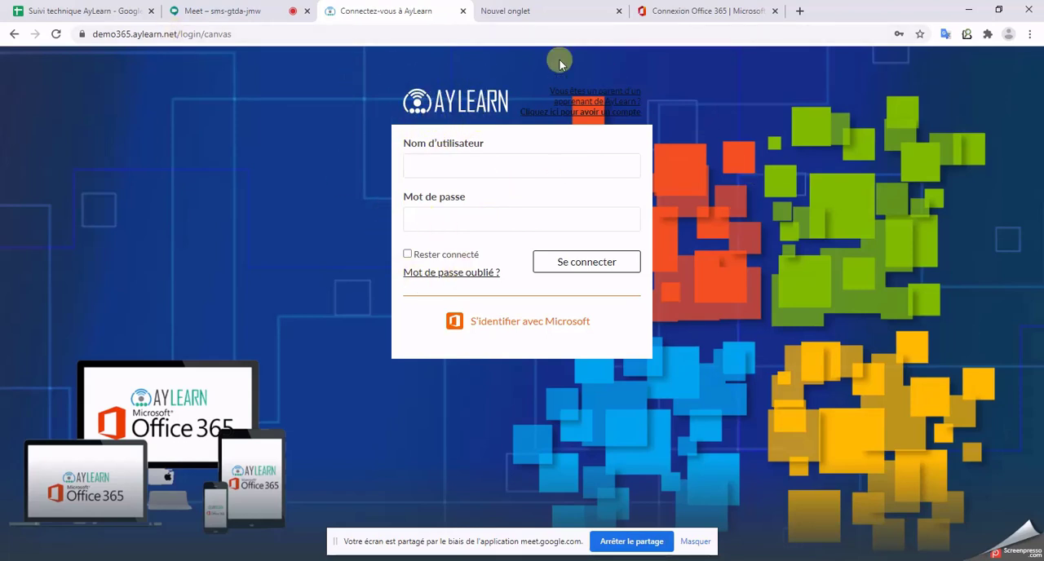
{"action": "double_click", "coordinate": [135, 36]}
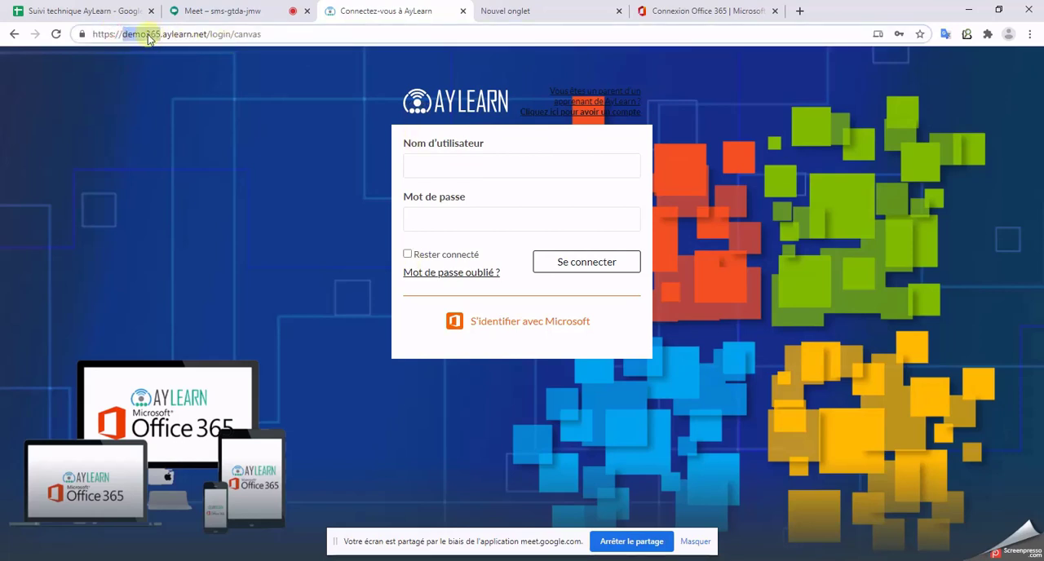
{"action": "left_click", "coordinate": [278, 153]}
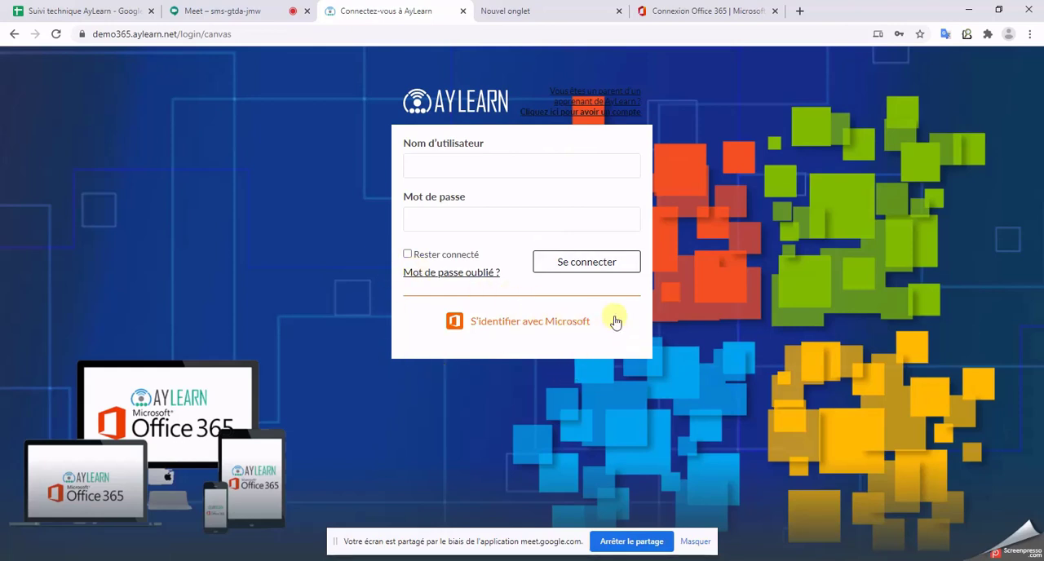
Step: Choose to sign in to AyLearn with Microsoft and submit the teacher account's e-mail address copied from the other browser tab
{"action": "left_click", "coordinate": [544, 328]}
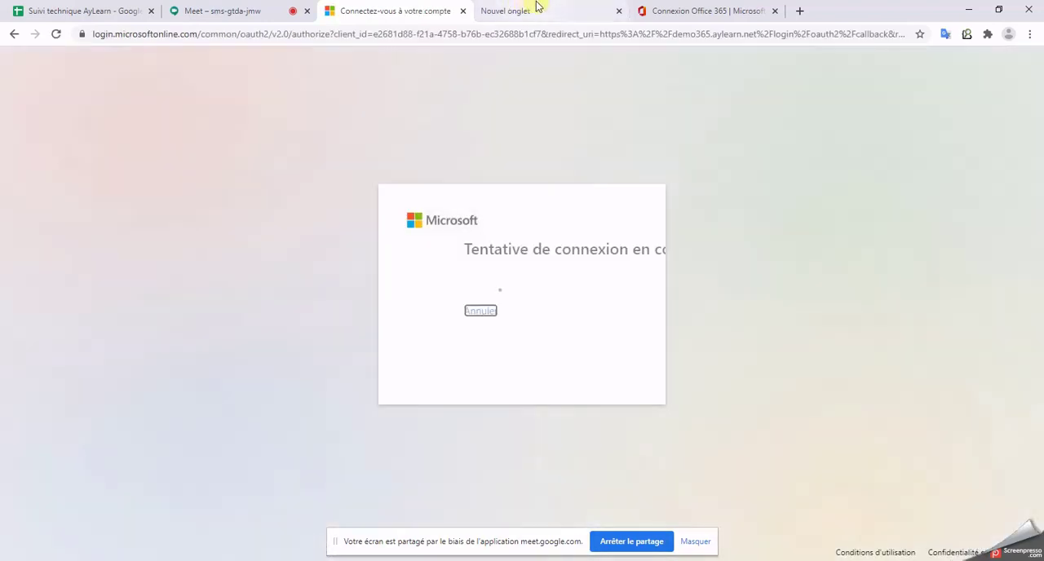
{"action": "left_click", "coordinate": [534, 10]}
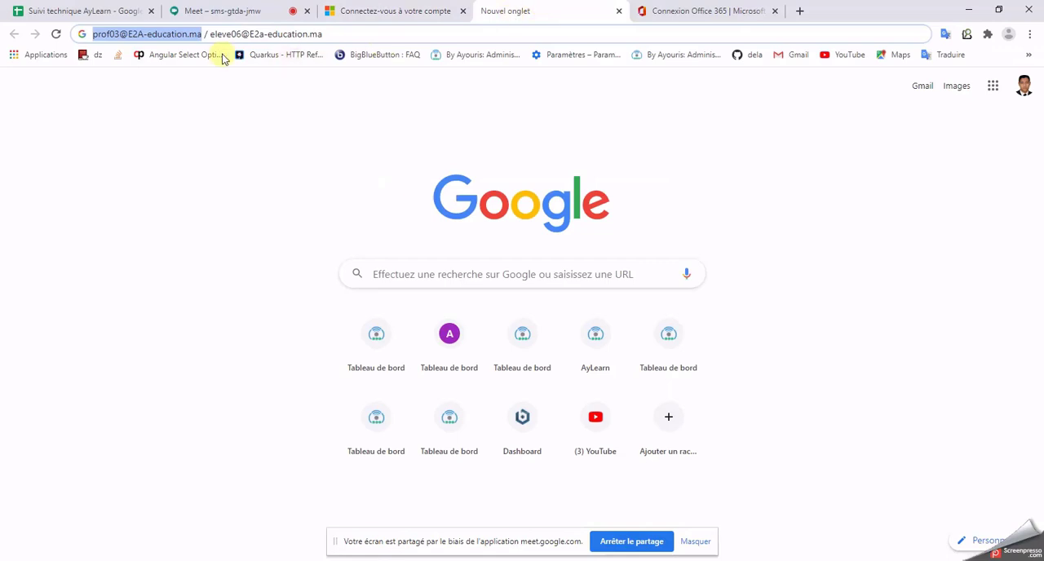
{"action": "left_click", "coordinate": [403, 10]}
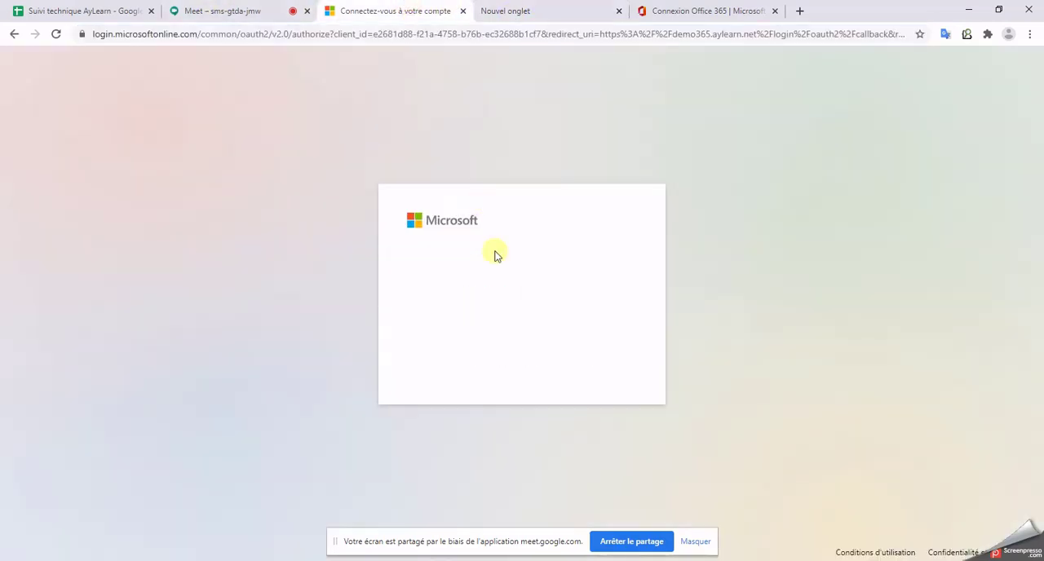
{"action": "left_click", "coordinate": [480, 438]}
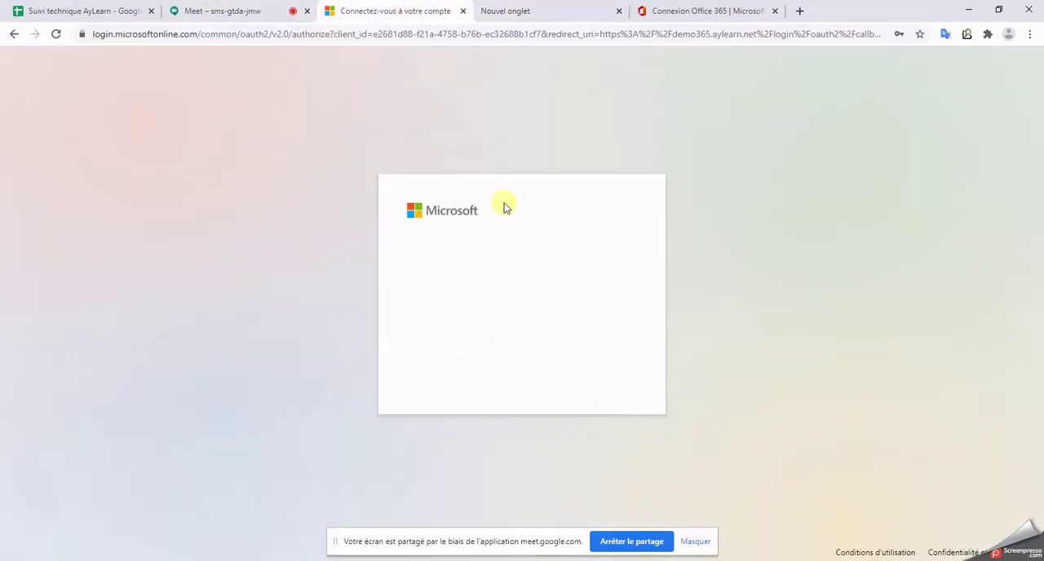
{"action": "key", "text": "ctrl+a"}
{"action": "key", "text": "ctrl+v"}
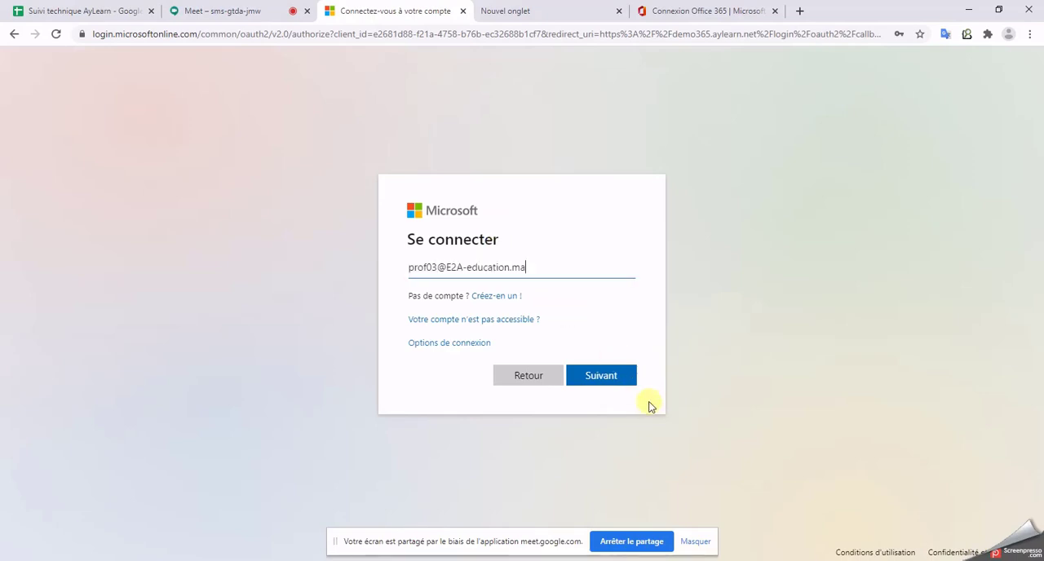
{"action": "left_click", "coordinate": [610, 377]}
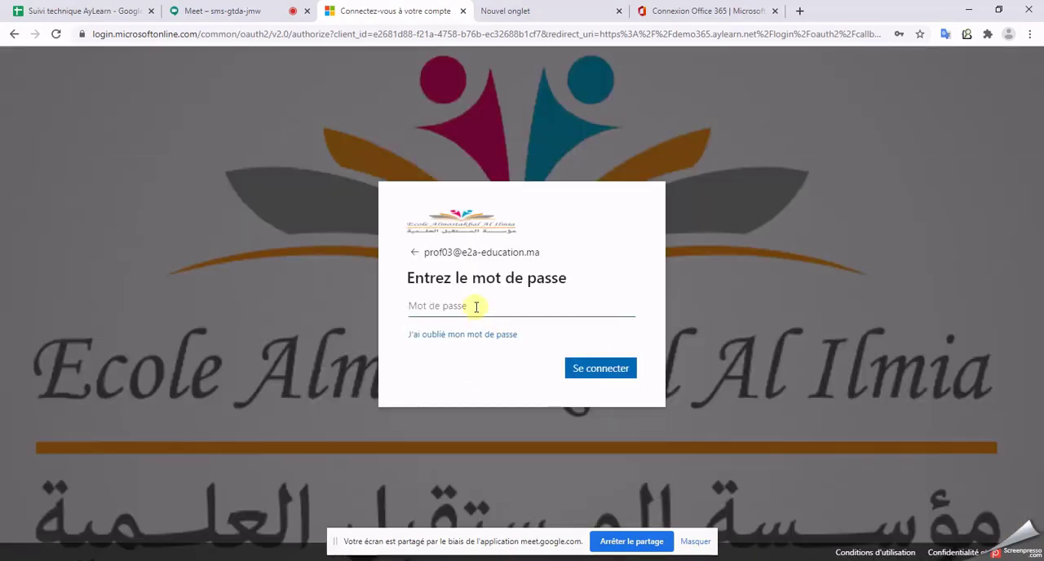
Step: Enter the account password, sign in and decline to stay connected
{"action": "left_click", "coordinate": [475, 307]}
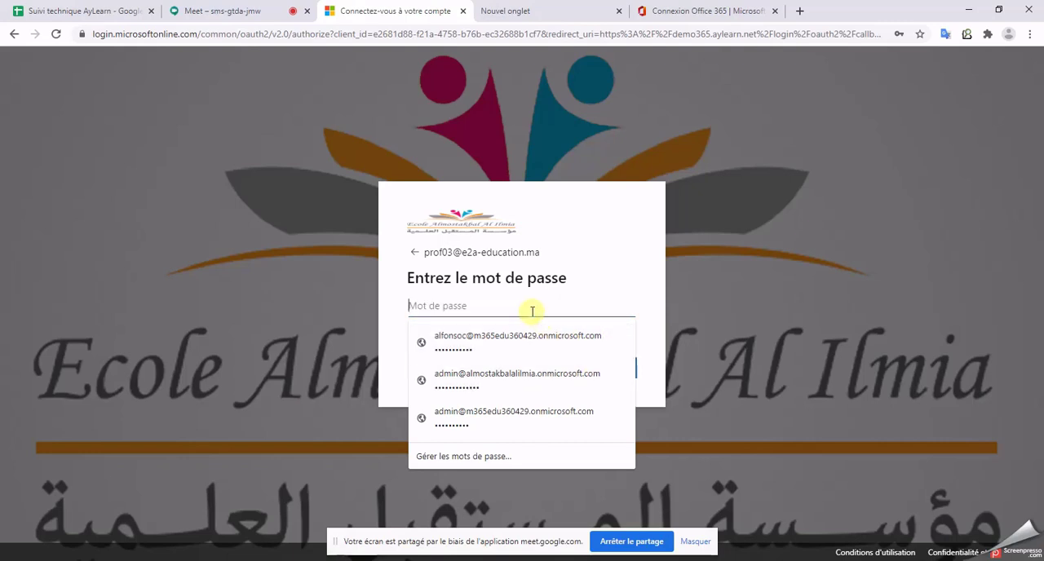
{"action": "type", "text": "•"}
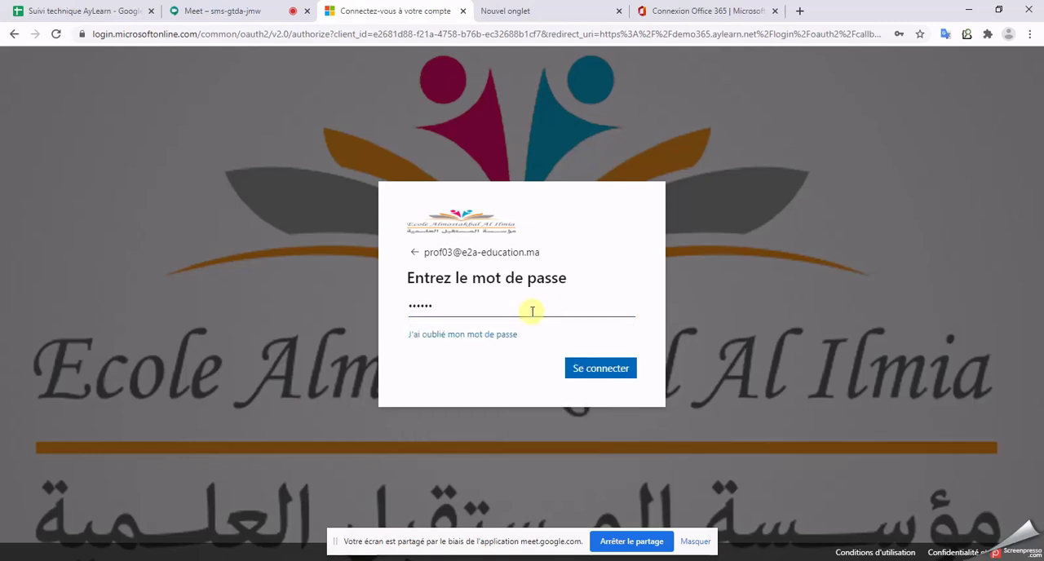
{"action": "key", "text": "Return"}
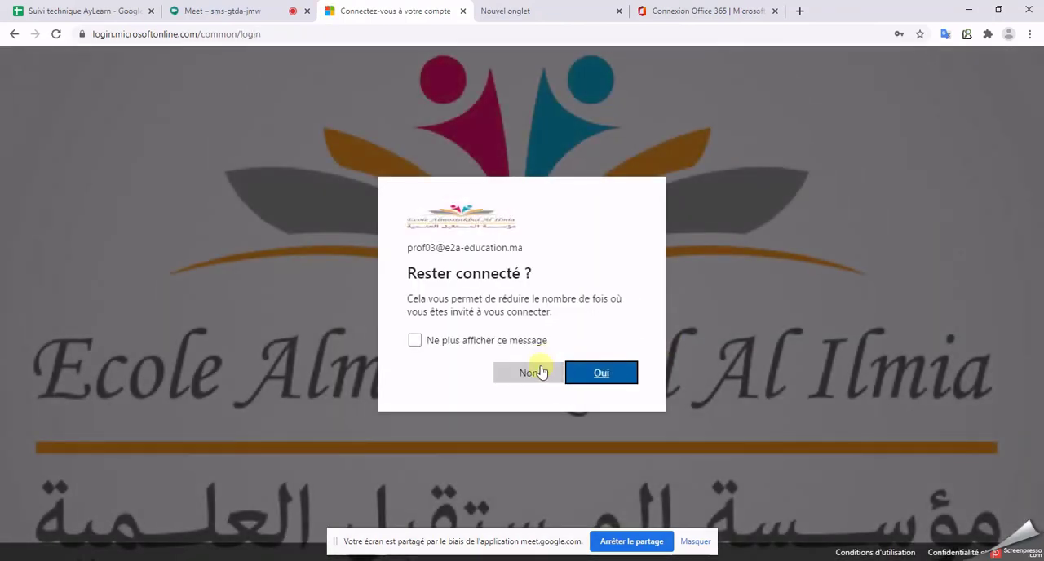
{"action": "left_click", "coordinate": [535, 371]}
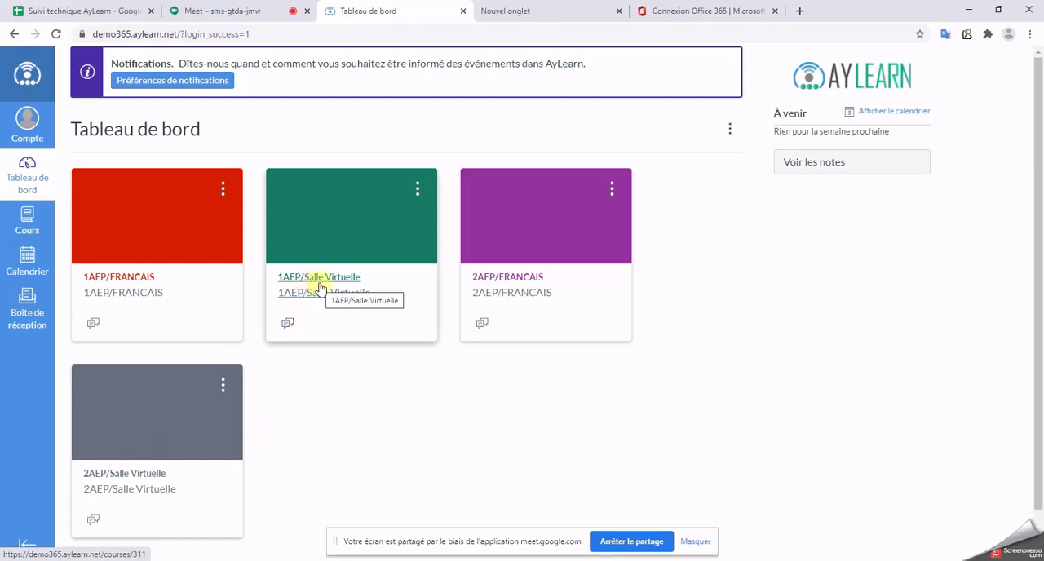
Step: View the home page of the 1AEP/FRANCAIS course and return to the dashboard
{"action": "left_click", "coordinate": [127, 281]}
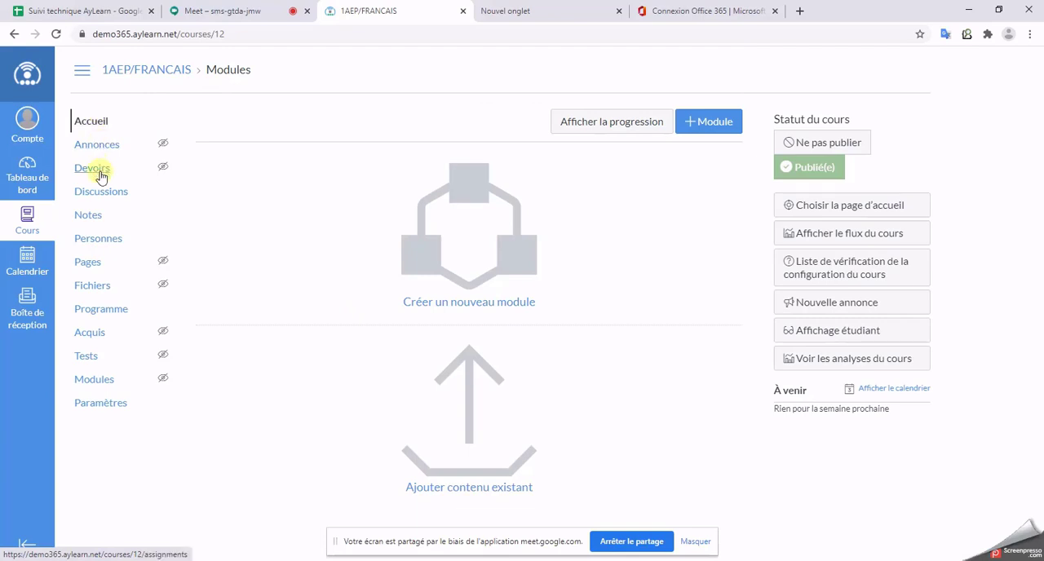
{"action": "left_click", "coordinate": [14, 35]}
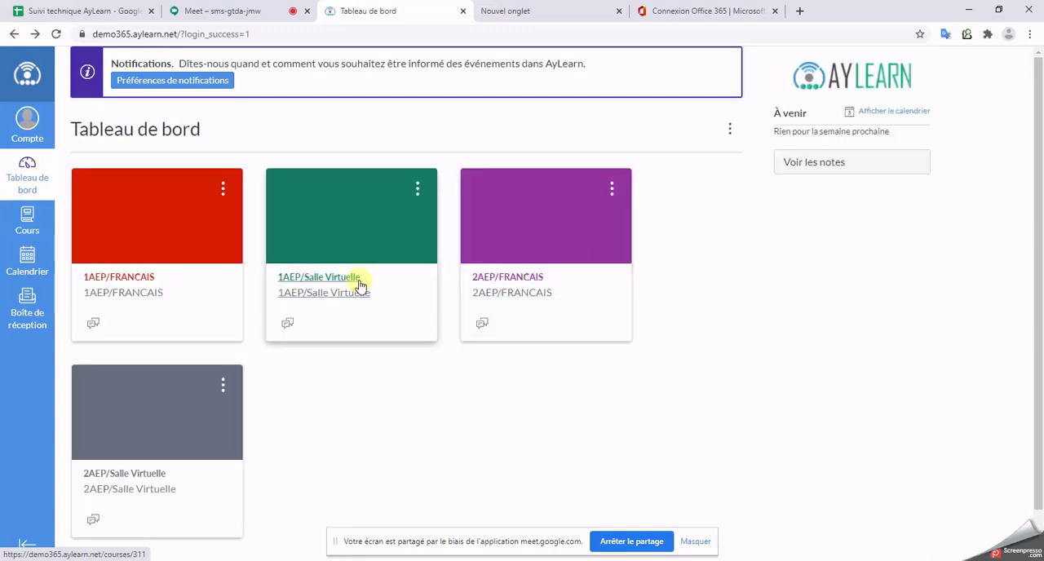
Step: Open the virtual room link of the 1AEP/Salle Virtuelle course in the Microsoft Teams web app and hide the screen-sharing notice
{"action": "left_click", "coordinate": [341, 292]}
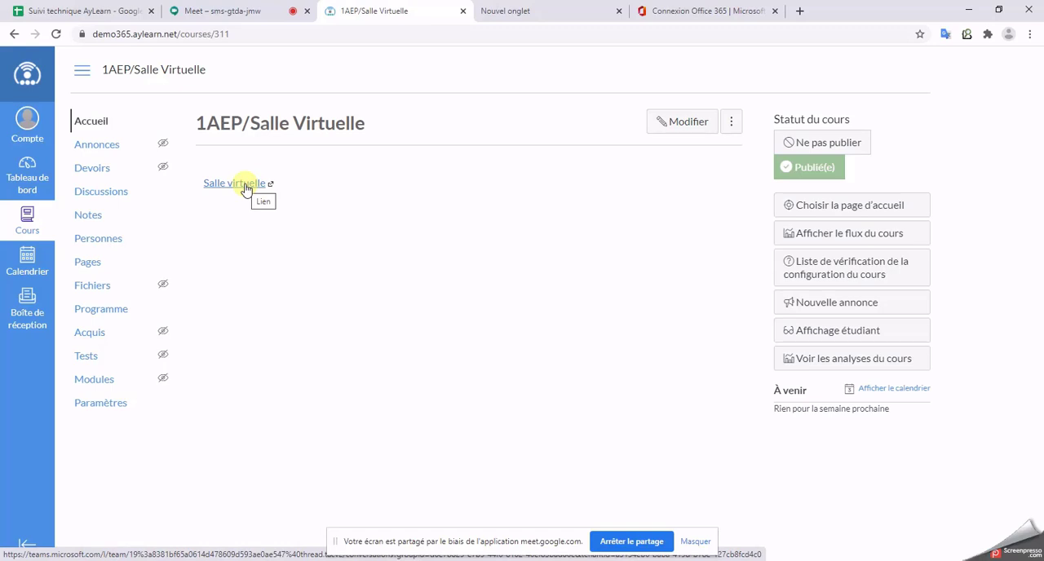
{"action": "left_click", "coordinate": [244, 185]}
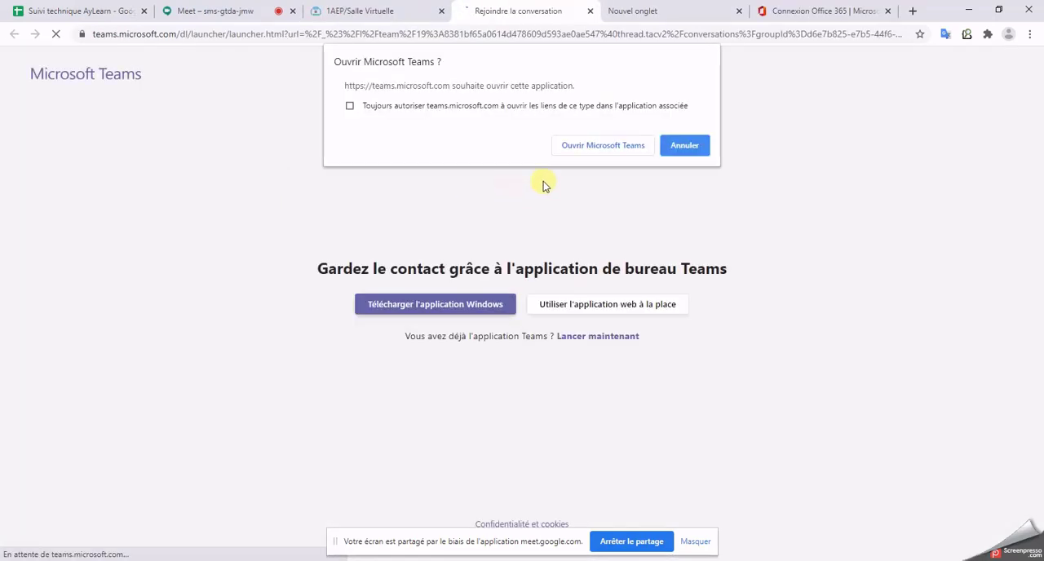
{"action": "left_click", "coordinate": [703, 147]}
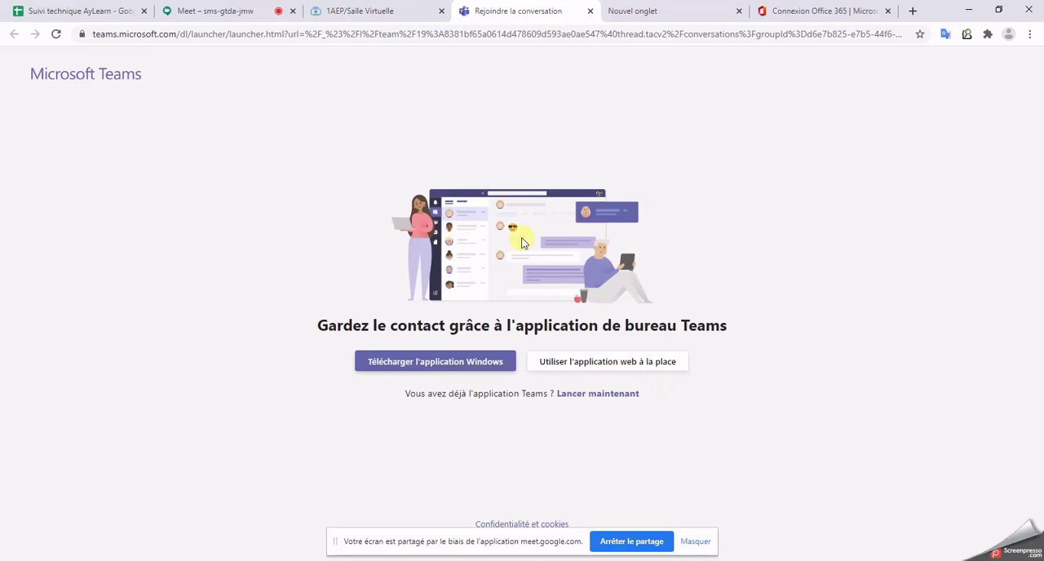
{"action": "left_click", "coordinate": [587, 364]}
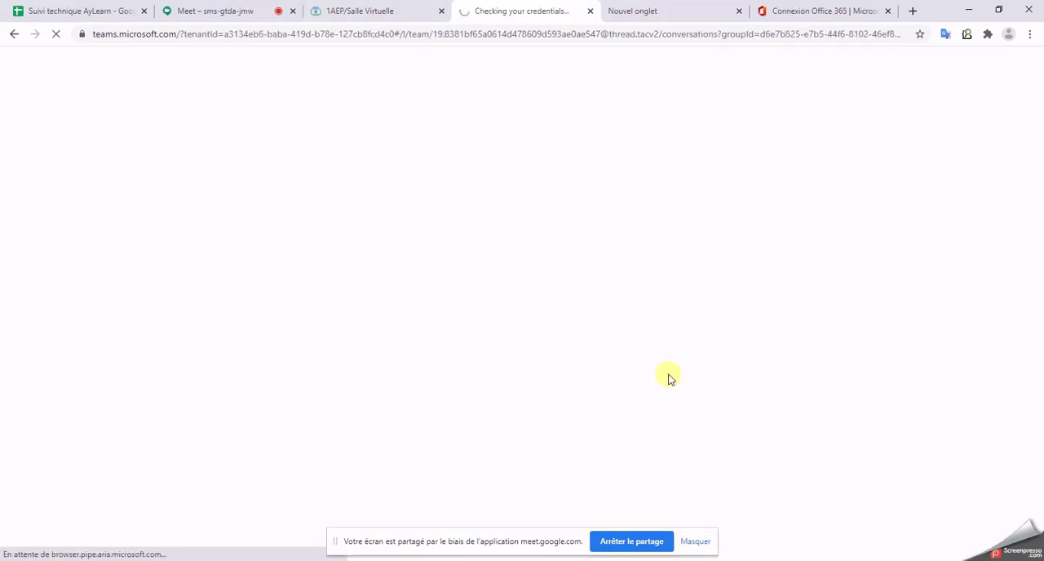
{"action": "left_click", "coordinate": [695, 542]}
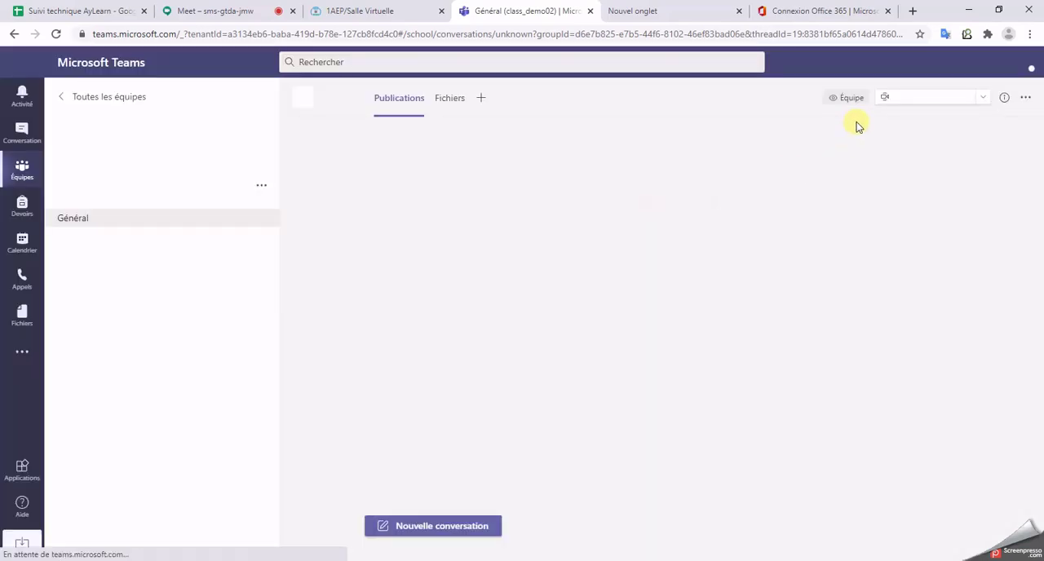
Step: Start a meeting in the Général channel with the camera off and close the participants list
{"action": "left_click", "coordinate": [922, 98]}
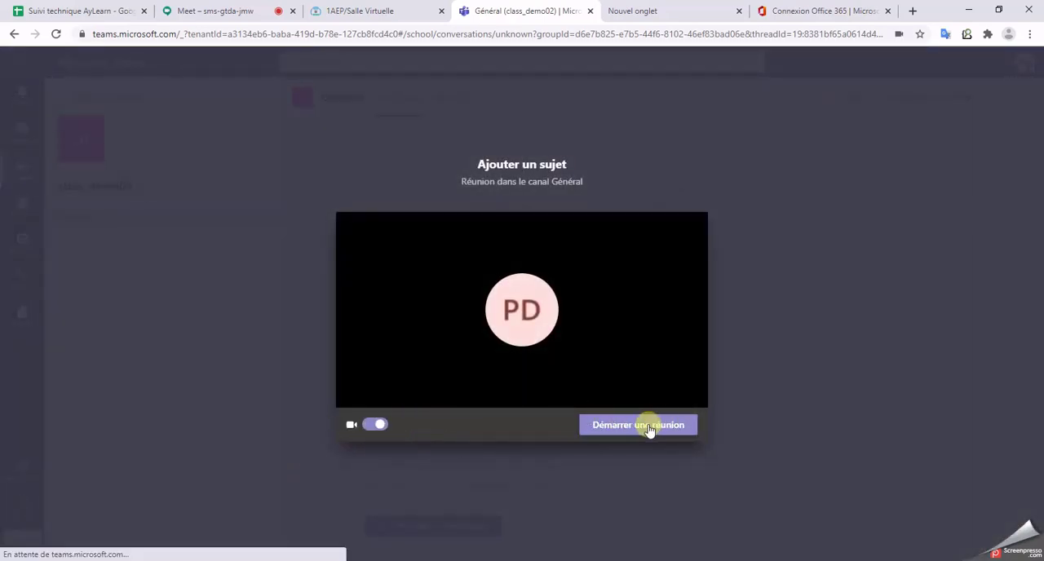
{"action": "left_click", "coordinate": [377, 424]}
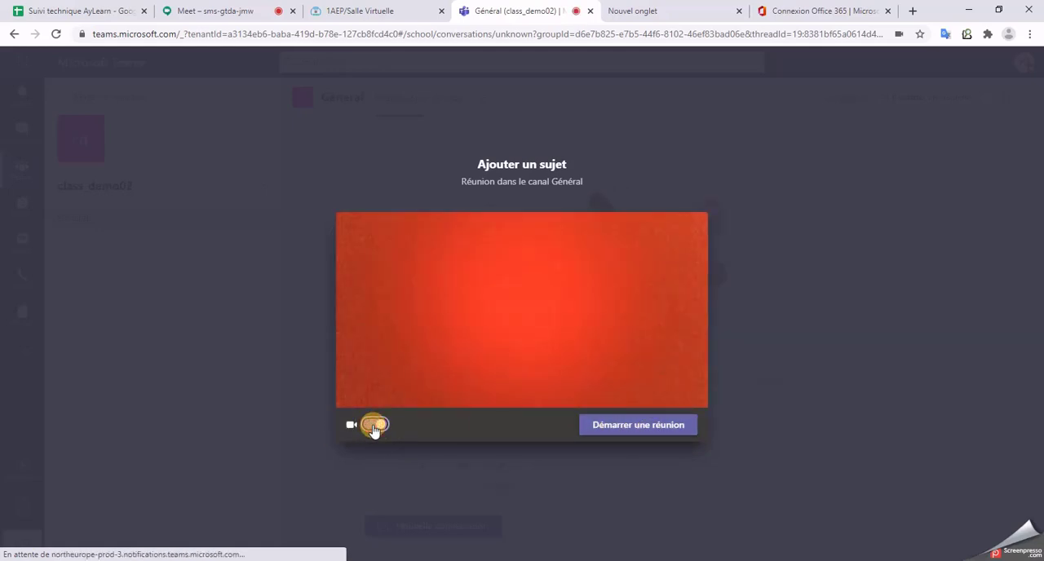
{"action": "left_click", "coordinate": [374, 426]}
{"action": "left_click", "coordinate": [642, 426]}
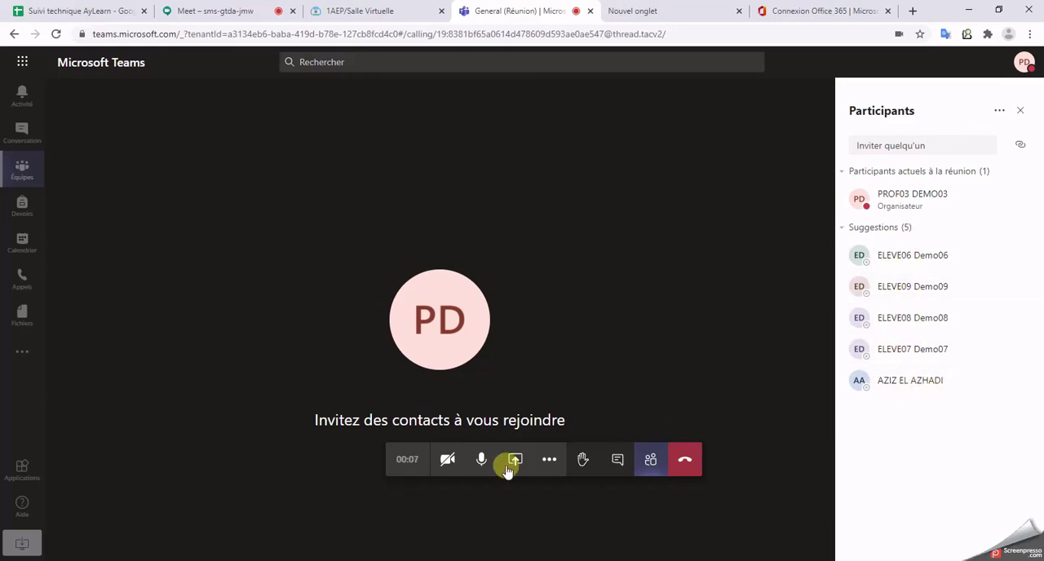
{"action": "left_click", "coordinate": [1023, 112]}
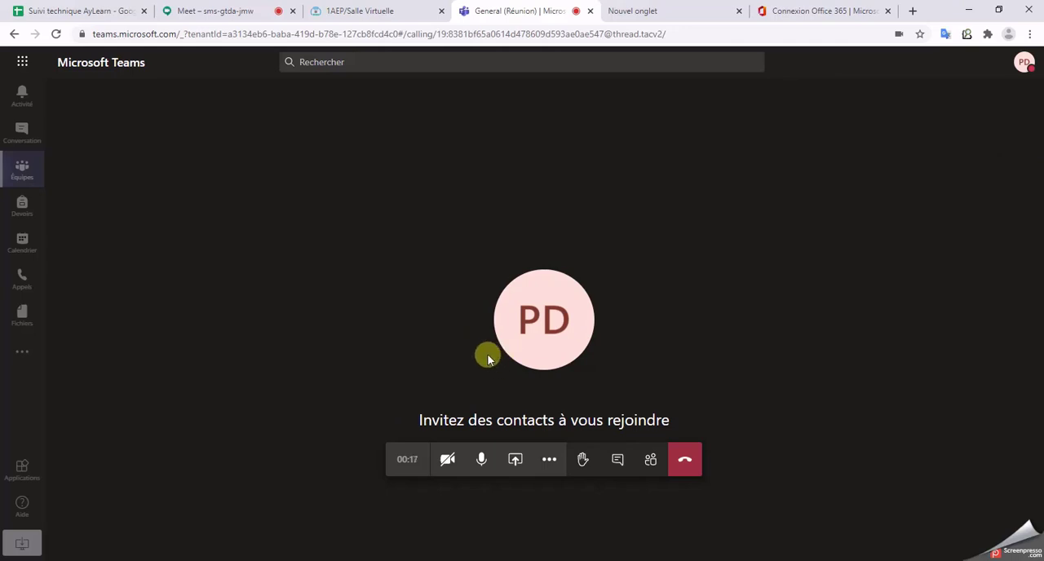
Step: Mute the meeting microphone and turn it back on
{"action": "left_click", "coordinate": [481, 460]}
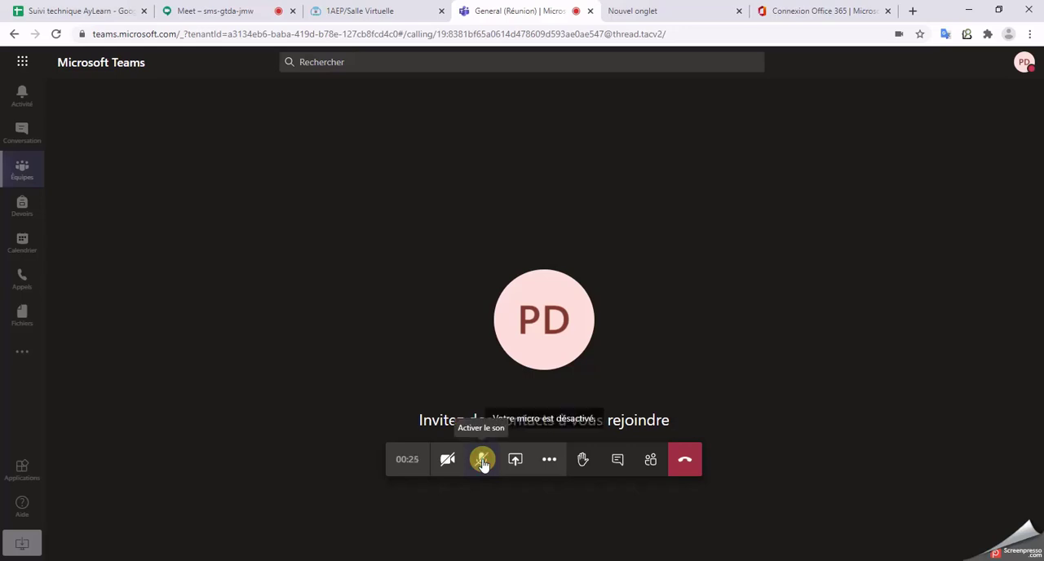
{"action": "left_click", "coordinate": [483, 462]}
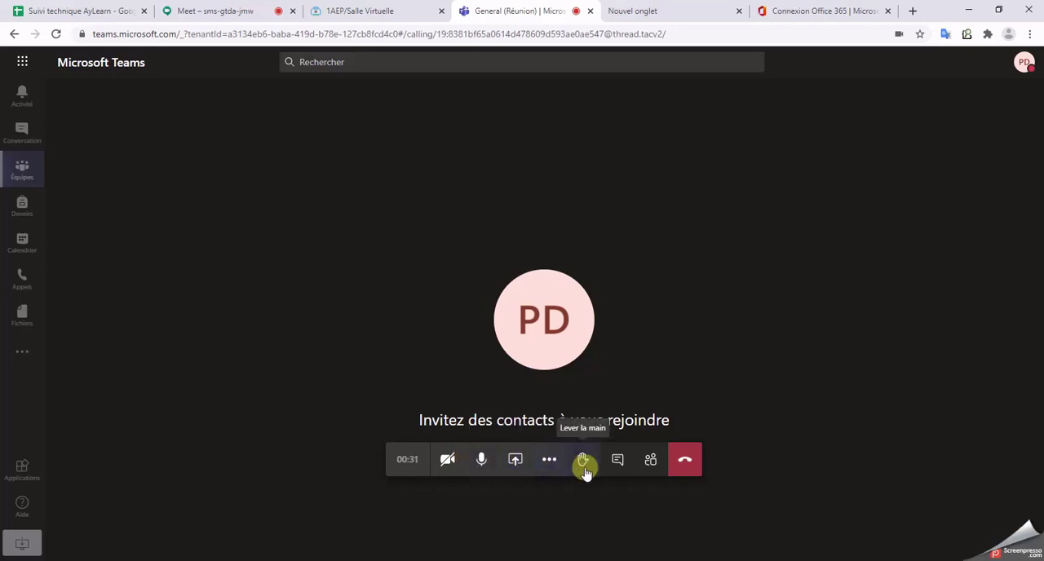
Step: Show the meeting participants, check a suggested student's contact card and download the attendance list
{"action": "left_click", "coordinate": [649, 458]}
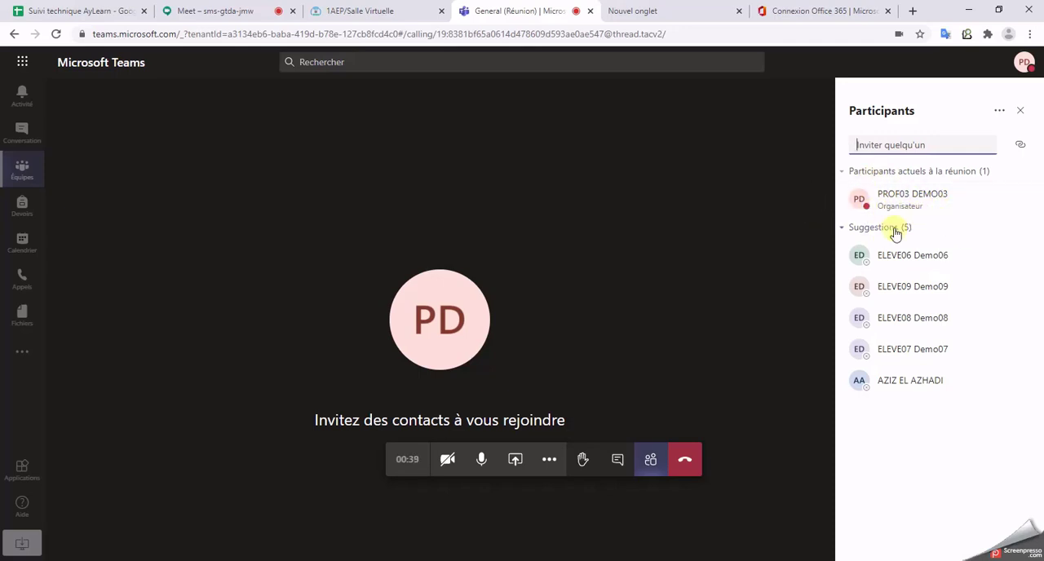
{"action": "mouse_move", "coordinate": [907, 253]}
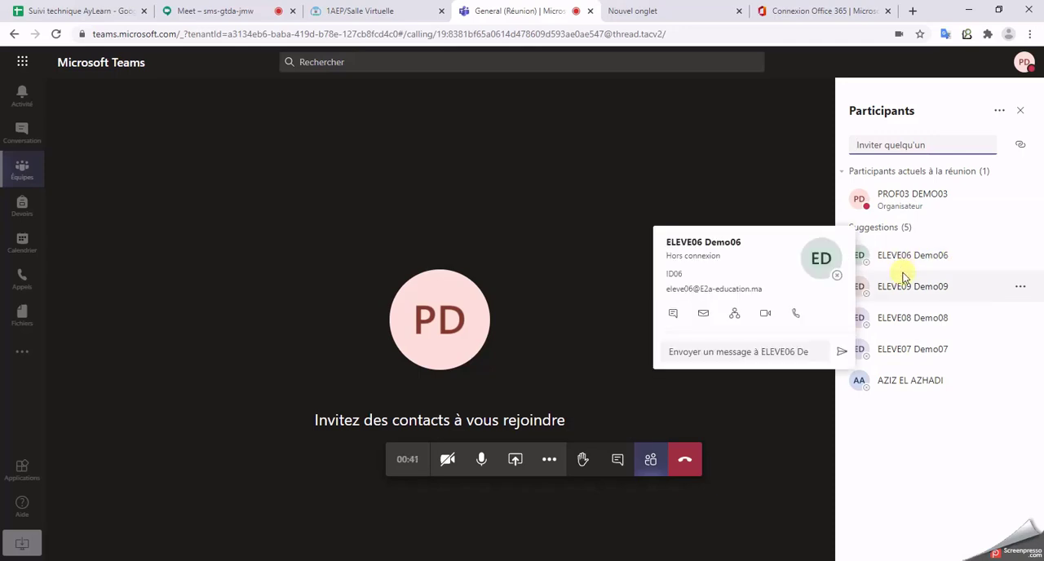
{"action": "left_click", "coordinate": [920, 463]}
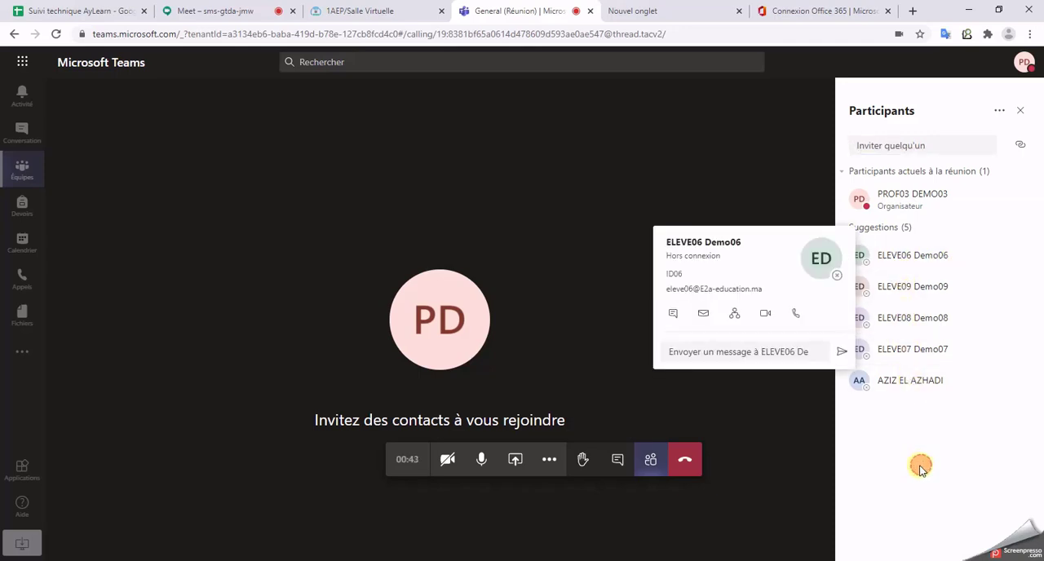
{"action": "left_click", "coordinate": [998, 112]}
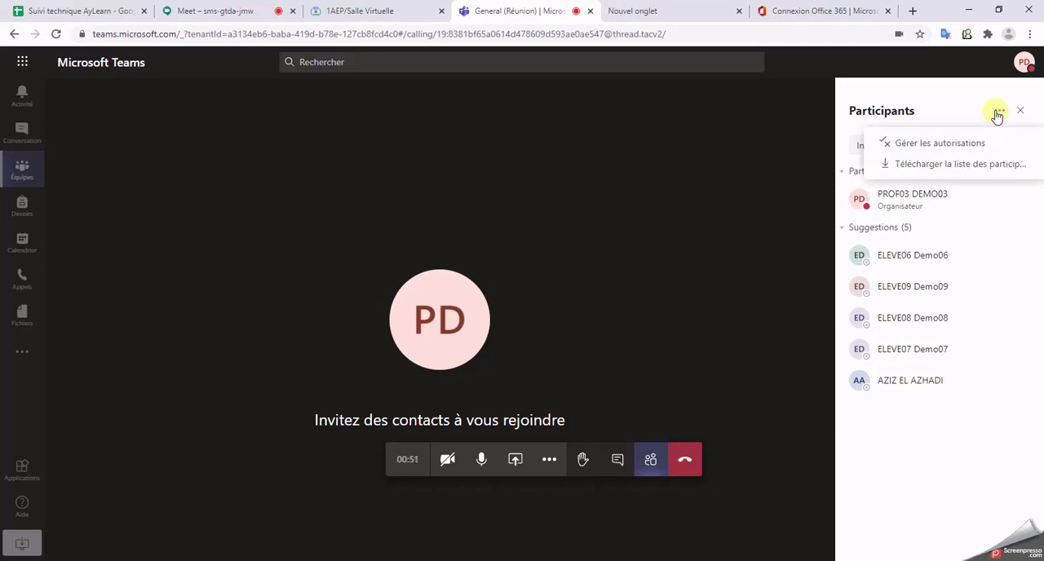
{"action": "left_click", "coordinate": [972, 164]}
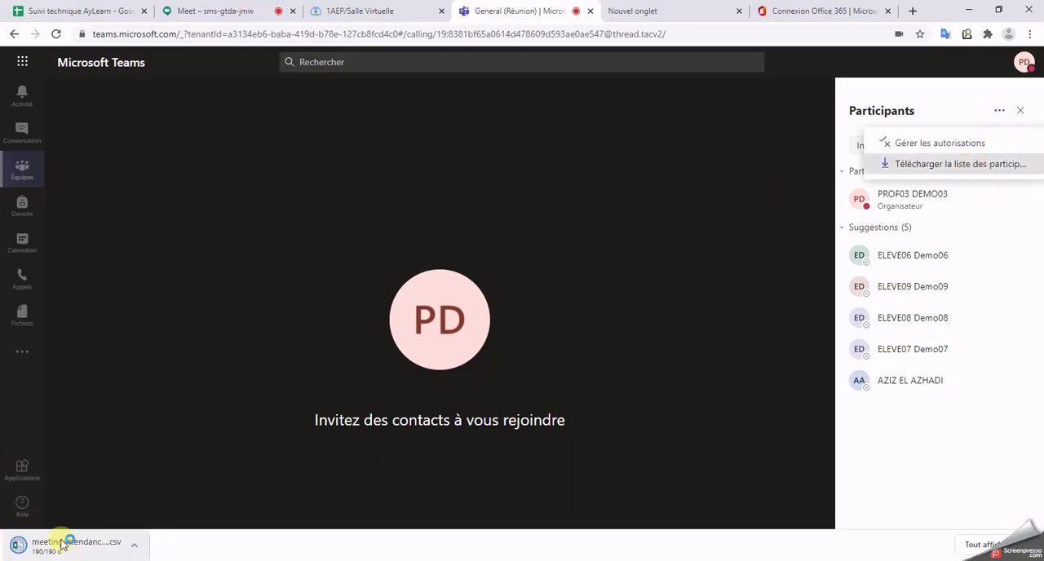
{"action": "left_click", "coordinate": [107, 556]}
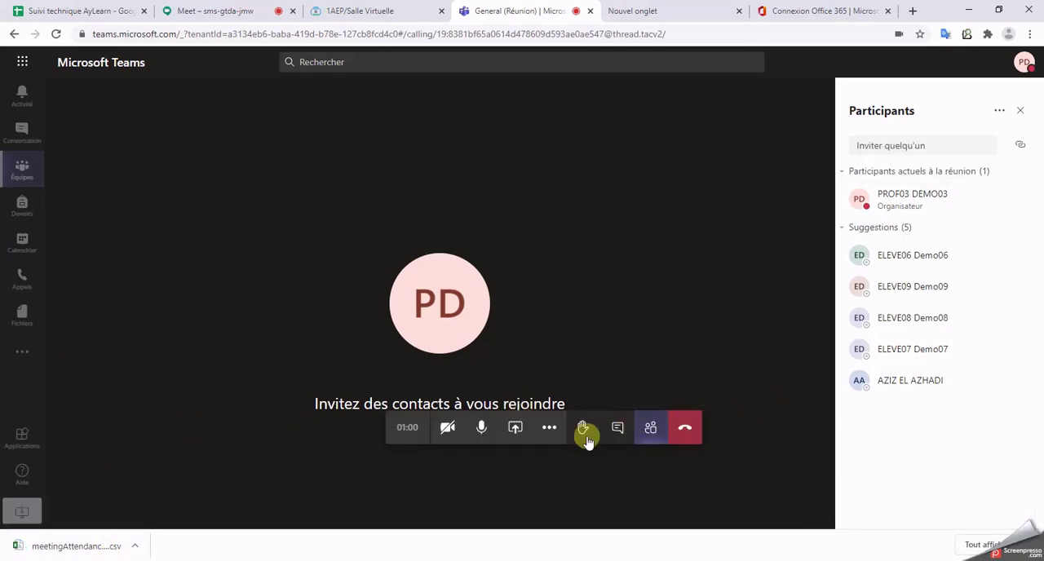
Step: Share a Microsoft collaborative whiteboard in the meeting, hide the participants list and present the board with editing limited to the presenter
{"action": "left_click", "coordinate": [519, 430]}
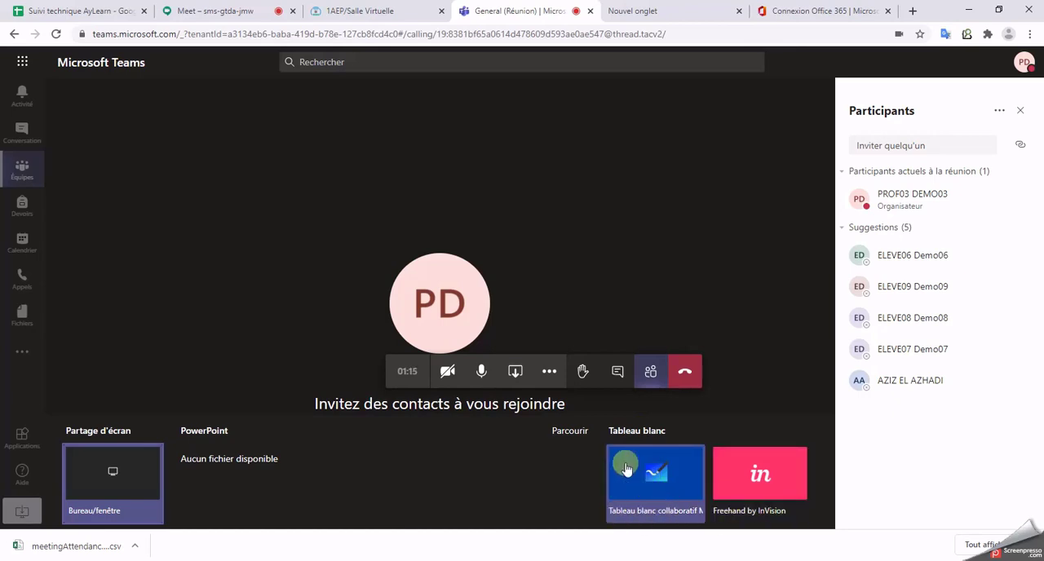
{"action": "left_click", "coordinate": [665, 494]}
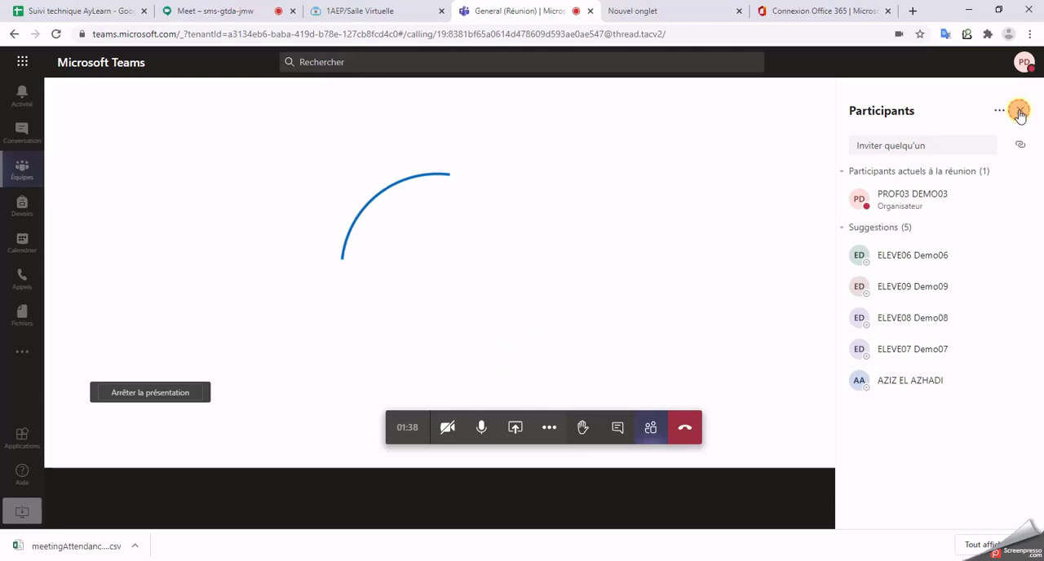
{"action": "left_click", "coordinate": [1019, 110]}
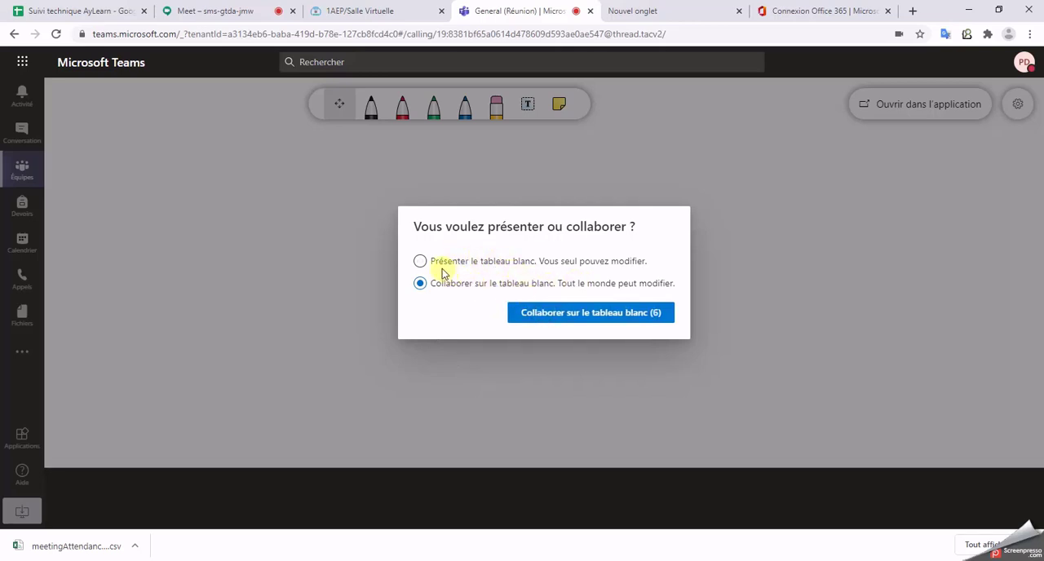
{"action": "left_click", "coordinate": [480, 268]}
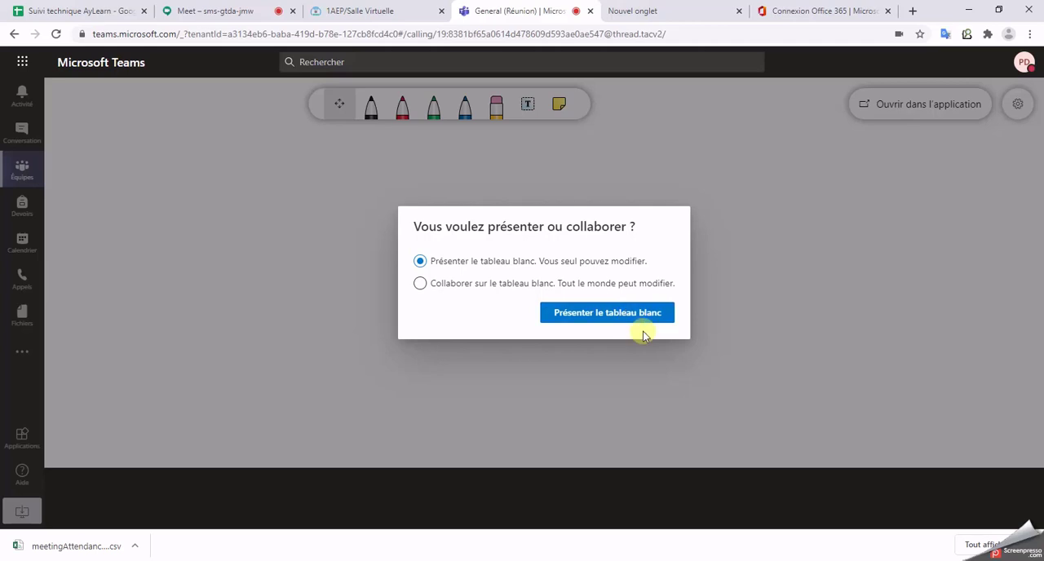
{"action": "left_click", "coordinate": [598, 316]}
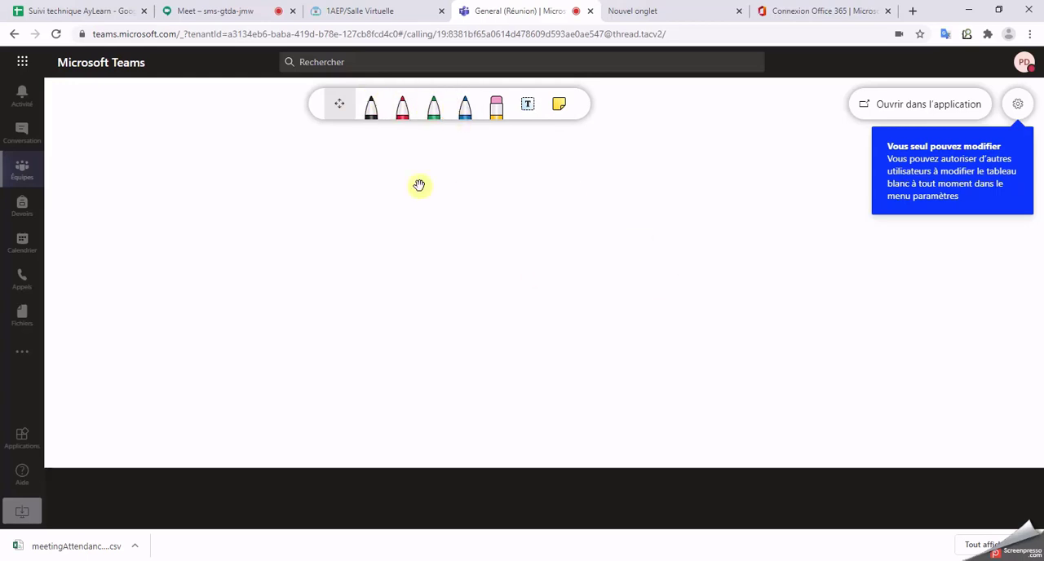
Step: Handwrite SALUT in black inside a red frame on the whiteboard and erase the stray black stroke beside it
{"action": "left_click", "coordinate": [372, 109]}
{"action": "mouse_move", "coordinate": [152, 154]}
{"action": "left_mouse_down"}
{"action": "mouse_move", "coordinate": [201, 182]}
{"action": "mouse_move", "coordinate": [198, 211]}
{"action": "mouse_move", "coordinate": [270, 205]}
{"action": "mouse_move", "coordinate": [290, 178]}
{"action": "mouse_move", "coordinate": [325, 189]}
{"action": "mouse_move", "coordinate": [331, 170]}
{"action": "mouse_move", "coordinate": [235, 156]}
{"action": "mouse_move", "coordinate": [186, 163]}
{"action": "mouse_move", "coordinate": [318, 213]}
{"action": "left_mouse_up"}
{"action": "left_click", "coordinate": [400, 112]}
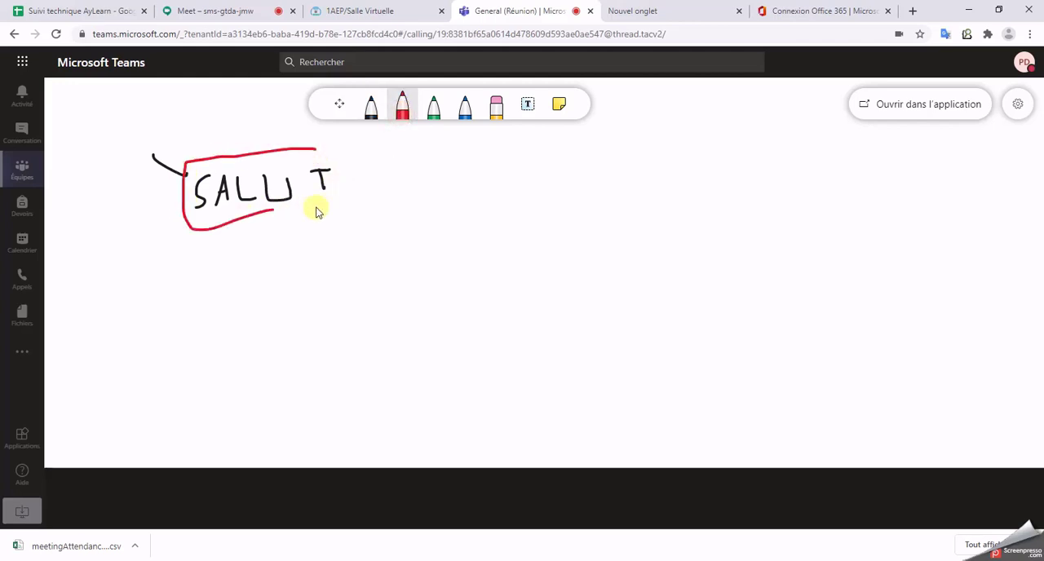
{"action": "left_click", "coordinate": [496, 106]}
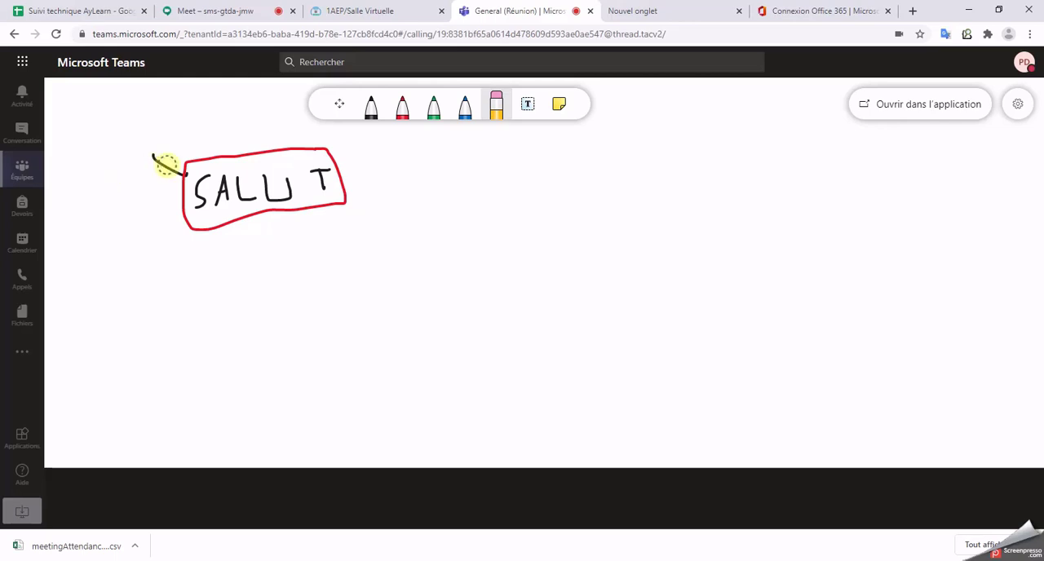
{"action": "mouse_move", "coordinate": [167, 166]}
{"action": "left_mouse_down"}
{"action": "mouse_move", "coordinate": [161, 175]}
{"action": "mouse_move", "coordinate": [162, 148]}
{"action": "left_mouse_up"}
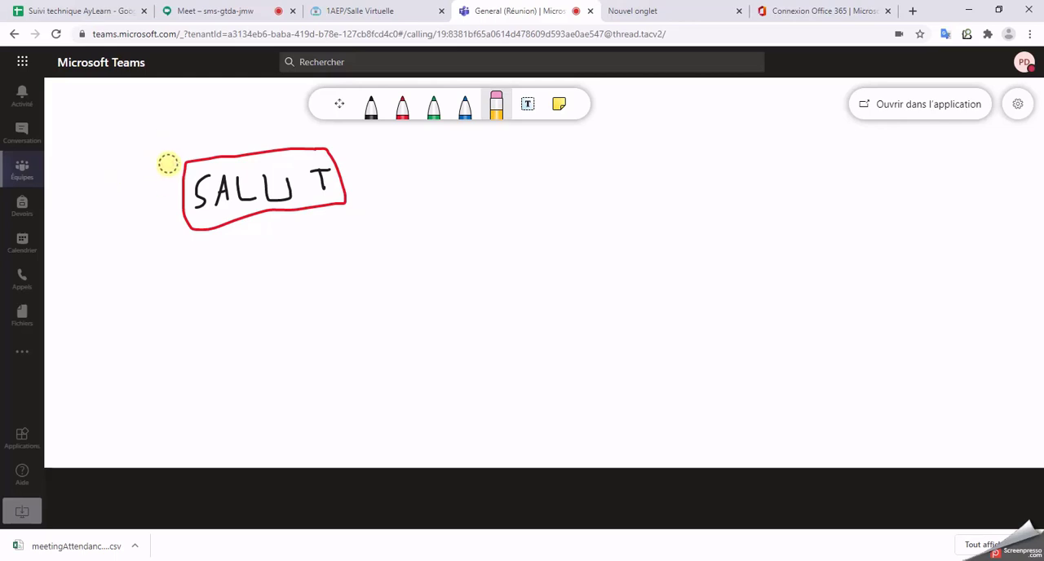
Step: Add a text box reading "Bonjour tout le monde" to the whiteboard, below and to the right of the framed SALUT
{"action": "left_click", "coordinate": [528, 103]}
{"action": "left_click", "coordinate": [725, 363]}
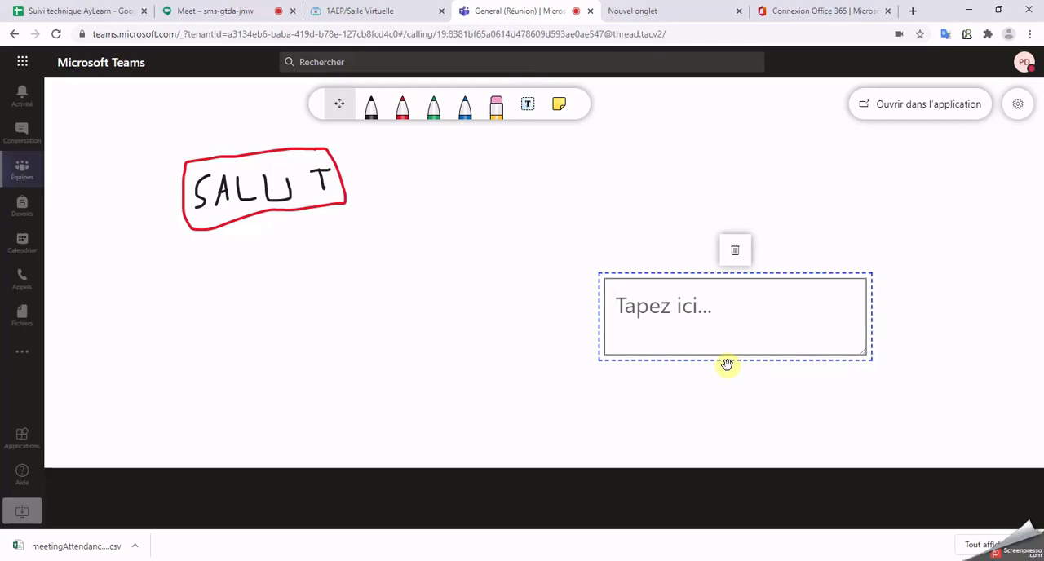
{"action": "type", "text": "Bonjour tout le monde"}
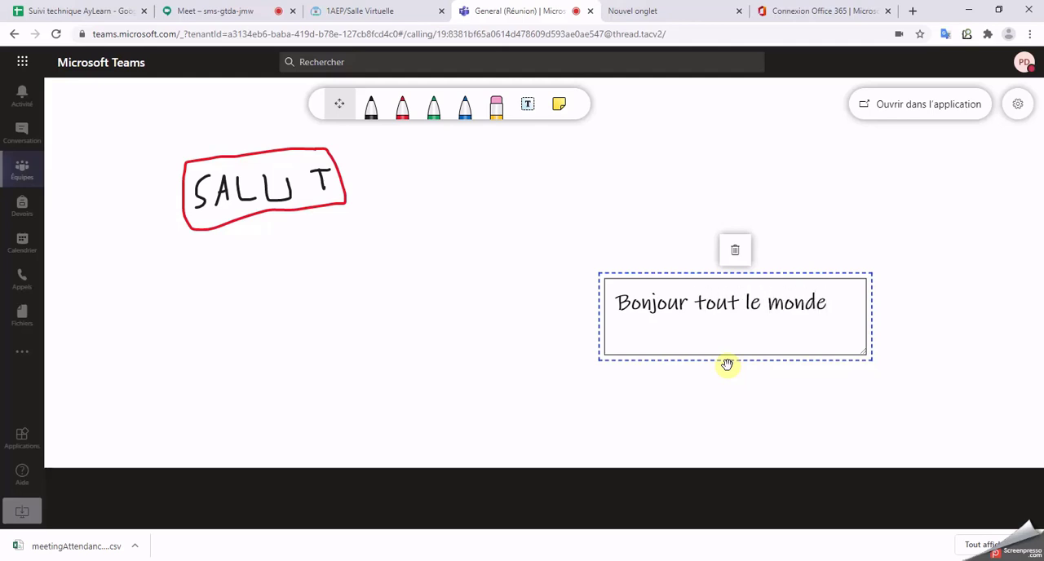
{"action": "left_click", "coordinate": [901, 318]}
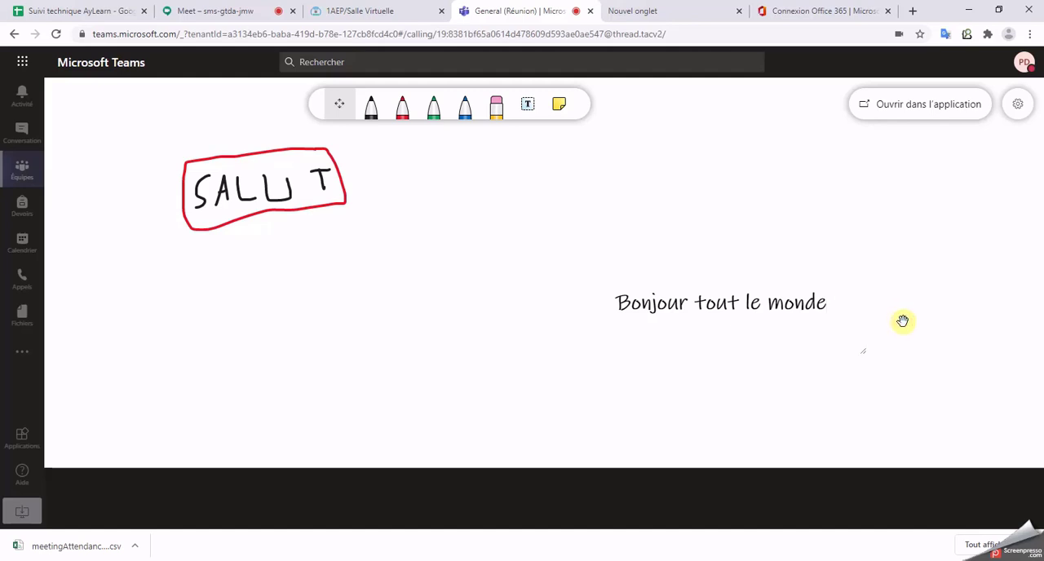
{"action": "left_click", "coordinate": [720, 304]}
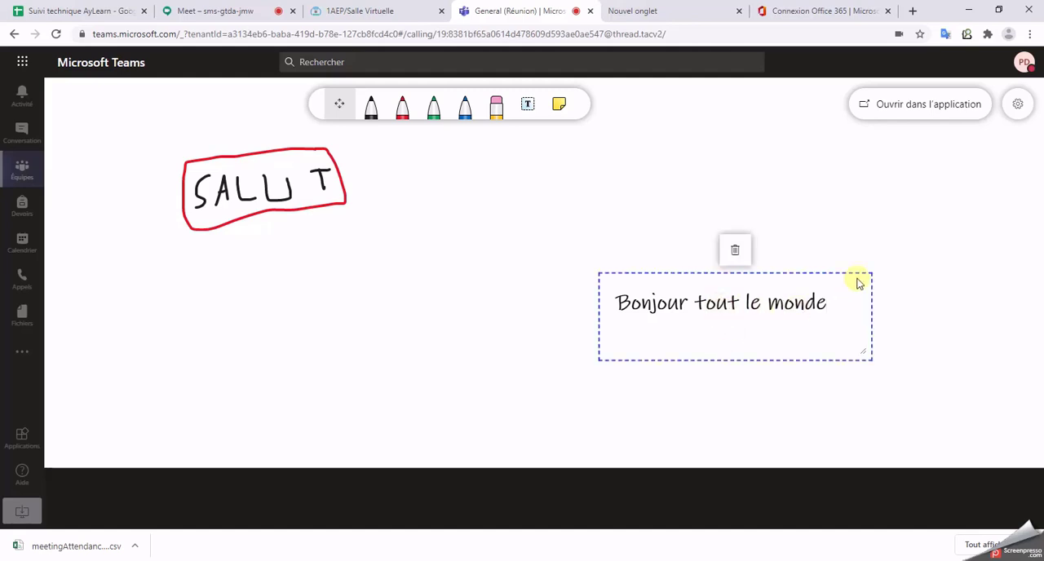
{"action": "left_click", "coordinate": [948, 248]}
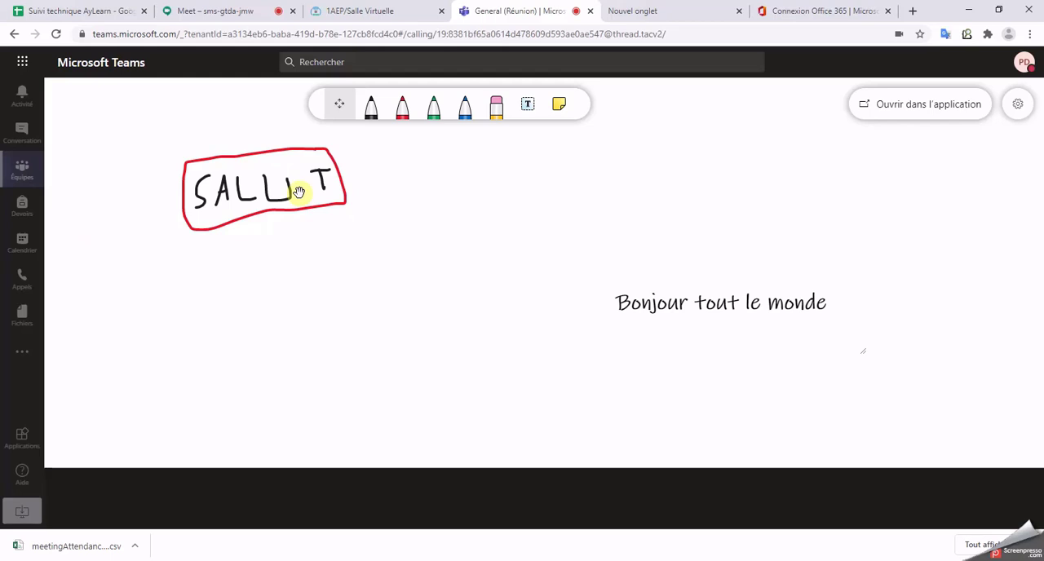
Step: Export the whiteboard as a PNG image and check the downloaded file, and allow the other participants to edit the board
{"action": "left_click", "coordinate": [1020, 111]}
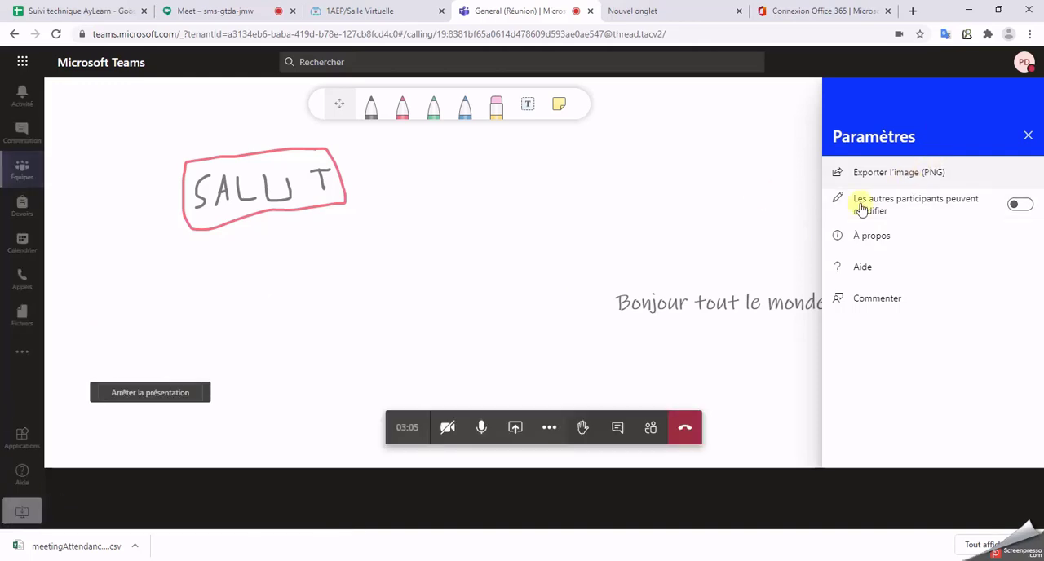
{"action": "left_click", "coordinate": [844, 172]}
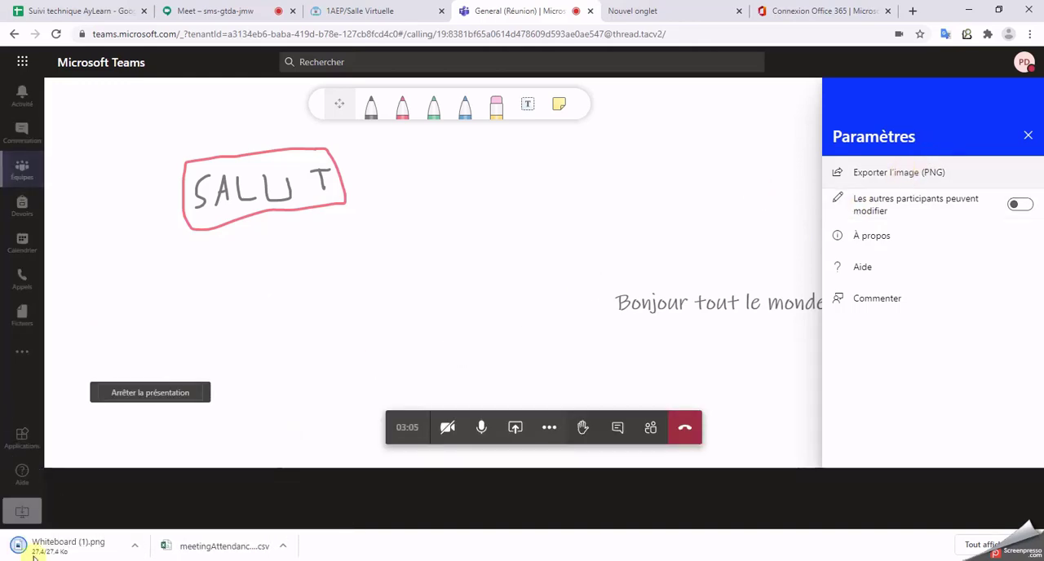
{"action": "left_click", "coordinate": [61, 547]}
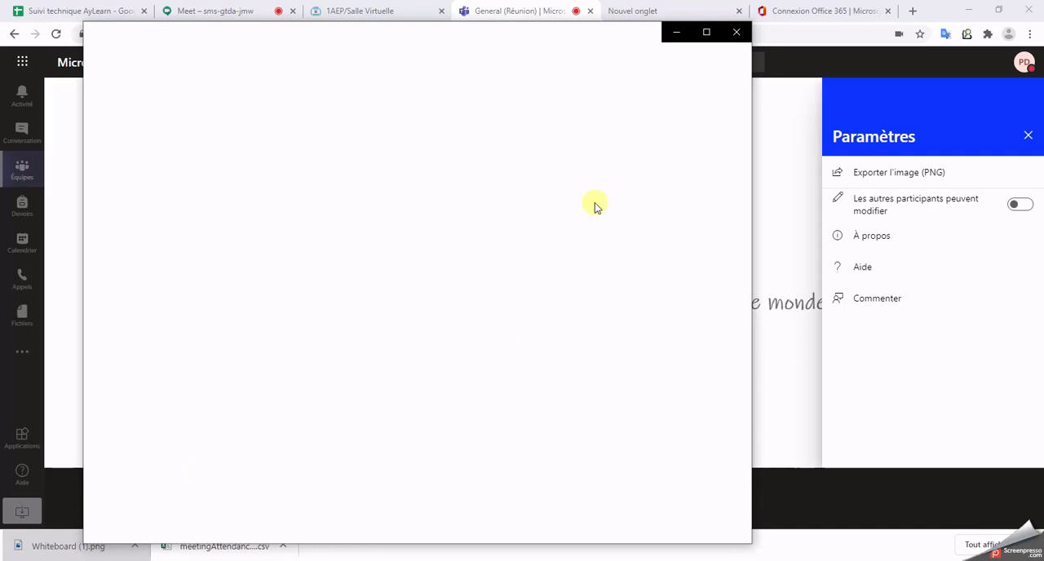
{"action": "left_click", "coordinate": [676, 32]}
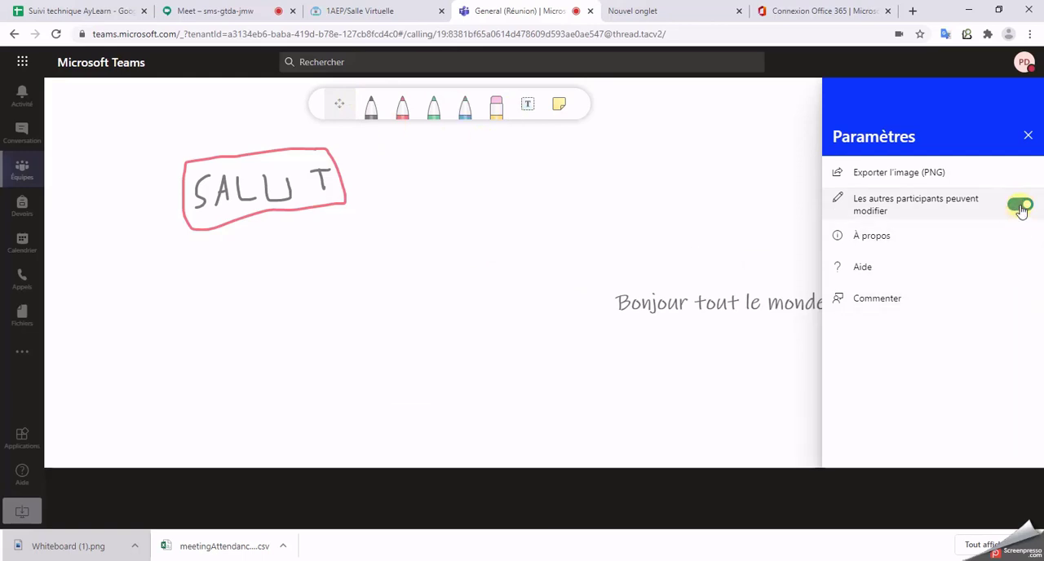
{"action": "left_click", "coordinate": [1027, 136]}
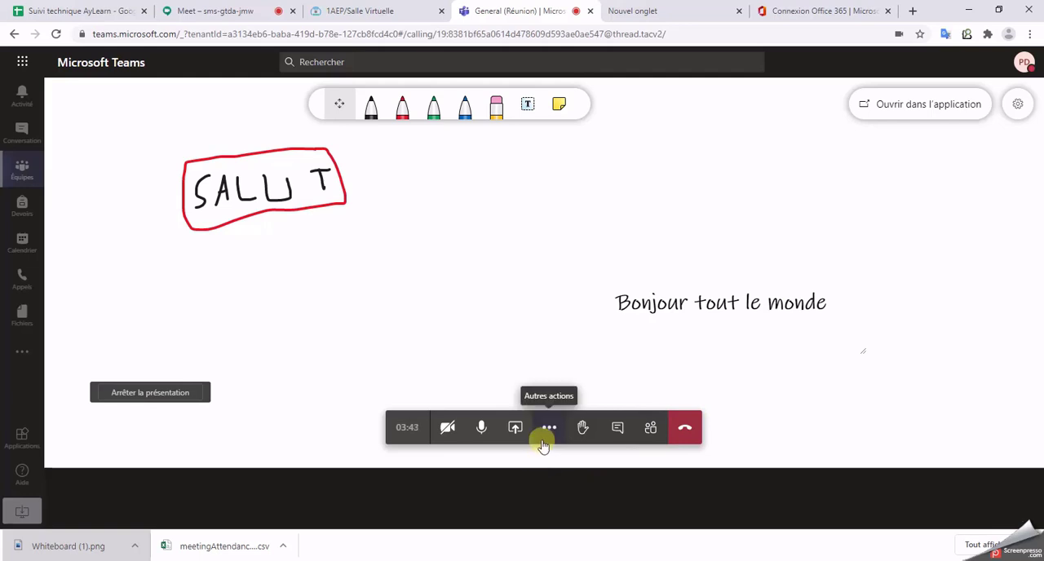
Step: Start sharing the entire screen in the meeting after looking through the application window and Chrome tab choices
{"action": "left_click", "coordinate": [517, 429]}
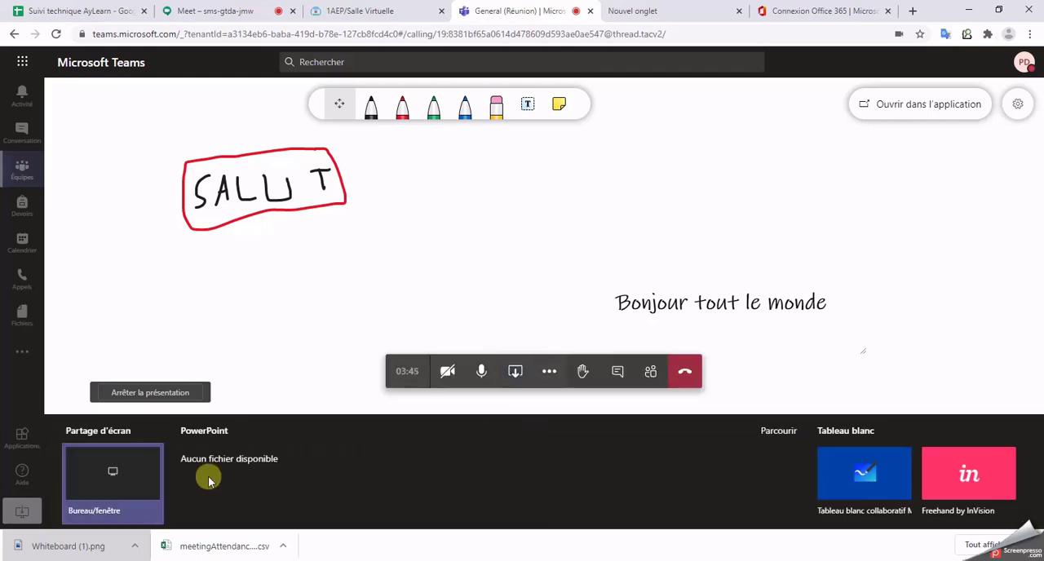
{"action": "left_click", "coordinate": [516, 372]}
{"action": "left_click", "coordinate": [514, 427]}
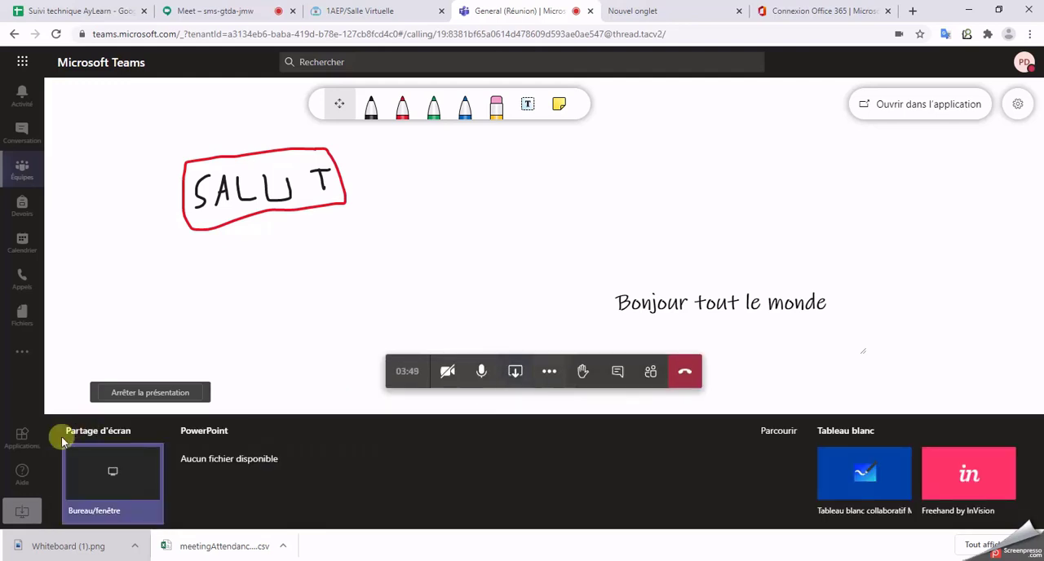
{"action": "left_click", "coordinate": [118, 486]}
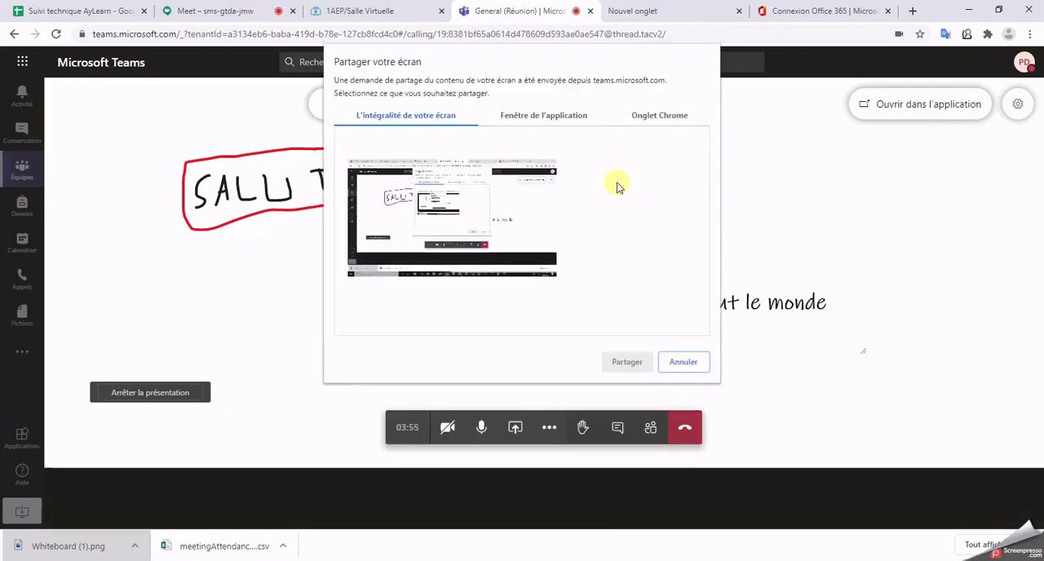
{"action": "left_click", "coordinate": [542, 115]}
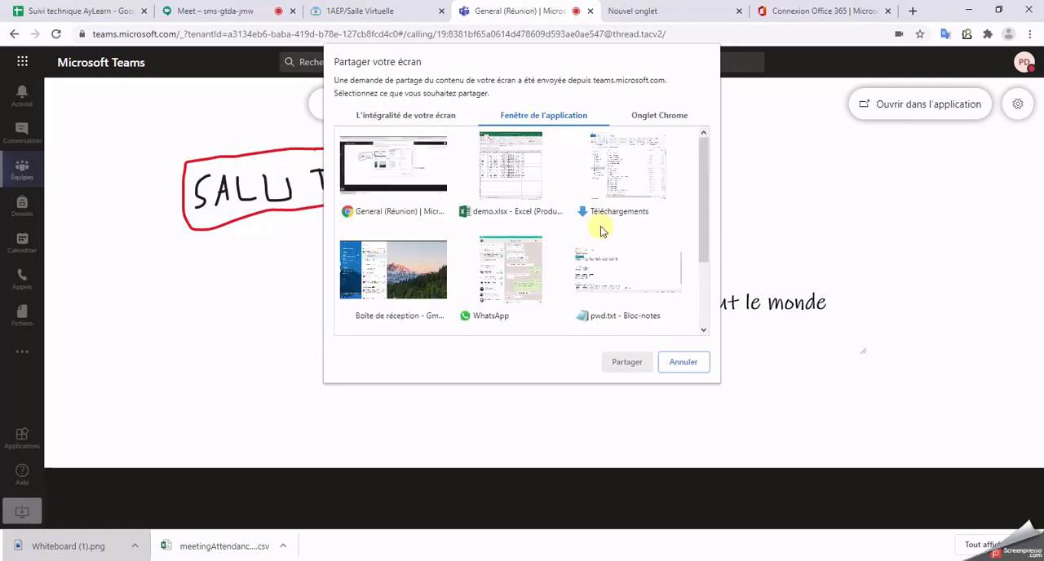
{"action": "left_click", "coordinate": [658, 114]}
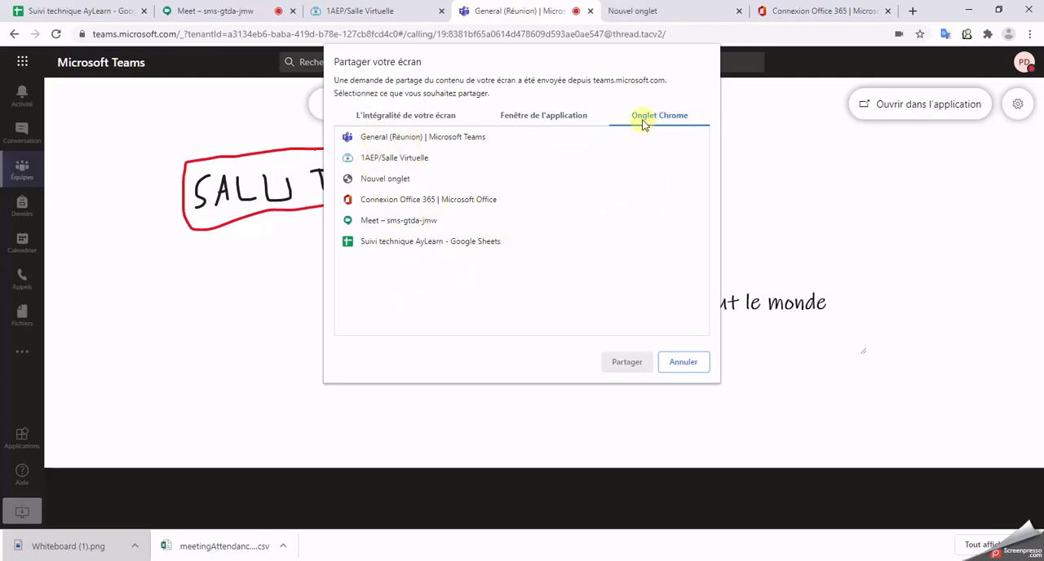
{"action": "left_click", "coordinate": [447, 113]}
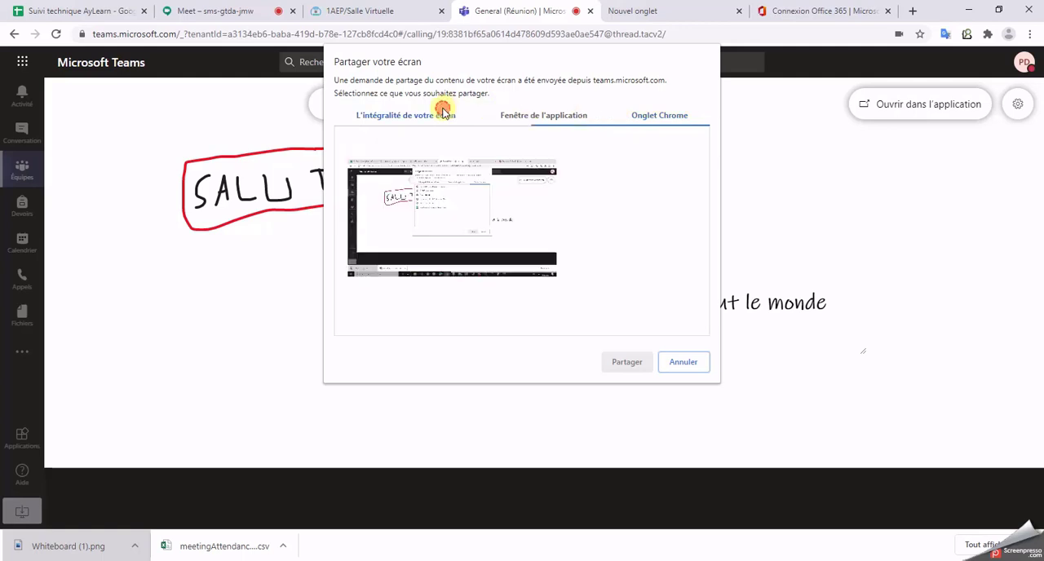
{"action": "left_click", "coordinate": [513, 232]}
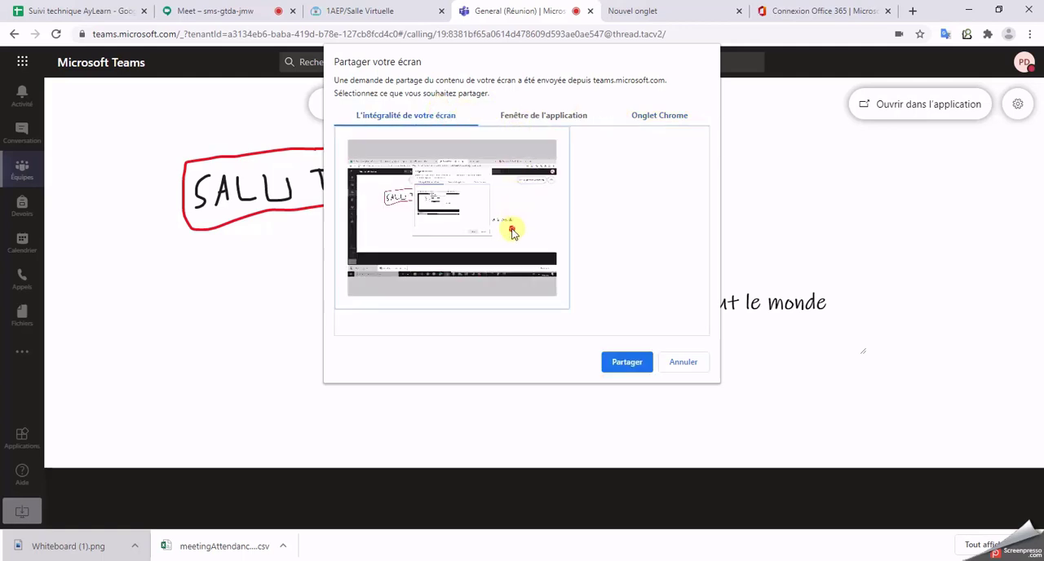
{"action": "left_click", "coordinate": [626, 365]}
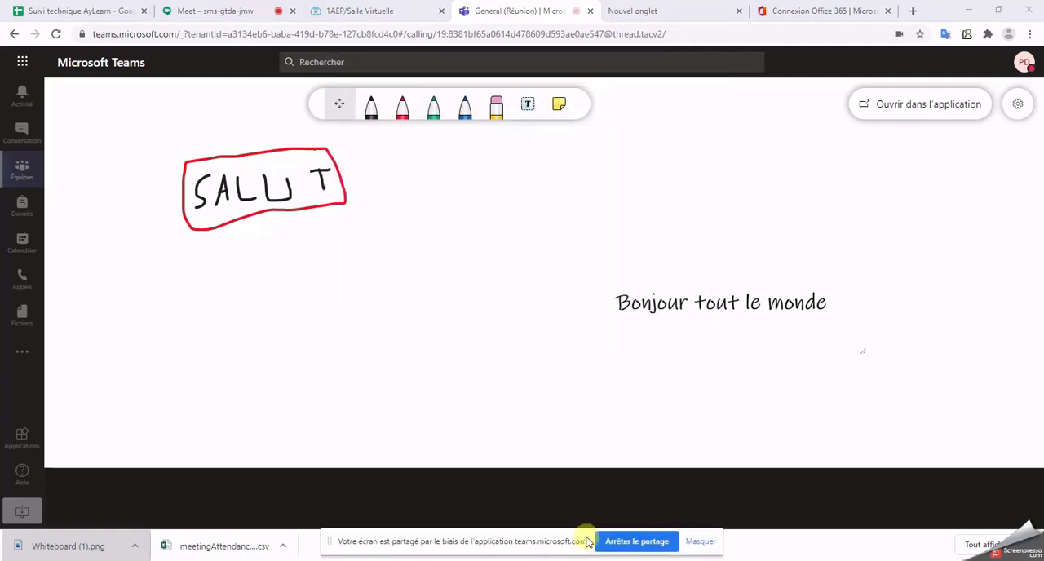
Step: Switch to the users.csv workbook in Excel to show its rows on the shared screen, and minimize both Excel windows
{"action": "mouse_move", "coordinate": [591, 560]}
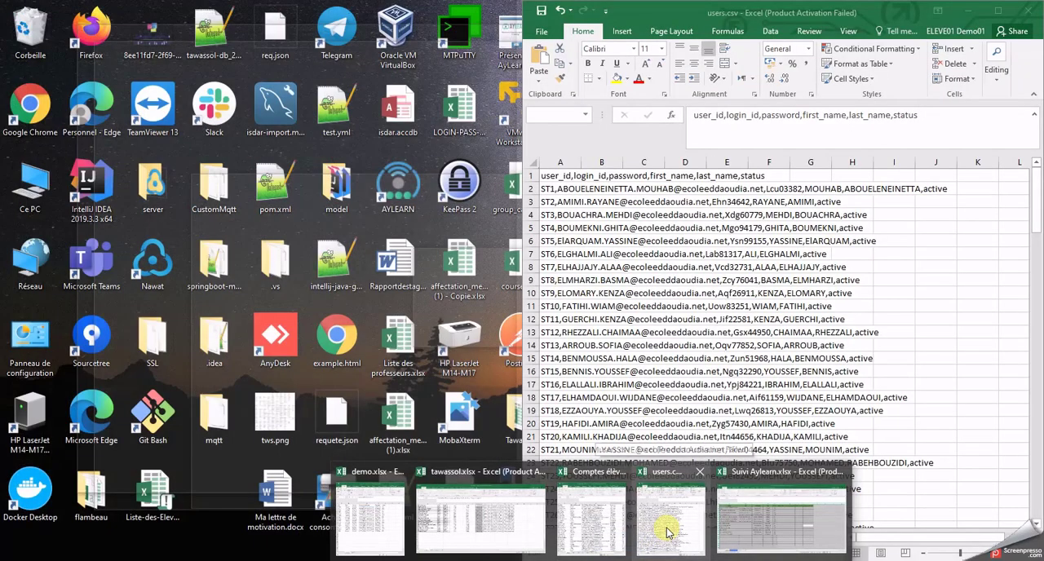
{"action": "left_click", "coordinate": [667, 528]}
{"action": "scroll", "coordinate": [765, 367], "scroll_direction": "down", "scroll_amount": 11}
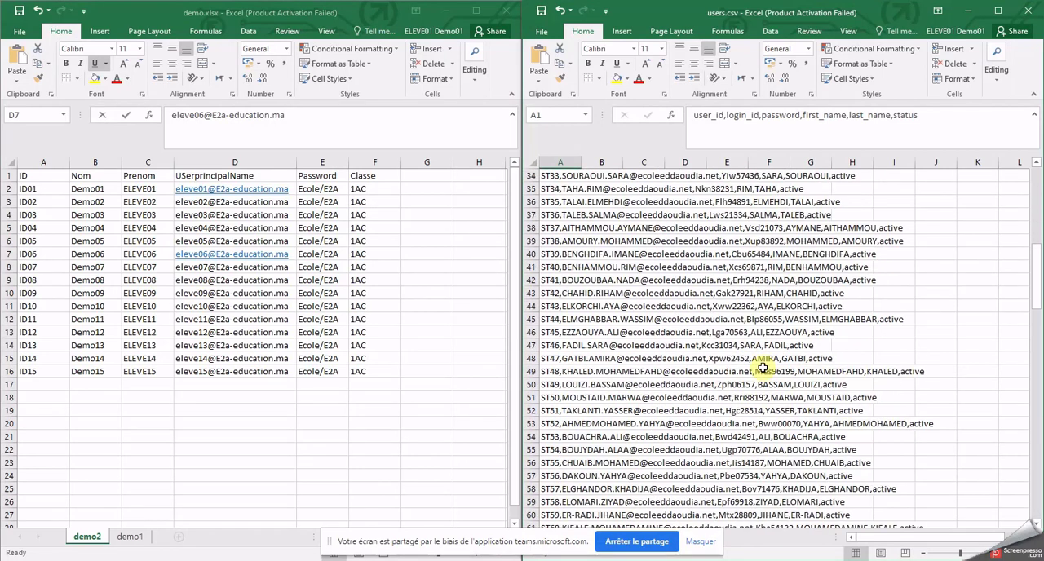
{"action": "left_click", "coordinate": [968, 10]}
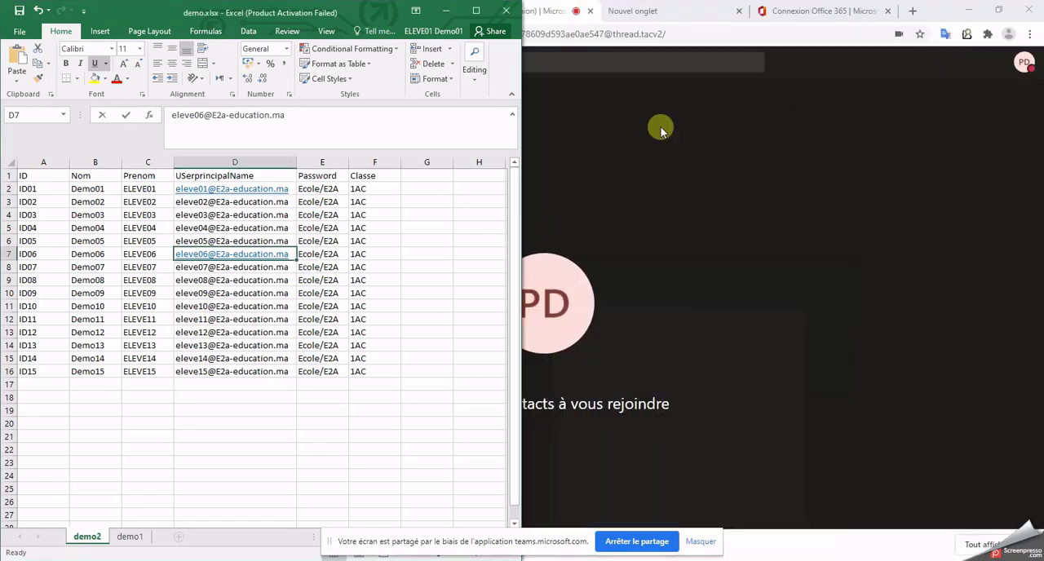
{"action": "left_click", "coordinate": [446, 11]}
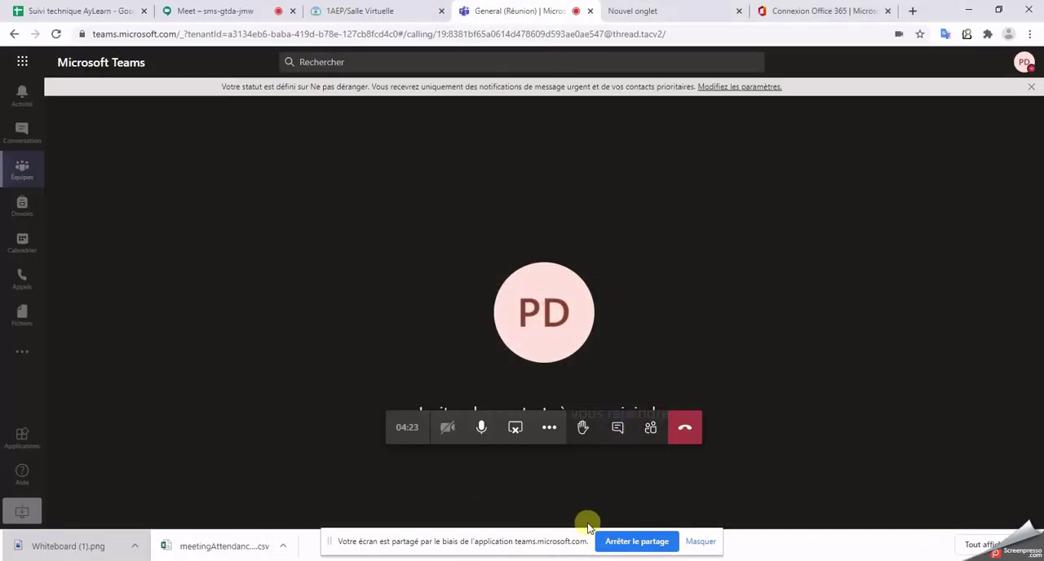
Step: Stop sharing the screen and reopen the meeting's content sharing options
{"action": "left_click", "coordinate": [515, 429]}
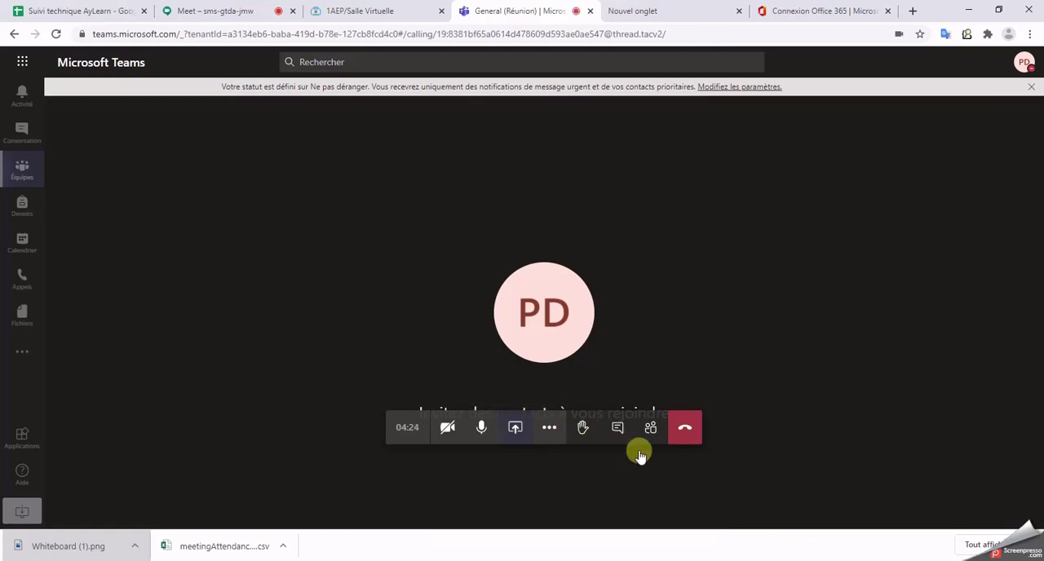
{"action": "left_click", "coordinate": [530, 433]}
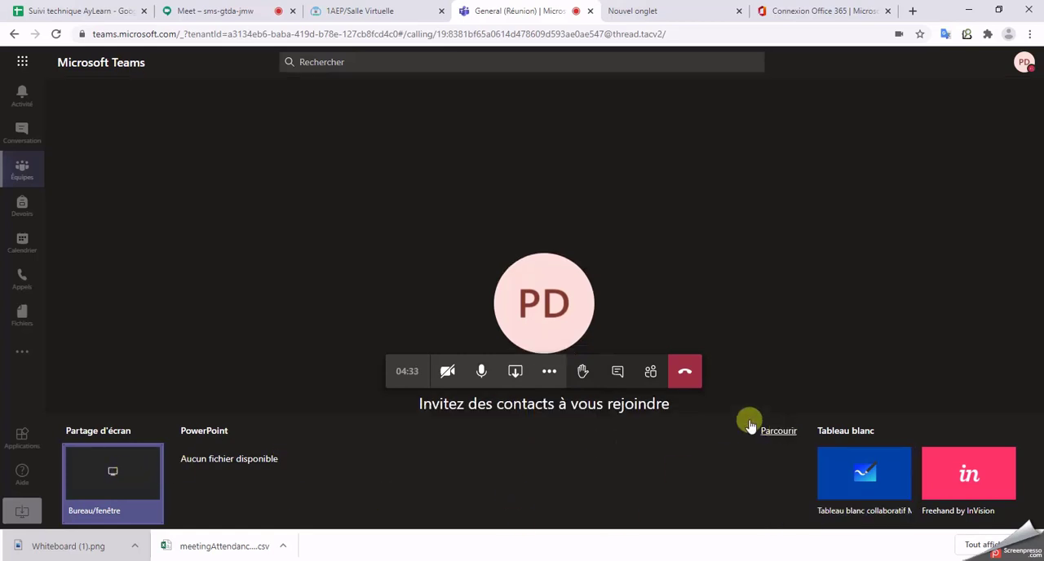
{"action": "left_click", "coordinate": [516, 371]}
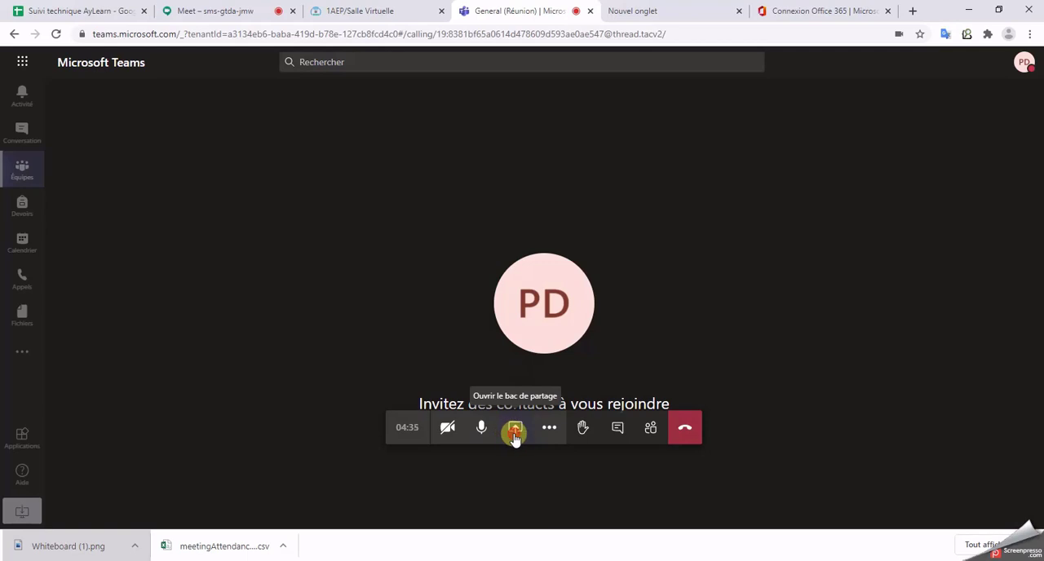
{"action": "left_click", "coordinate": [514, 435]}
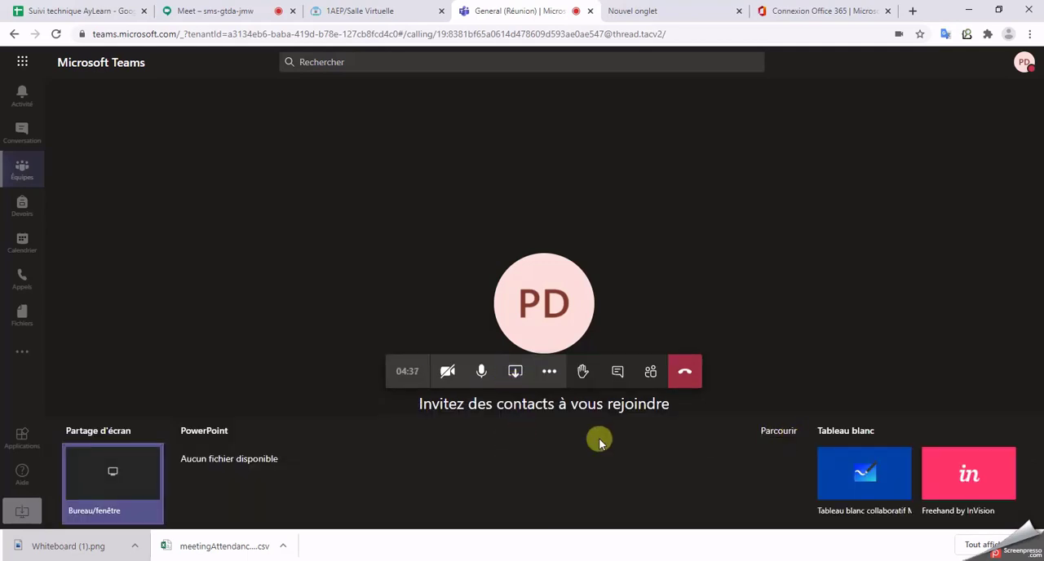
{"action": "left_click", "coordinate": [515, 371]}
{"action": "left_click", "coordinate": [518, 429]}
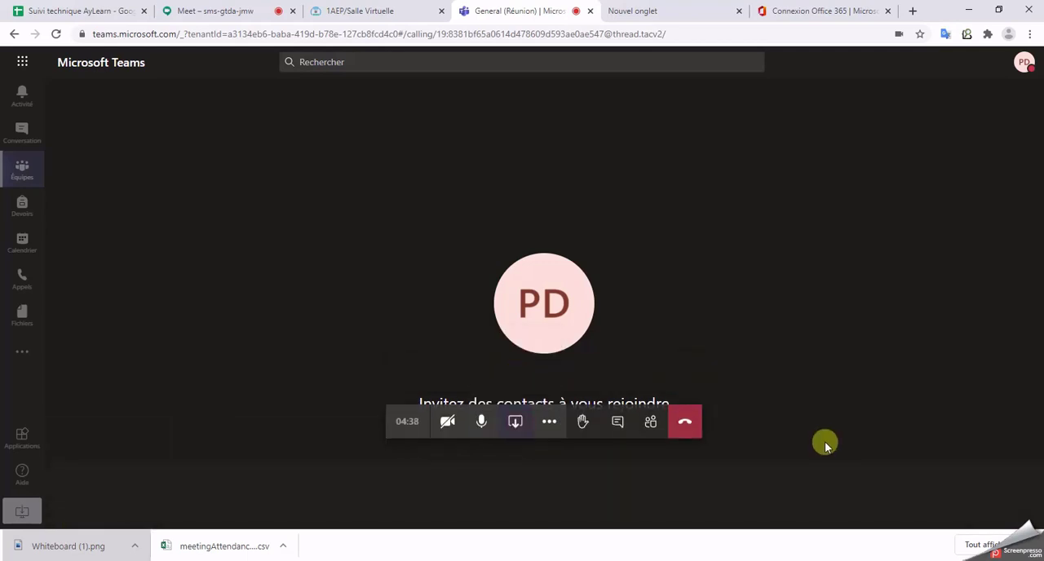
Step: Upload Présentation AyLearn.pptx from the computer's desktop folder (Bureau) to present it in the meeting
{"action": "left_click", "coordinate": [768, 432]}
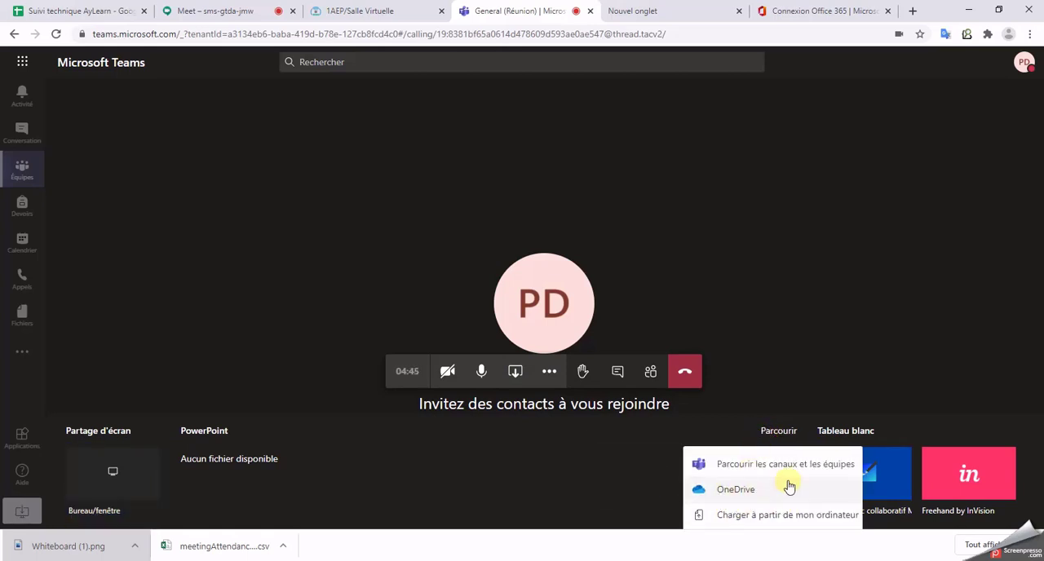
{"action": "left_click", "coordinate": [803, 522]}
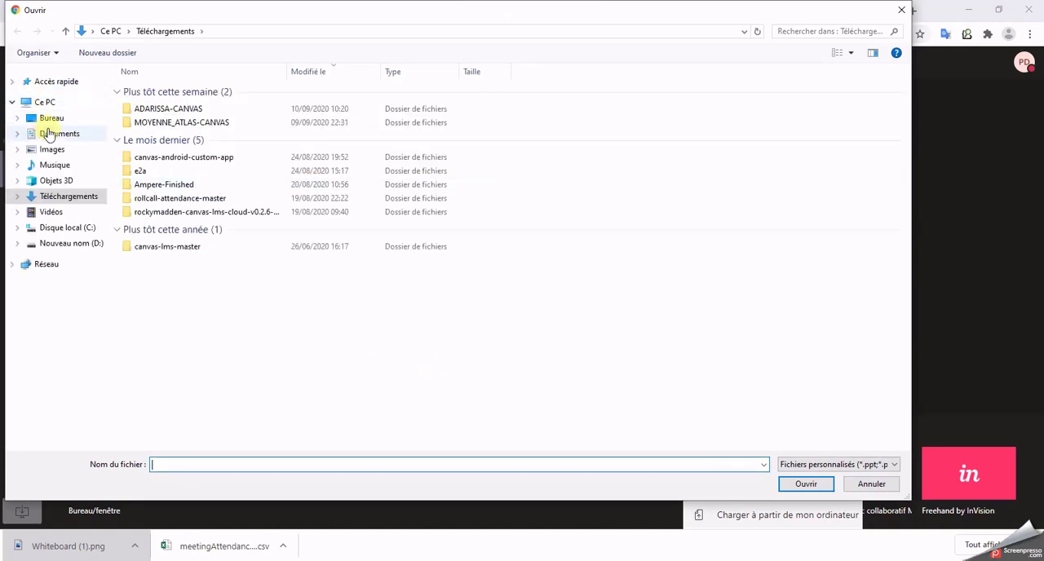
{"action": "left_click", "coordinate": [54, 117]}
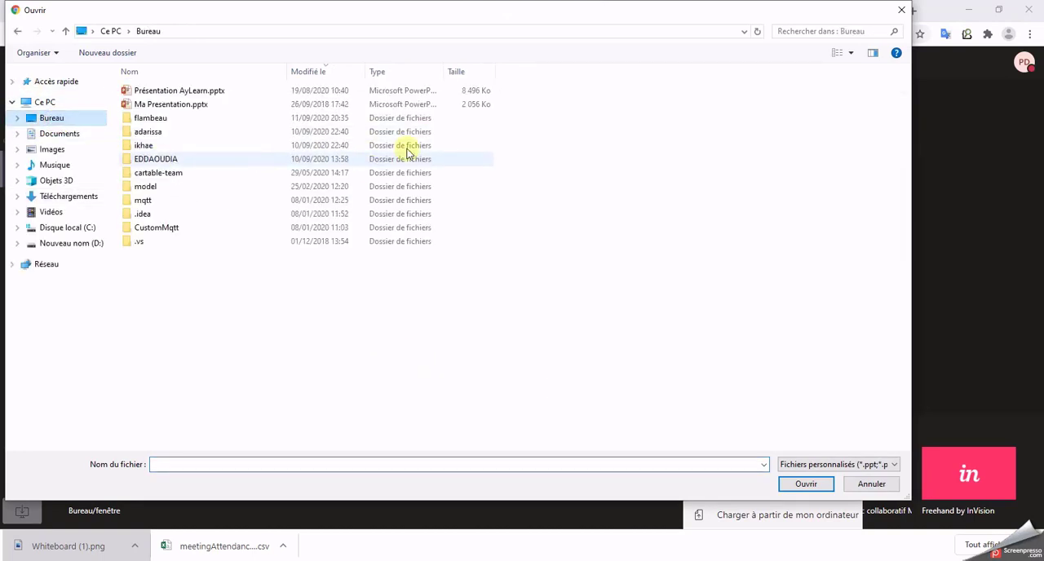
{"action": "left_click", "coordinate": [216, 93]}
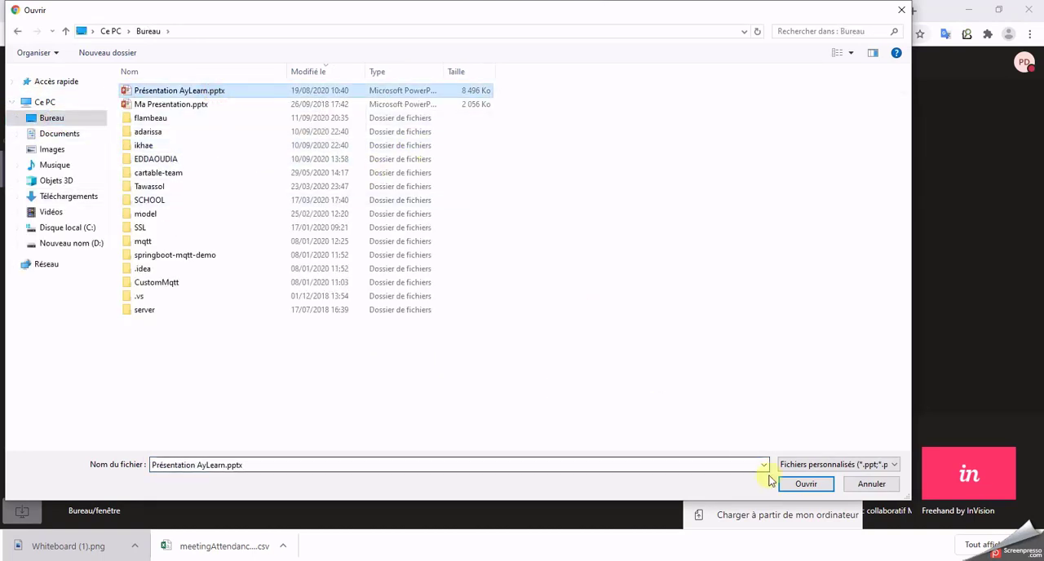
{"action": "left_click", "coordinate": [806, 484]}
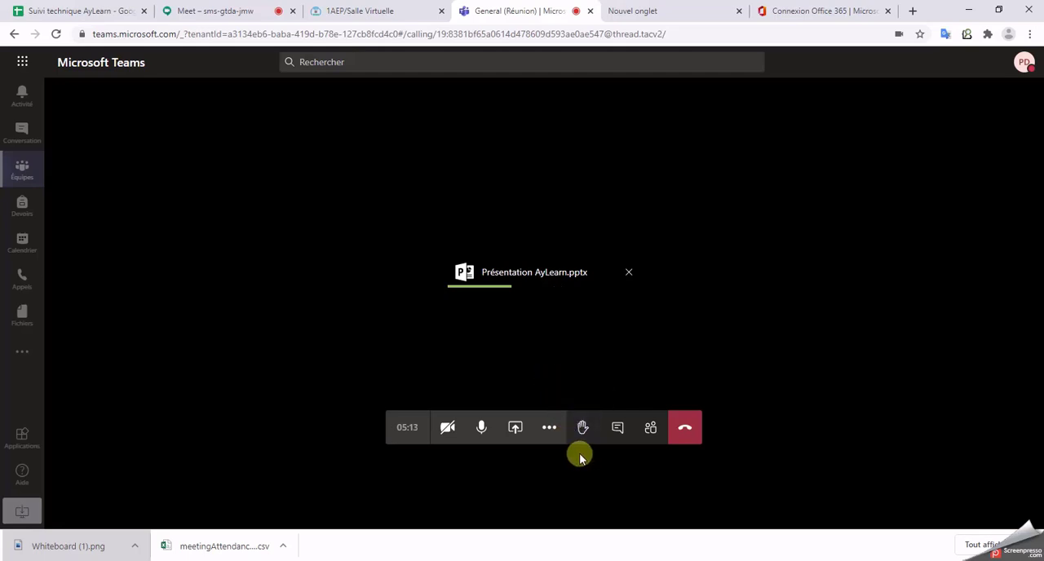
{"action": "left_click", "coordinate": [517, 428]}
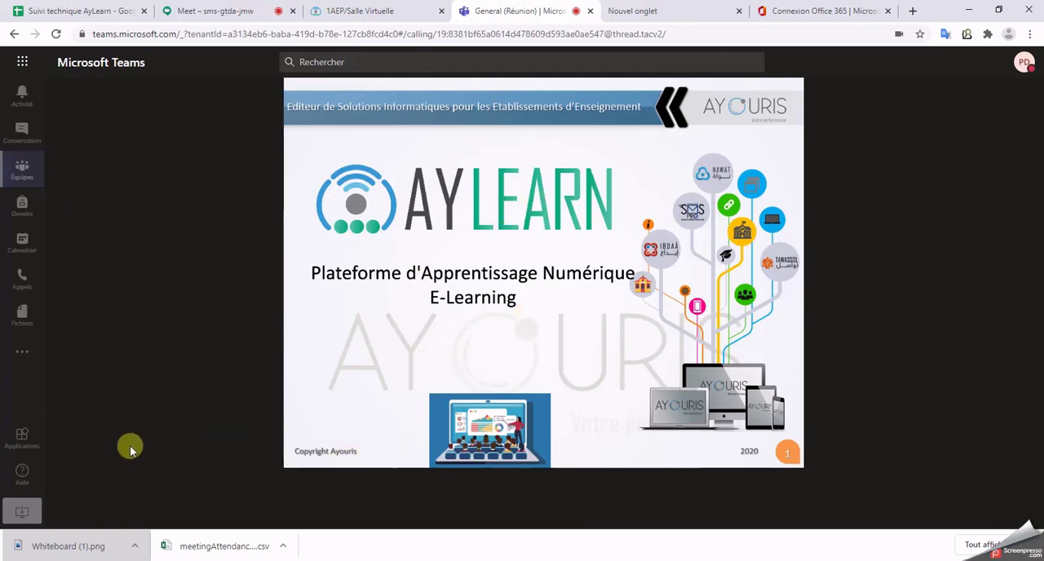
Step: Advance the presented PowerPoint to slide 4, then go back one step
{"action": "left_click", "coordinate": [173, 393]}
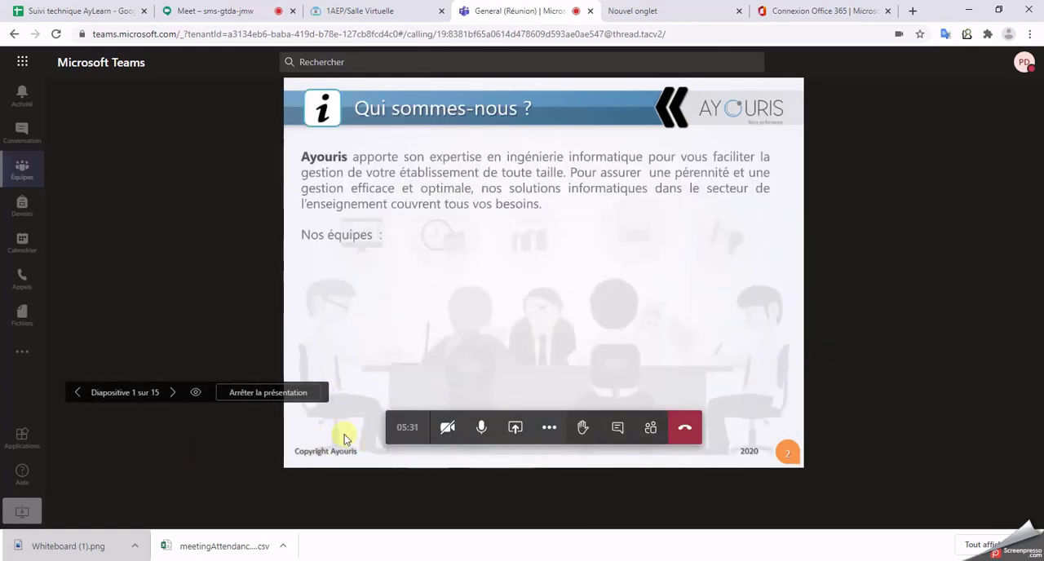
{"action": "left_click", "coordinate": [173, 393]}
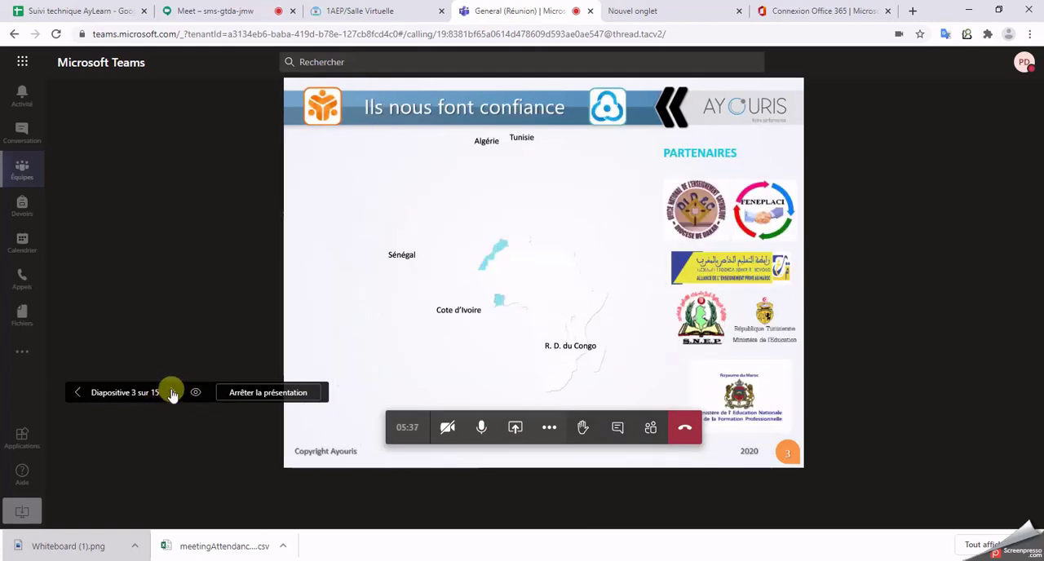
{"action": "left_click", "coordinate": [173, 395]}
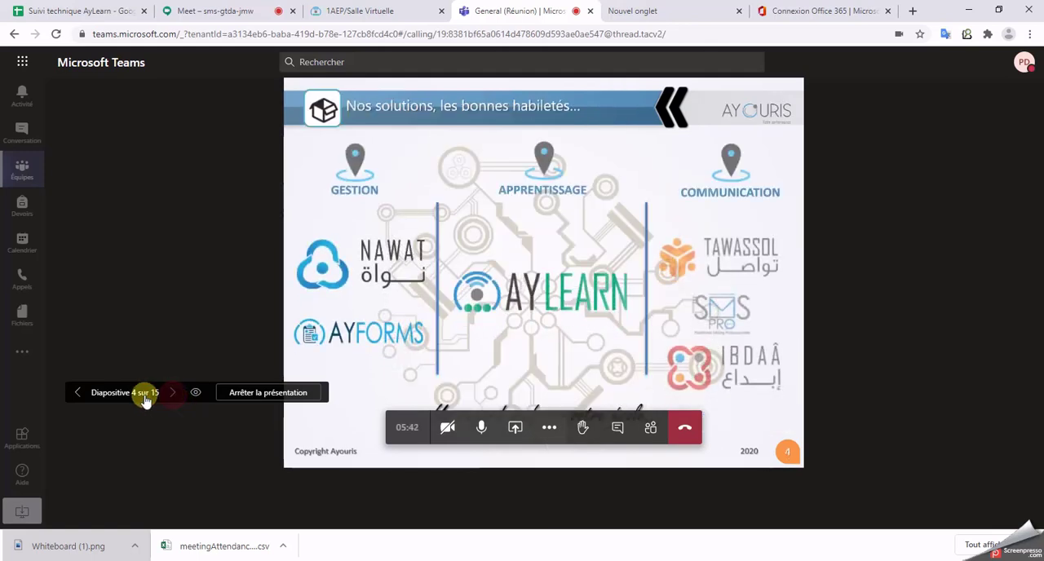
{"action": "left_click", "coordinate": [77, 395]}
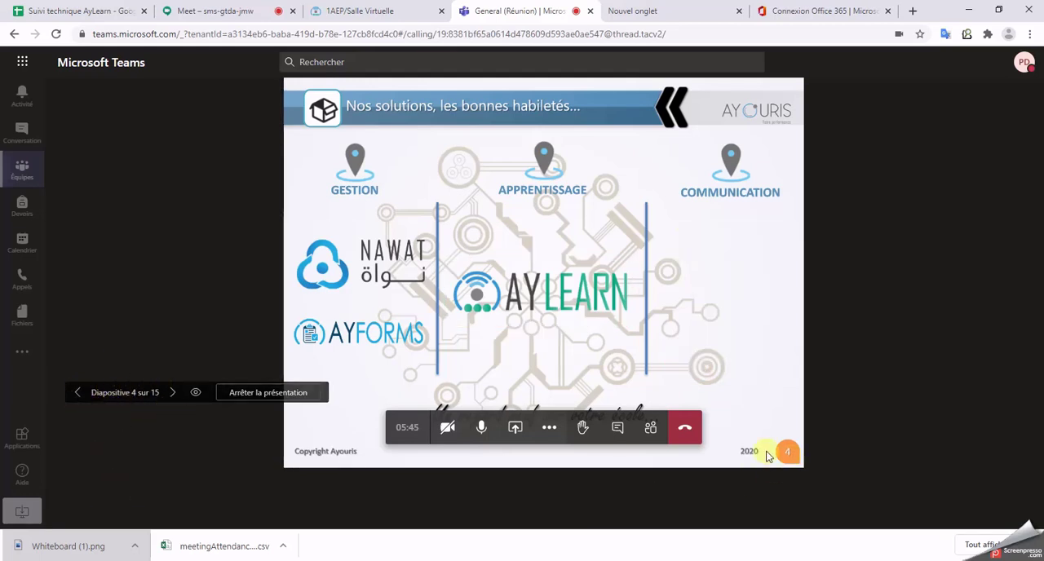
Step: Reopen the content sharing options and present the collaborative Microsoft whiteboard in place of the PowerPoint
{"action": "left_click", "coordinate": [519, 439]}
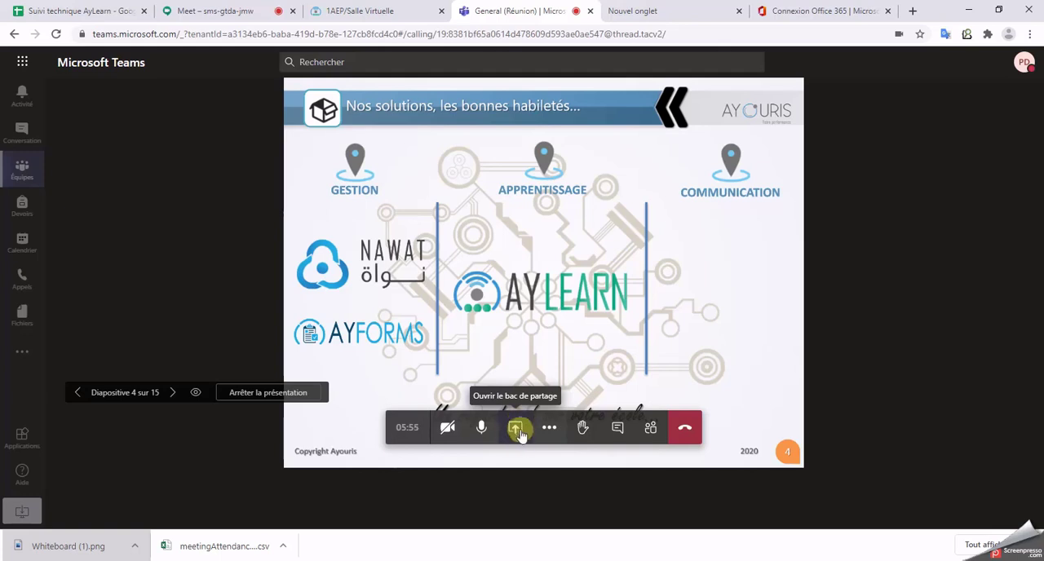
{"action": "left_click", "coordinate": [519, 432]}
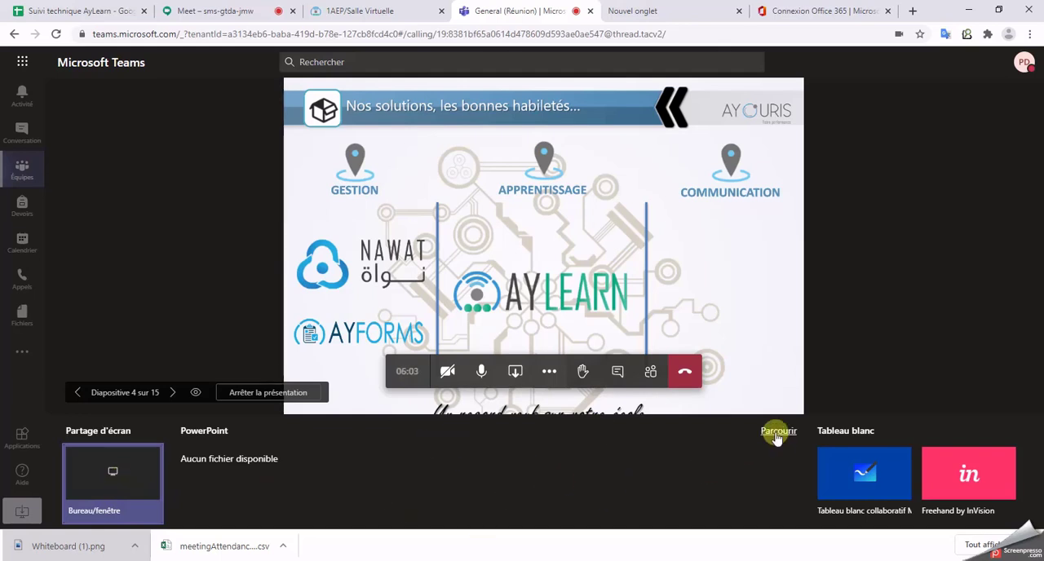
{"action": "left_click", "coordinate": [858, 481]}
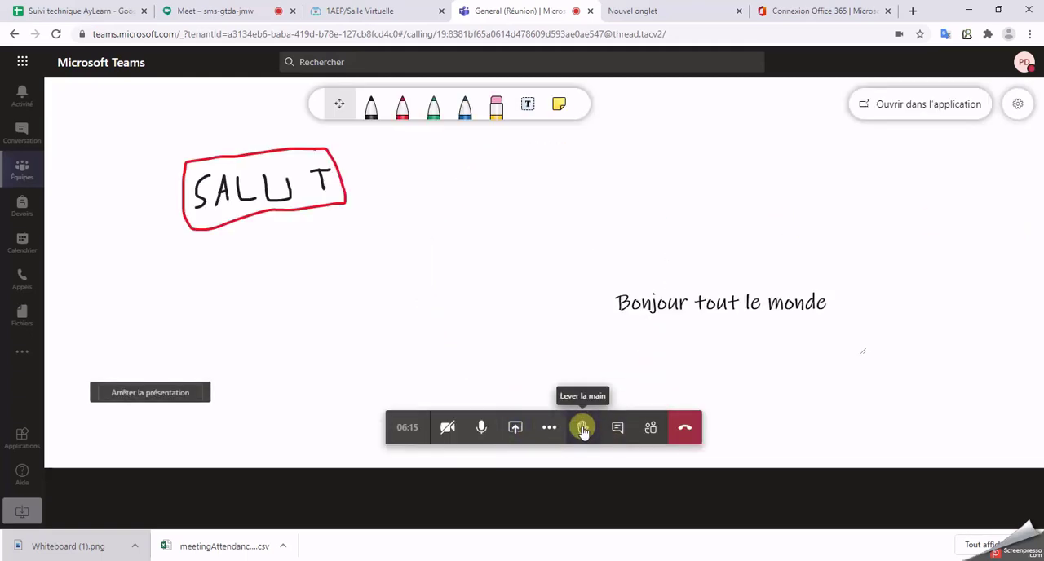
Step: Raise the hand in the meeting, check it in the participants list, and close the list
{"action": "left_click", "coordinate": [658, 440]}
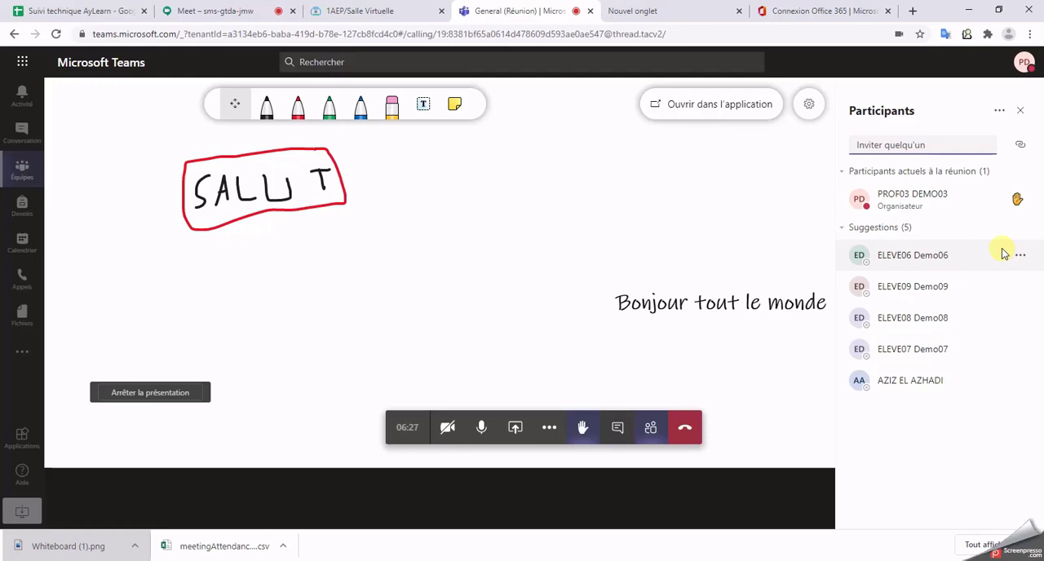
{"action": "left_click", "coordinate": [1023, 111]}
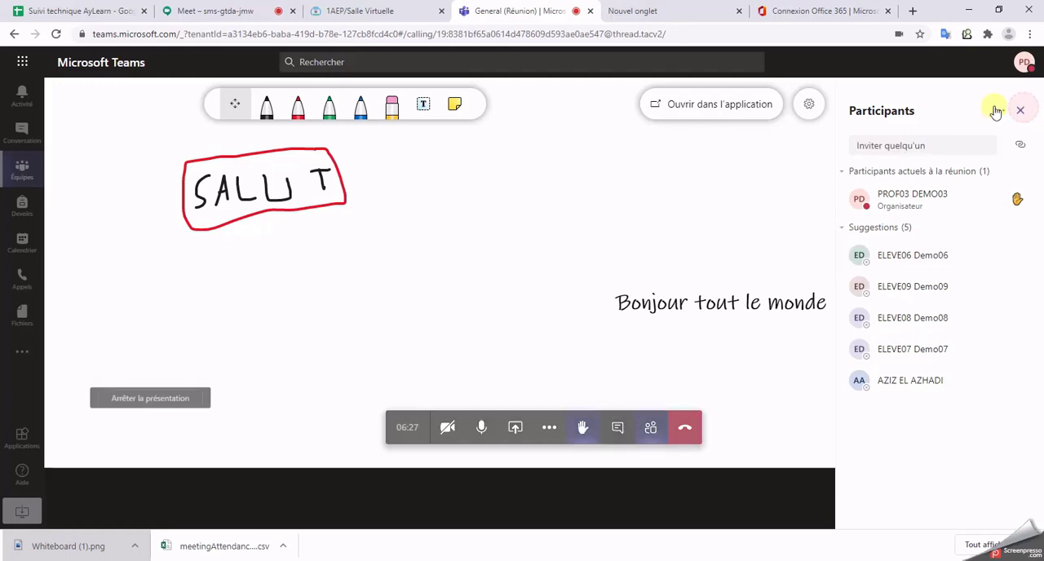
Step: Try to open the whiteboard in its own application, then return to the meeting and dismiss the application prompt
{"action": "left_click", "coordinate": [904, 106]}
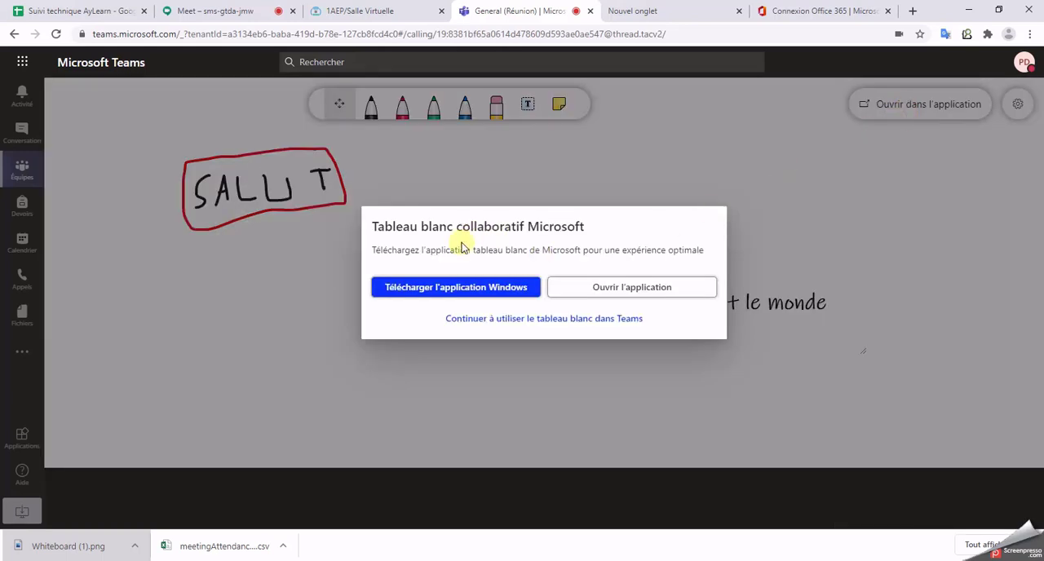
{"action": "left_click", "coordinate": [604, 296]}
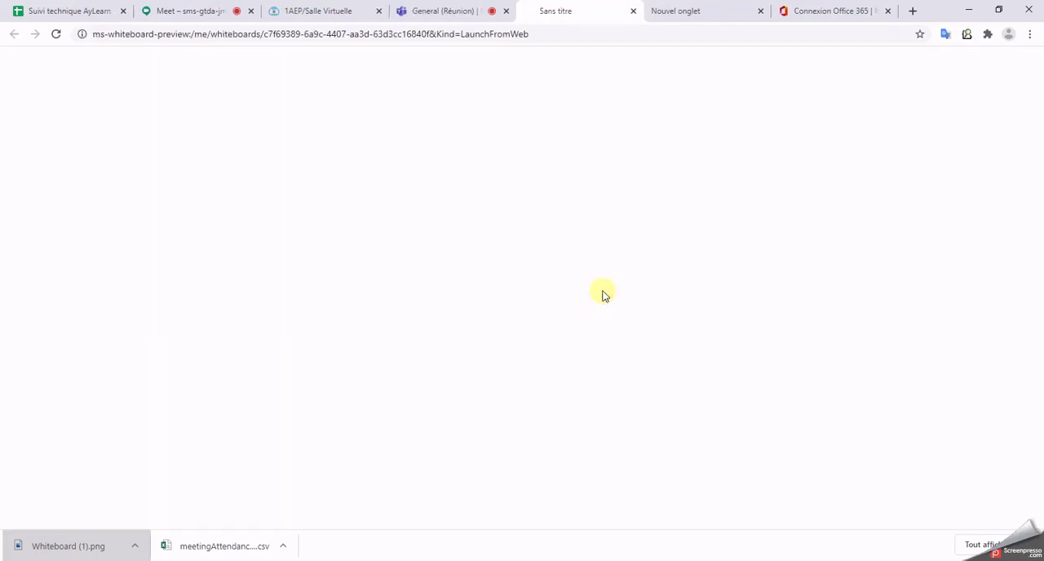
{"action": "left_click", "coordinate": [428, 9]}
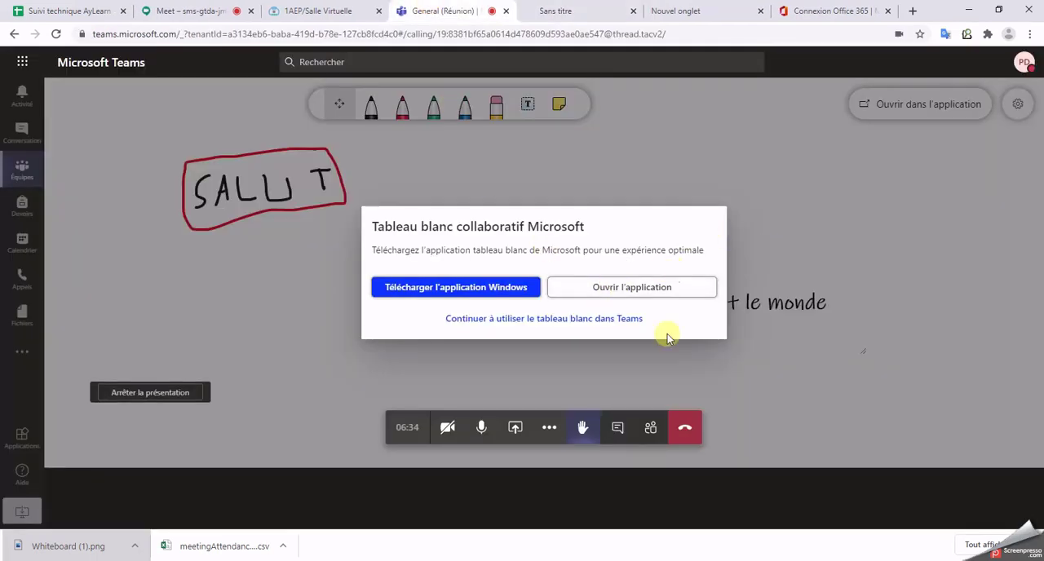
{"action": "left_click", "coordinate": [832, 387]}
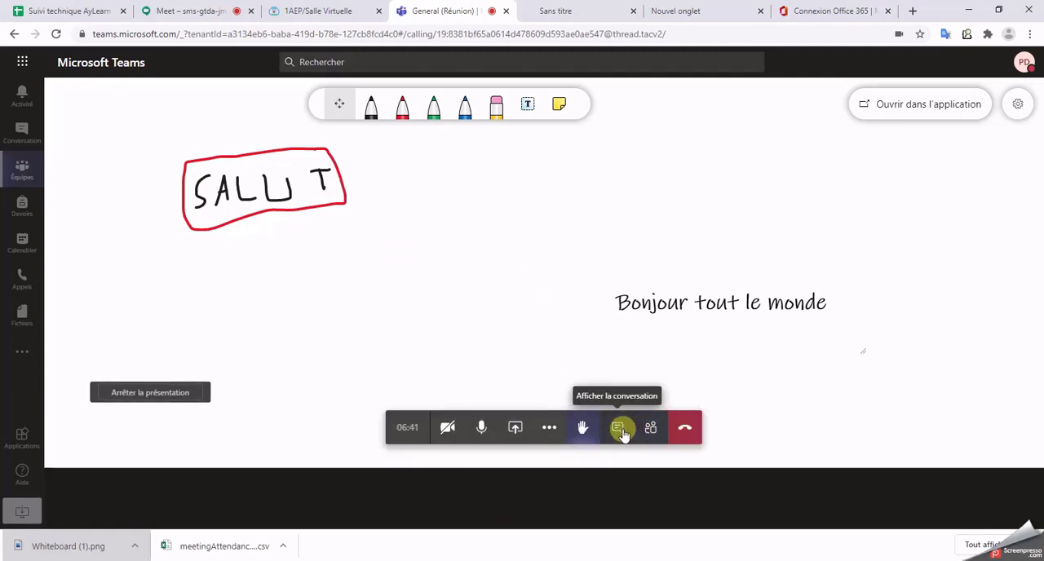
Step: Send the message "Bonjour" in the meeting conversation and close the conversation
{"action": "left_click", "coordinate": [619, 429]}
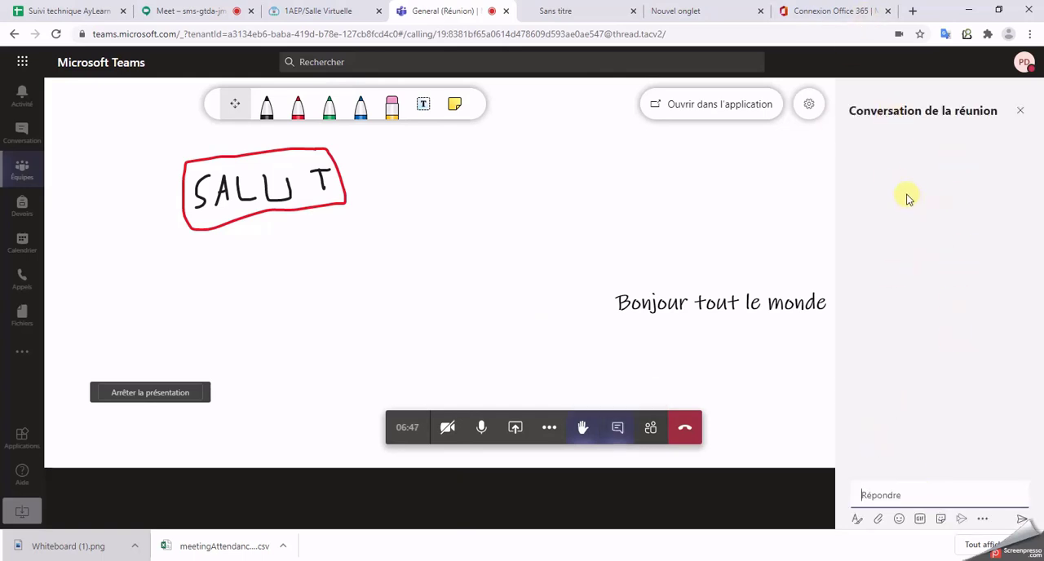
{"action": "left_click", "coordinate": [908, 496]}
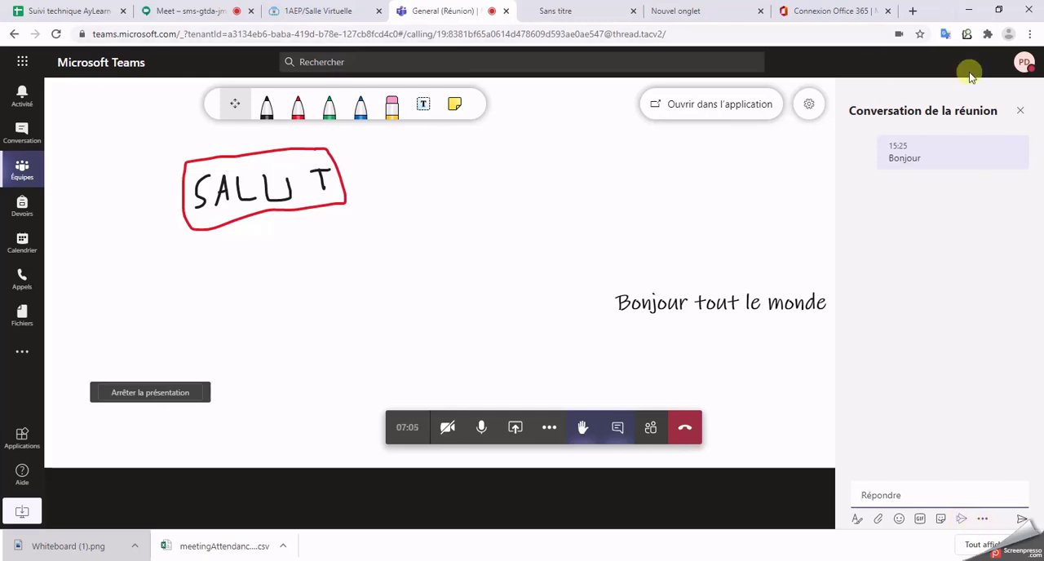
{"action": "left_click", "coordinate": [1019, 112]}
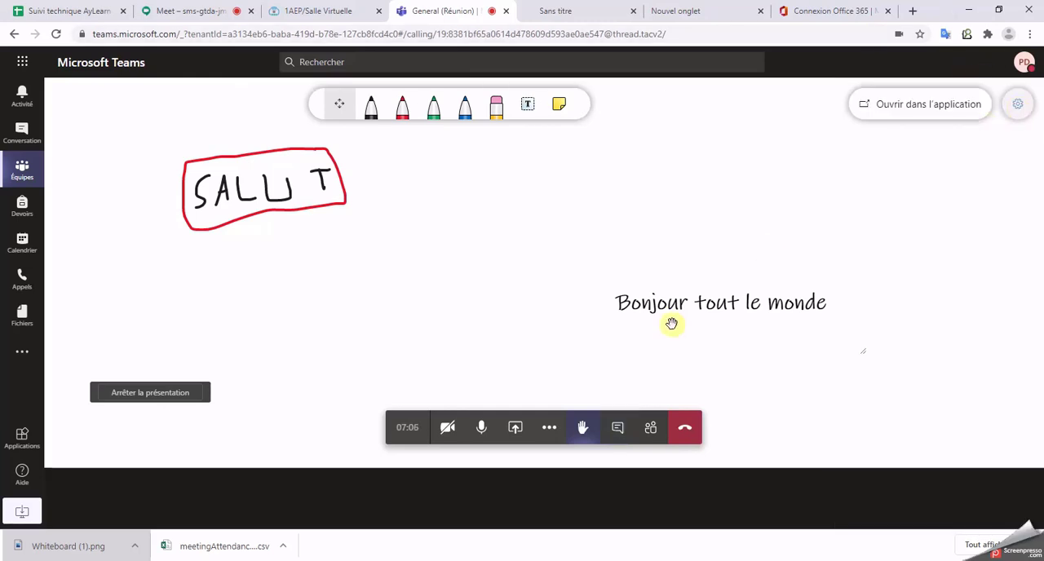
{"action": "left_click", "coordinate": [583, 10]}
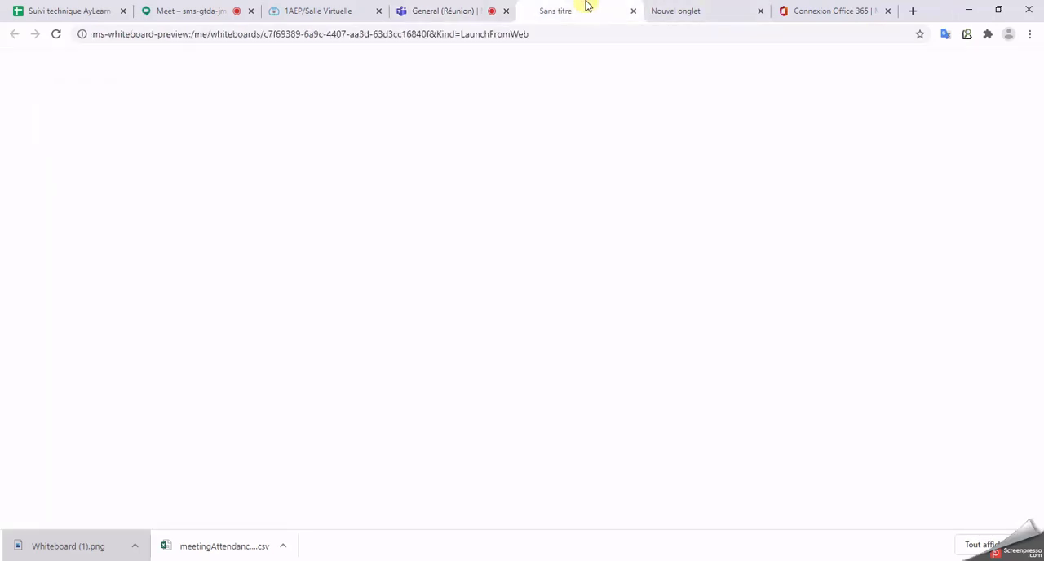
{"action": "left_click", "coordinate": [438, 10]}
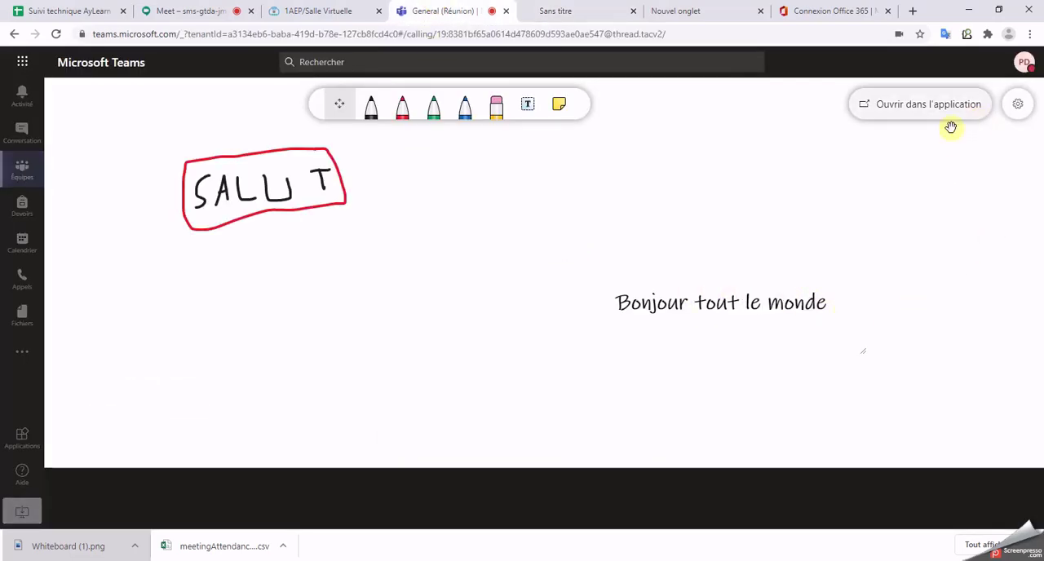
Step: Start recording the meeting and acknowledge the notice about where the recording is stored
{"action": "mouse_move", "coordinate": [559, 472]}
{"action": "left_click", "coordinate": [552, 440]}
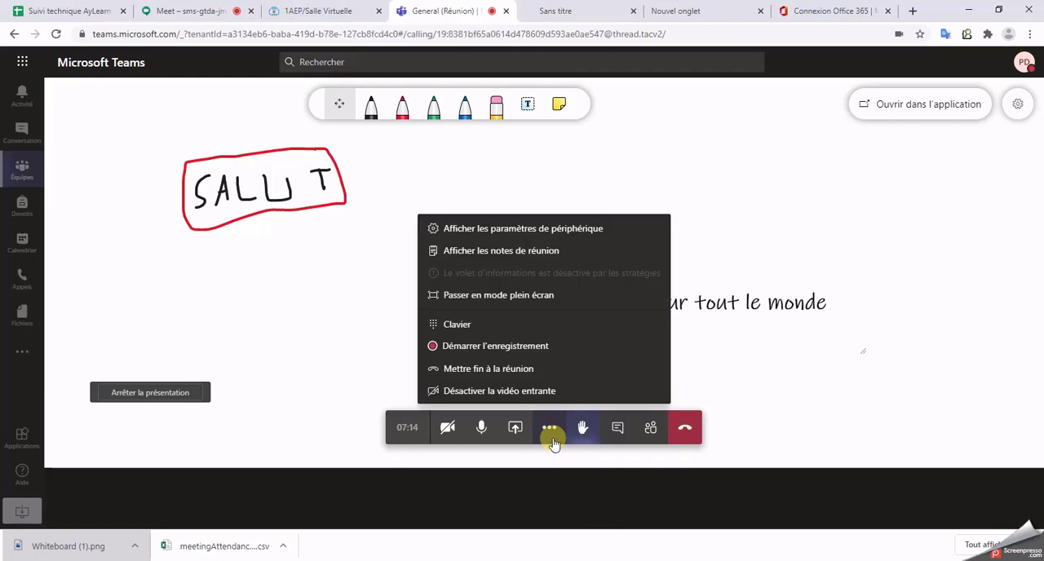
{"action": "left_click", "coordinate": [497, 352]}
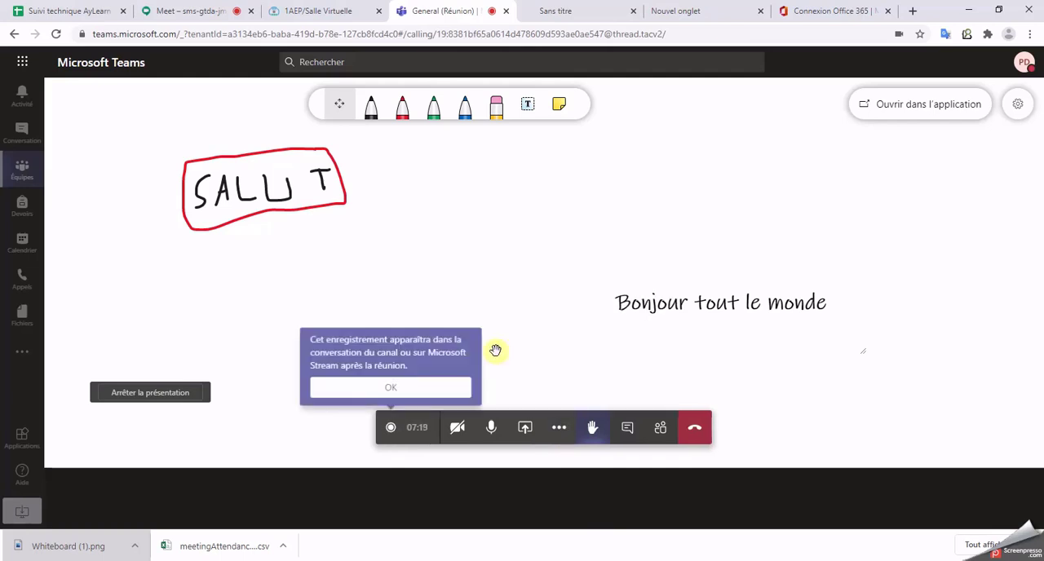
{"action": "left_click", "coordinate": [399, 389]}
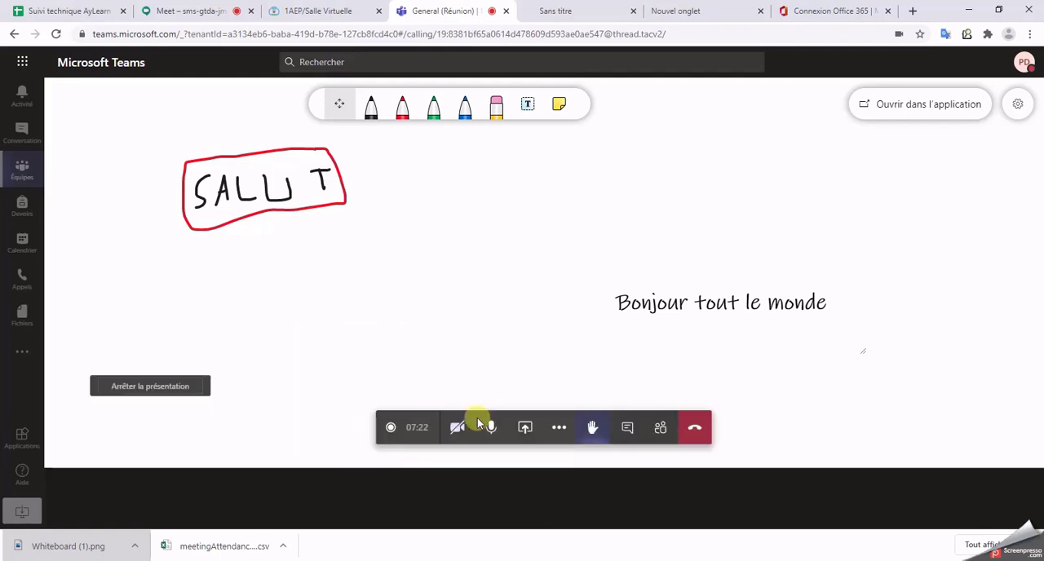
Step: Stop the meeting recording, confirm the stop, and acknowledge the recording notice
{"action": "left_click", "coordinate": [558, 429]}
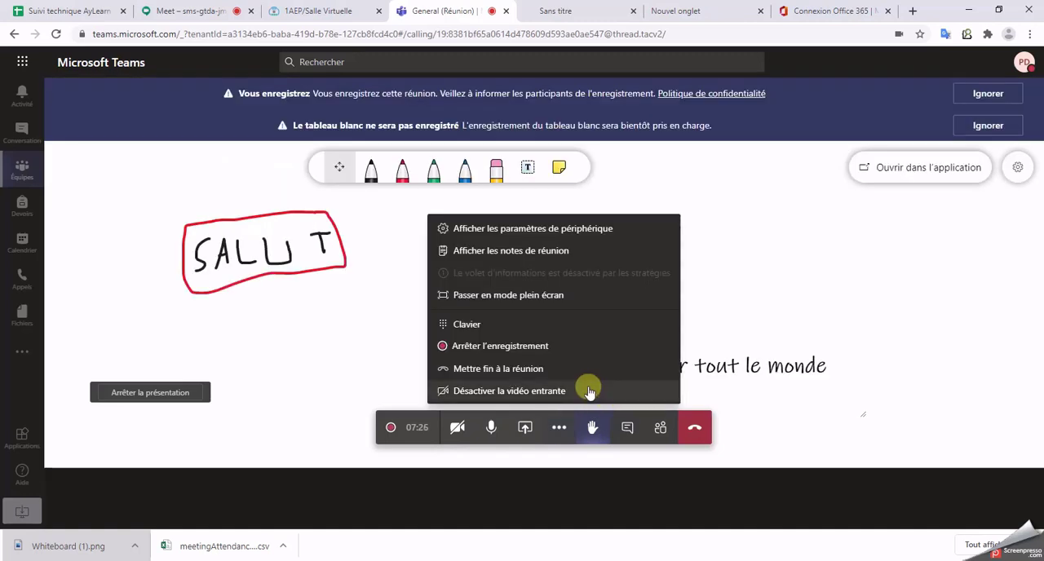
{"action": "left_click", "coordinate": [514, 345]}
{"action": "left_click", "coordinate": [569, 318]}
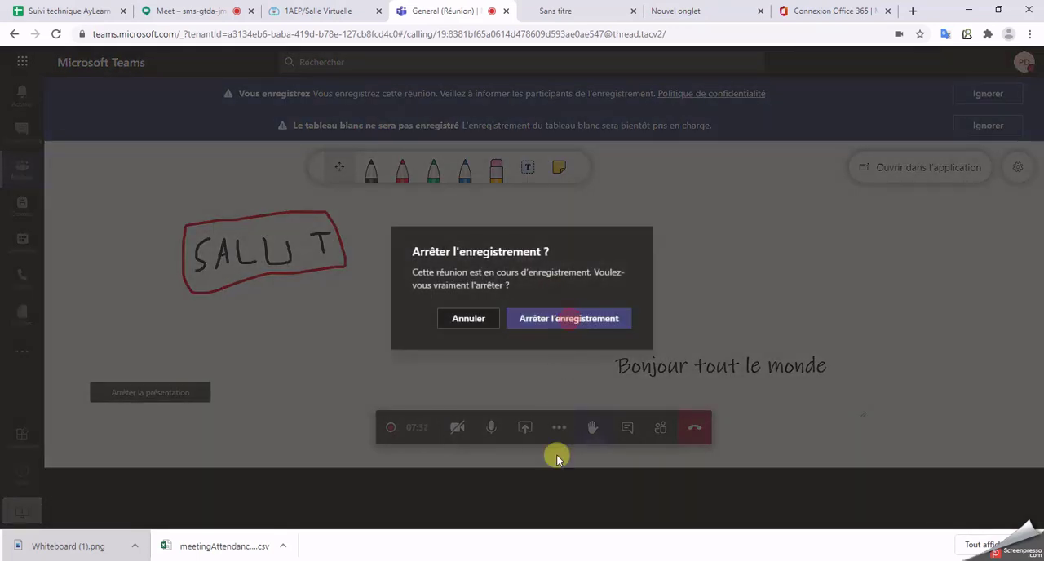
{"action": "left_click", "coordinate": [548, 427]}
{"action": "left_click", "coordinate": [605, 393]}
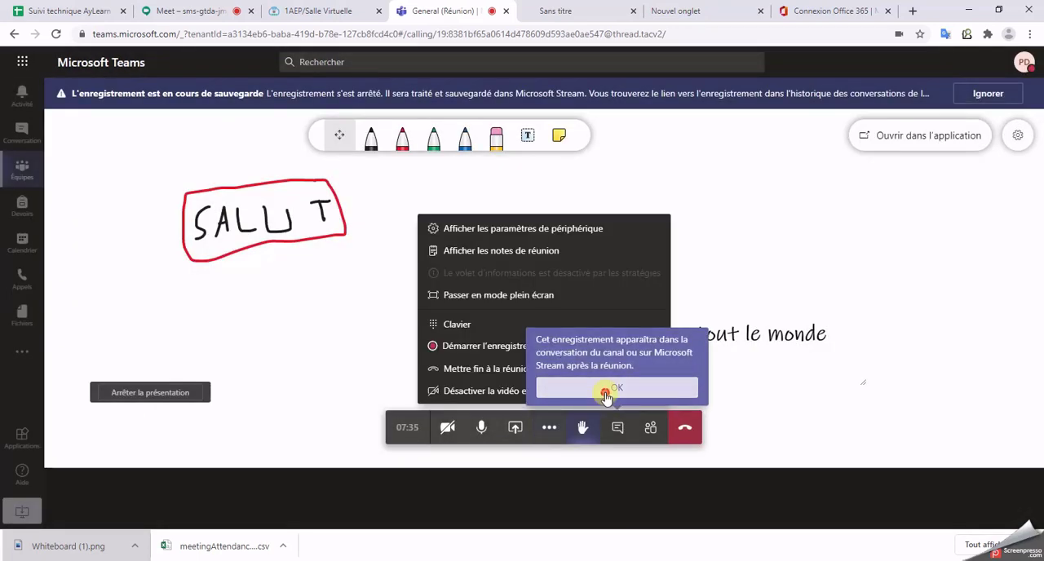
Step: End the meeting for everyone and skip the call quality rating
{"action": "left_click", "coordinate": [547, 428]}
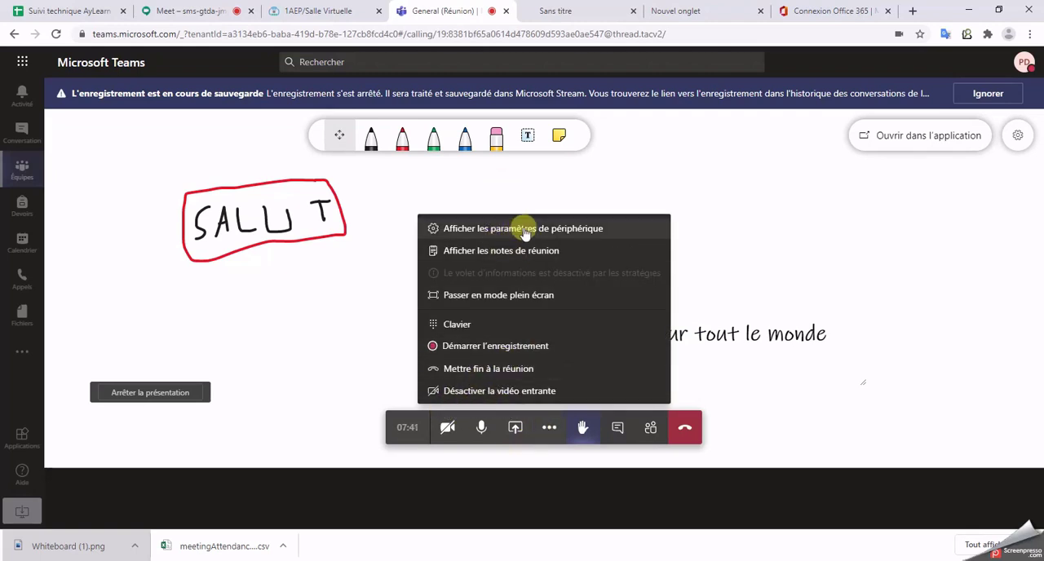
{"action": "left_click", "coordinate": [538, 368]}
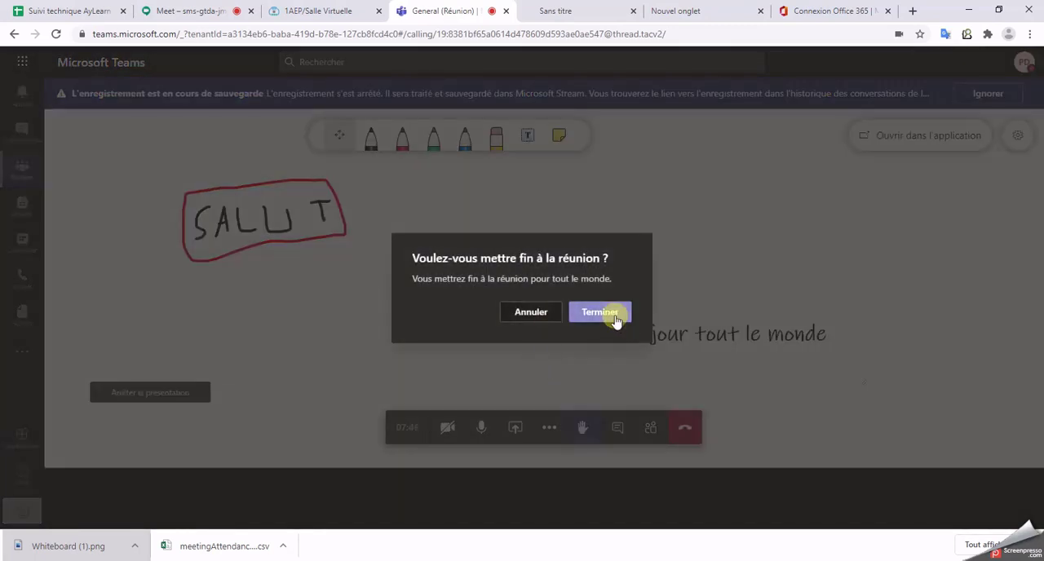
{"action": "left_click", "coordinate": [615, 318]}
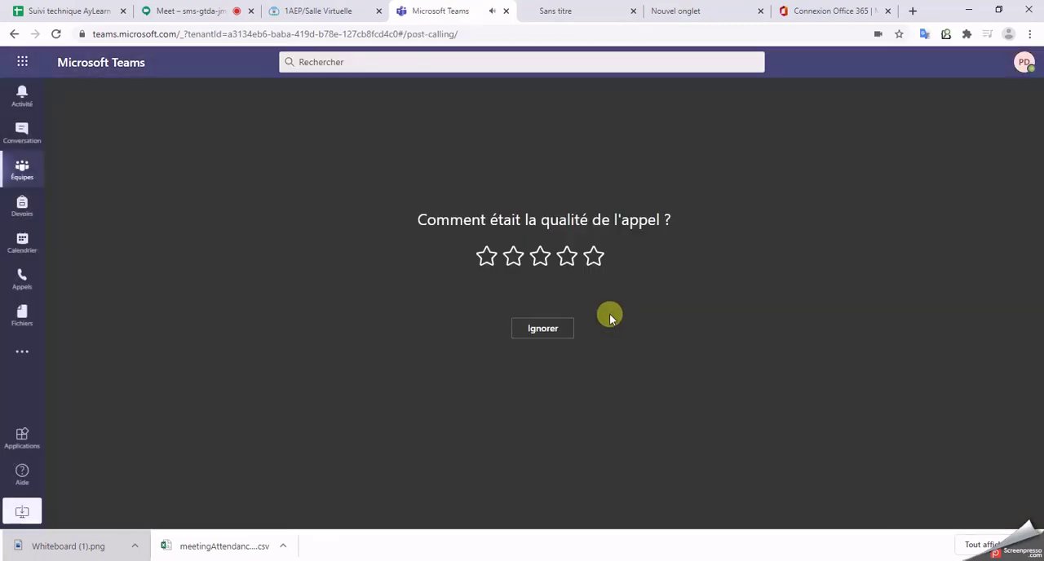
{"action": "left_click", "coordinate": [551, 336]}
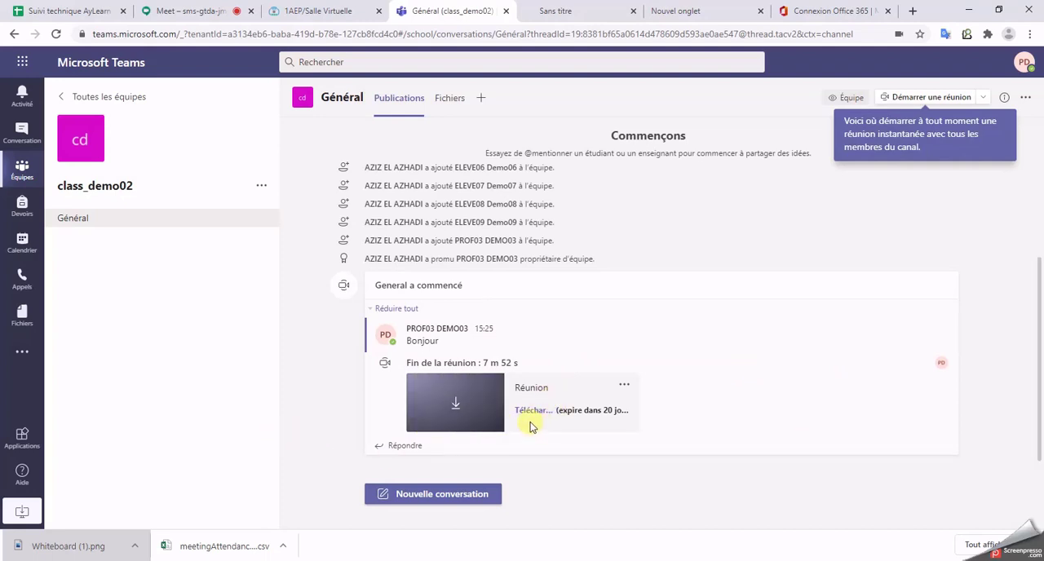
Step: Check the extra options of the meeting recording in the channel conversation and download the recording
{"action": "left_click", "coordinate": [623, 383]}
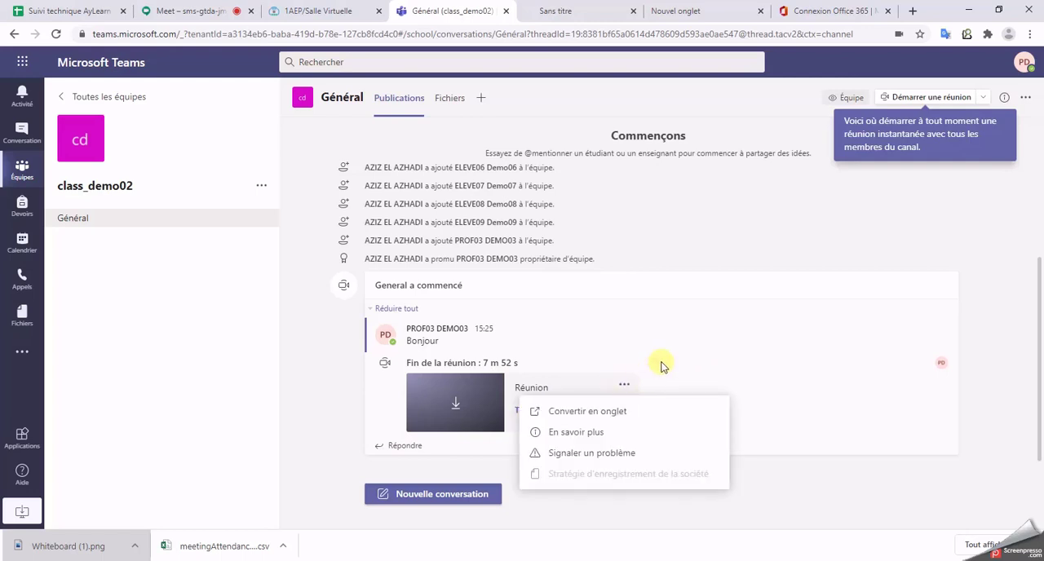
{"action": "left_click", "coordinate": [455, 401]}
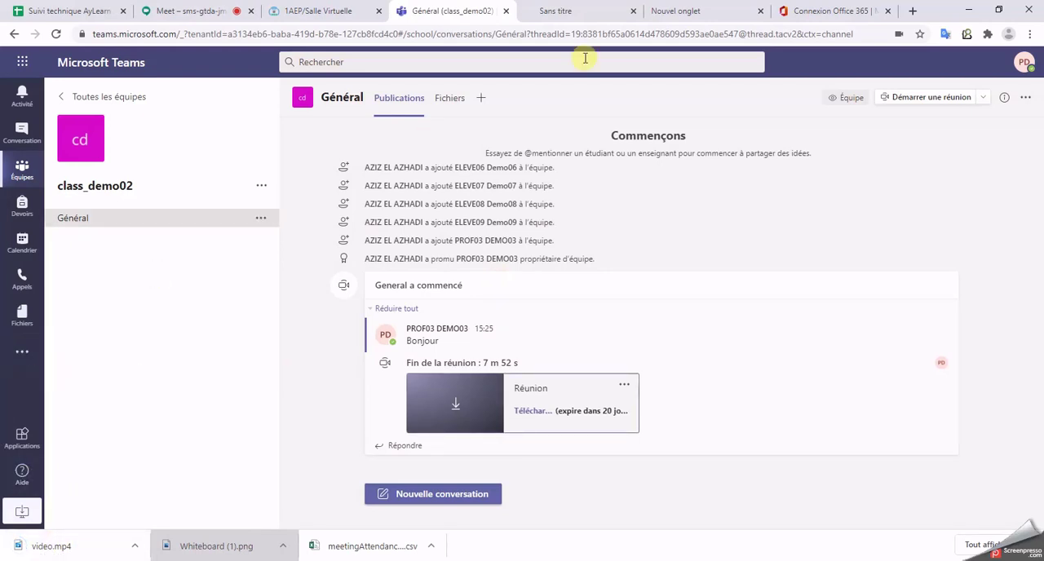
Step: Look for the recording in the Réunions section of Microsoft Stream, starting from web.microsoftstream.com/studio/watchlist, and close that page
{"action": "left_click", "coordinate": [586, 11]}
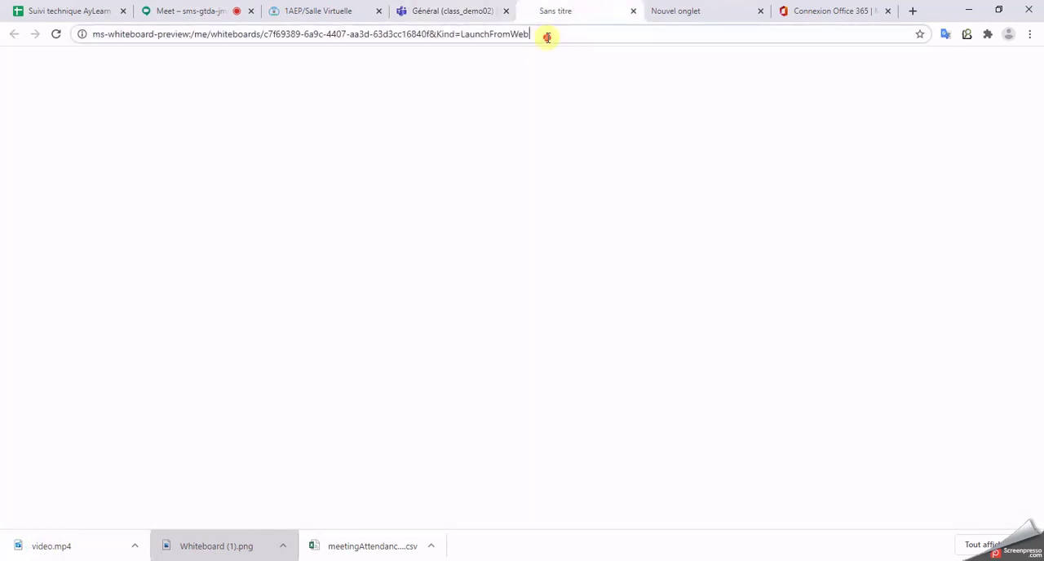
{"action": "left_click", "coordinate": [546, 36]}
{"action": "type", "text": "stre"}
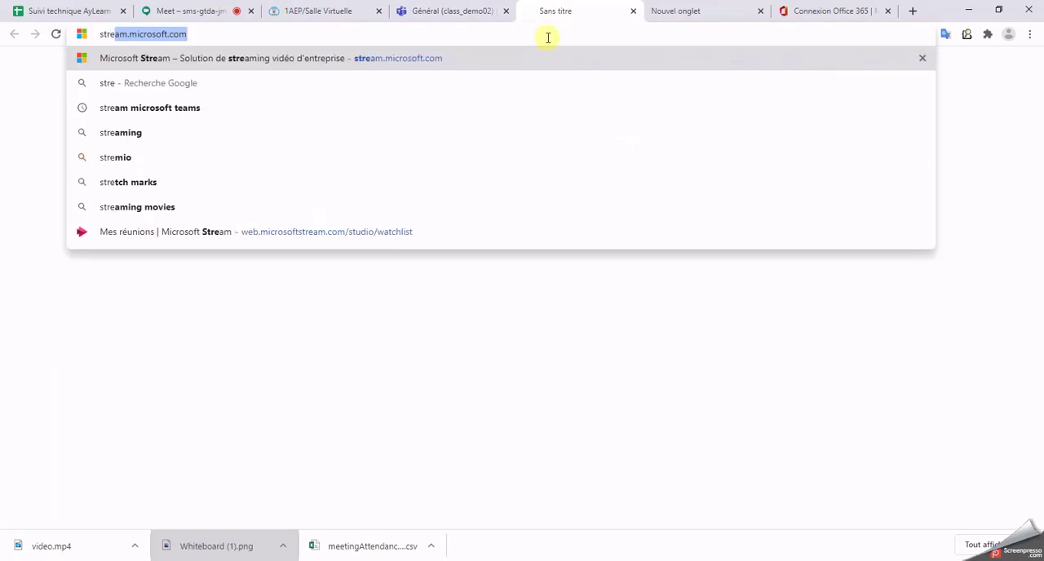
{"action": "key", "text": "Up"}
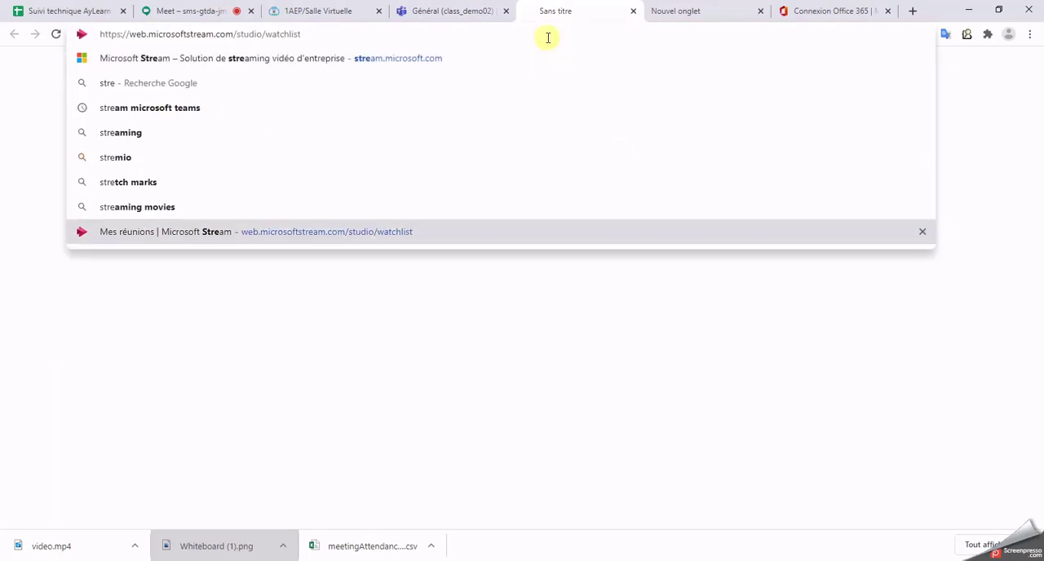
{"action": "key", "text": "Return"}
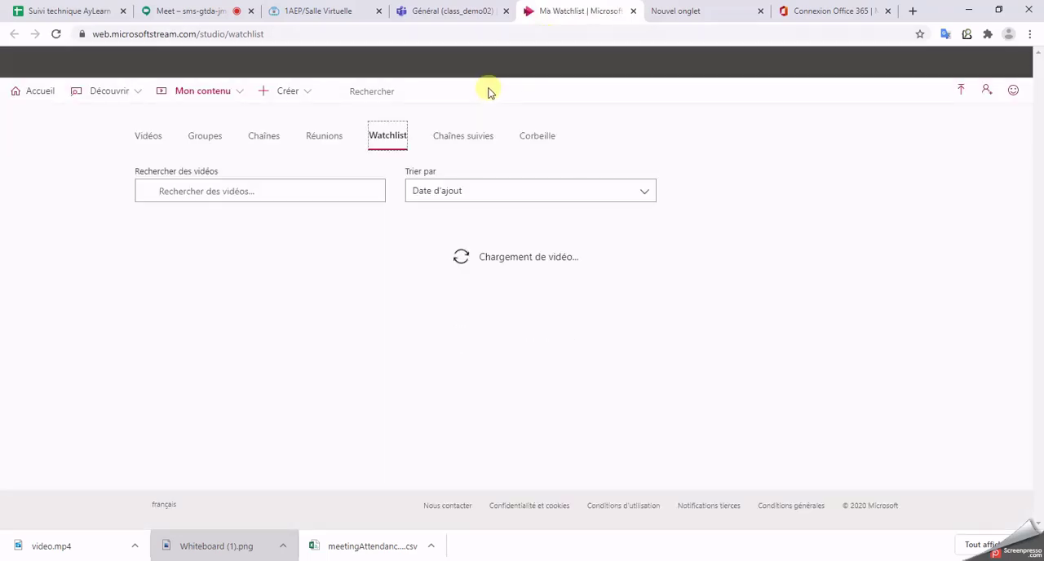
{"action": "left_click", "coordinate": [324, 135]}
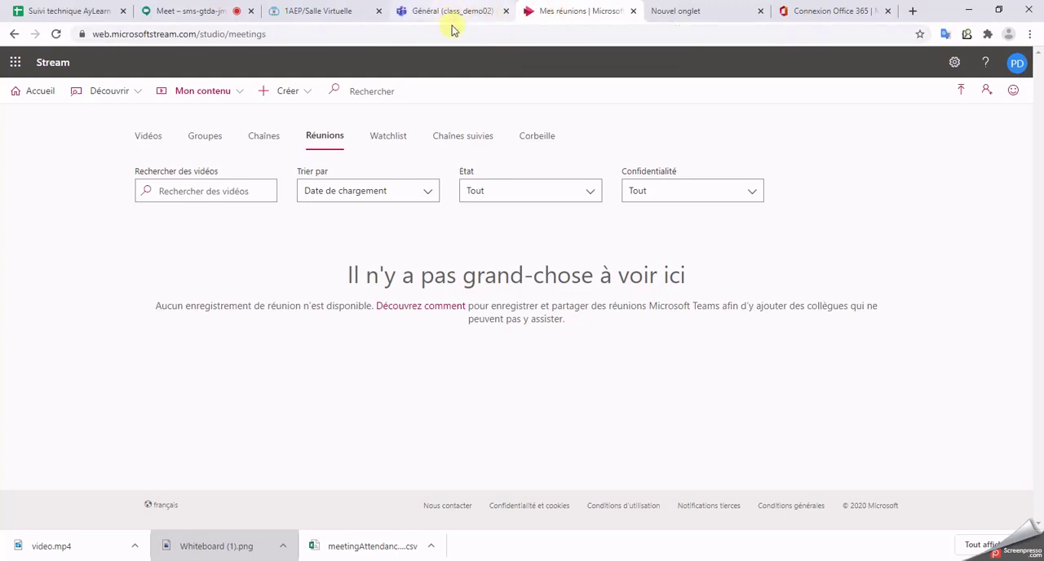
{"action": "key", "text": "ctrl+w"}
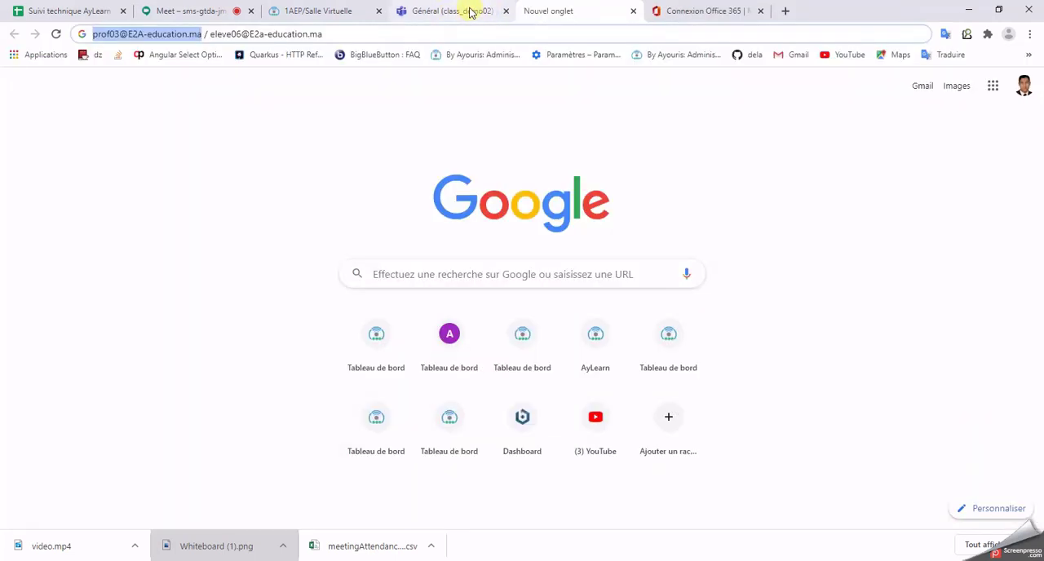
Step: Switch to AyLearn and open the 1AEP/FRANCAIS course from the dashboard
{"action": "left_click", "coordinate": [326, 11]}
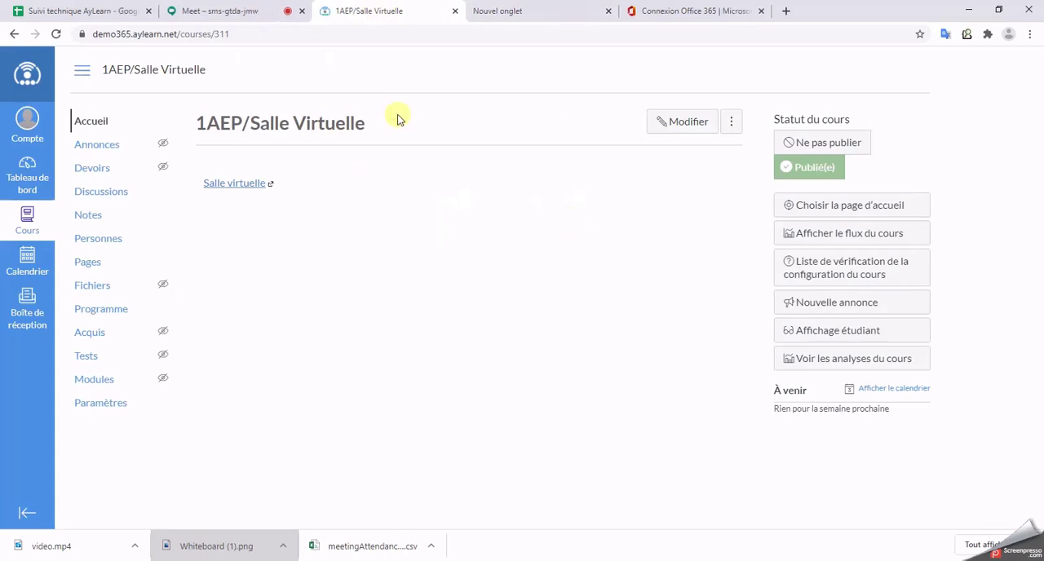
{"action": "left_click", "coordinate": [27, 173]}
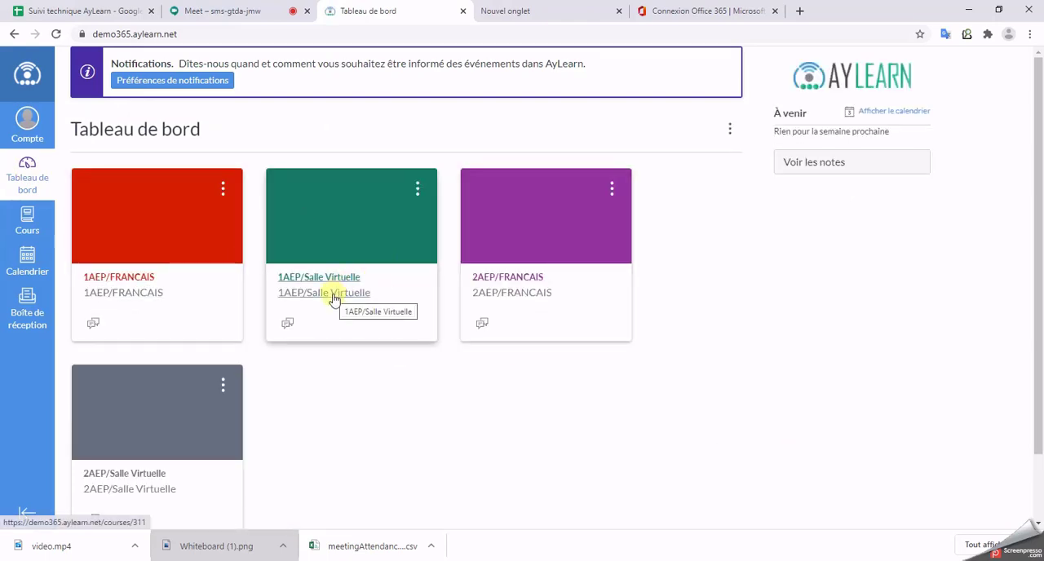
{"action": "left_click", "coordinate": [172, 276]}
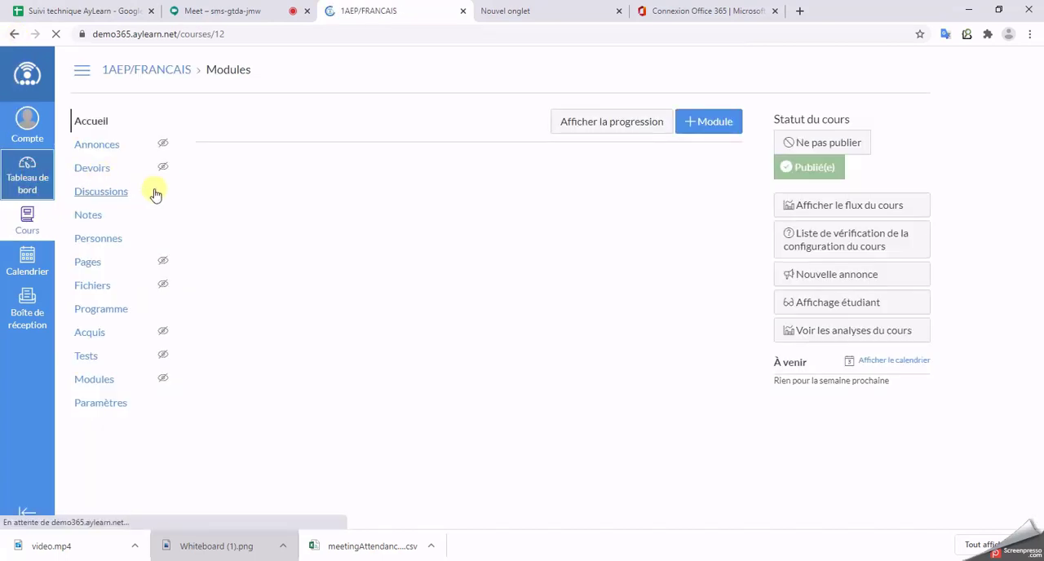
{"action": "left_click", "coordinate": [27, 176]}
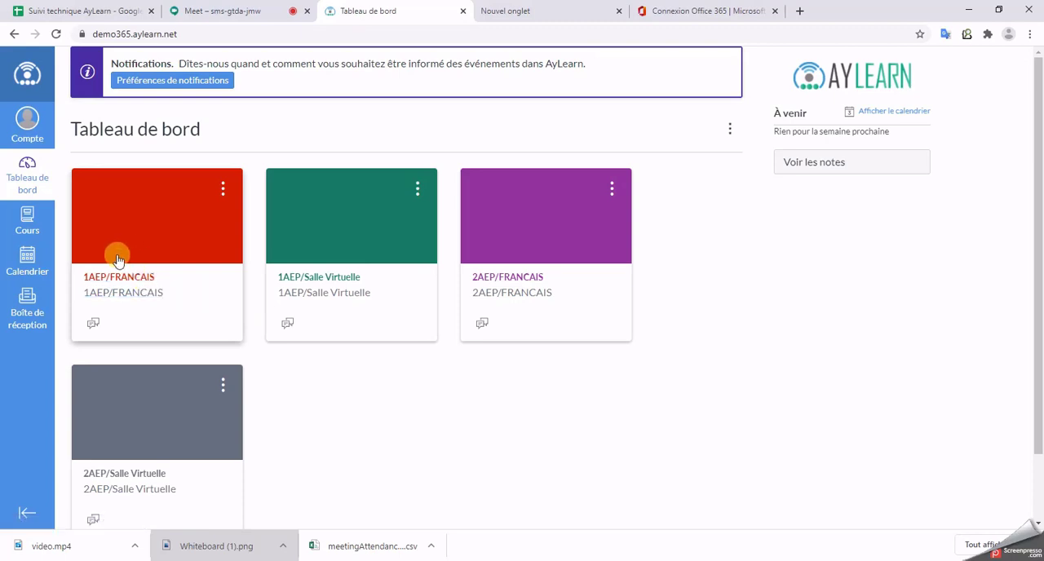
{"action": "left_click", "coordinate": [118, 281]}
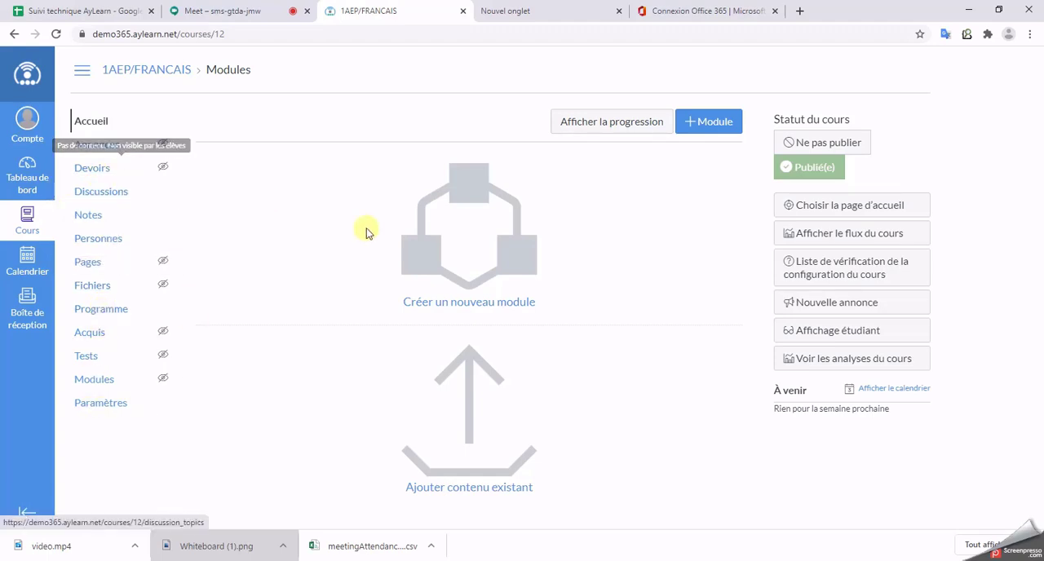
Step: Create a new assignment in the course's Devoirs section and name it "Devoir AyLearn 365"
{"action": "left_click", "coordinate": [93, 174]}
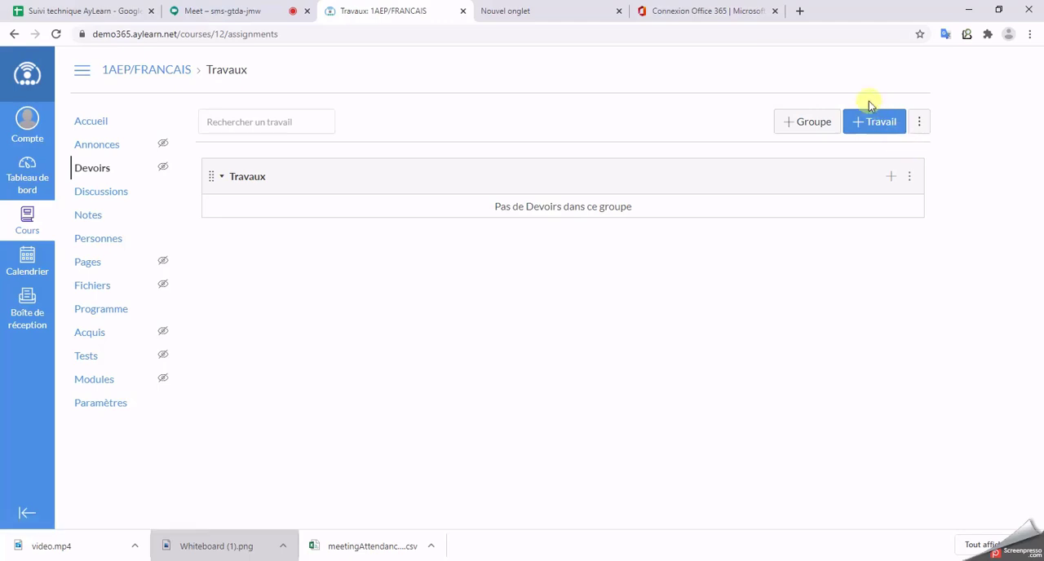
{"action": "left_click", "coordinate": [875, 129]}
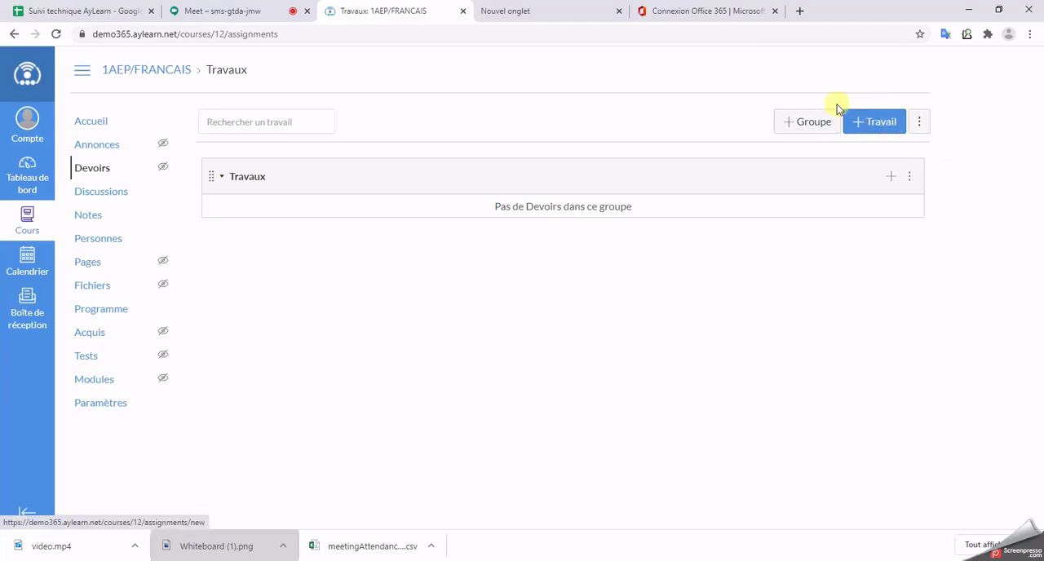
{"action": "left_click", "coordinate": [883, 129]}
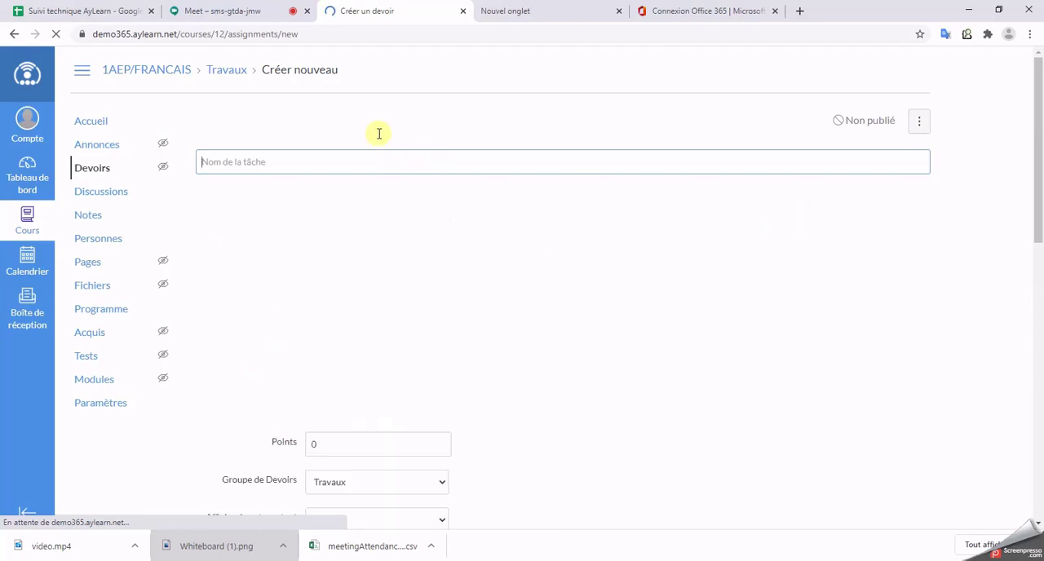
{"action": "left_click", "coordinate": [315, 158]}
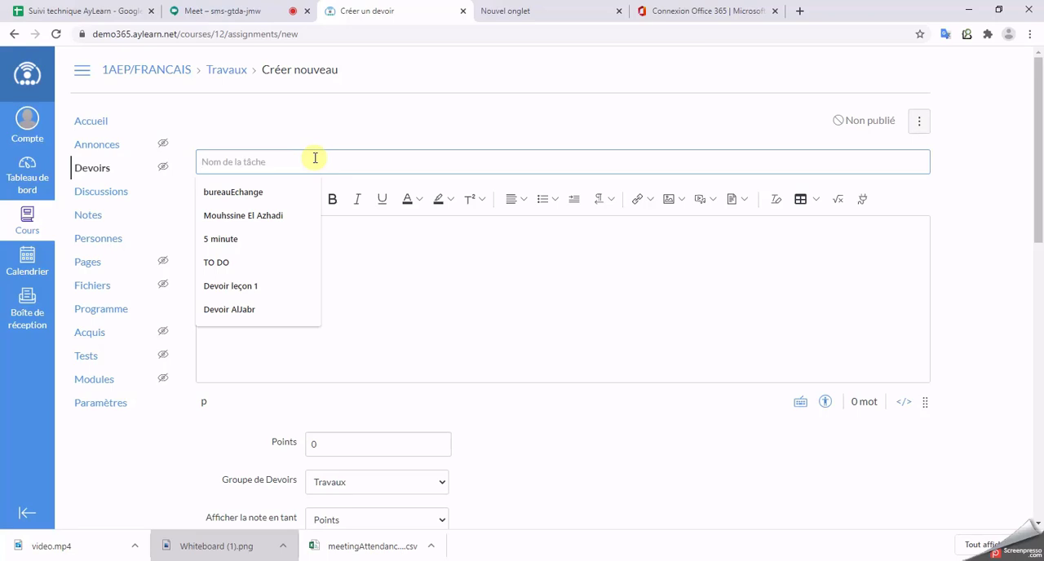
{"action": "type", "text": "Devoir"}
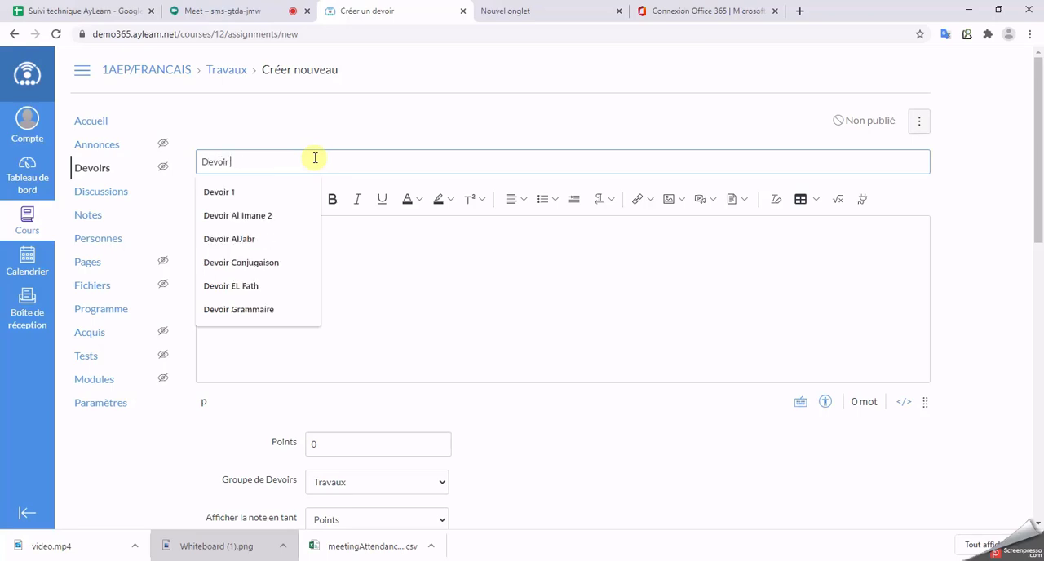
{"action": "type", "text": " AyLearn 365"}
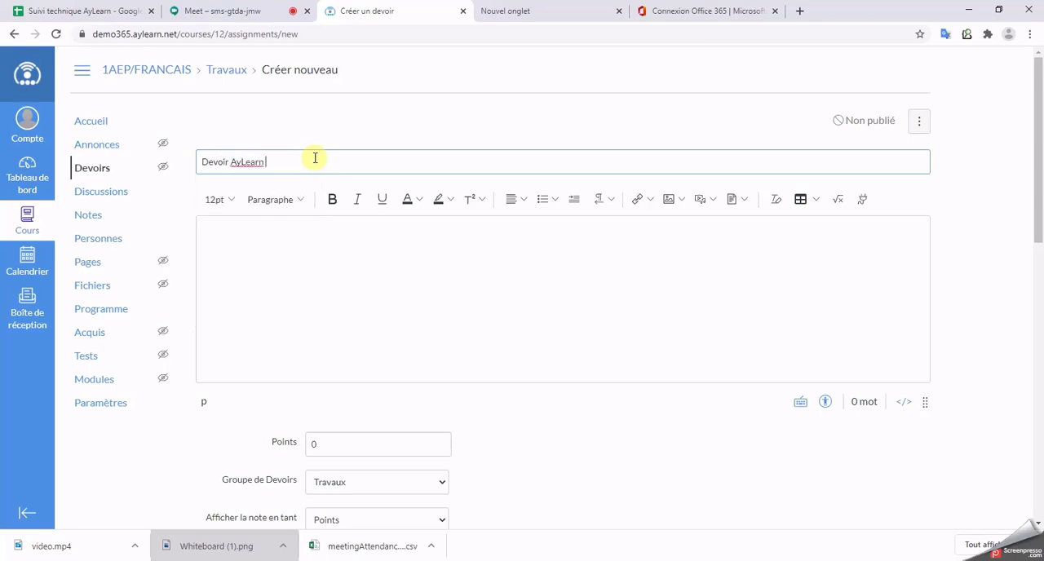
Step: Write "Veuillez répondre à ce devoir avant le 15 septembre." as the assignment's description
{"action": "left_click", "coordinate": [375, 261]}
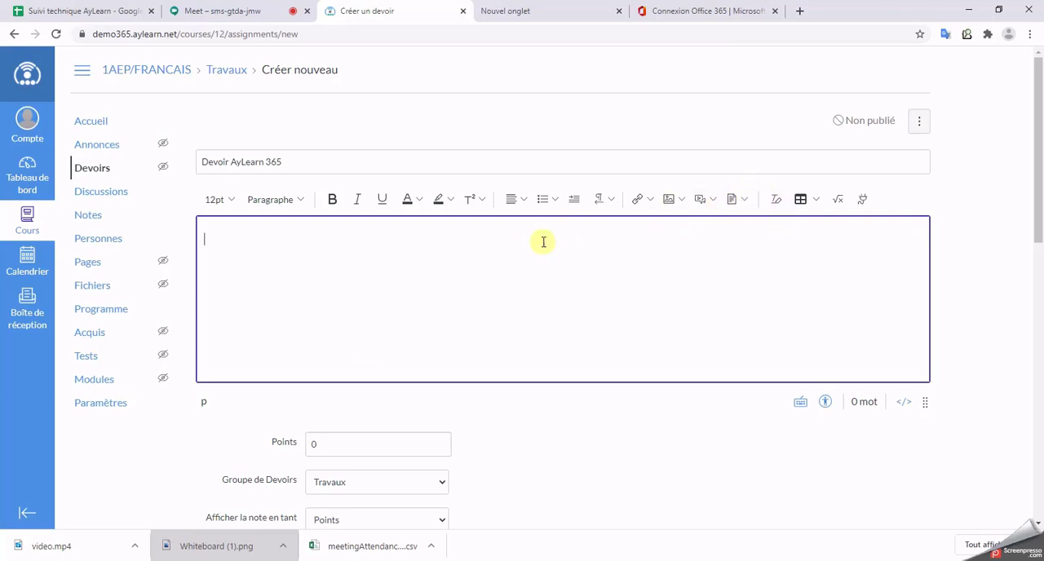
{"action": "left_click", "coordinate": [274, 244]}
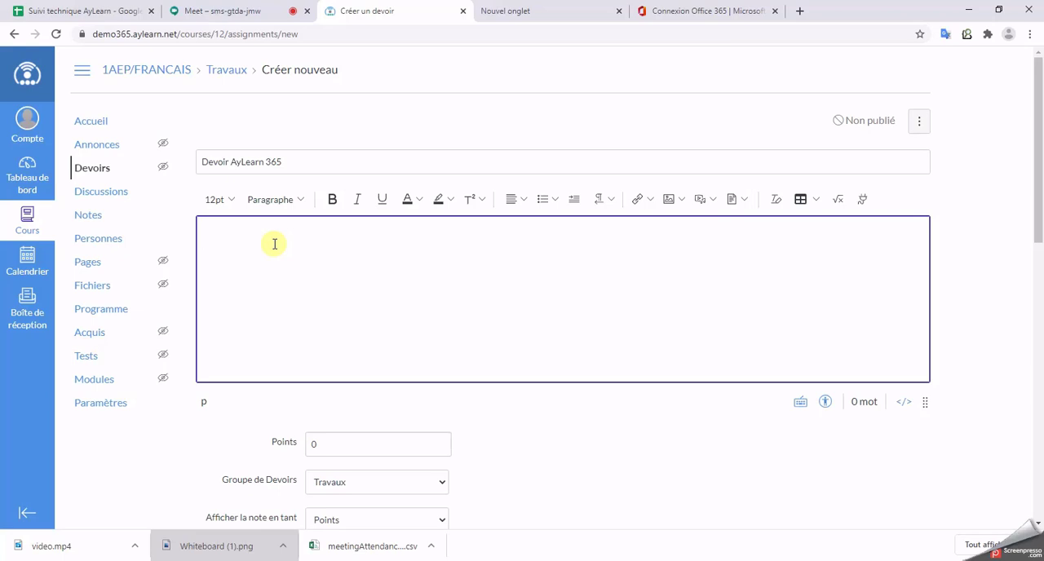
{"action": "type", "text": "Veuillez ré"}
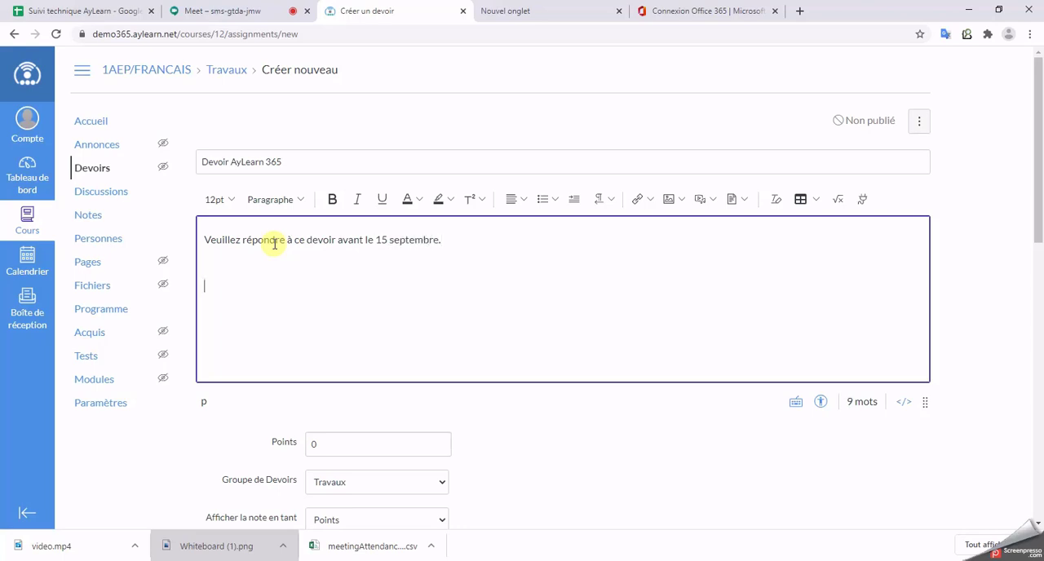
Step: Try to attach the PDF "تمارين كتابيةالاملاء الخط التعبير الكتابي" from the Téléchargements folder to the assignment's description
{"action": "left_click", "coordinate": [744, 204]}
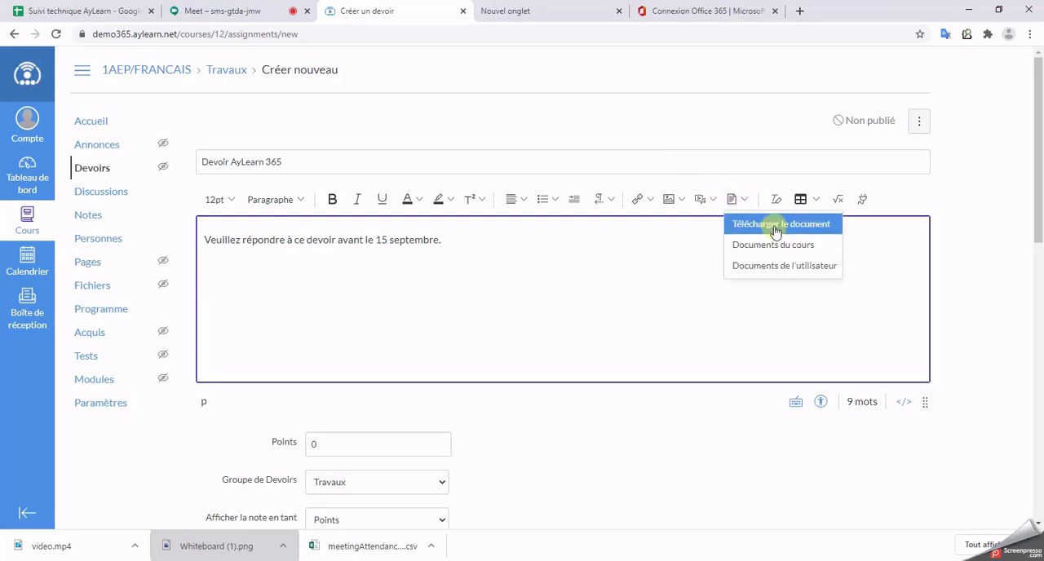
{"action": "left_click", "coordinate": [771, 226]}
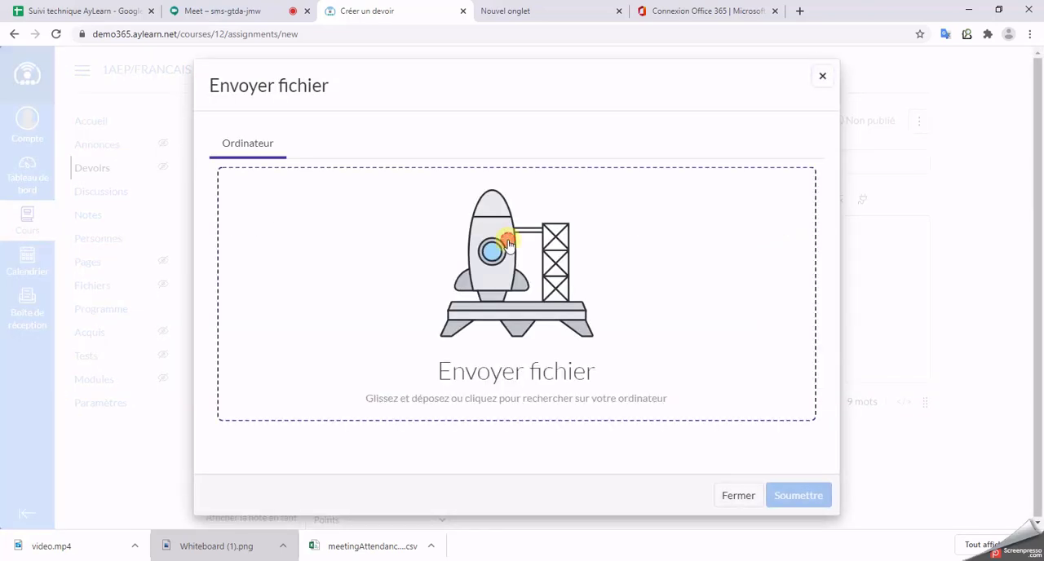
{"action": "left_click", "coordinate": [632, 339]}
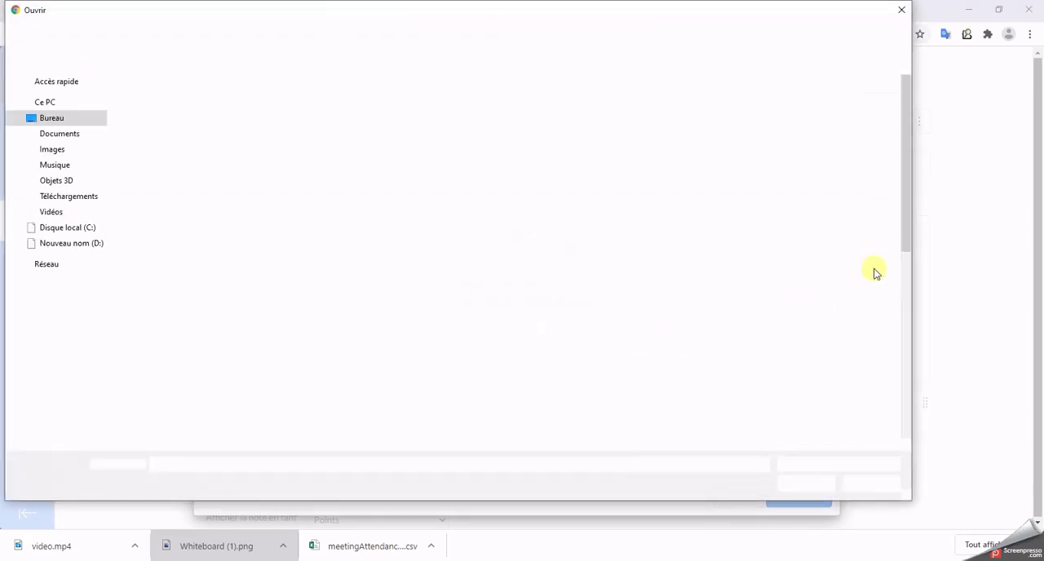
{"action": "scroll", "coordinate": [275, 351], "scroll_direction": "down", "scroll_amount": 9}
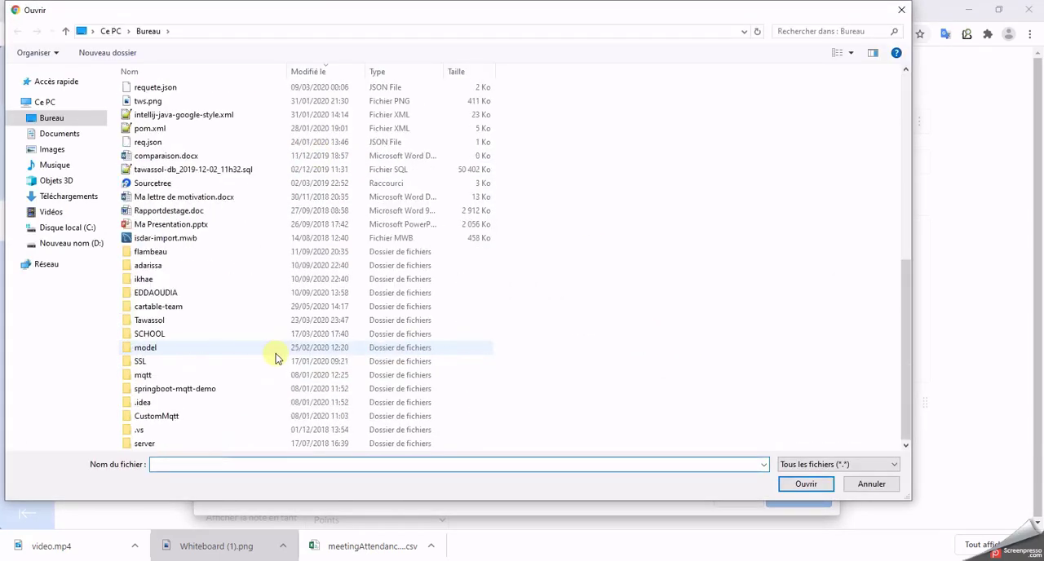
{"action": "scroll", "coordinate": [274, 357], "scroll_direction": "up", "scroll_amount": 10}
{"action": "left_click", "coordinate": [70, 197]}
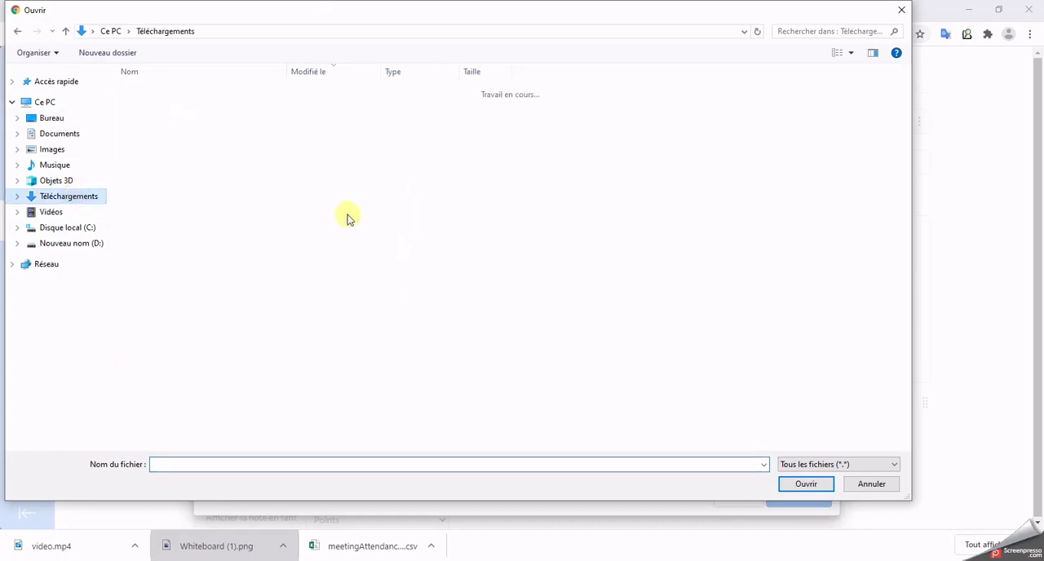
{"action": "scroll", "coordinate": [221, 291], "scroll_direction": "down", "scroll_amount": 20}
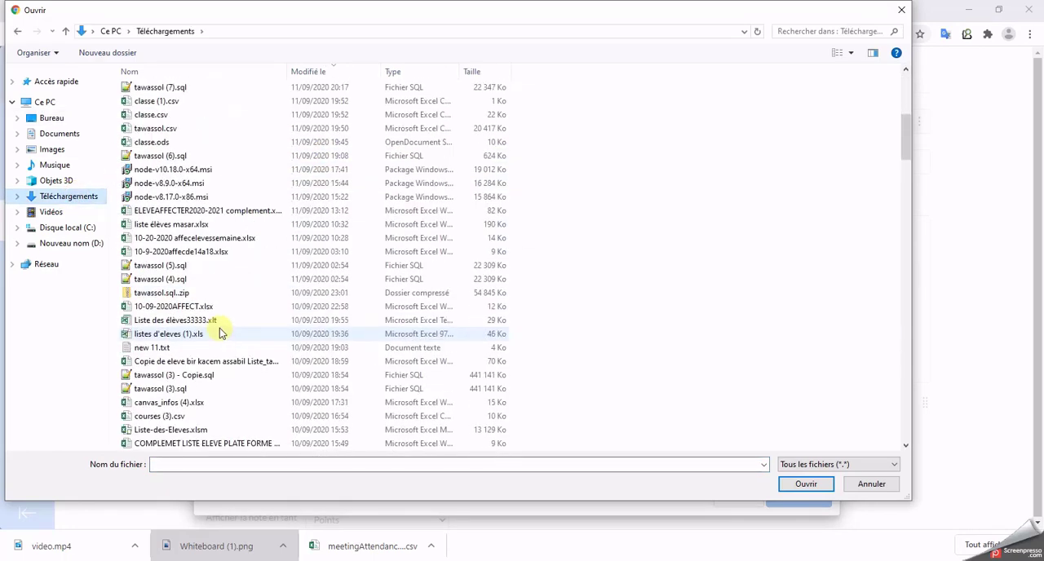
{"action": "scroll", "coordinate": [220, 328], "scroll_direction": "down", "scroll_amount": 15}
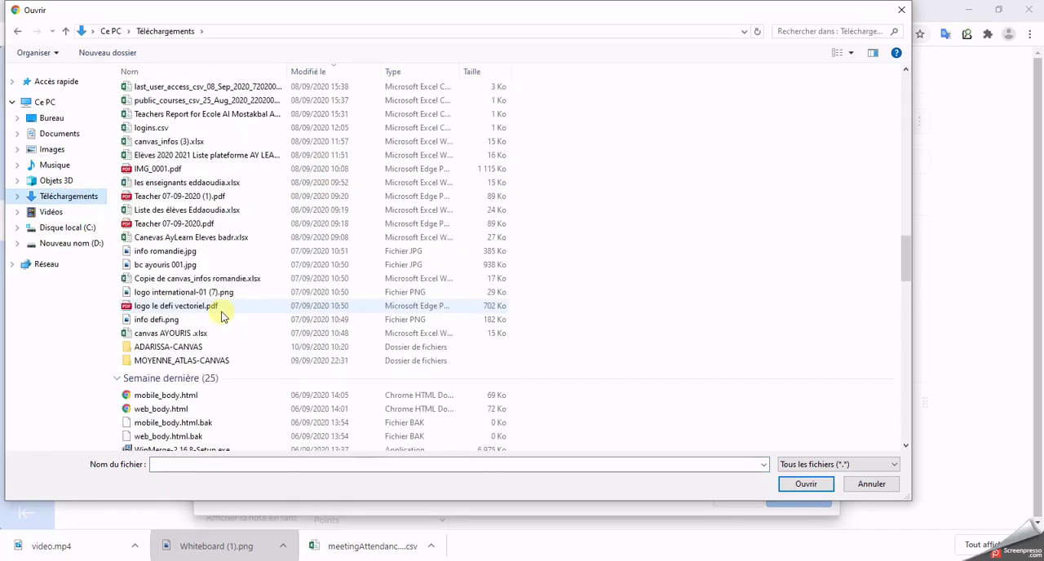
{"action": "scroll", "coordinate": [384, 345], "scroll_direction": "down", "scroll_amount": 9}
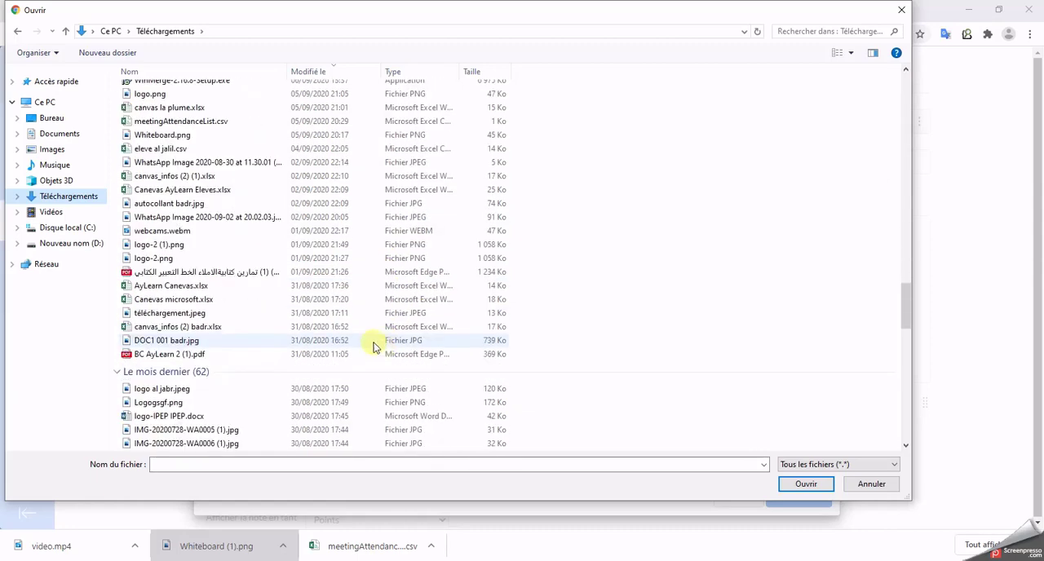
{"action": "left_click", "coordinate": [241, 277]}
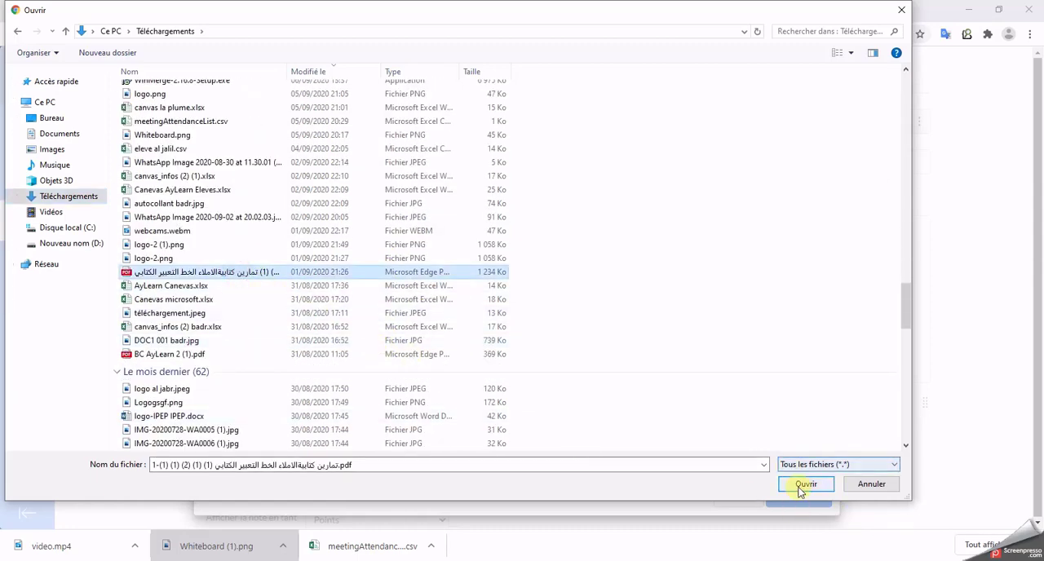
{"action": "left_click", "coordinate": [825, 484]}
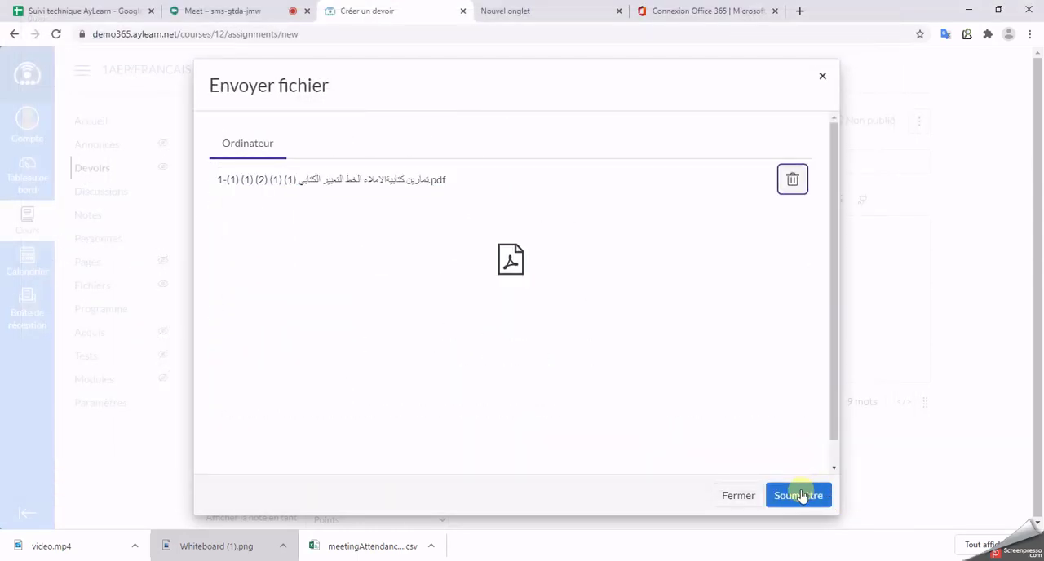
{"action": "left_click", "coordinate": [801, 495]}
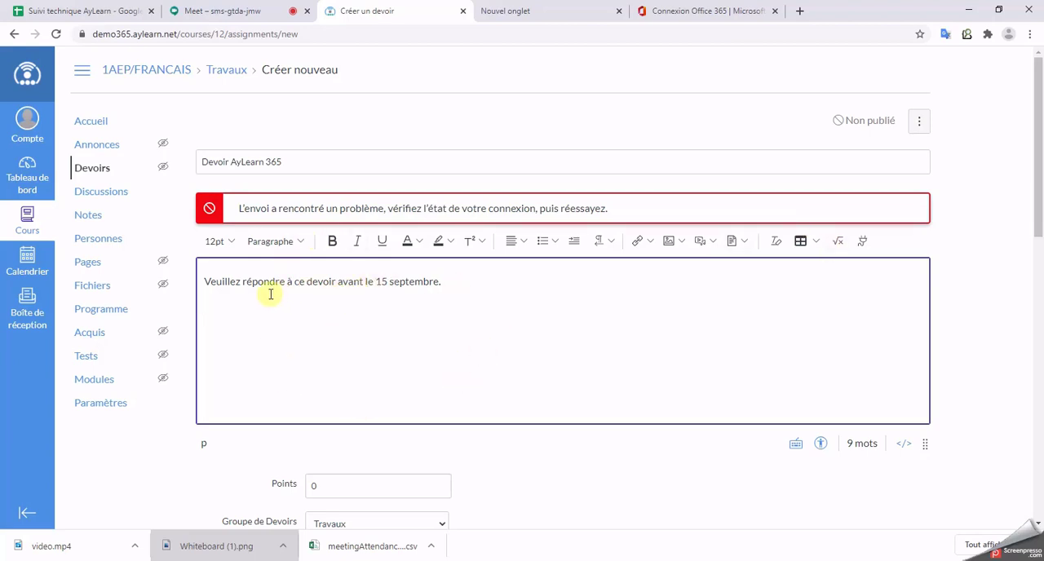
Step: Set the assignment's maximum score to 10 points
{"action": "scroll", "coordinate": [820, 349], "scroll_direction": "down", "scroll_amount": 3}
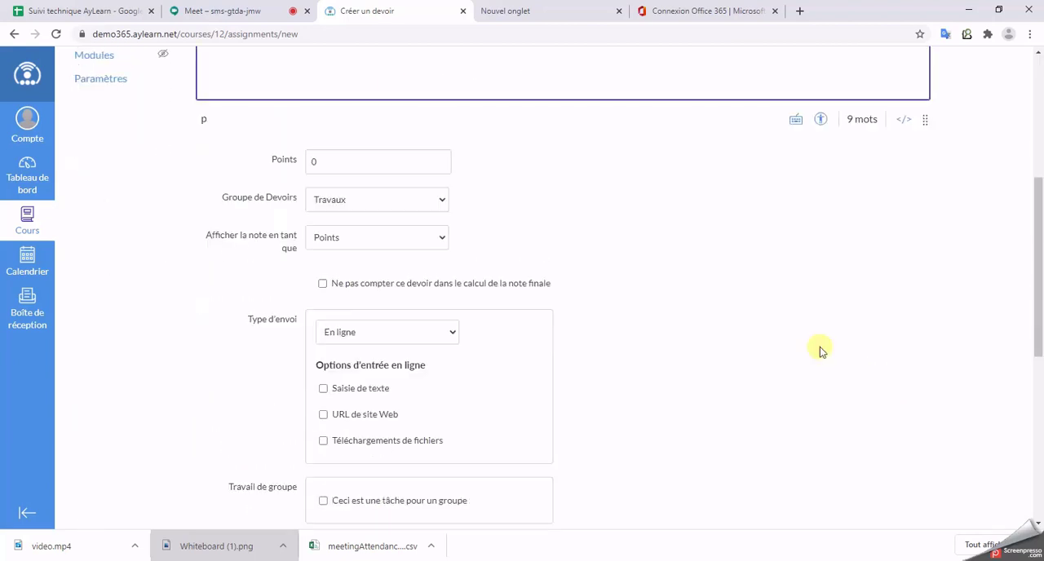
{"action": "scroll", "coordinate": [510, 169], "scroll_direction": "up", "scroll_amount": 2}
{"action": "scroll", "coordinate": [503, 326], "scroll_direction": "down", "scroll_amount": 2}
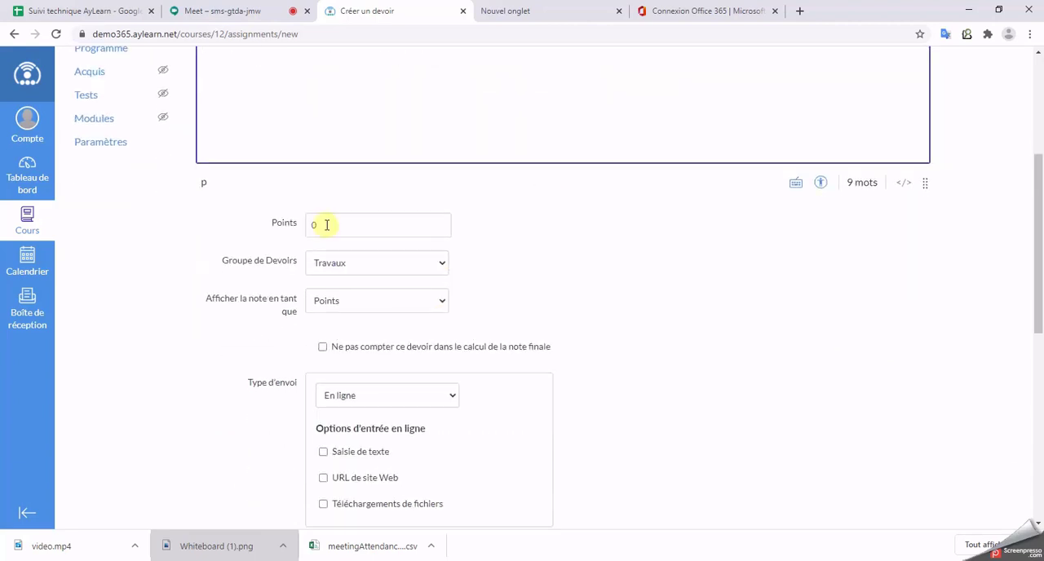
{"action": "left_click_drag", "start_coordinate": [332, 224], "coordinate": [297, 229]}
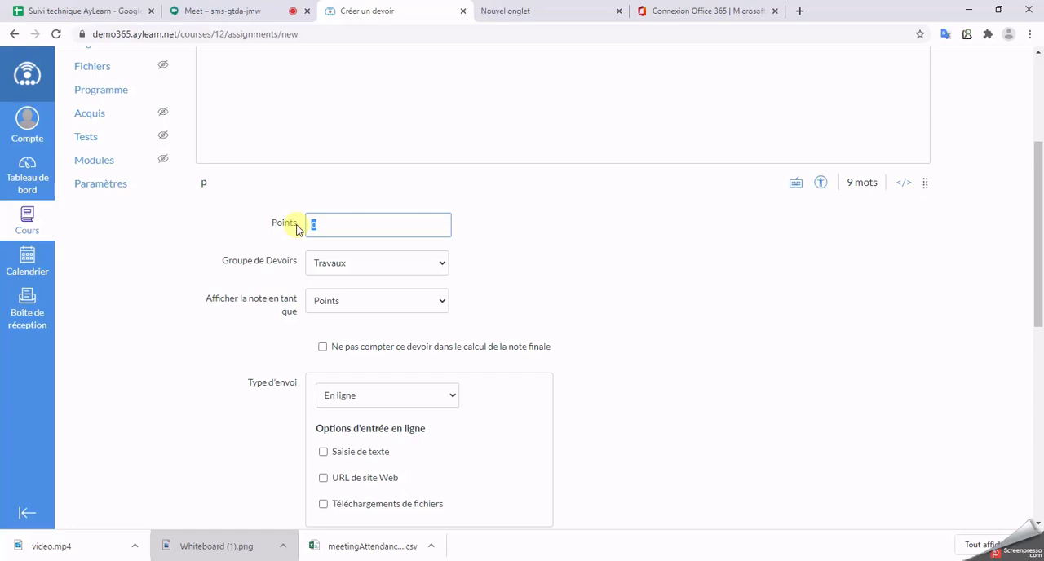
{"action": "type", "text": "10"}
{"action": "scroll", "coordinate": [729, 375], "scroll_direction": "down", "scroll_amount": 2}
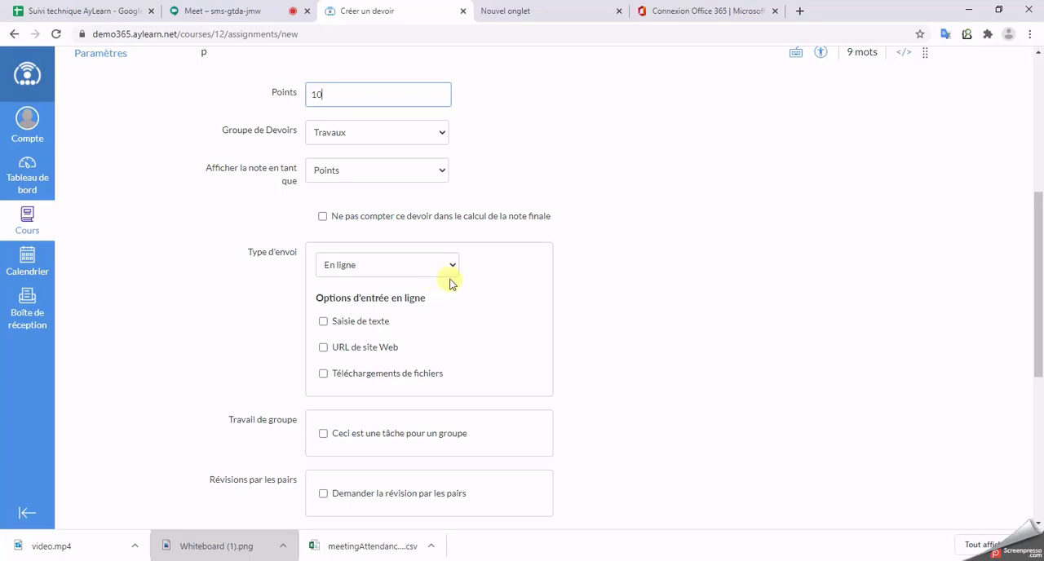
{"action": "left_click", "coordinate": [393, 276]}
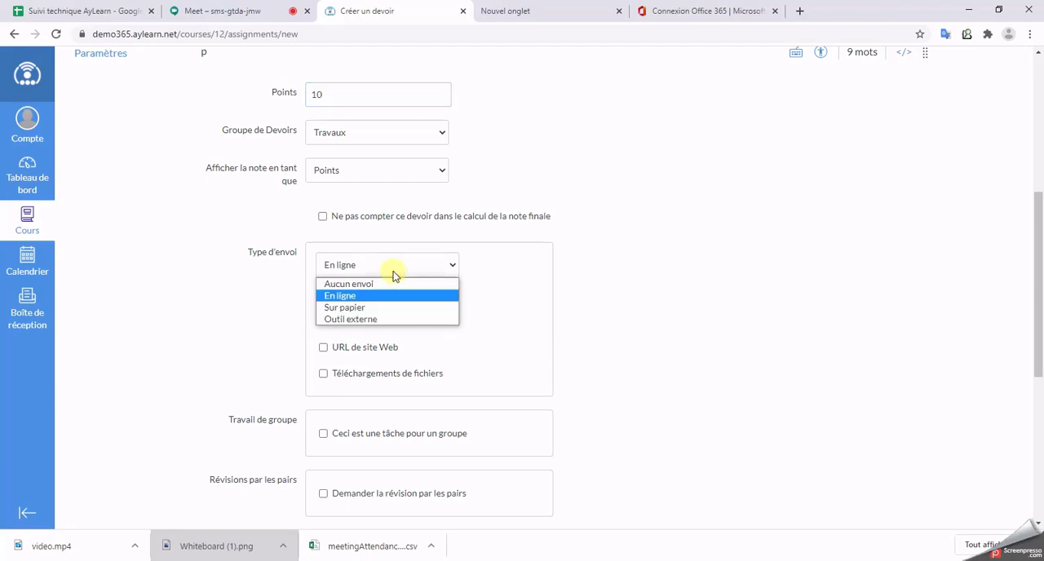
{"action": "left_click", "coordinate": [373, 307]}
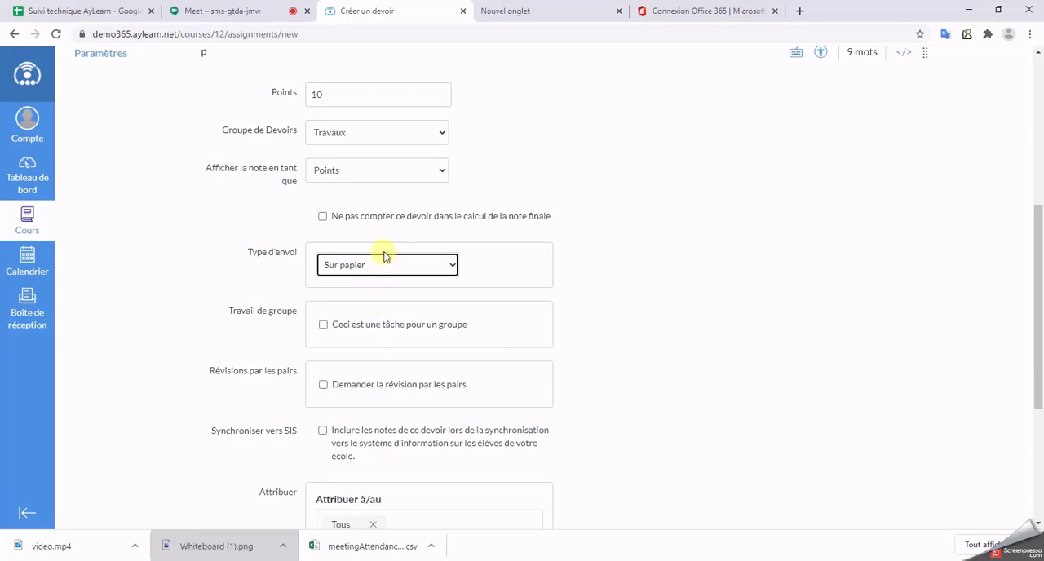
{"action": "left_click", "coordinate": [419, 272]}
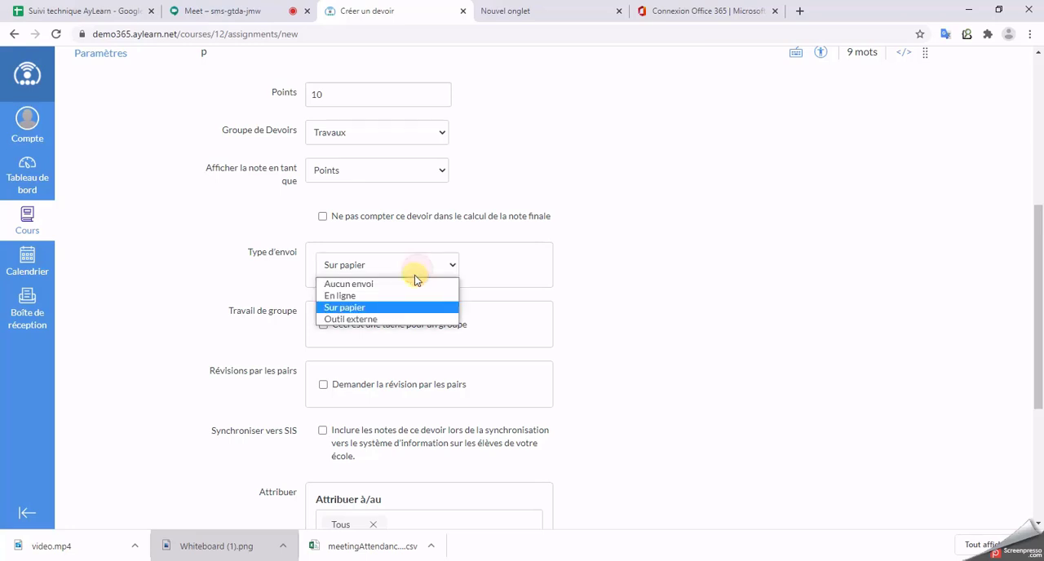
{"action": "left_click", "coordinate": [404, 297]}
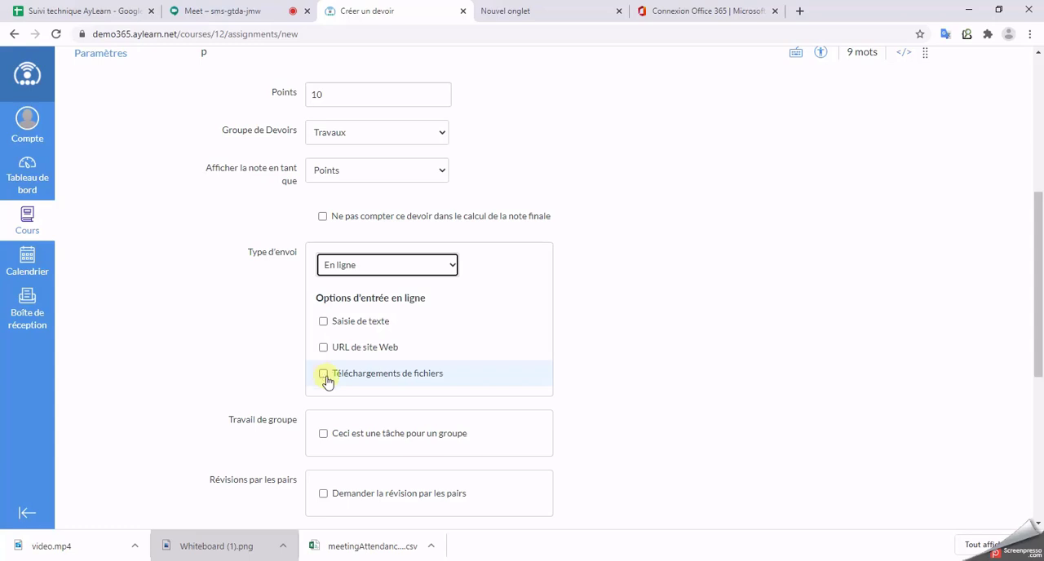
Step: Allow Téléchargements de fichiers as the online entry option for student submissions
{"action": "scroll", "coordinate": [326, 350], "scroll_direction": "down", "scroll_amount": 2}
{"action": "left_click", "coordinate": [323, 243]}
{"action": "scroll", "coordinate": [759, 410], "scroll_direction": "down", "scroll_amount": 3}
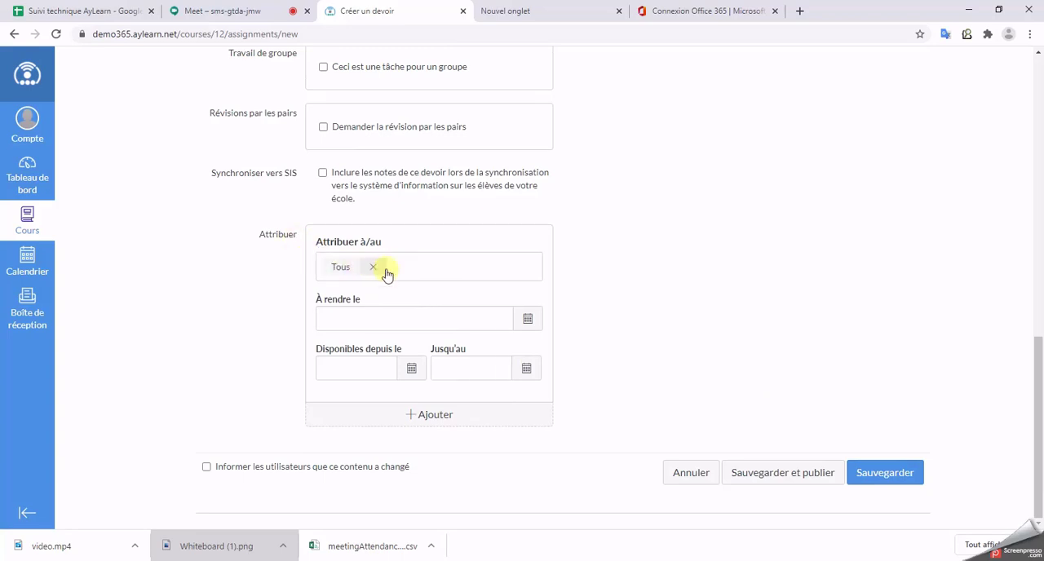
Step: Replace the Tous assignee with the two demo students, assigned individually
{"action": "scroll", "coordinate": [397, 247], "scroll_direction": "up", "scroll_amount": 10}
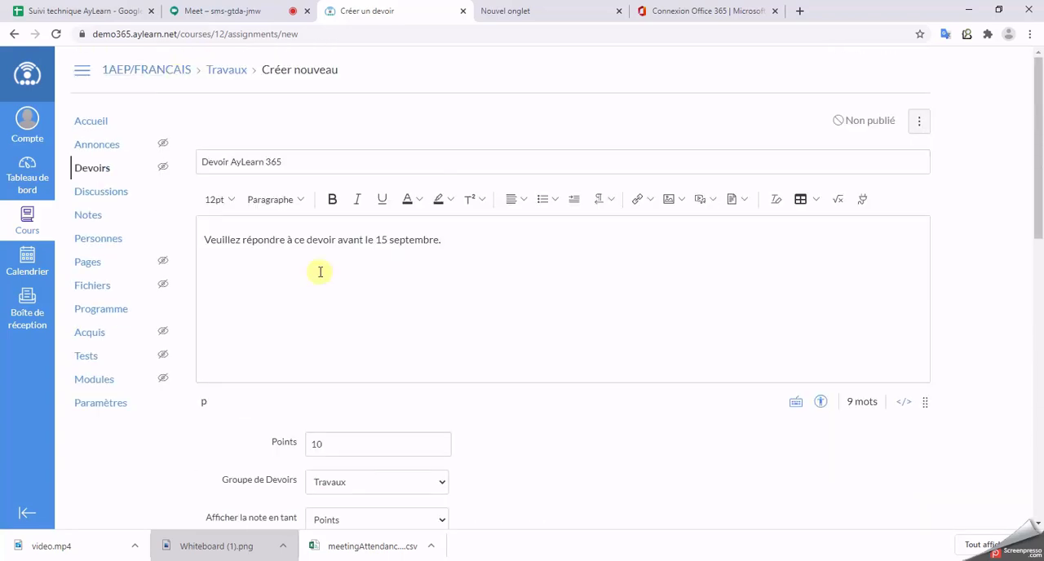
{"action": "scroll", "coordinate": [318, 270], "scroll_direction": "down", "scroll_amount": 7}
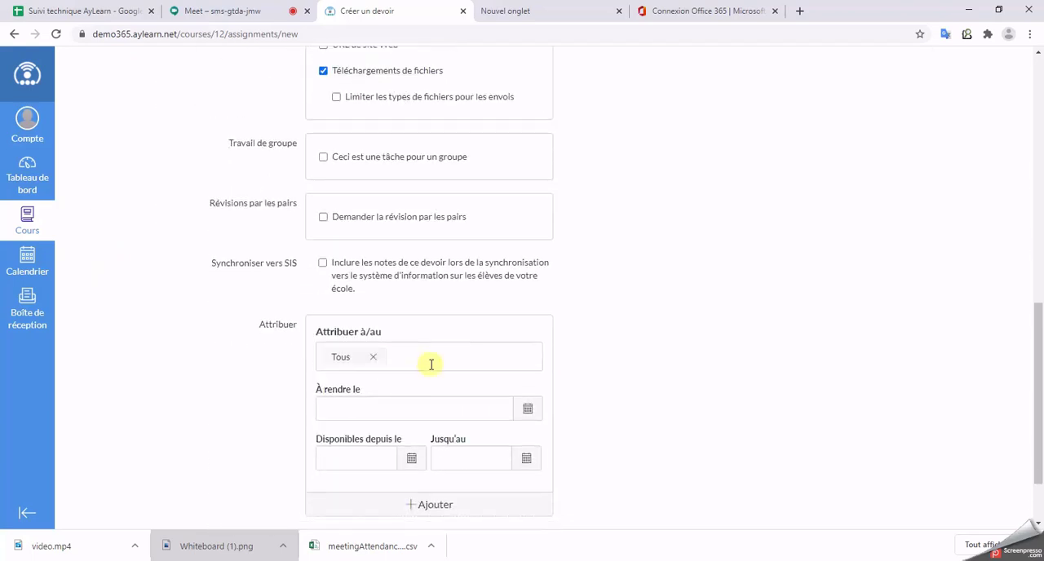
{"action": "left_click", "coordinate": [431, 360]}
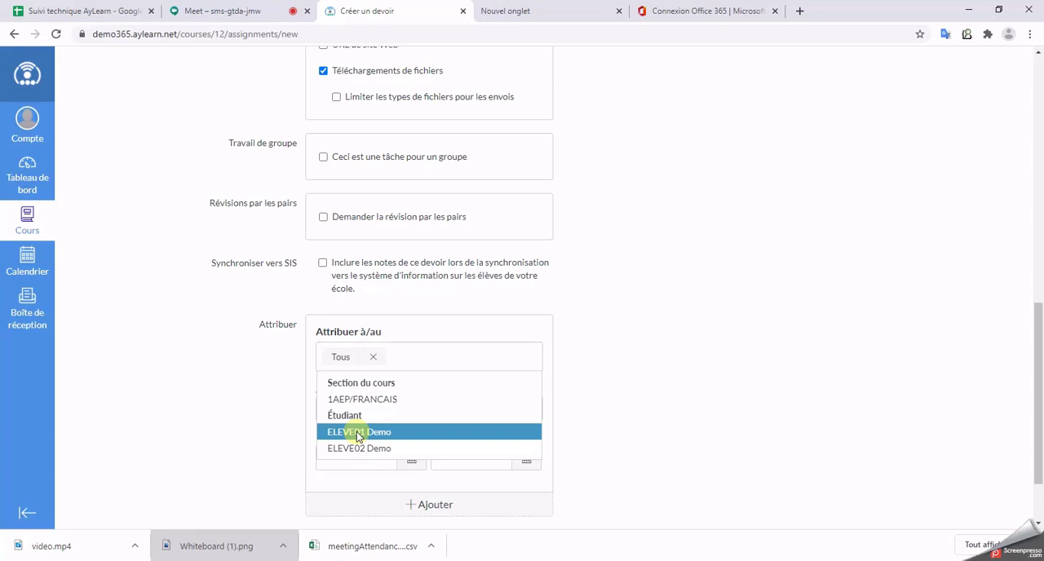
{"action": "left_click", "coordinate": [376, 359]}
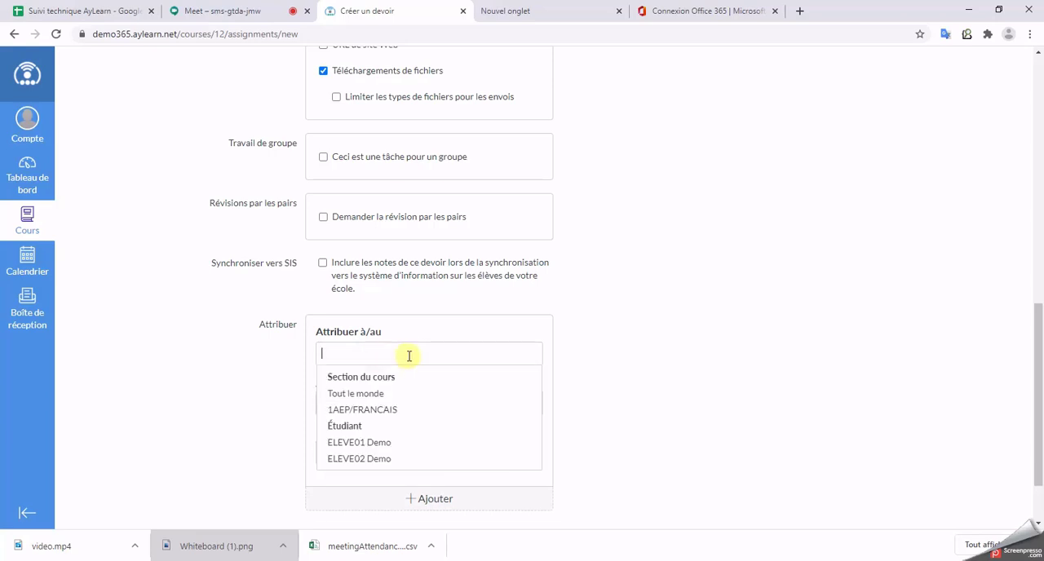
{"action": "left_click", "coordinate": [389, 432]}
{"action": "left_click", "coordinate": [404, 347]}
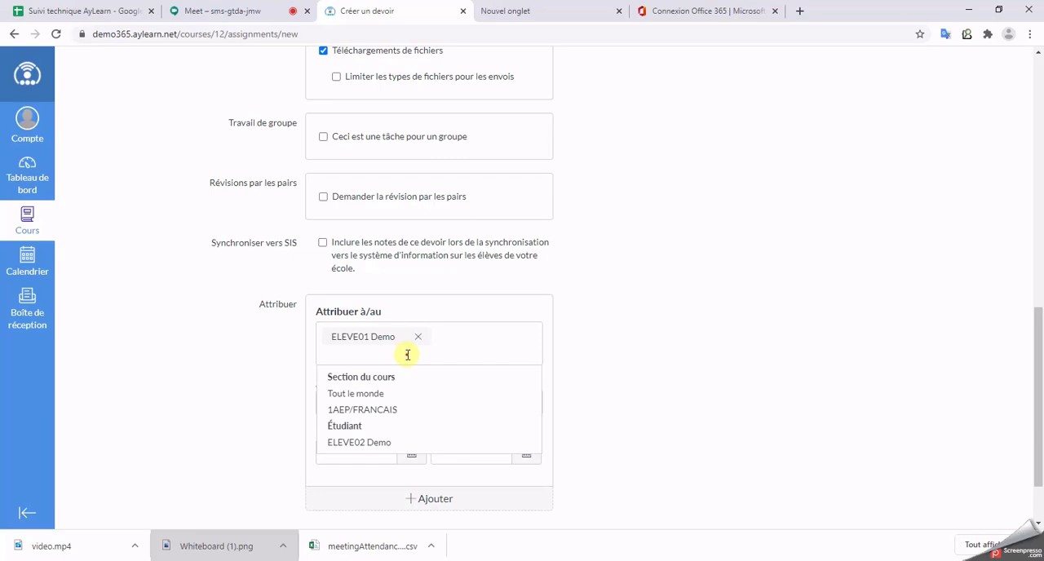
{"action": "left_click", "coordinate": [377, 443]}
{"action": "left_click", "coordinate": [582, 443]}
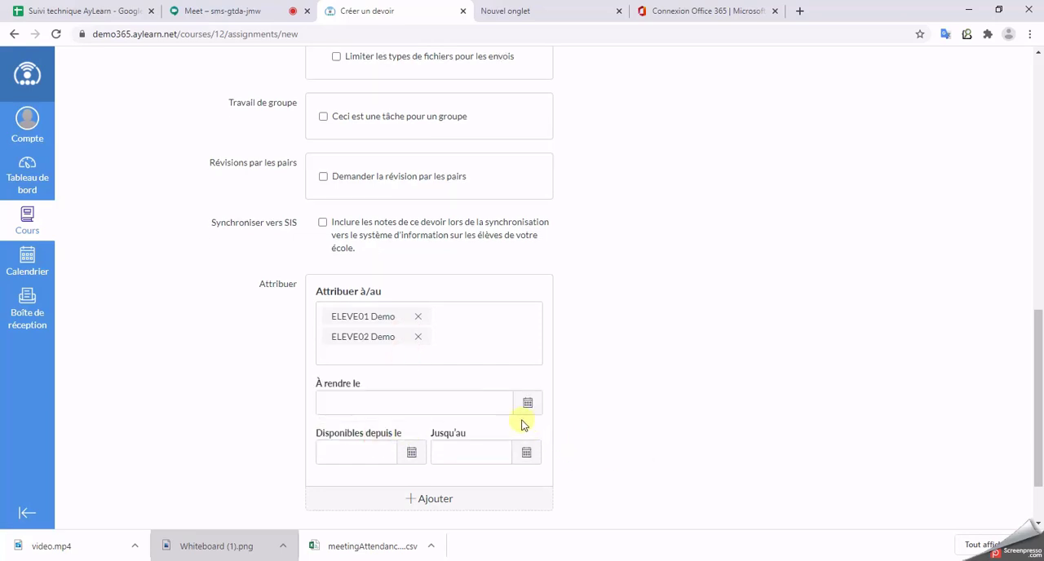
Step: Set the assignment's due date (À rendre le) to 15 September 2020 at 16:00
{"action": "scroll", "coordinate": [603, 383], "scroll_direction": "down", "scroll_amount": 2}
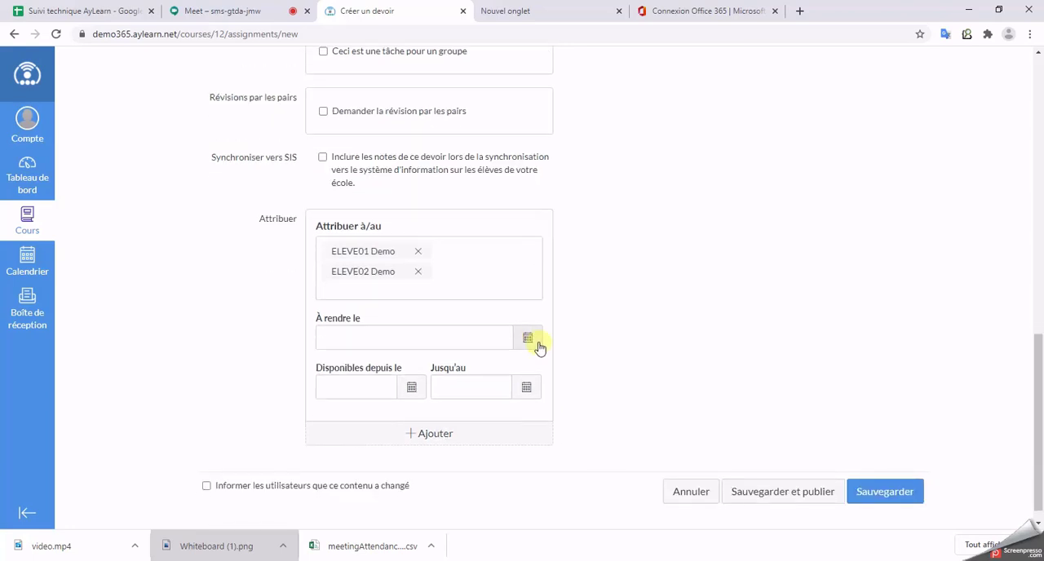
{"action": "left_click", "coordinate": [537, 343]}
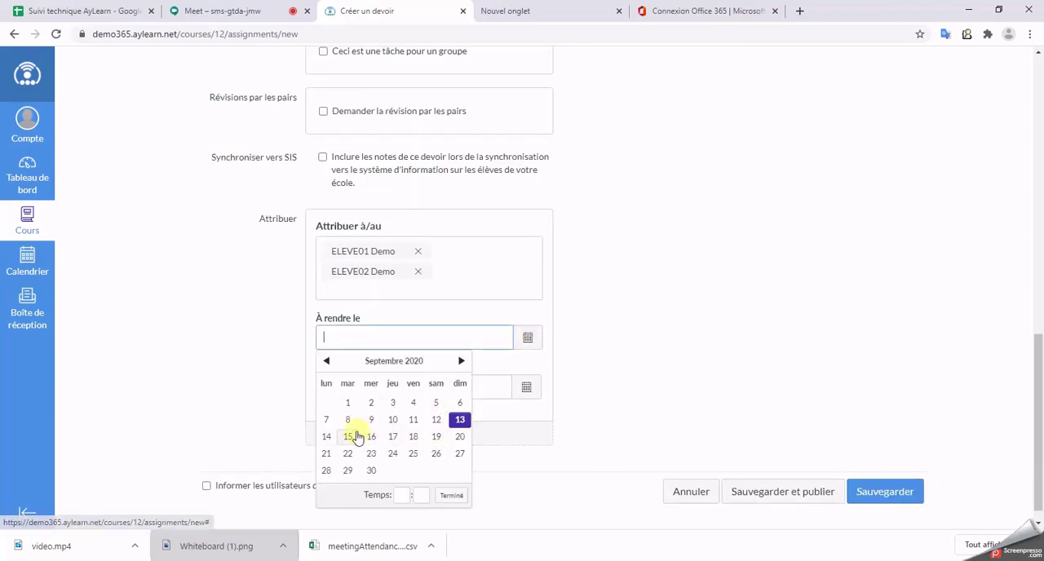
{"action": "left_click", "coordinate": [356, 438]}
{"action": "left_click", "coordinate": [401, 495]}
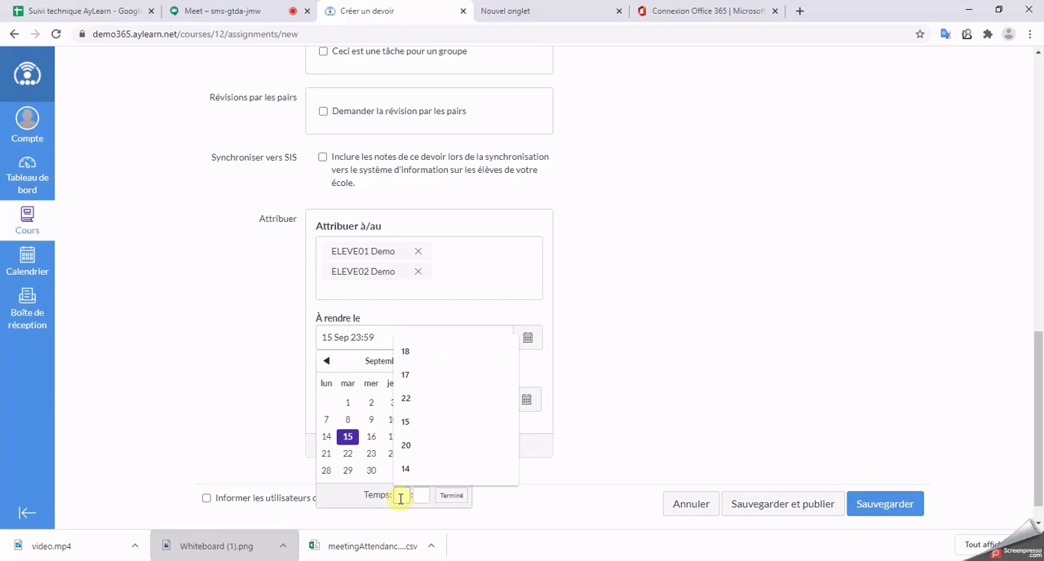
{"action": "type", "text": "16"}
{"action": "key", "text": "Tab"}
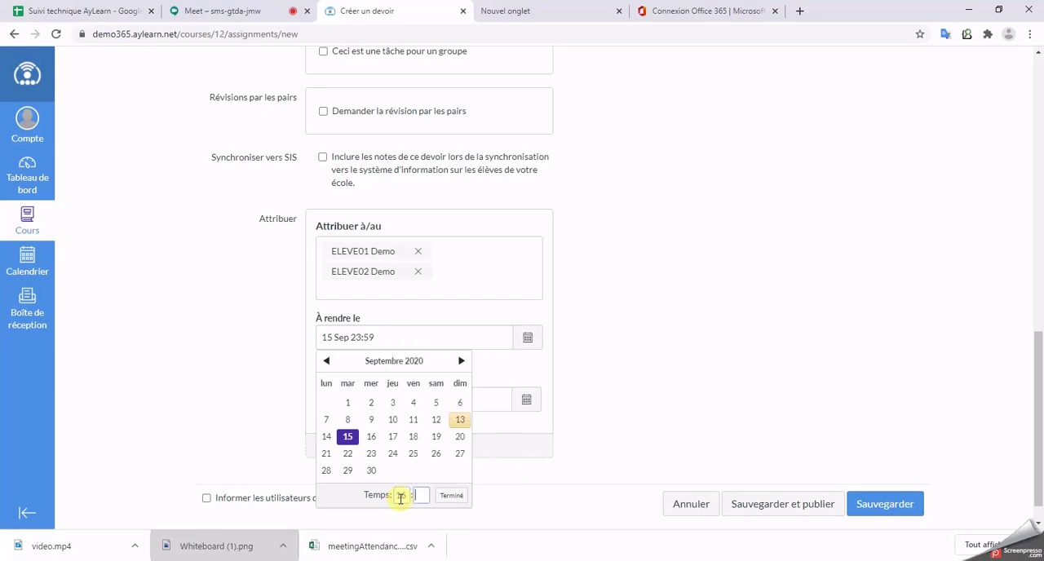
{"action": "left_click", "coordinate": [451, 495]}
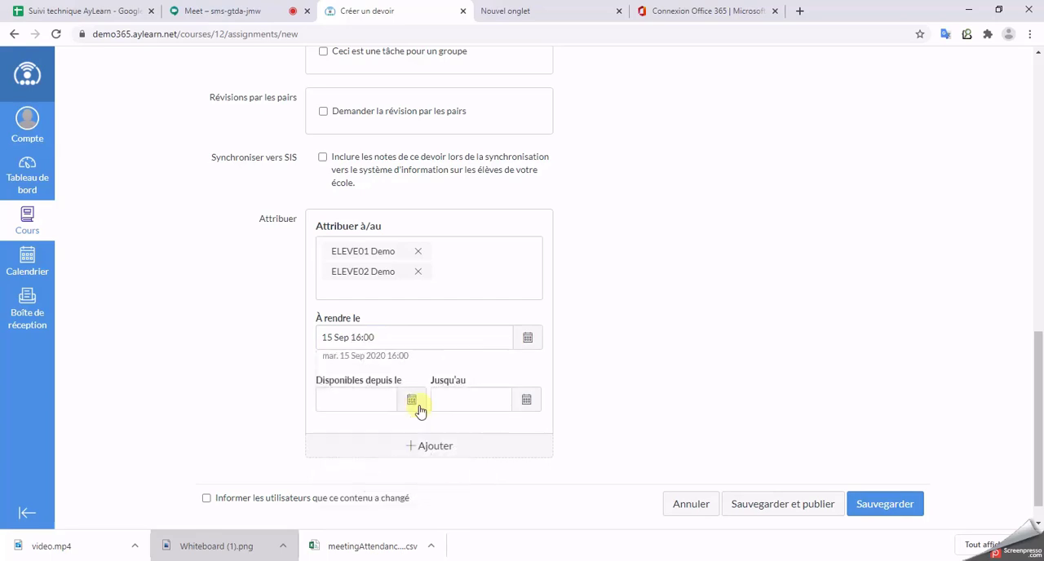
Step: Set the assignment's availability start (Disponibles depuis le) to 13 September 2020 at 0:00
{"action": "left_click", "coordinate": [411, 401]}
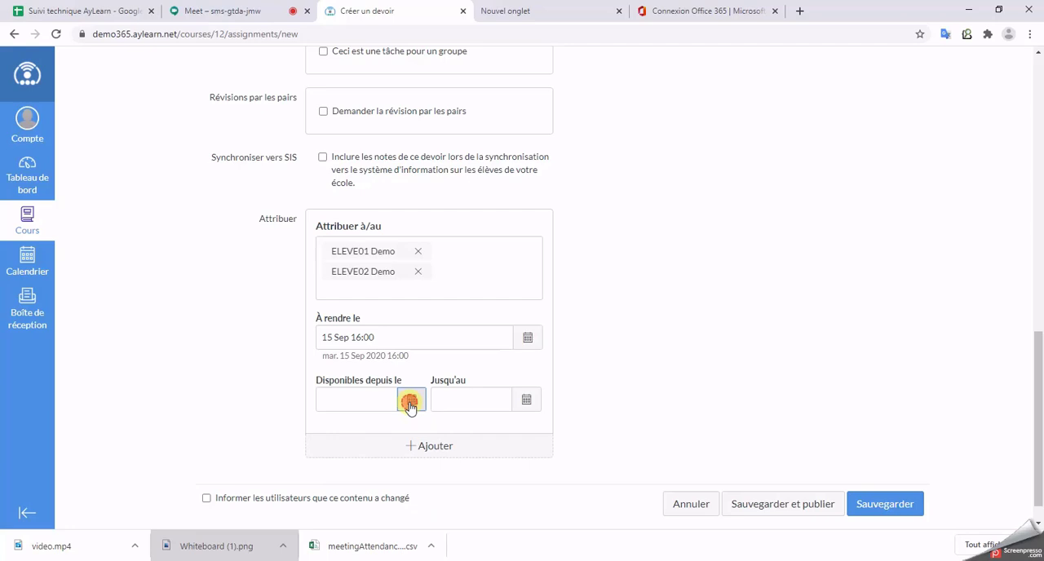
{"action": "left_click", "coordinate": [366, 393]}
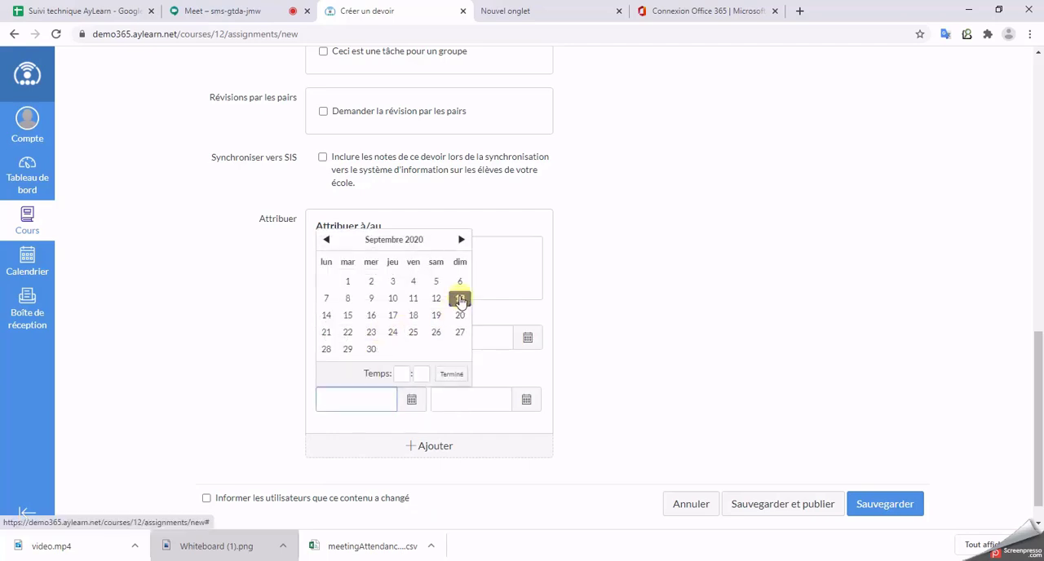
{"action": "left_click", "coordinate": [459, 299]}
{"action": "left_click", "coordinate": [327, 316]}
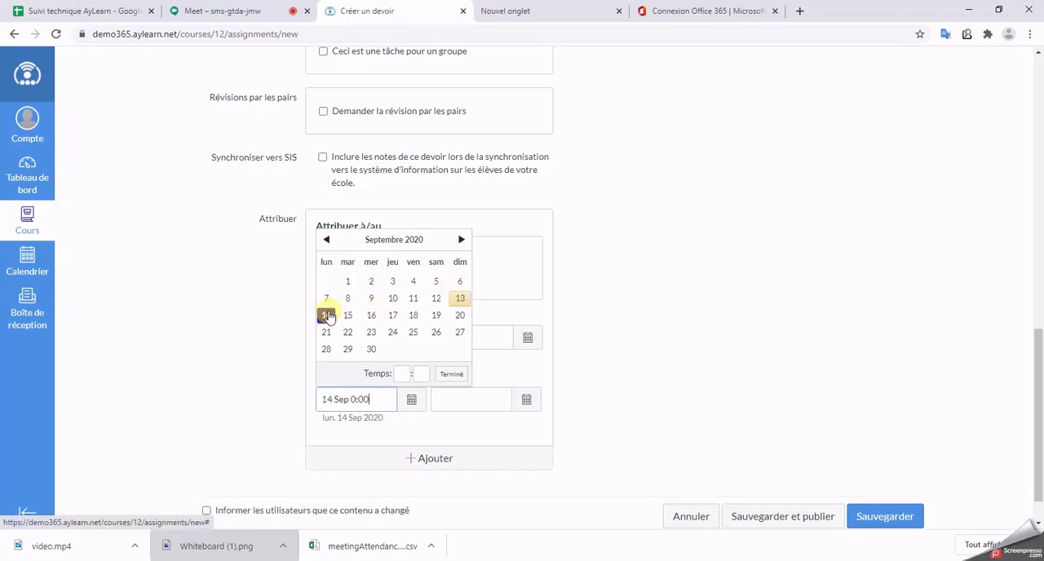
{"action": "left_click", "coordinate": [460, 299]}
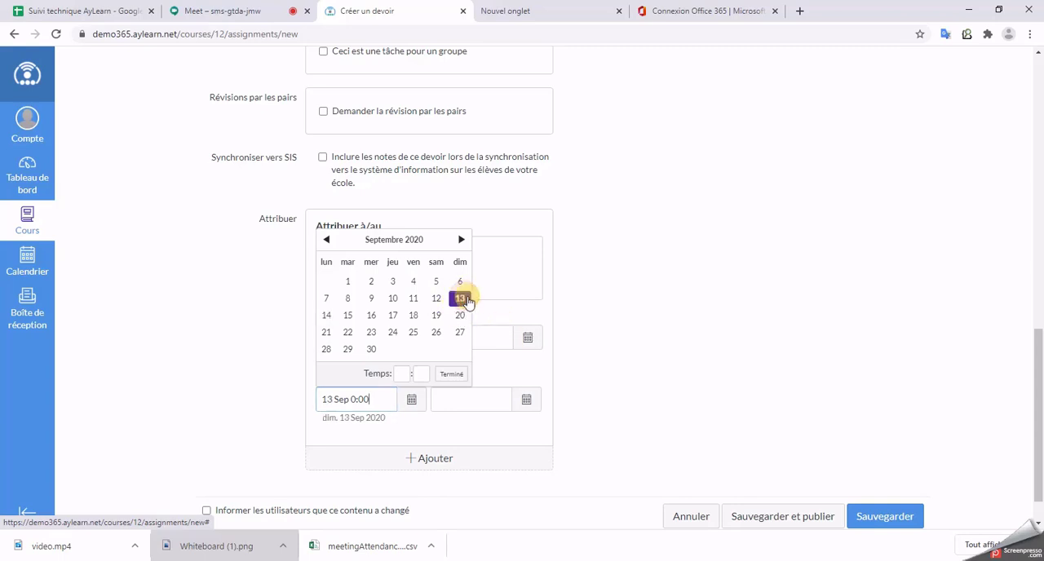
{"action": "left_click", "coordinate": [643, 373]}
Step: Set the assignment's availability end (Jusqu'au) to 15 September 2020 at 16:00
{"action": "left_click", "coordinate": [539, 405]}
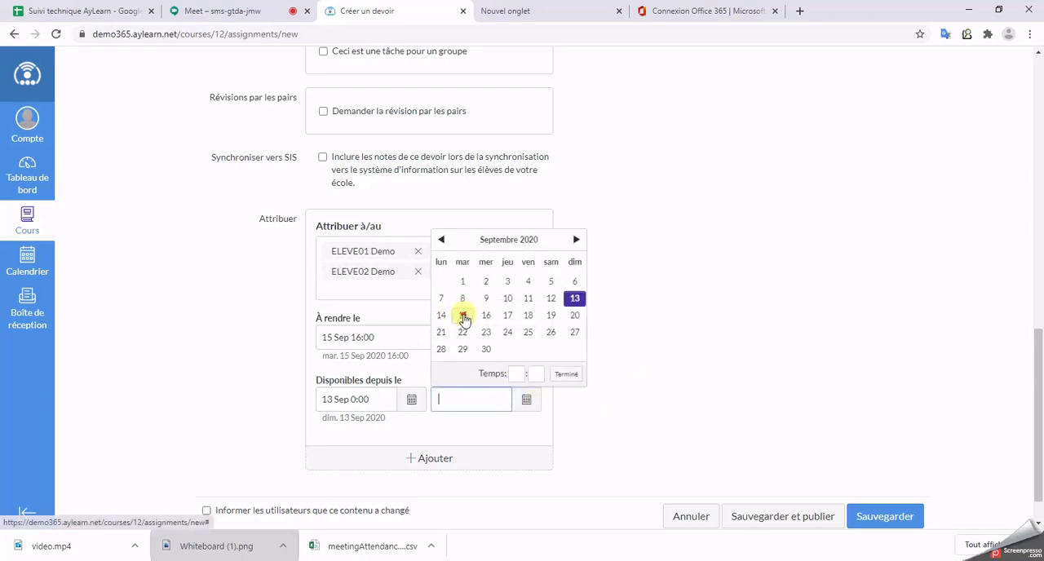
{"action": "left_click", "coordinate": [462, 315]}
{"action": "left_click", "coordinate": [520, 374]}
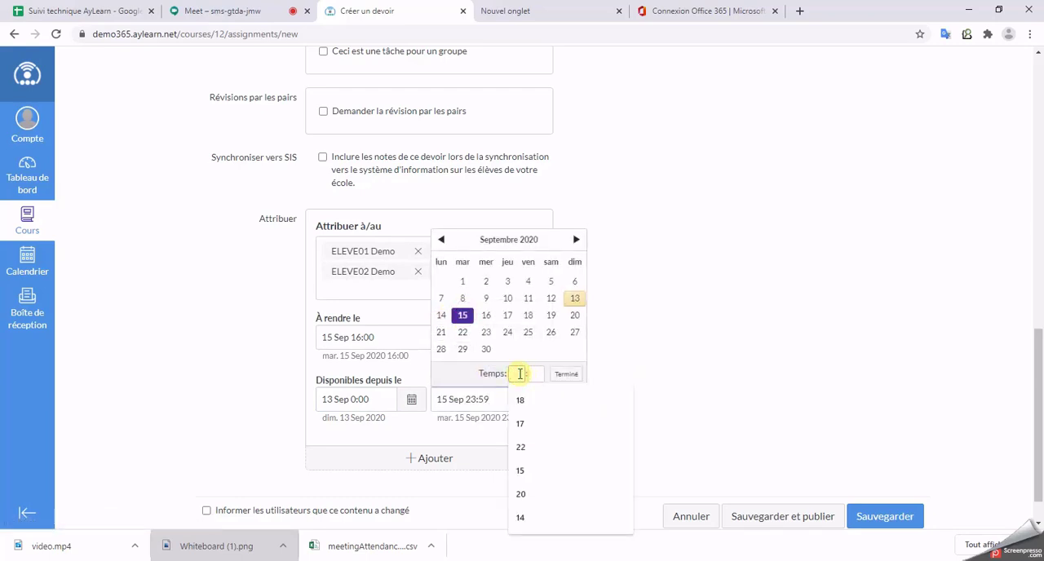
{"action": "type", "text": "16"}
{"action": "key", "text": "Tab"}
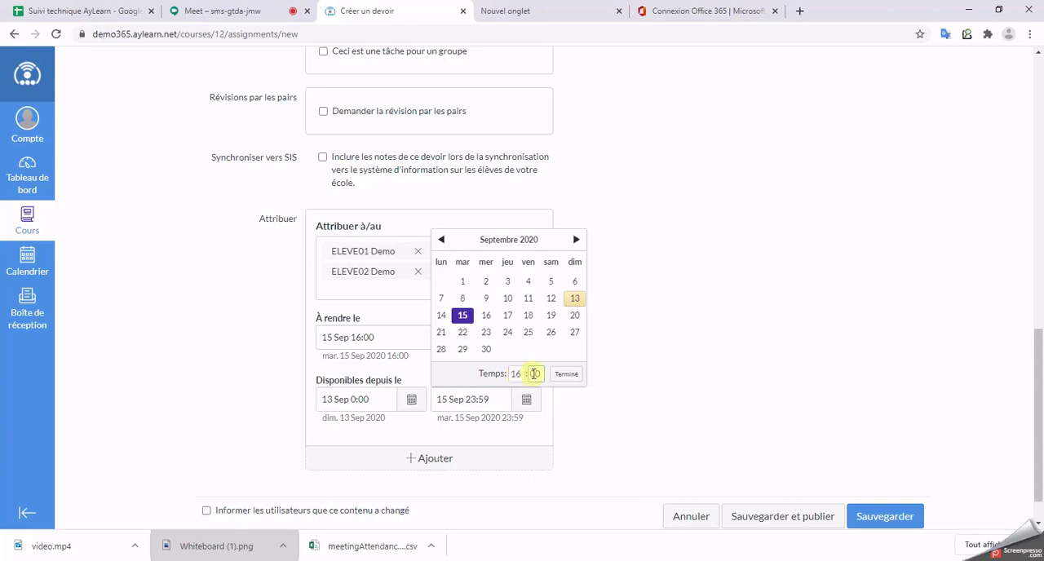
{"action": "left_click", "coordinate": [565, 375]}
Step: Review the assignment's title, description, points, submission options, assignees and dates before publishing
{"action": "scroll", "coordinate": [633, 408], "scroll_direction": "up", "scroll_amount": 15}
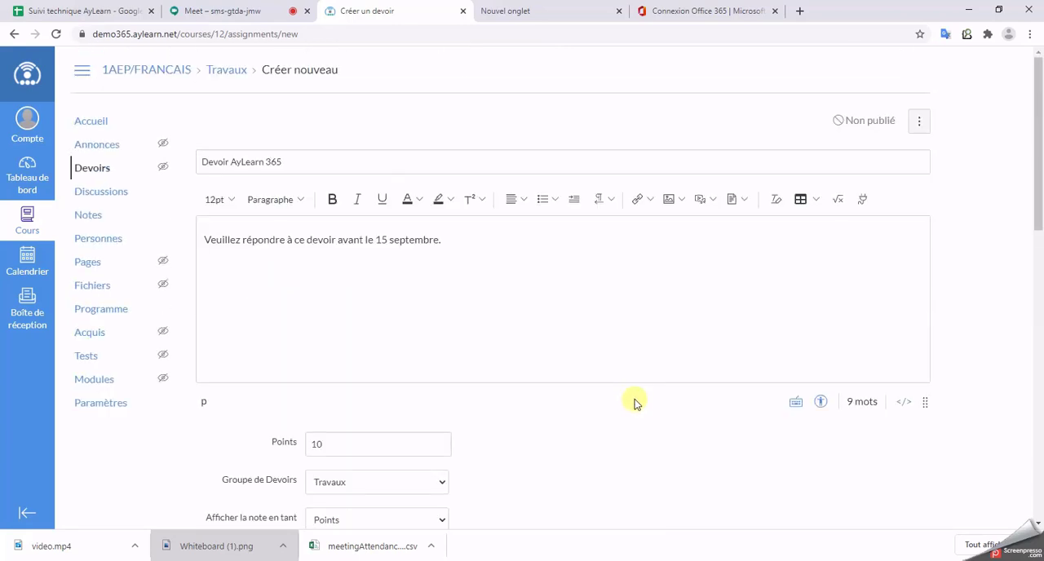
{"action": "left_click_drag", "start_coordinate": [297, 163], "coordinate": [204, 161]}
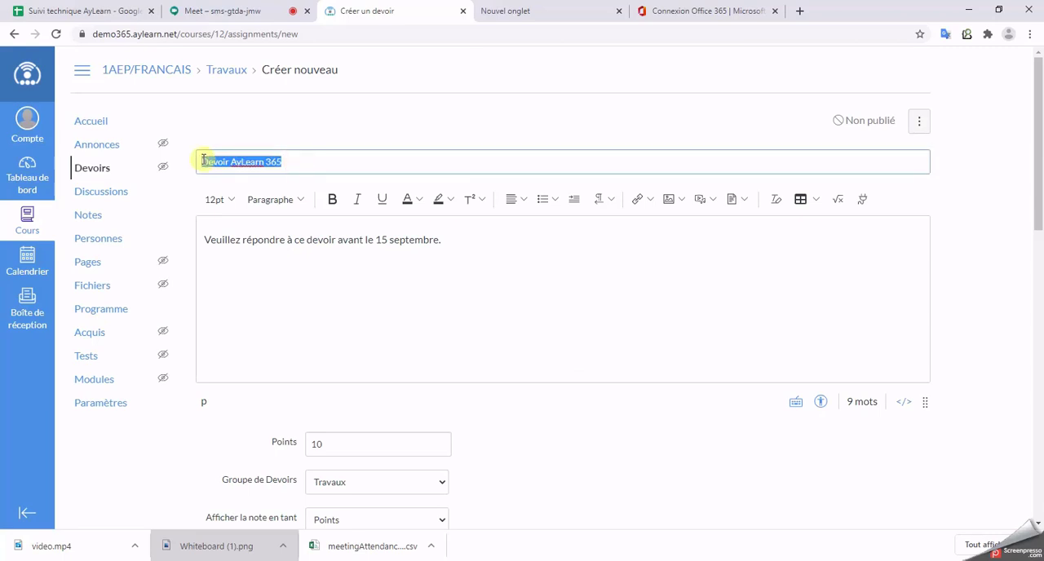
{"action": "left_click", "coordinate": [502, 236]}
{"action": "left_click_drag", "start_coordinate": [441, 240], "coordinate": [198, 240]}
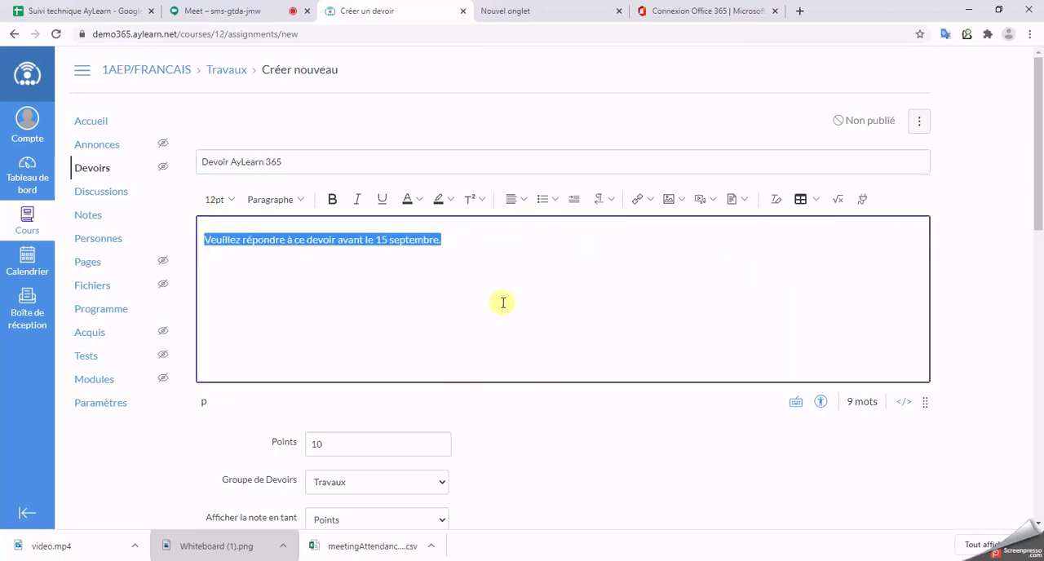
{"action": "left_click", "coordinate": [329, 432]}
{"action": "scroll", "coordinate": [351, 296], "scroll_direction": "down", "scroll_amount": 3}
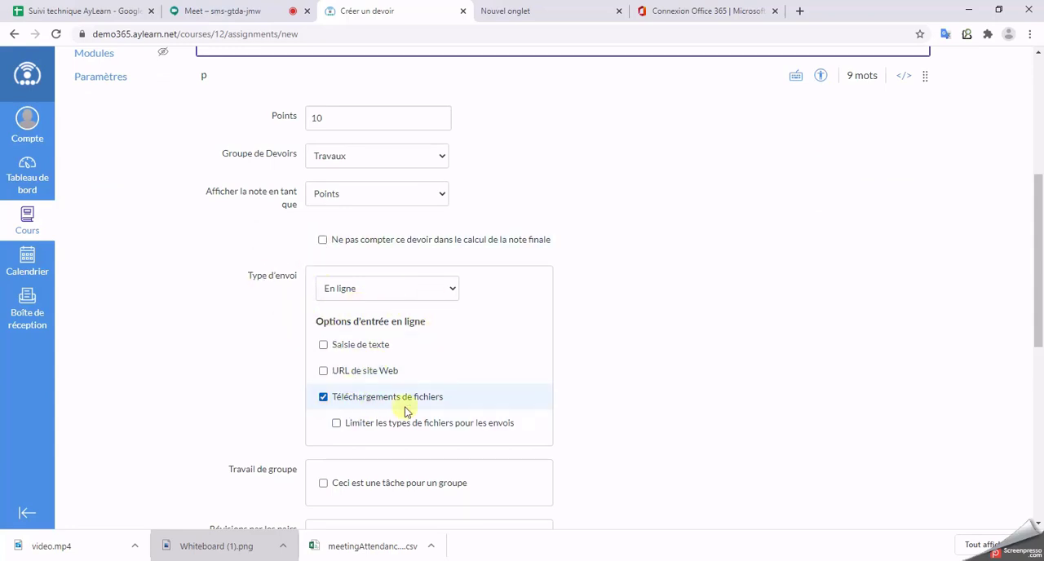
{"action": "scroll", "coordinate": [673, 380], "scroll_direction": "down", "scroll_amount": 4}
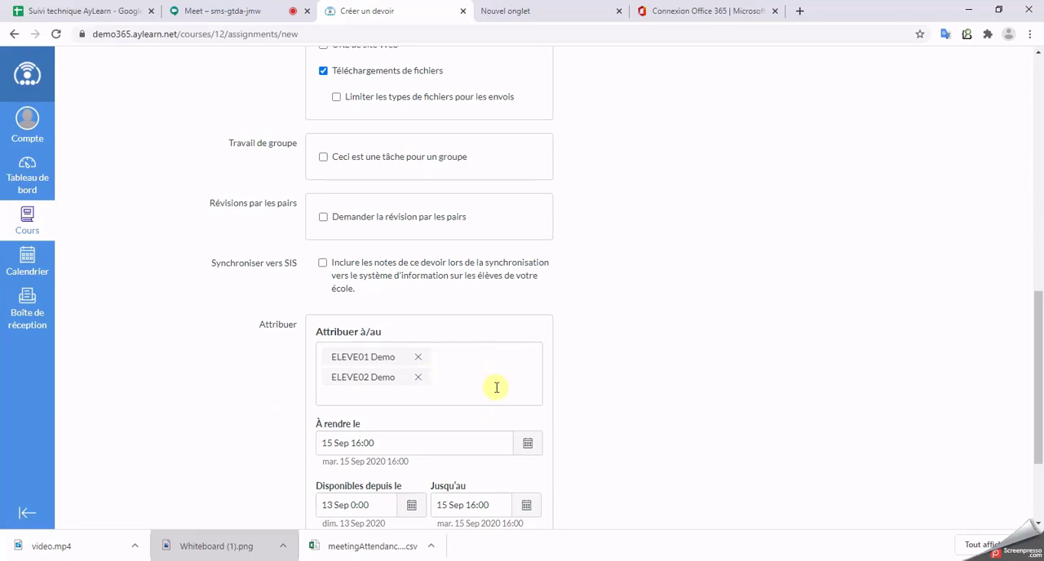
{"action": "left_click", "coordinate": [495, 387]}
{"action": "left_click", "coordinate": [688, 380]}
{"action": "scroll", "coordinate": [687, 380], "scroll_direction": "down", "scroll_amount": 3}
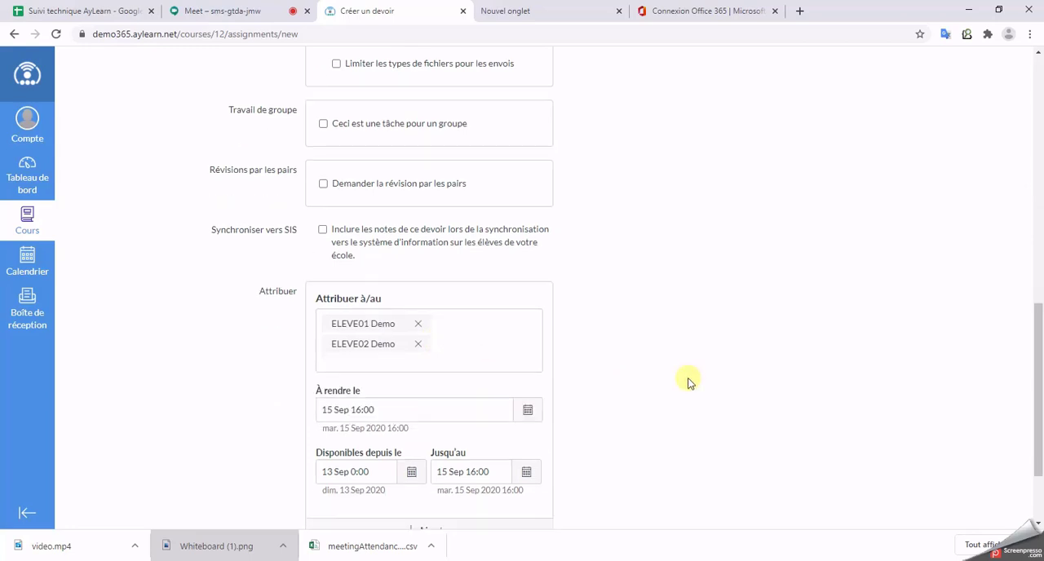
{"action": "left_click", "coordinate": [415, 297]}
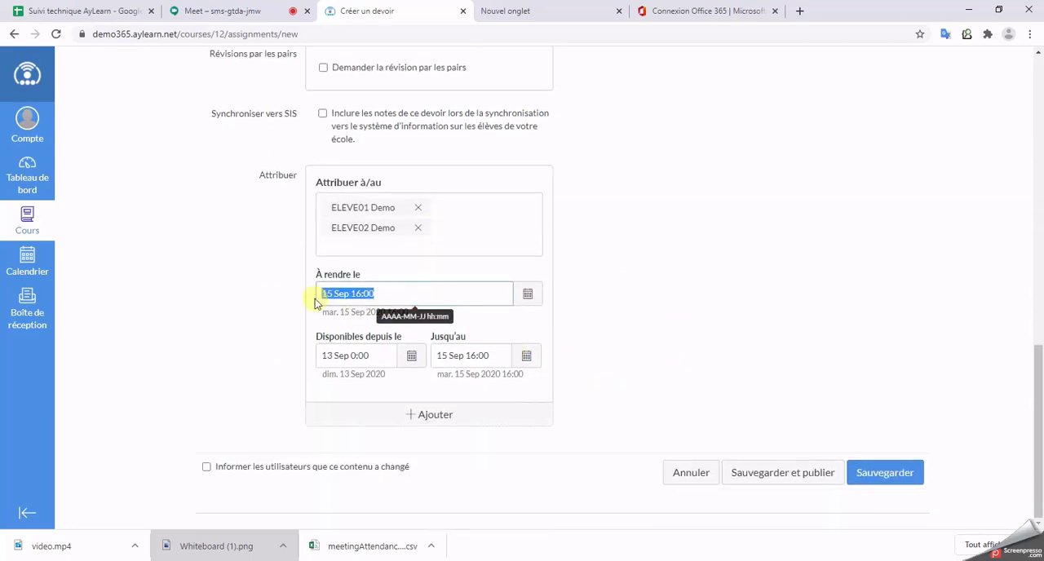
Step: Save and publish the assignment, continuing without assigning it to the whole 1AEP/FRANCAIS section
{"action": "left_click", "coordinate": [797, 480]}
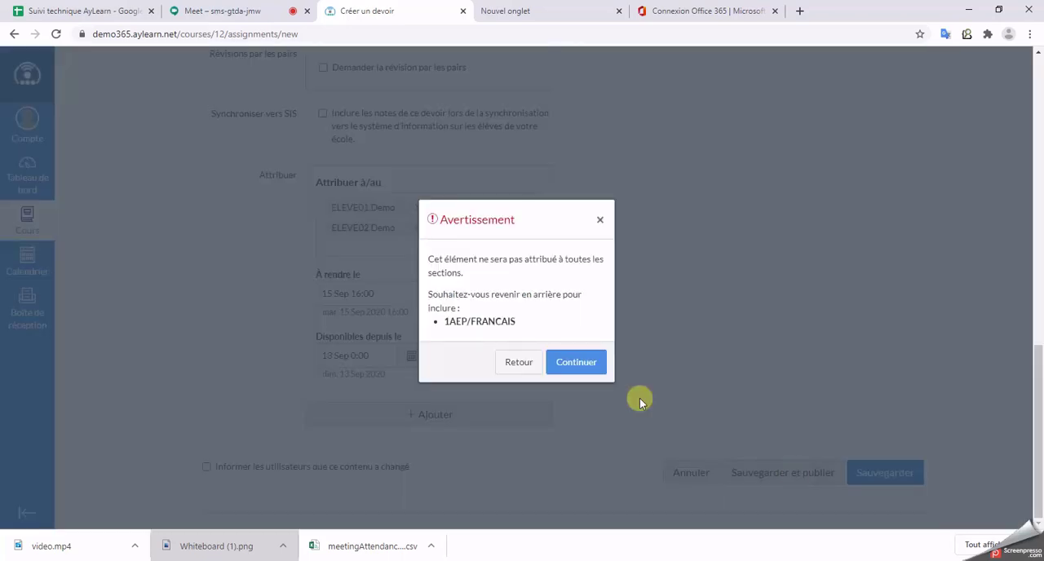
{"action": "left_click", "coordinate": [577, 362]}
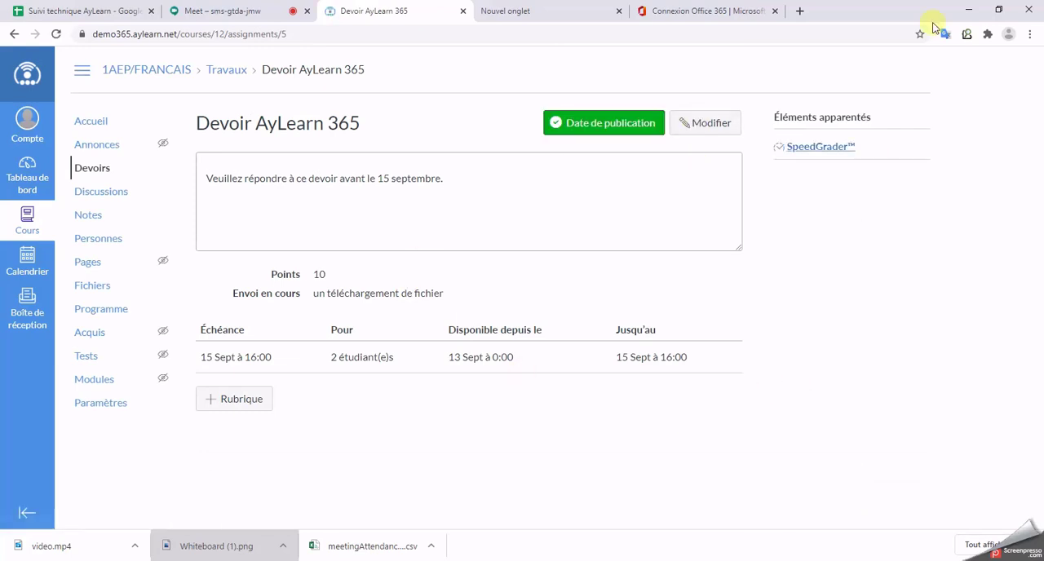
Step: Open a private browsing window and copy the student's account e-mail from the blank tab of the regular window
{"action": "left_click", "coordinate": [1031, 35]}
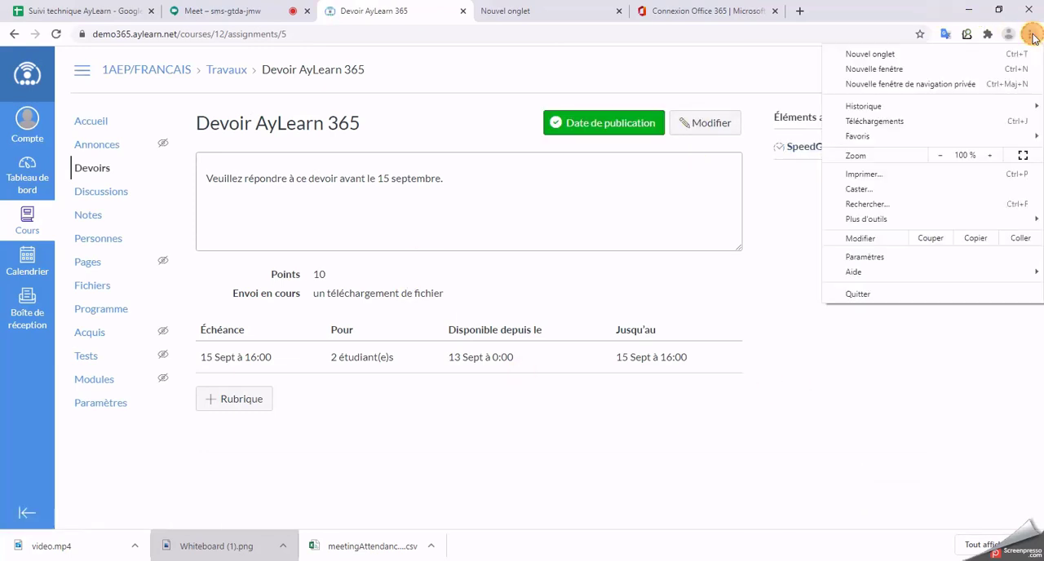
{"action": "left_click", "coordinate": [925, 93]}
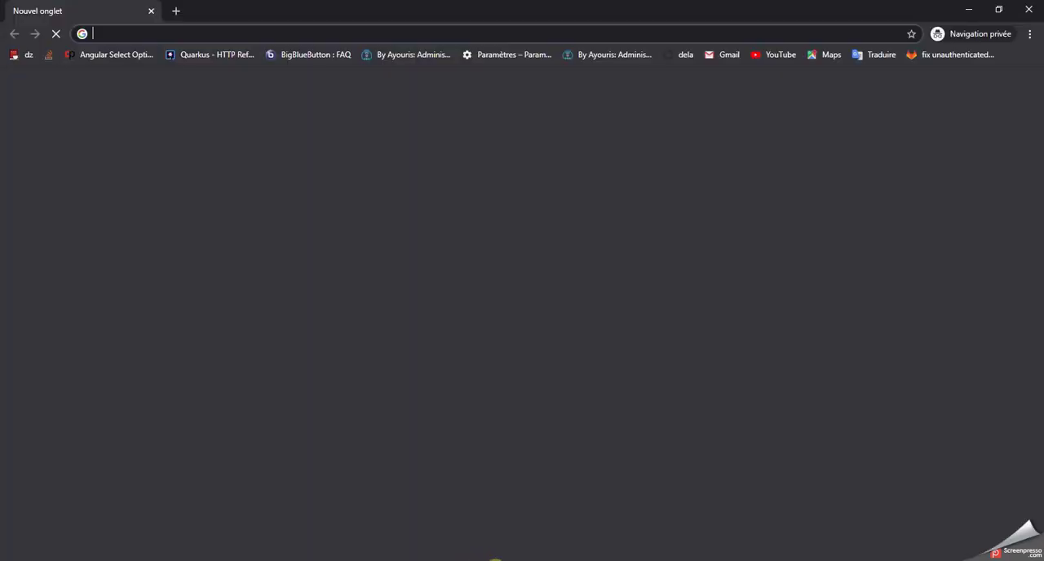
{"action": "mouse_move", "coordinate": [500, 558]}
{"action": "left_click", "coordinate": [379, 519]}
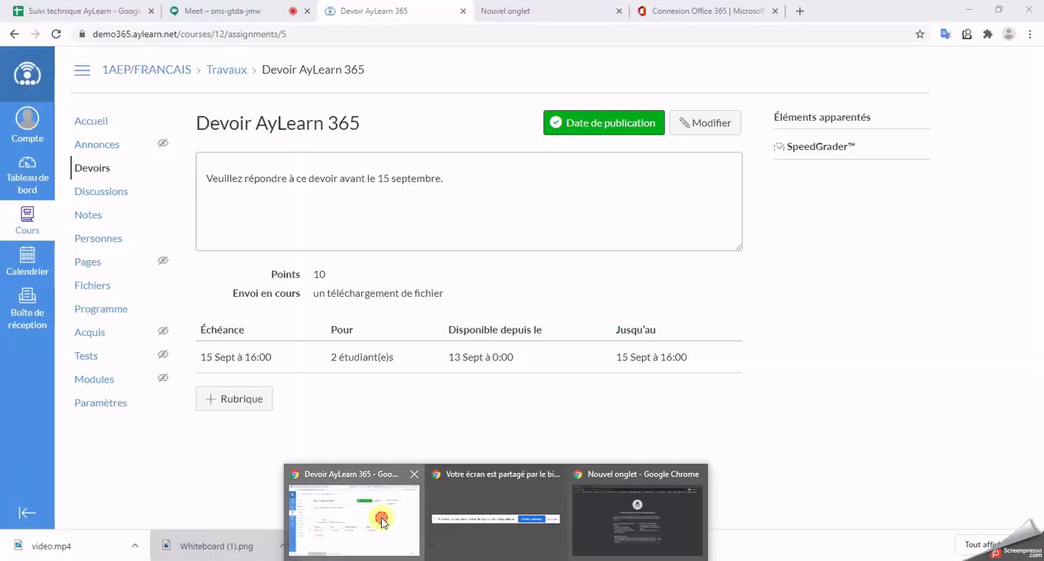
{"action": "left_click", "coordinate": [522, 10]}
{"action": "left_click_drag", "start_coordinate": [210, 34], "coordinate": [379, 28]}
{"action": "key", "text": "ctrl+c"}
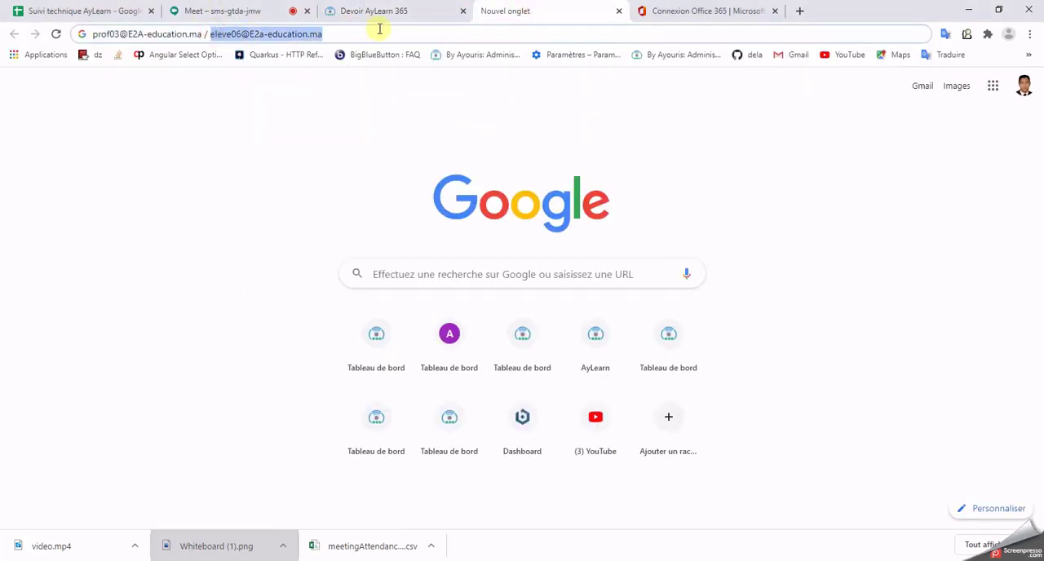
Step: Load demo365.aylearn.net in the private browsing window
{"action": "left_click", "coordinate": [965, 10]}
{"action": "type", "text": "d"}
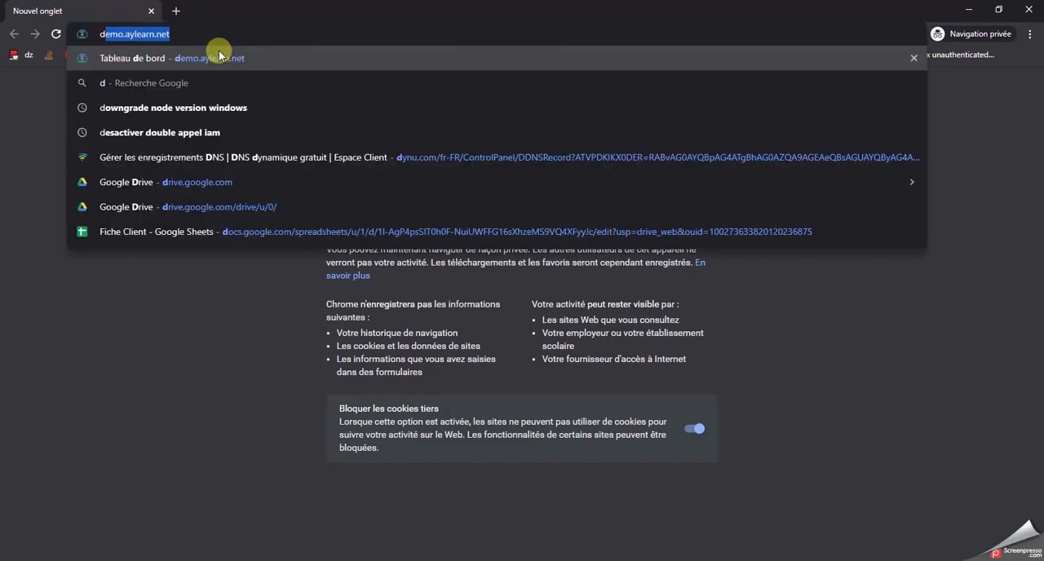
{"action": "type", "text": "emo365"}
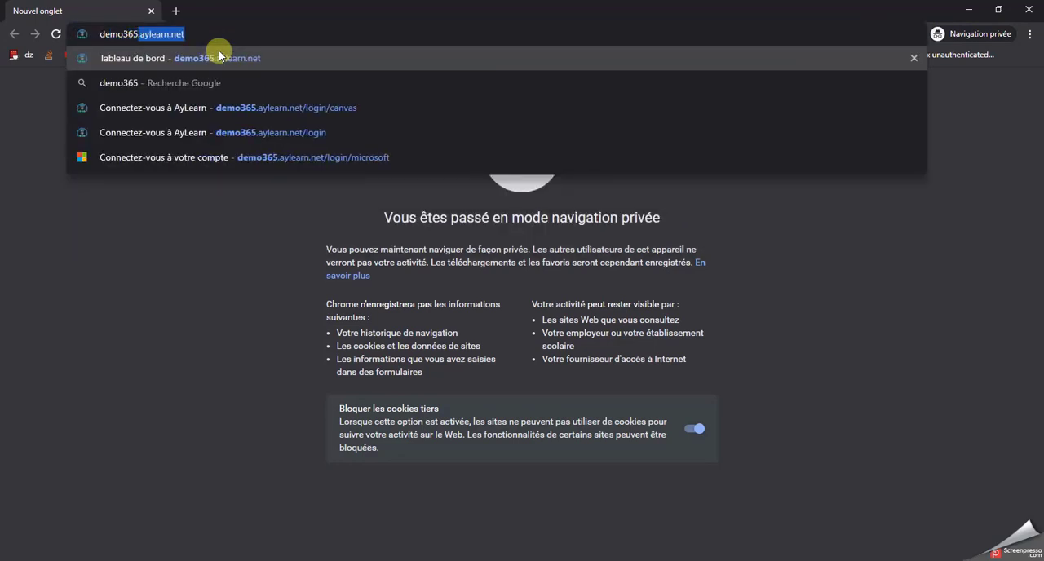
{"action": "left_click", "coordinate": [218, 55]}
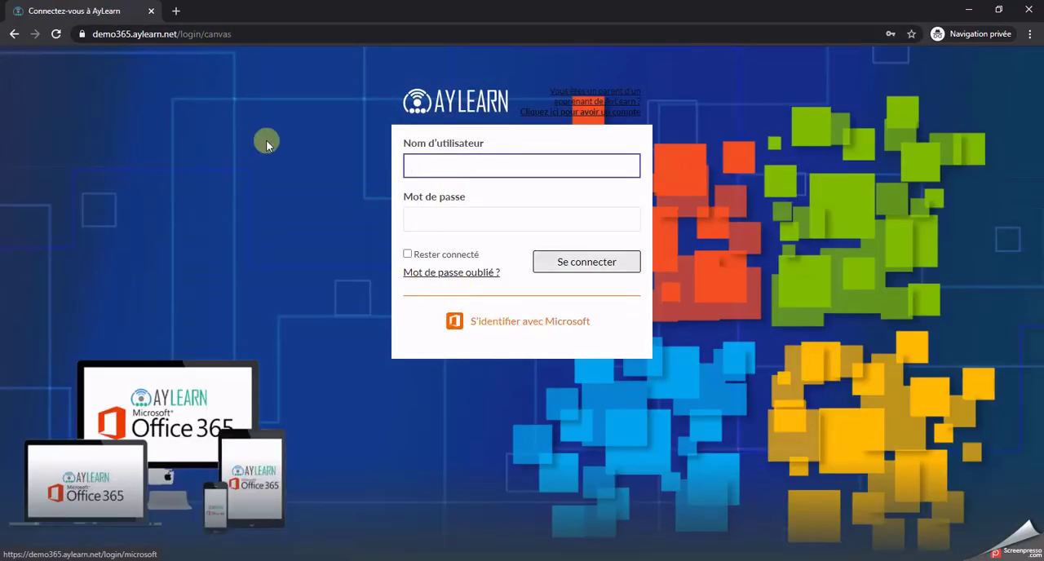
Step: Sign in to AyLearn through Microsoft with the student's e-mail and account password, and stay signed in
{"action": "left_click", "coordinate": [512, 330]}
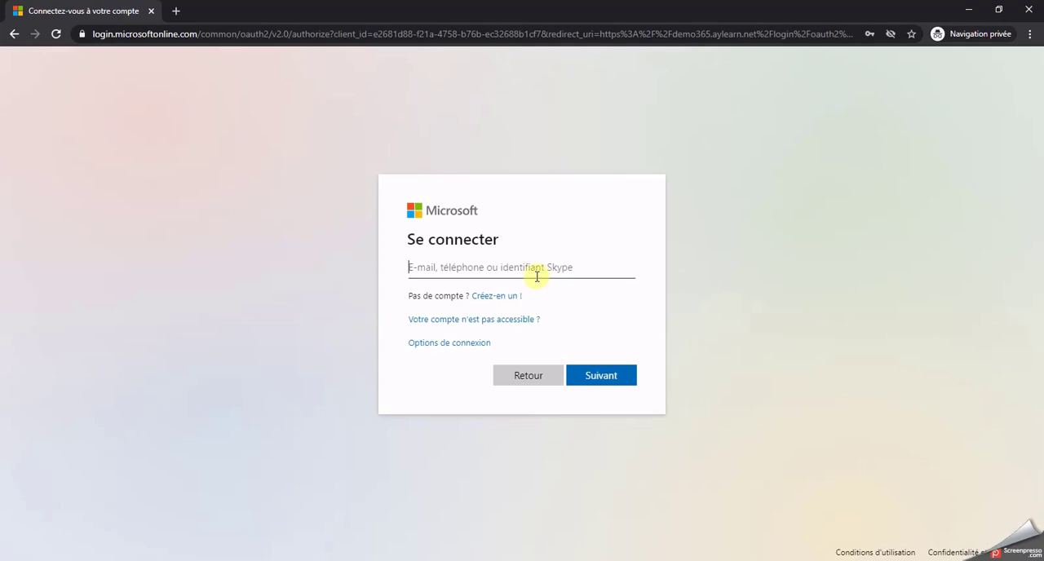
{"action": "key", "text": "ctrl+v"}
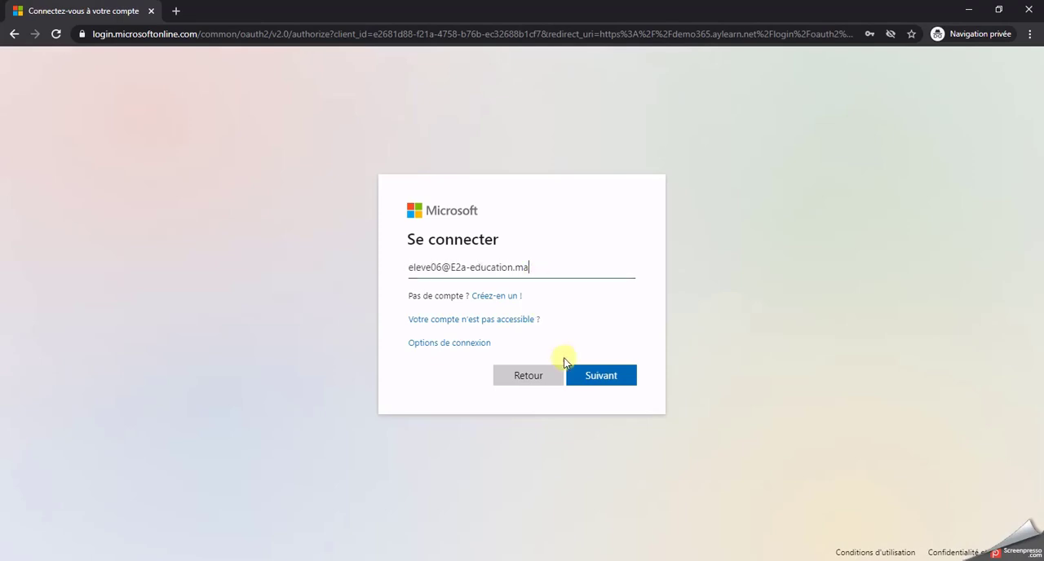
{"action": "left_click", "coordinate": [619, 380]}
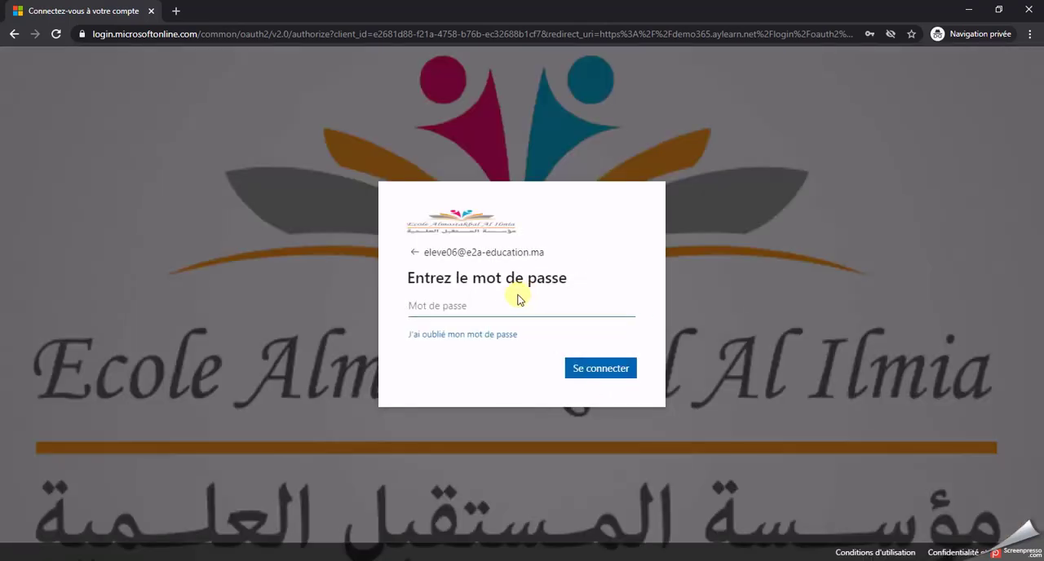
{"action": "left_click", "coordinate": [515, 304]}
{"action": "type", "text": "a"}
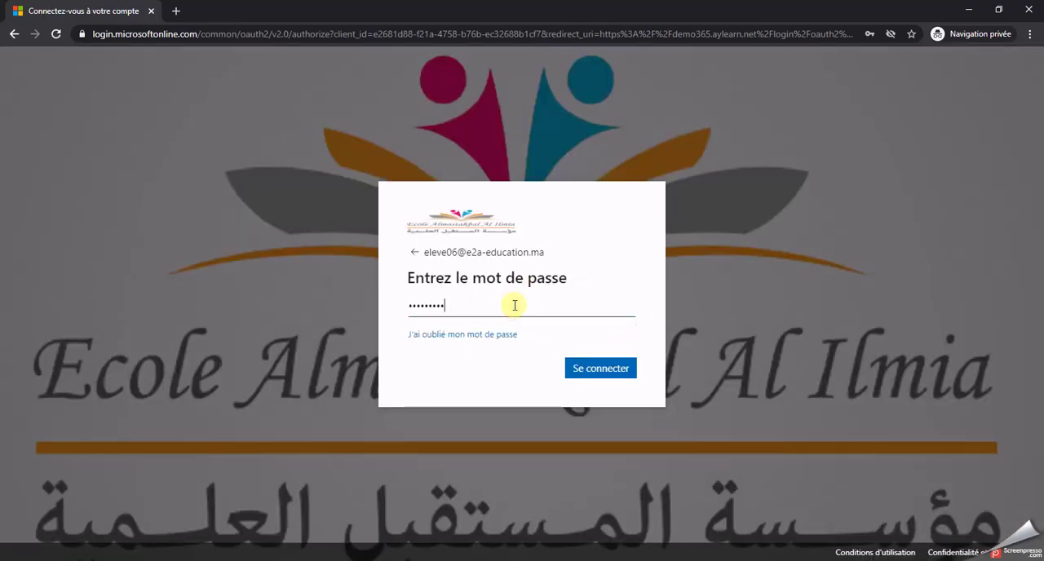
{"action": "key", "text": "Return"}
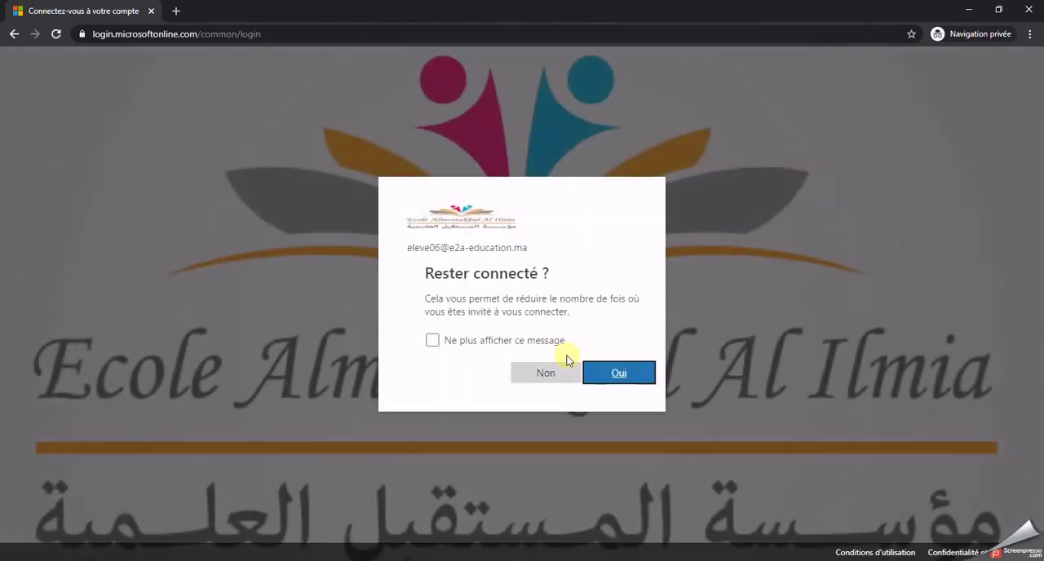
{"action": "left_click", "coordinate": [601, 374]}
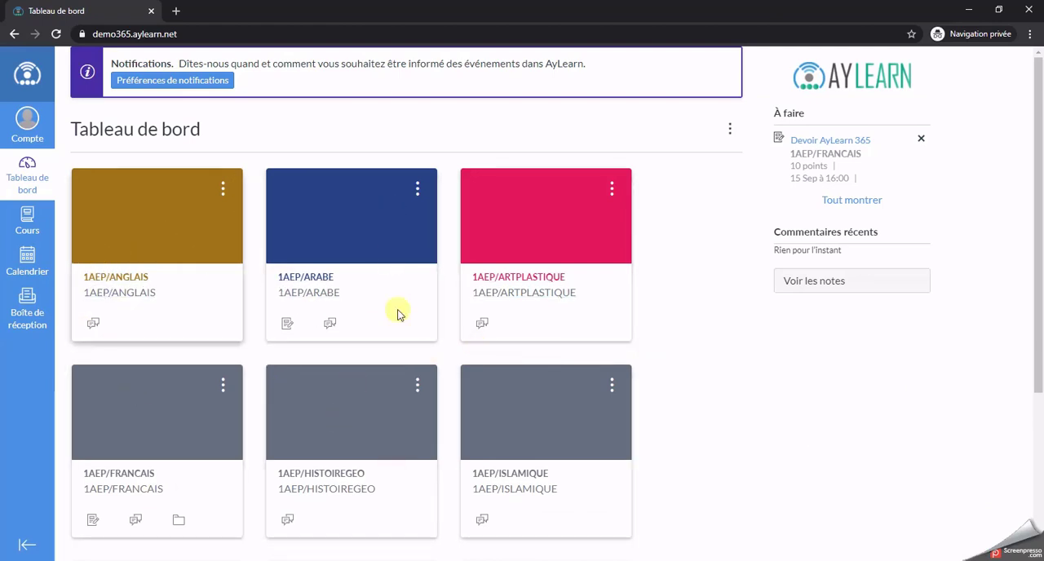
Step: Review the student's course cards on the dashboard and the assignment's entry in the September 2020 calendar
{"action": "scroll", "coordinate": [601, 396], "scroll_direction": "down", "scroll_amount": 3}
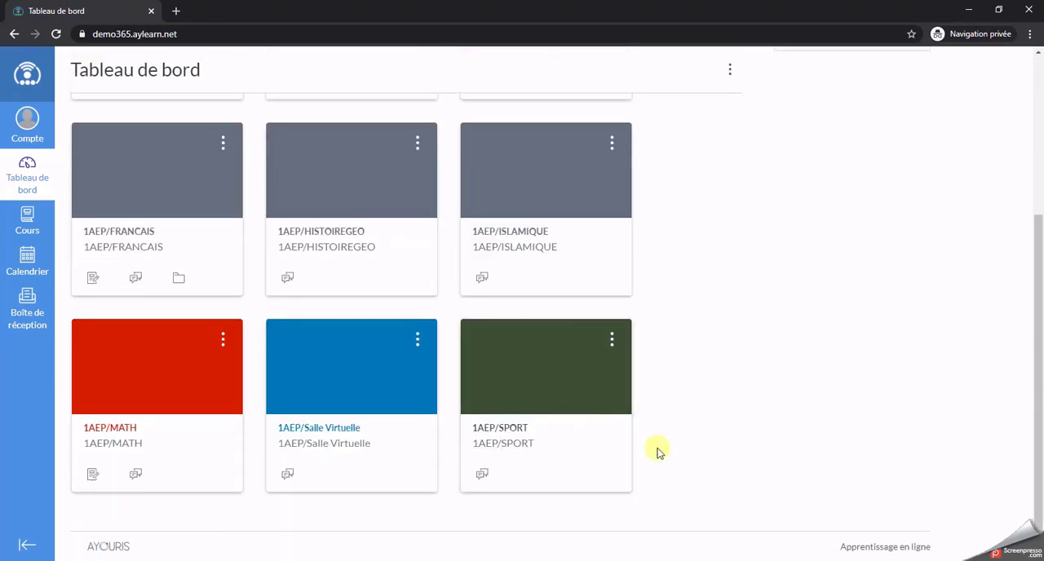
{"action": "scroll", "coordinate": [659, 452], "scroll_direction": "up", "scroll_amount": 3}
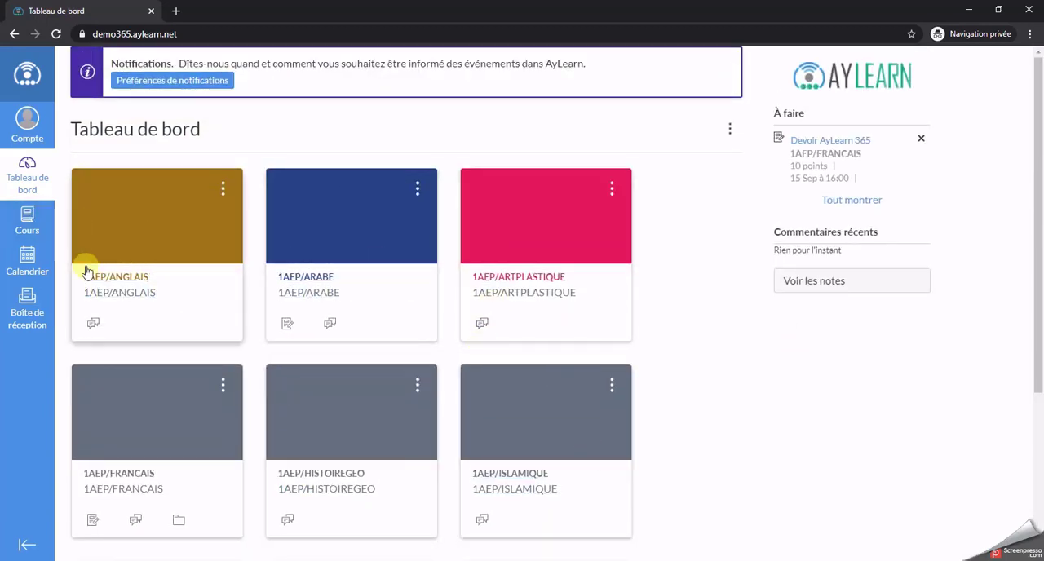
{"action": "scroll", "coordinate": [551, 440], "scroll_direction": "down", "scroll_amount": 2}
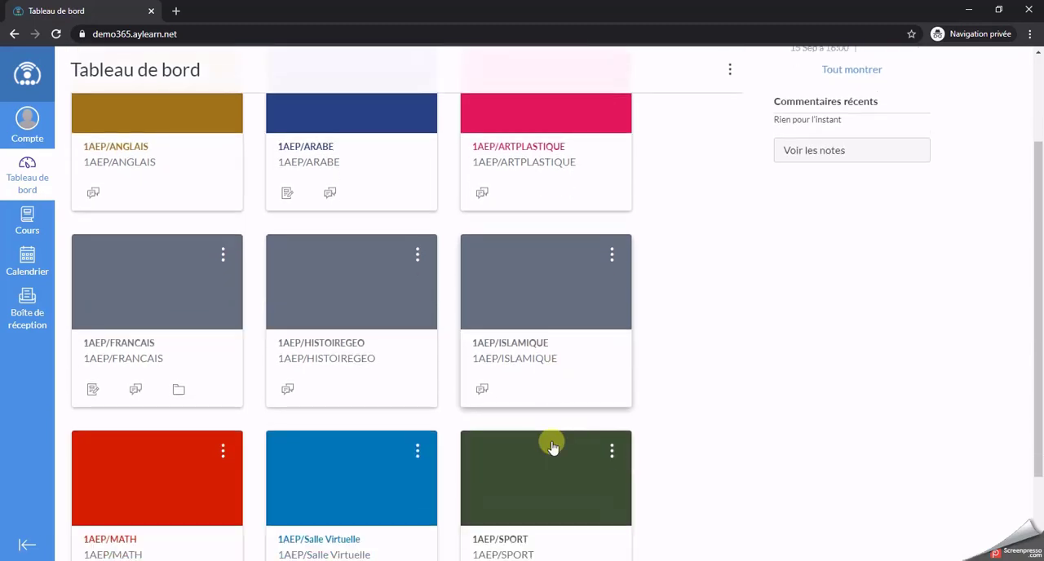
{"action": "scroll", "coordinate": [550, 444], "scroll_direction": "down", "scroll_amount": 2}
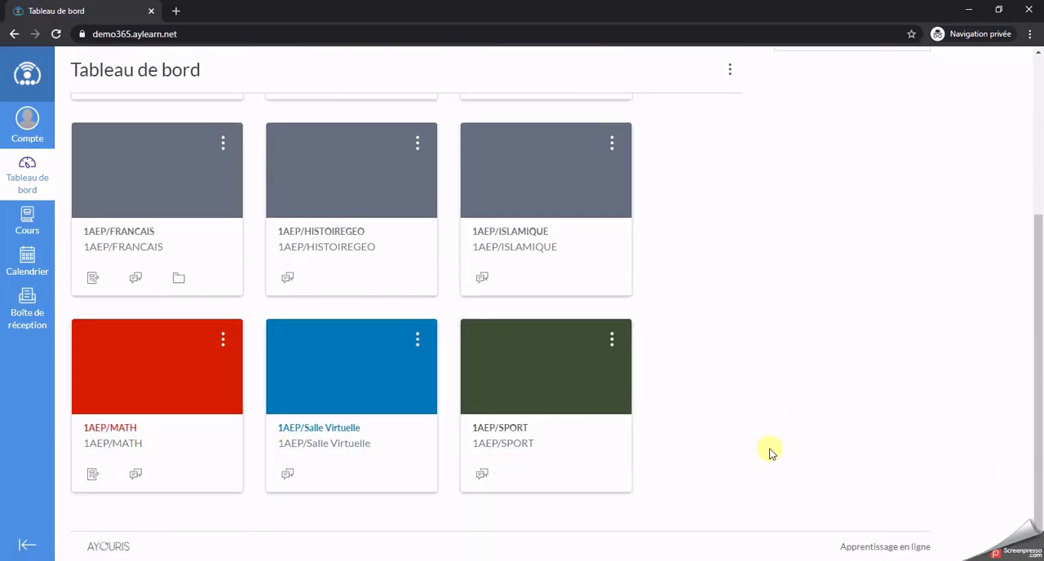
{"action": "scroll", "coordinate": [767, 450], "scroll_direction": "up", "scroll_amount": 4}
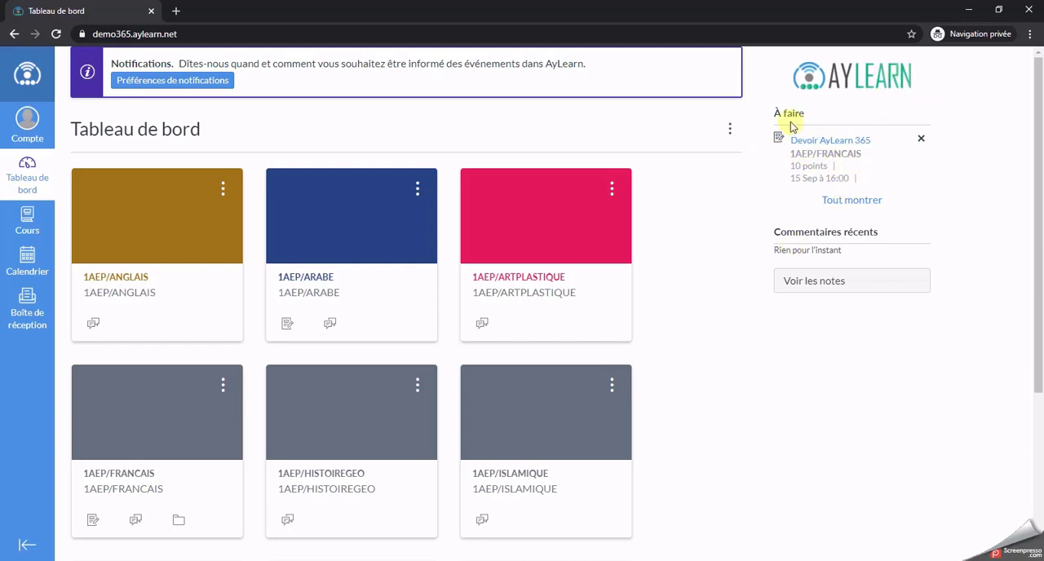
{"action": "left_click", "coordinate": [31, 263]}
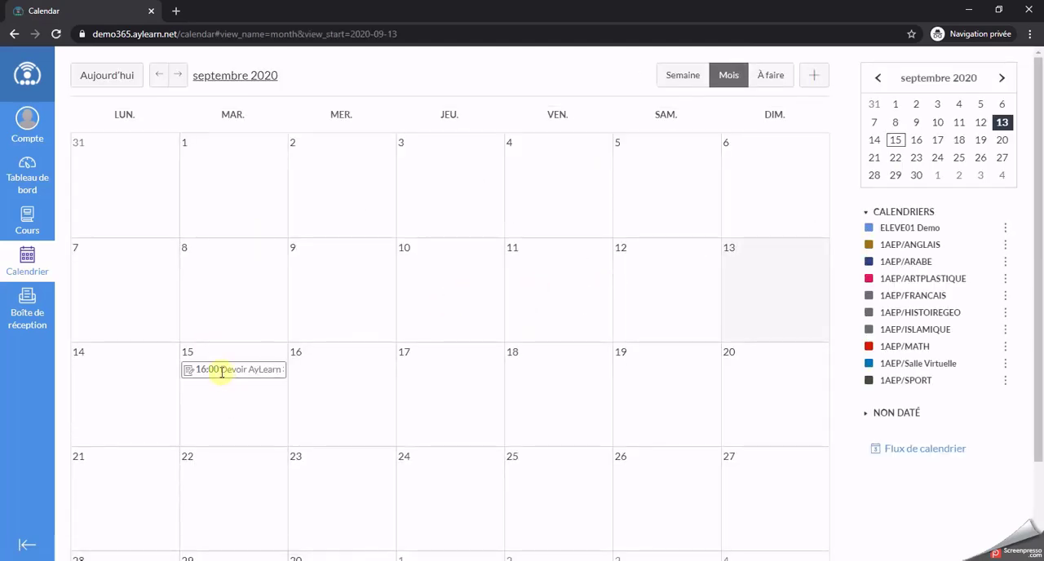
{"action": "mouse_move", "coordinate": [271, 371]}
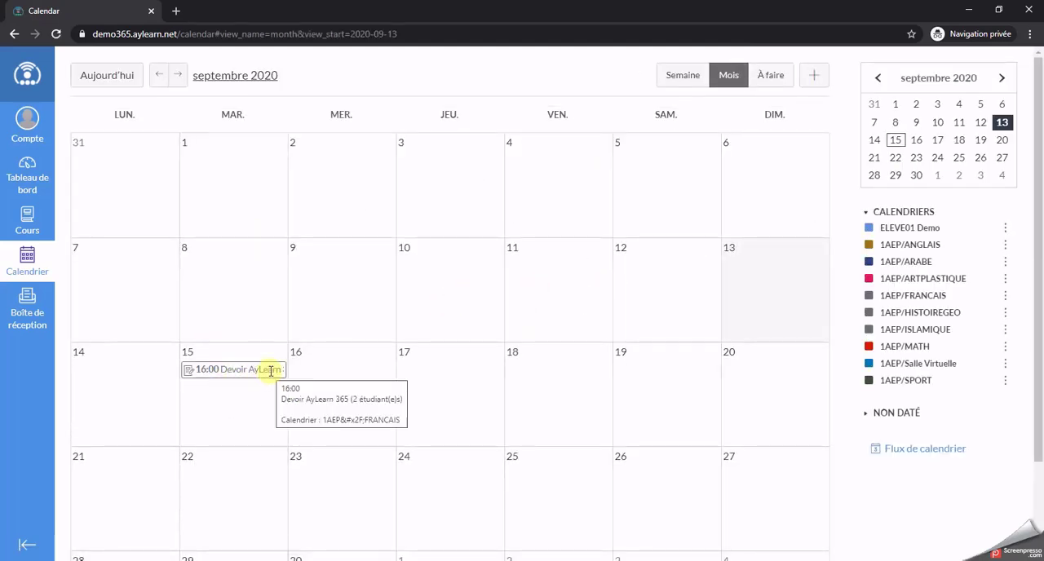
Step: Open Devoir AyLearn 365 from the dashboard's to-do list and review its title, instructions, submission type and availability dates
{"action": "left_click", "coordinate": [33, 175]}
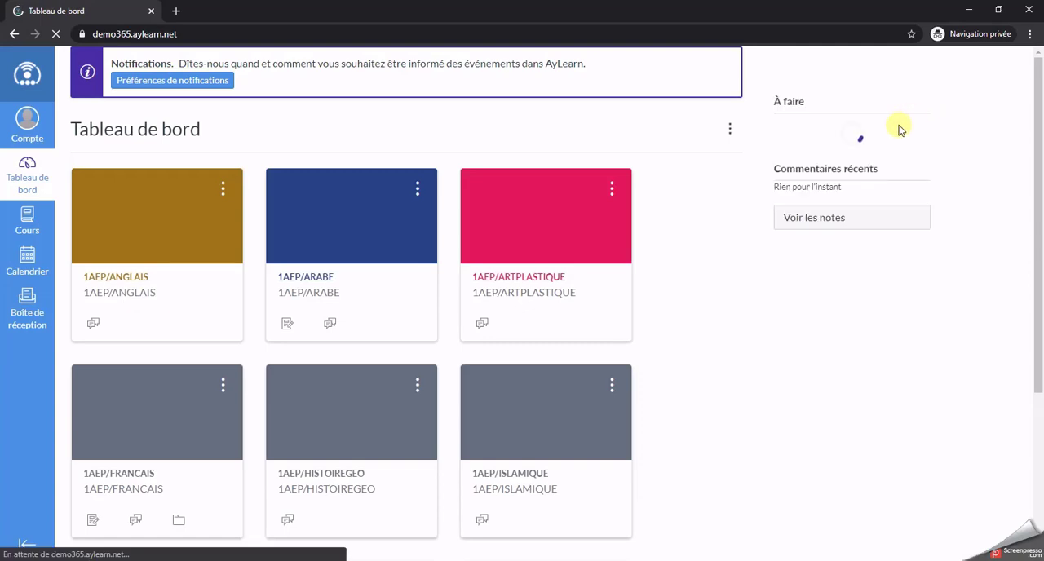
{"action": "left_click", "coordinate": [838, 141]}
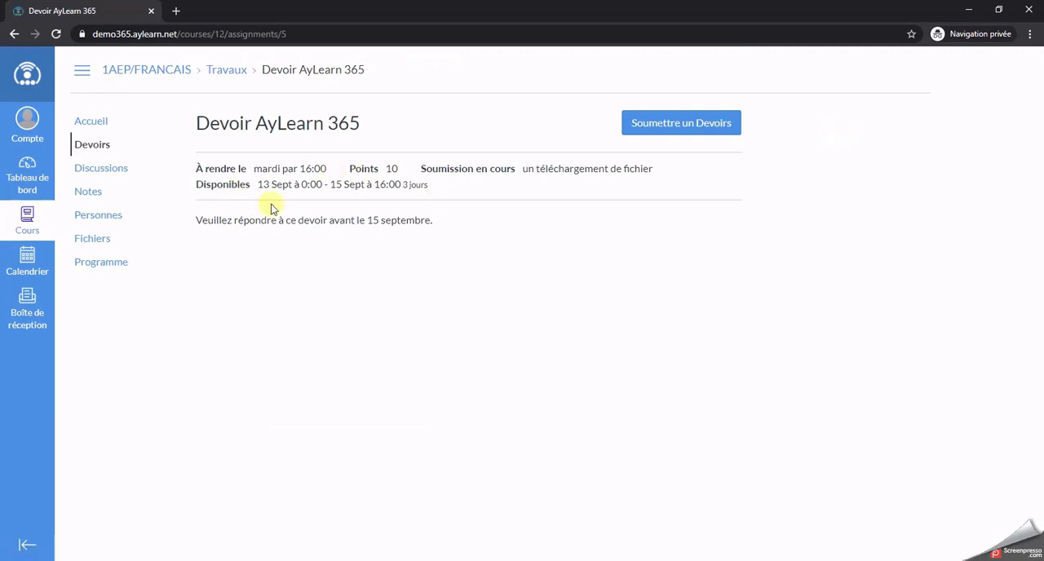
{"action": "left_click_drag", "start_coordinate": [190, 123], "coordinate": [328, 122]}
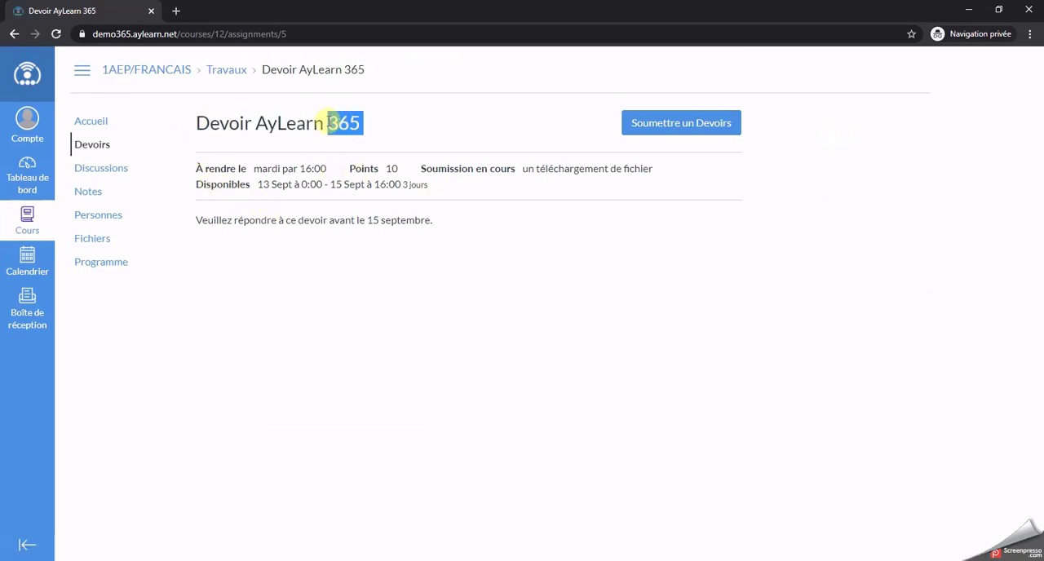
{"action": "left_click_drag", "start_coordinate": [202, 220], "coordinate": [456, 218]}
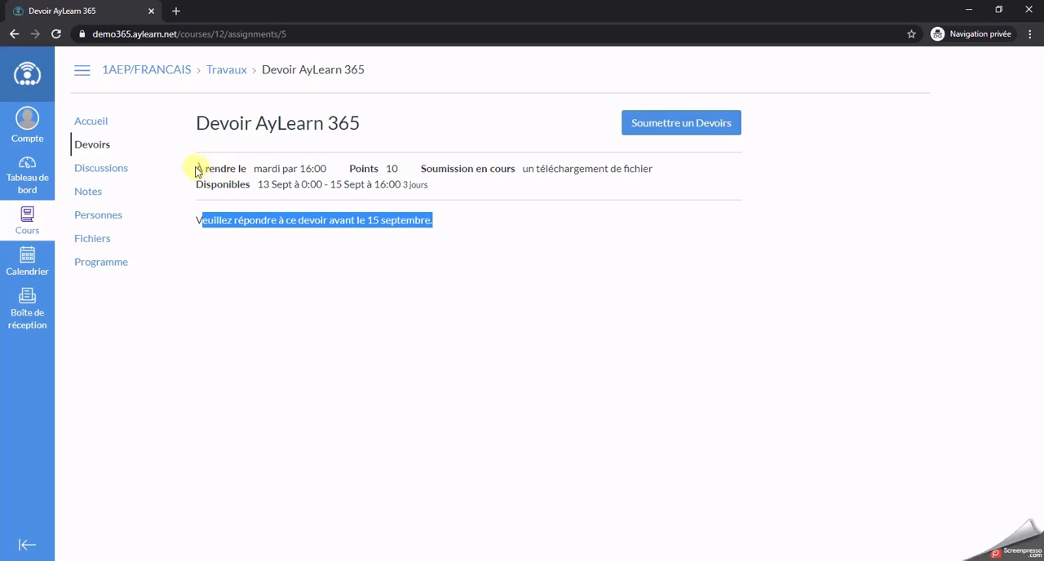
{"action": "left_click_drag", "start_coordinate": [196, 171], "coordinate": [653, 179]}
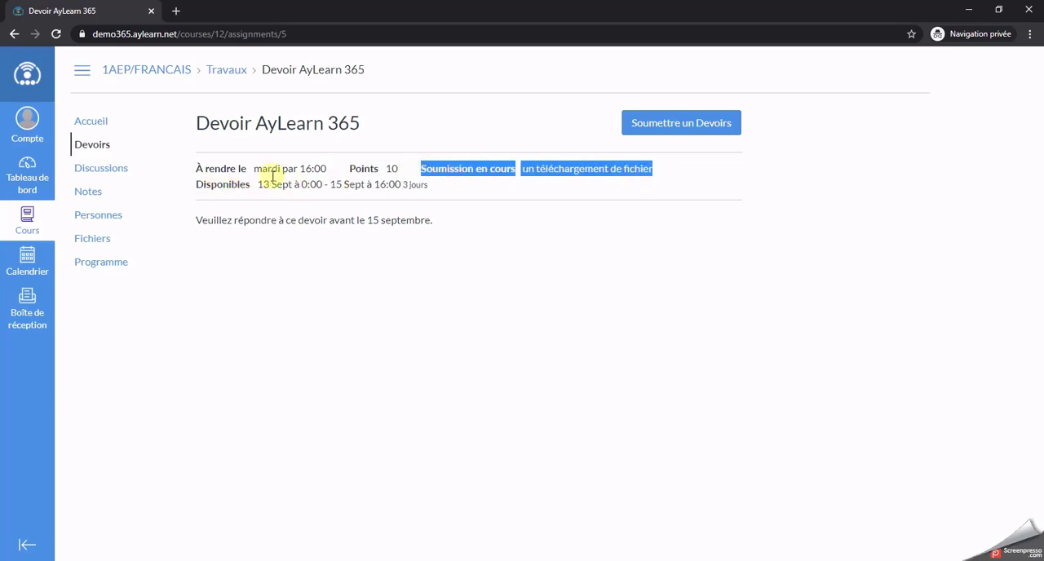
{"action": "left_click_drag", "start_coordinate": [263, 181], "coordinate": [431, 189]}
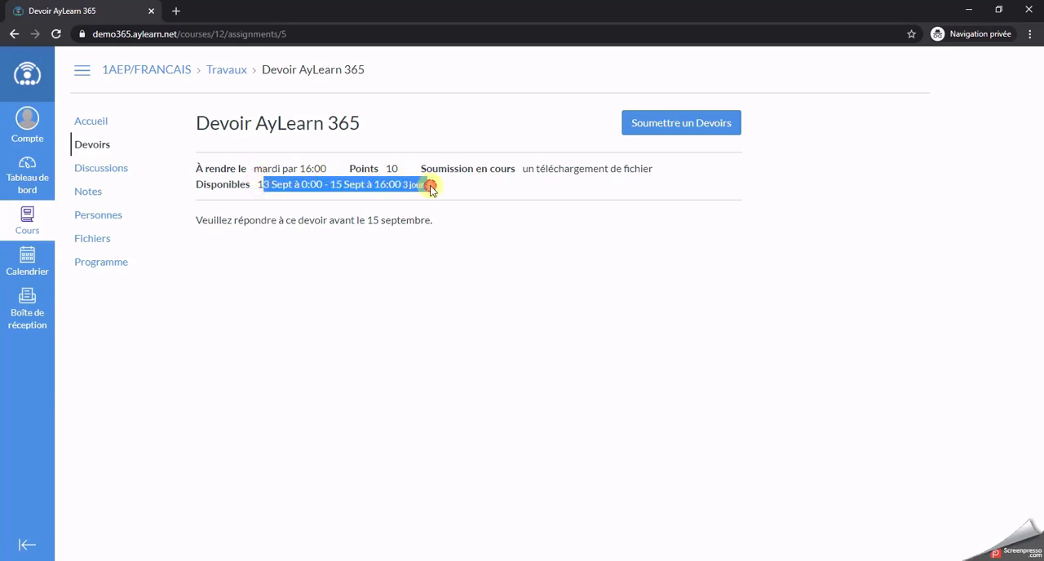
{"action": "left_click", "coordinate": [428, 186]}
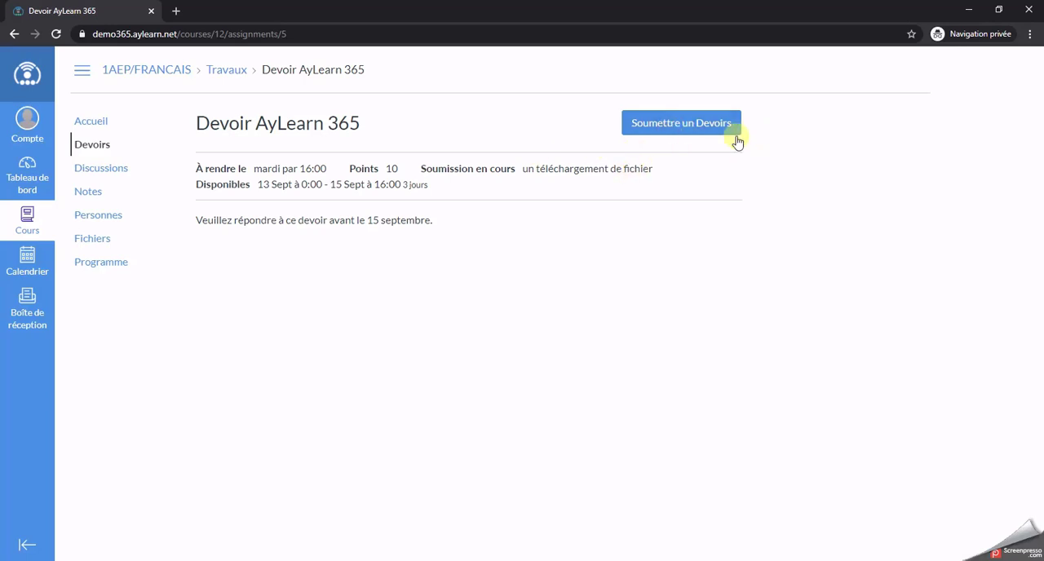
Step: Start a submission for Devoir AyLearn 365 and attach Whiteboard (1).png from the Downloads folder
{"action": "left_click", "coordinate": [681, 124]}
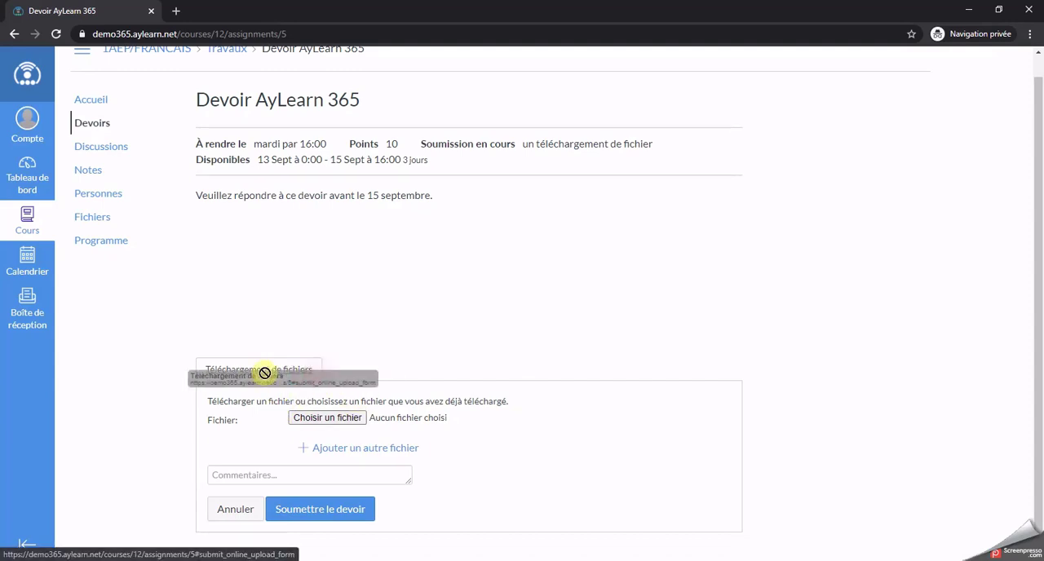
{"action": "left_click", "coordinate": [347, 421]}
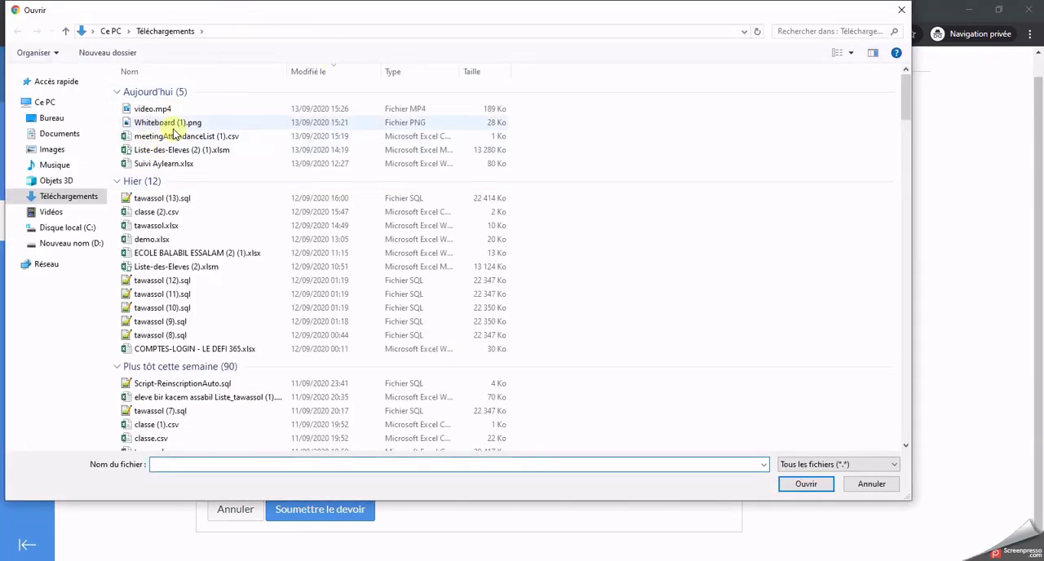
{"action": "left_click", "coordinate": [193, 126]}
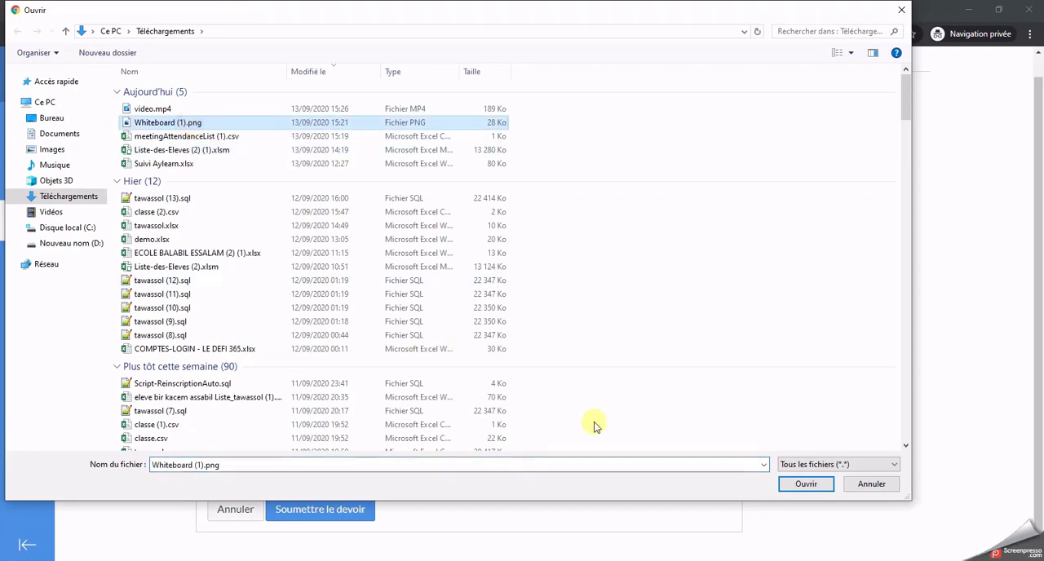
{"action": "left_click", "coordinate": [806, 484]}
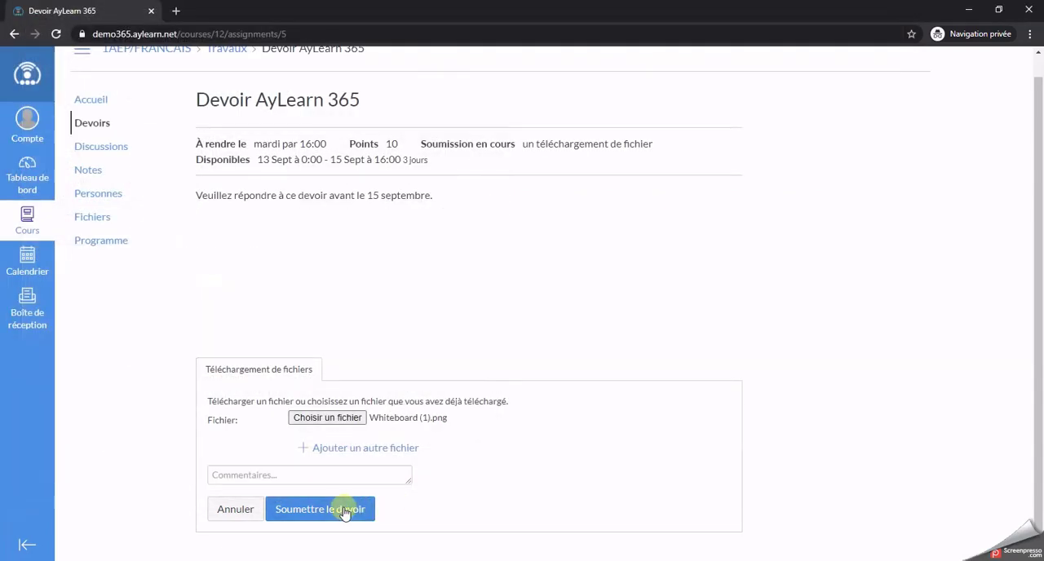
Step: Submit the student's assignment with the comment left empty
{"action": "left_click", "coordinate": [282, 476]}
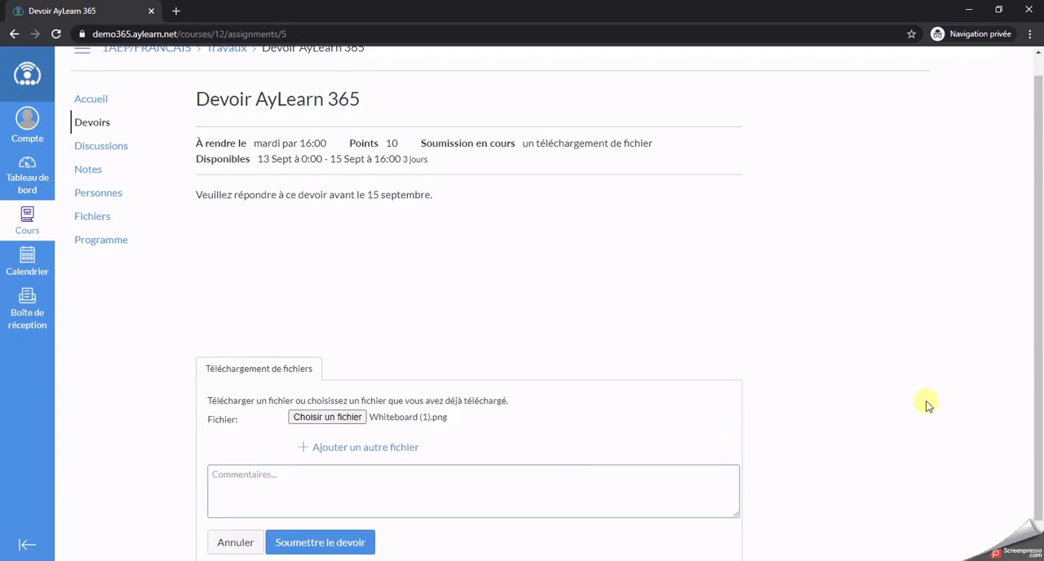
{"action": "scroll", "coordinate": [927, 403], "scroll_direction": "down", "scroll_amount": 1}
{"action": "left_click", "coordinate": [326, 510]}
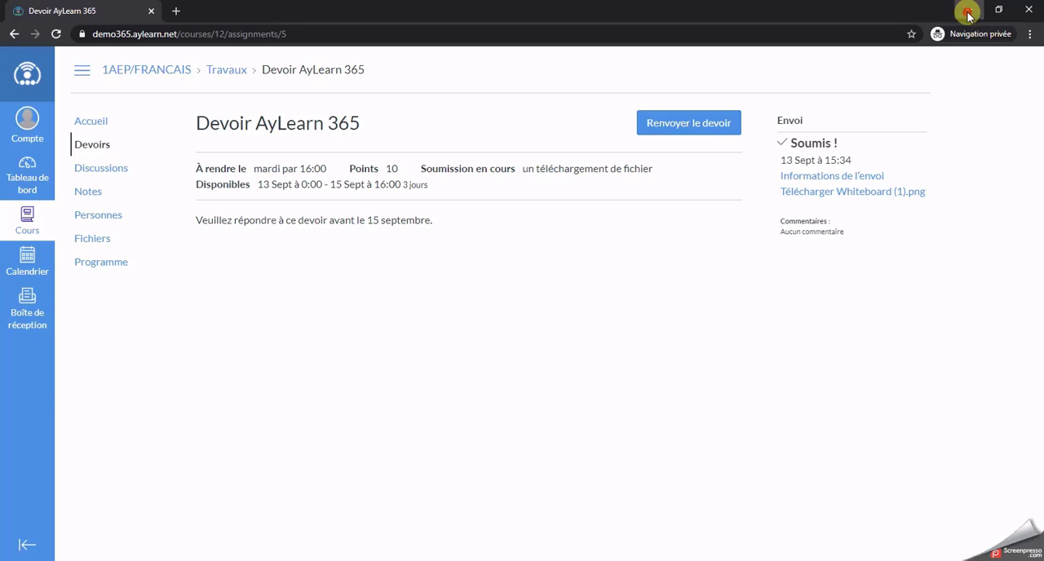
Step: Switch to the teacher's browser window, open the student's Devoir AyLearn 365 submission for grading and download Whiteboard (1).png
{"action": "left_click", "coordinate": [968, 14]}
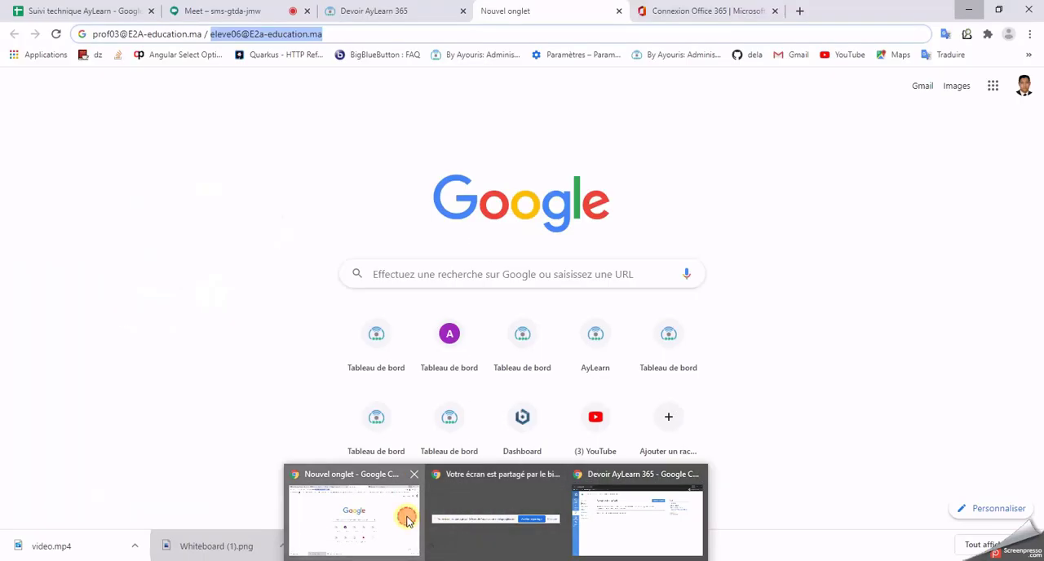
{"action": "left_click", "coordinate": [408, 517]}
{"action": "left_click", "coordinate": [366, 8]}
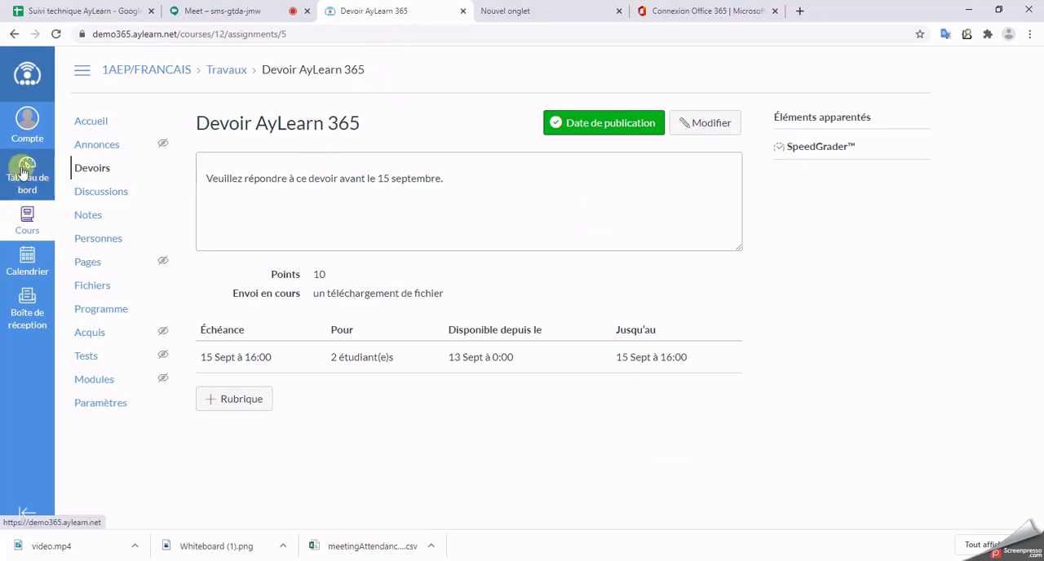
{"action": "left_click", "coordinate": [22, 171]}
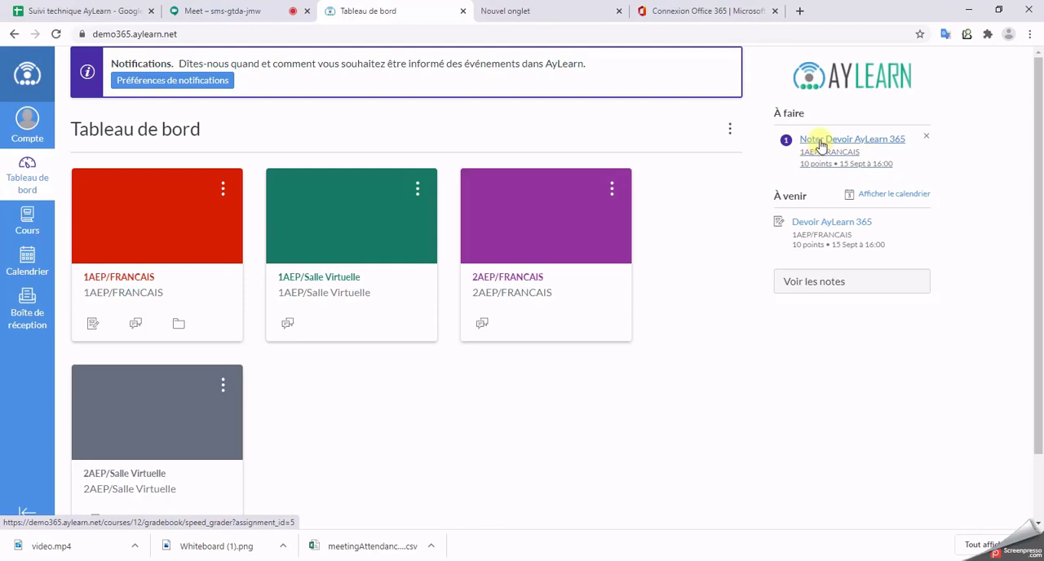
{"action": "left_click", "coordinate": [869, 147]}
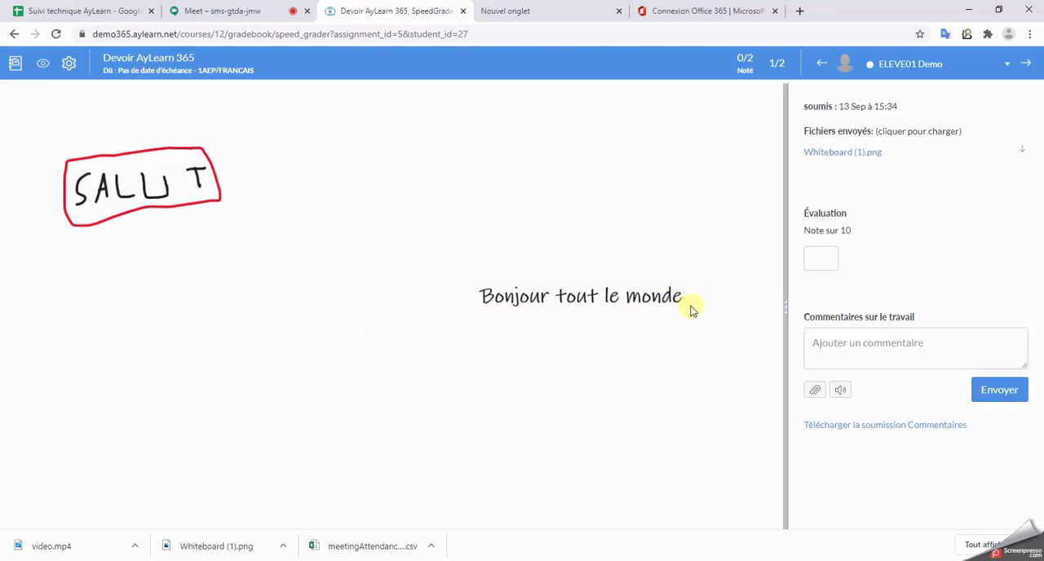
{"action": "left_click", "coordinate": [1024, 151]}
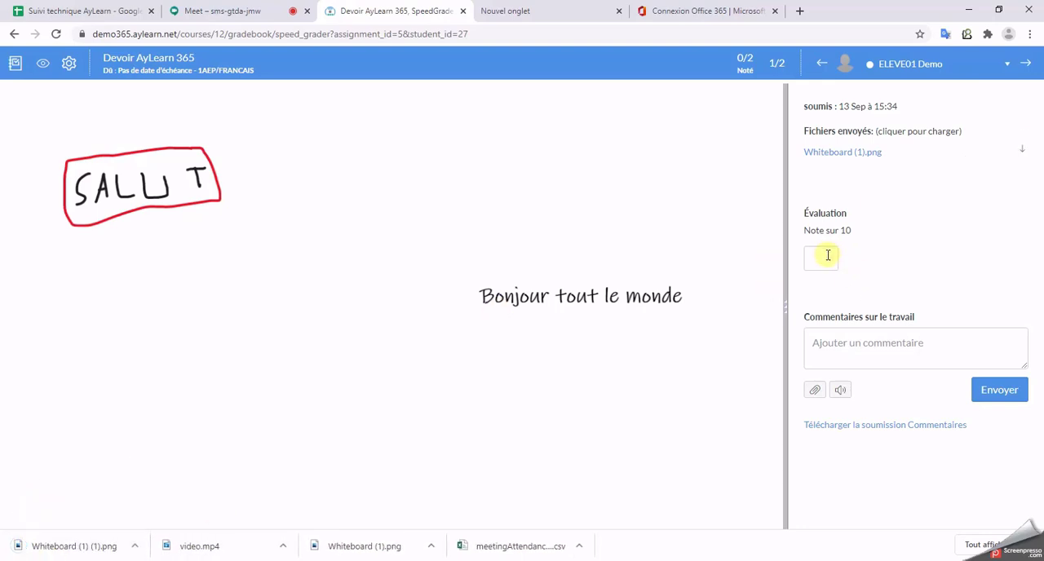
Step: Grade the student's submission 10 out of 10 and send the comment "Trés bien"
{"action": "left_click", "coordinate": [828, 256]}
{"action": "type", "text": "10"}
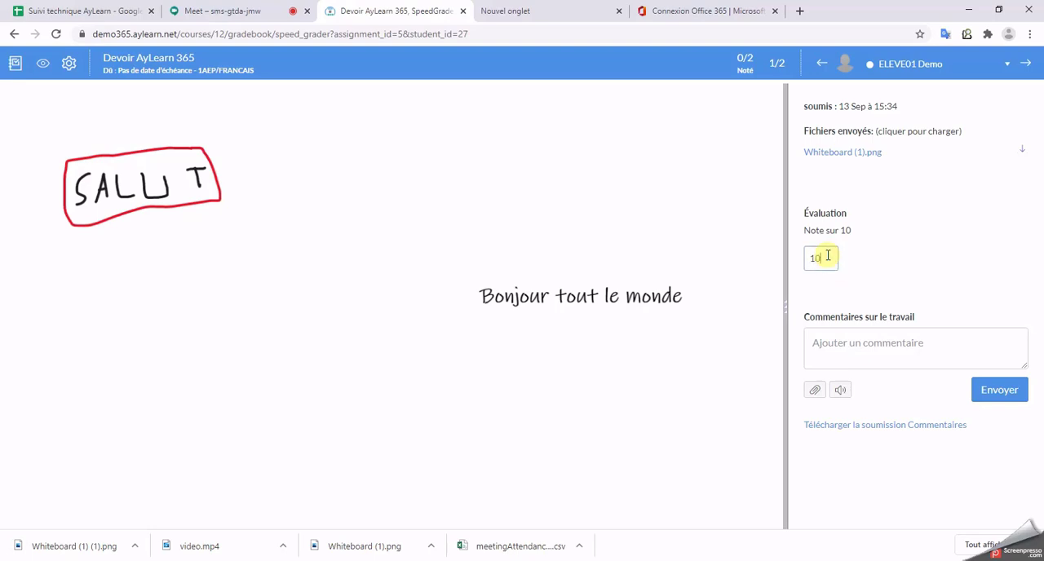
{"action": "left_click", "coordinate": [879, 354]}
{"action": "type", "text": "Trés bien"}
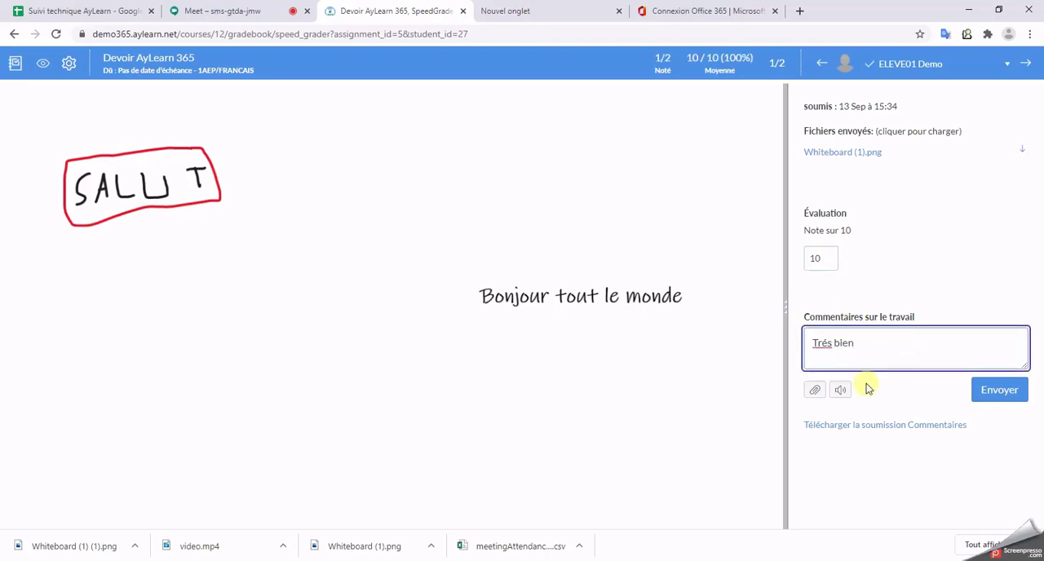
{"action": "left_click", "coordinate": [1003, 393]}
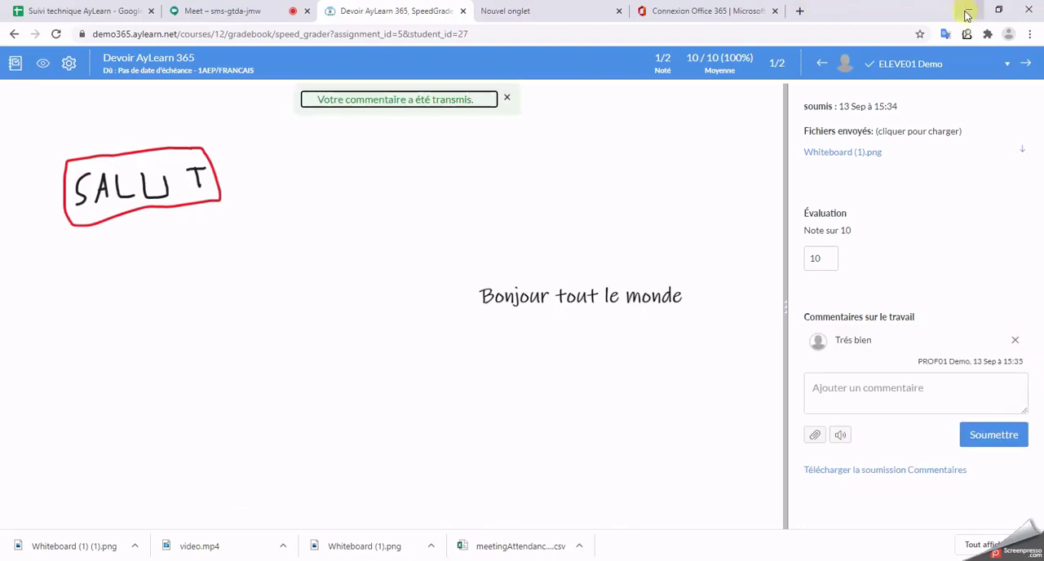
Step: Switch to the student's private window and check the recent feedback for Devoir AyLearn 365 on the dashboard
{"action": "mouse_move", "coordinate": [496, 560]}
{"action": "left_click", "coordinate": [622, 526]}
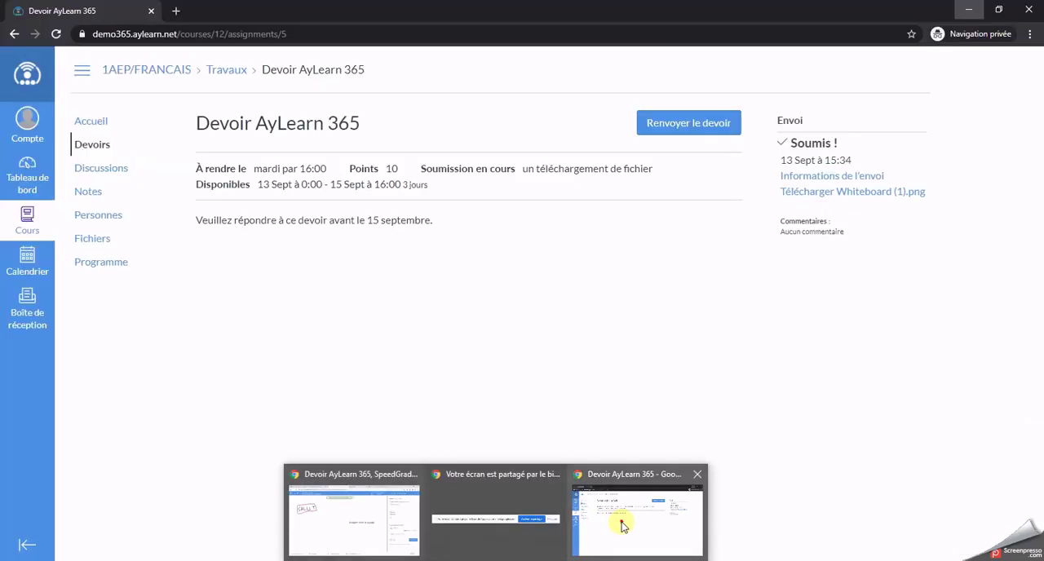
{"action": "left_click", "coordinate": [25, 179]}
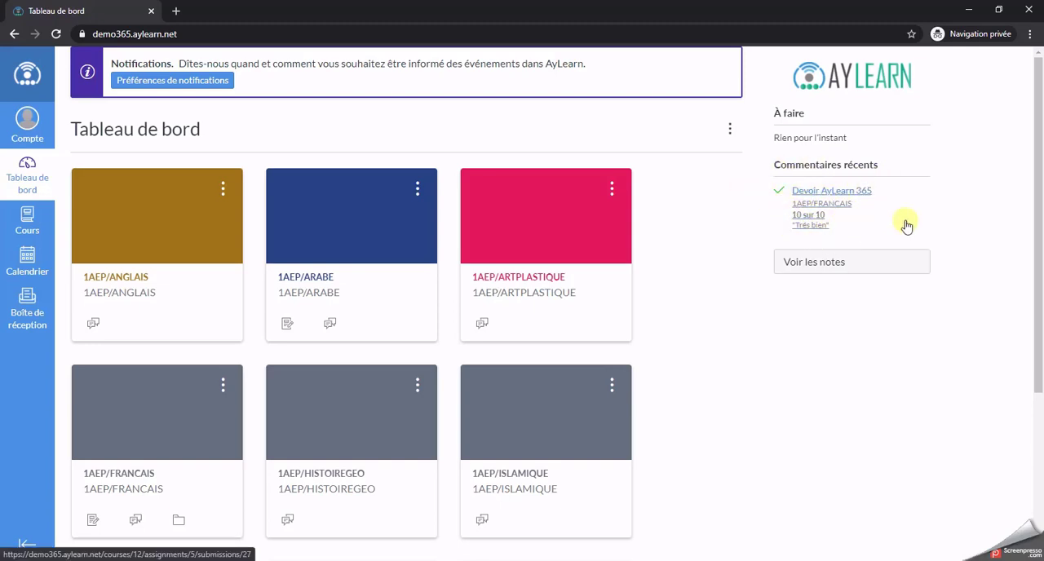
{"action": "left_click", "coordinate": [967, 10]}
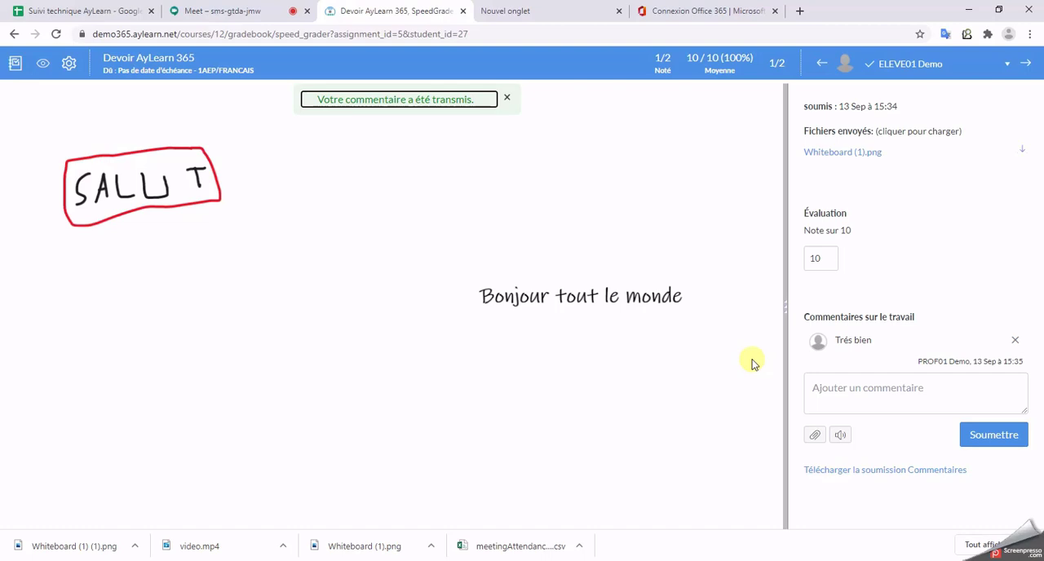
Step: Create a new test in the teacher's 1AEP/FRANCAIS course and title it "Test AyLearn 365"
{"action": "left_click", "coordinate": [13, 35]}
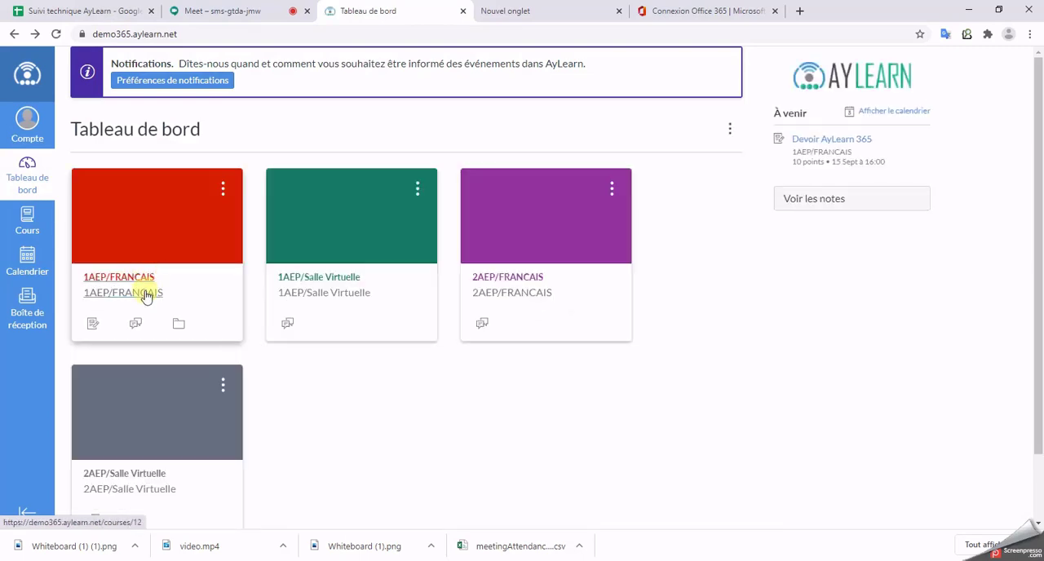
{"action": "left_click", "coordinate": [138, 287]}
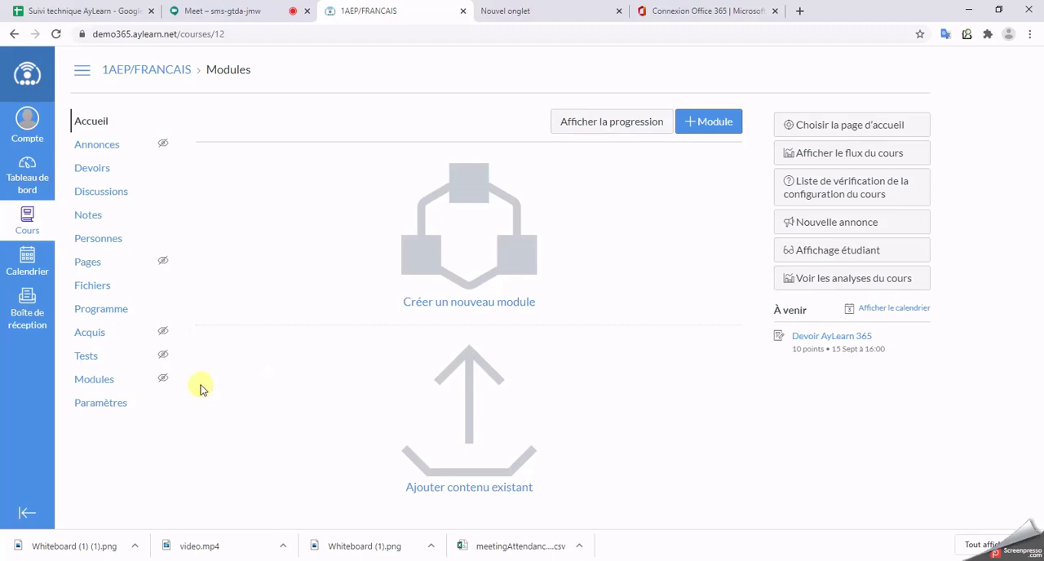
{"action": "left_click", "coordinate": [87, 357]}
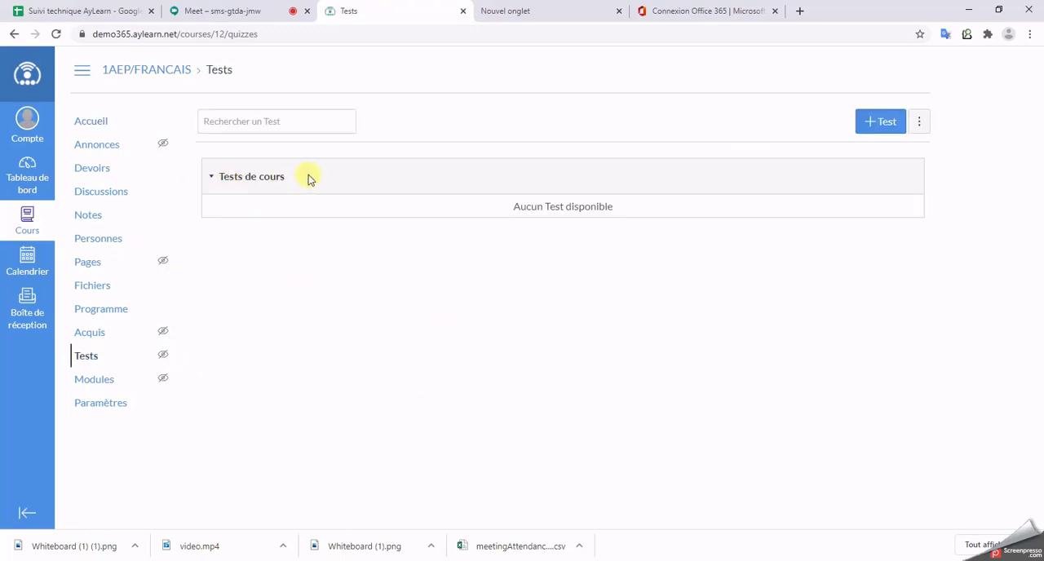
{"action": "left_click", "coordinate": [879, 127]}
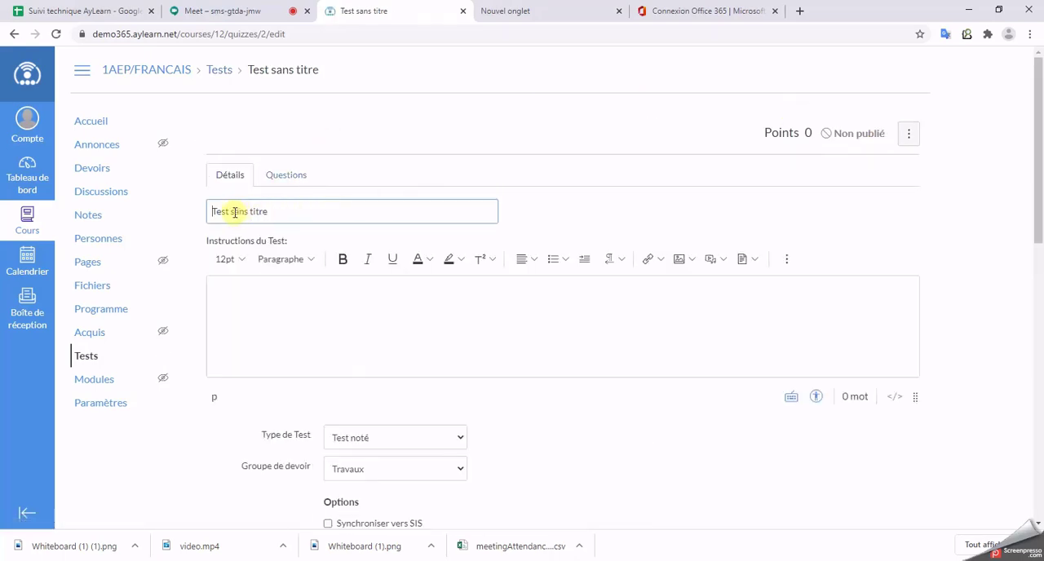
{"action": "left_click_drag", "start_coordinate": [232, 211], "coordinate": [294, 213]}
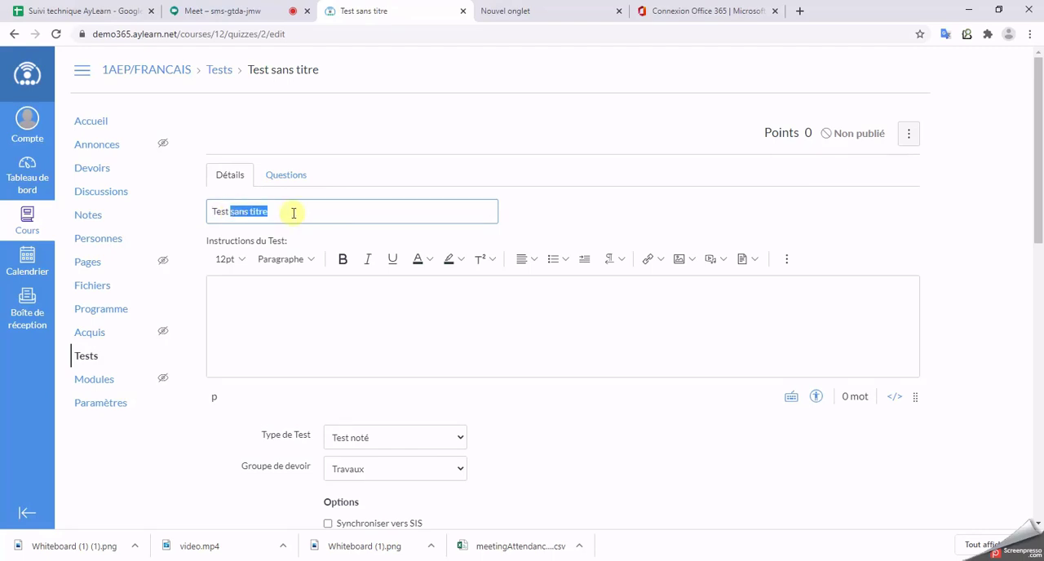
{"action": "type", "text": "AyLearn"}
Step: Try the Test d'entraînement type for the test and return the type to Test noté
{"action": "scroll", "coordinate": [704, 310], "scroll_direction": "down", "scroll_amount": 1}
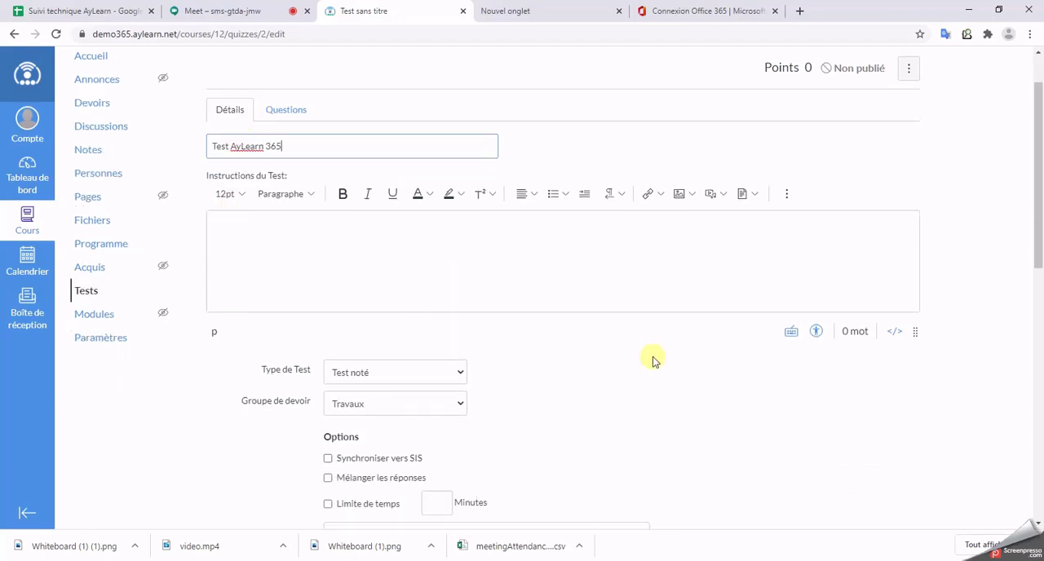
{"action": "scroll", "coordinate": [741, 345], "scroll_direction": "down", "scroll_amount": 3}
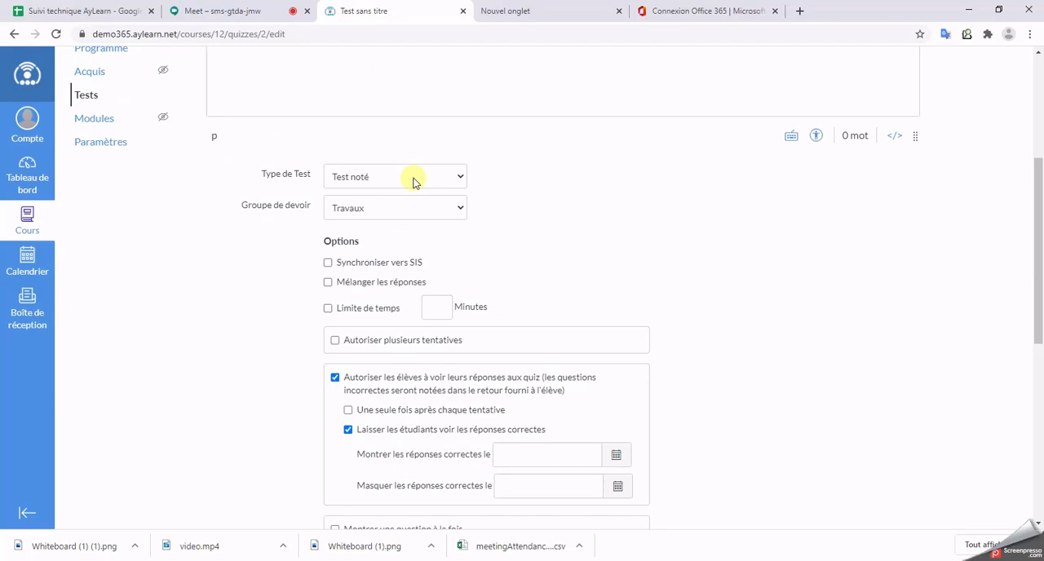
{"action": "left_click", "coordinate": [413, 181]}
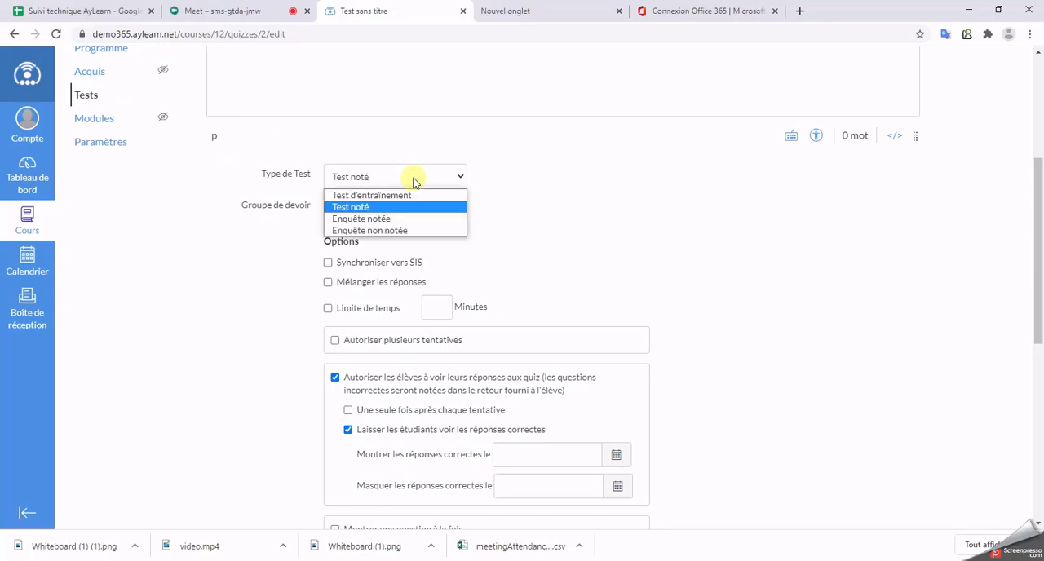
{"action": "left_click", "coordinate": [412, 181]}
{"action": "left_click", "coordinate": [412, 181]}
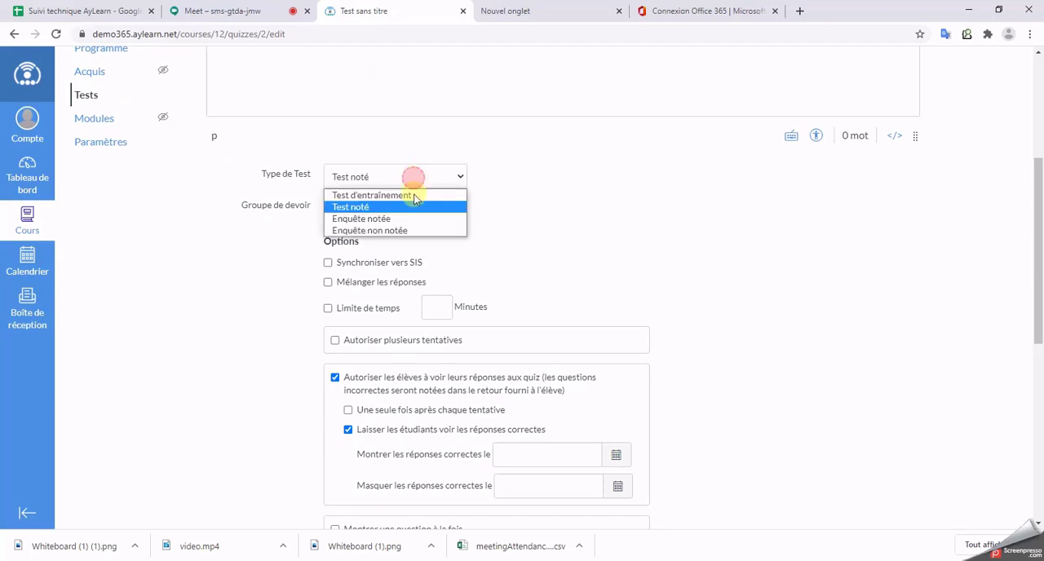
{"action": "left_click", "coordinate": [415, 197]}
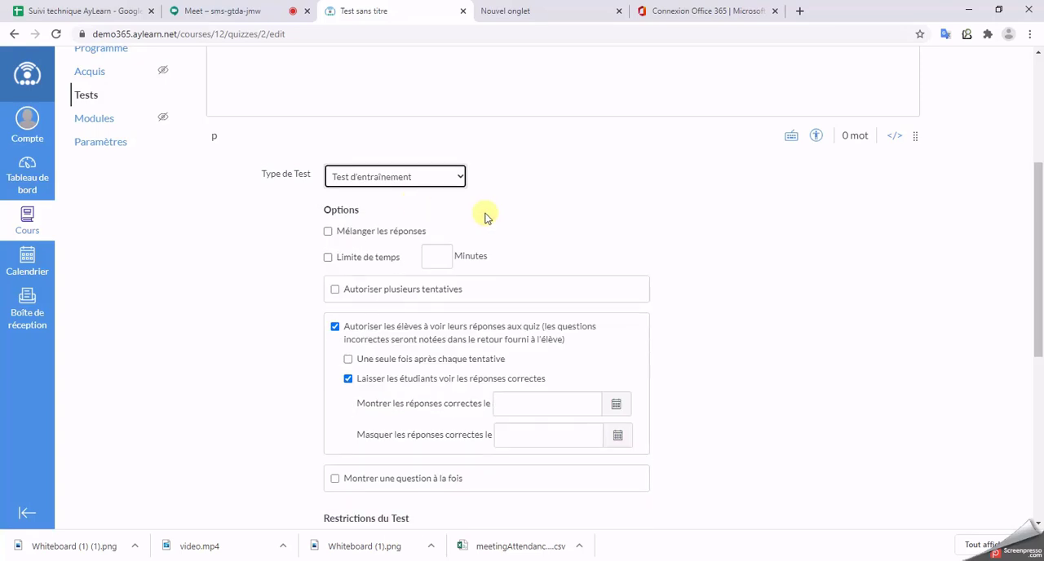
{"action": "left_click", "coordinate": [400, 176]}
{"action": "left_click", "coordinate": [381, 207]}
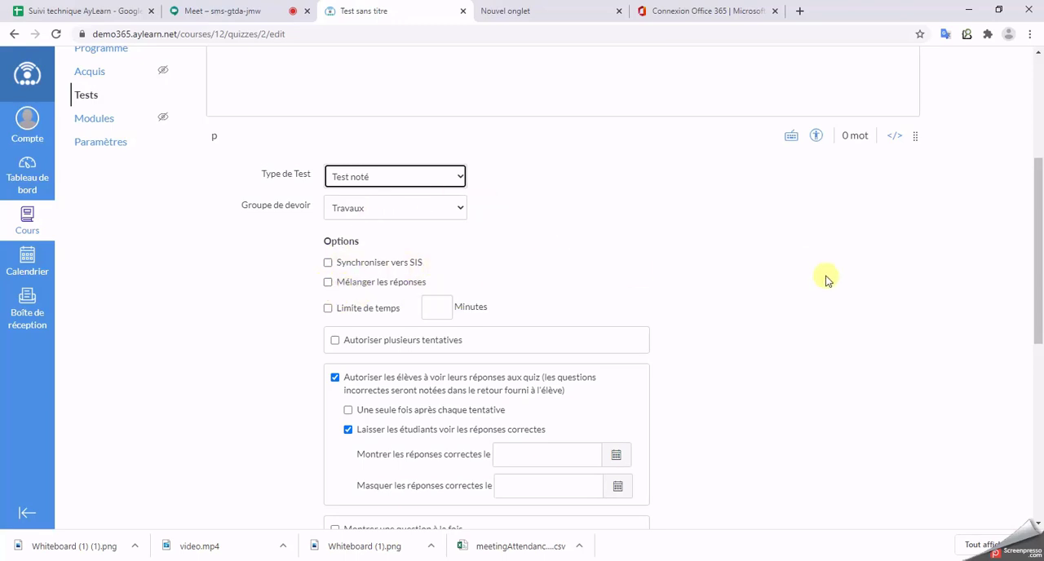
Step: Try the Mélanger les réponses option and set the test's time limit to 20 minutes
{"action": "scroll", "coordinate": [824, 277], "scroll_direction": "down", "scroll_amount": 1}
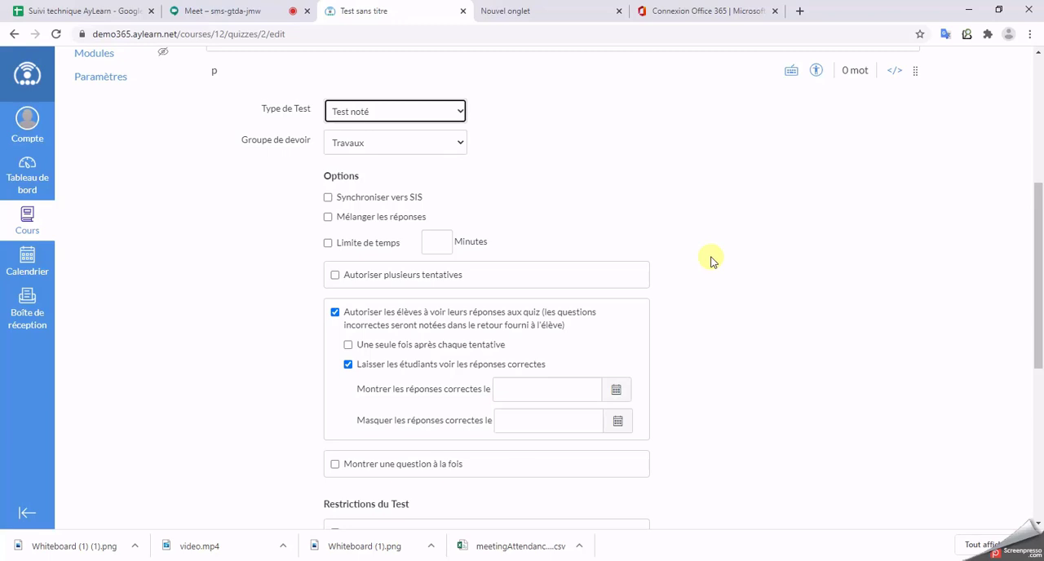
{"action": "left_click", "coordinate": [327, 218]}
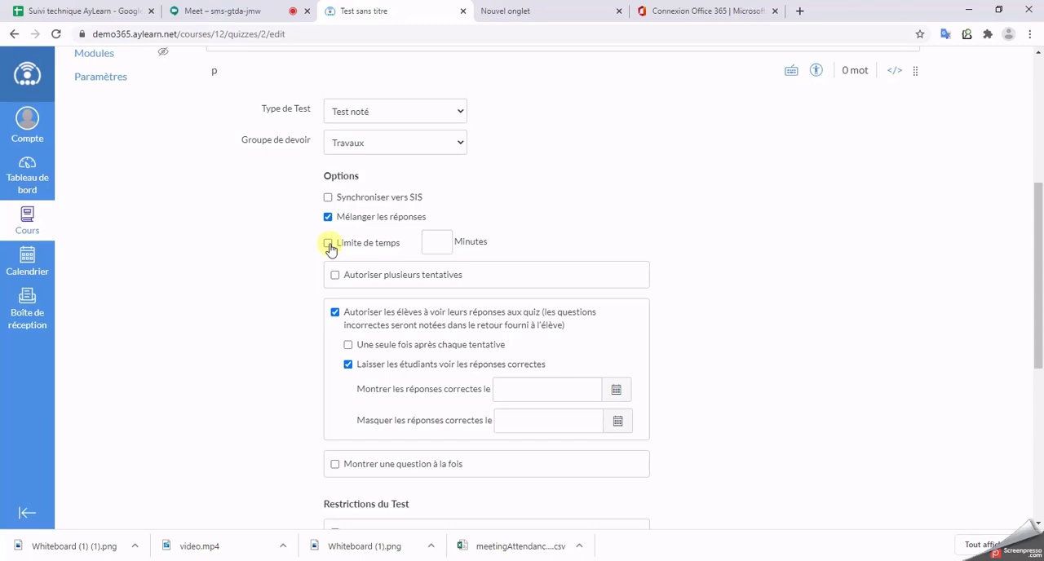
{"action": "left_click", "coordinate": [329, 245]}
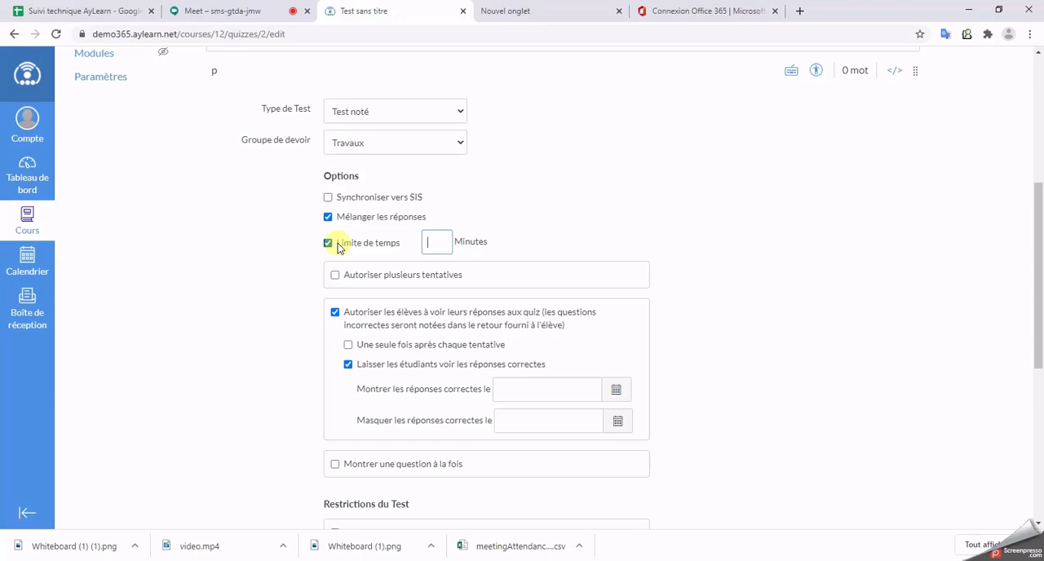
{"action": "left_click", "coordinate": [327, 244]}
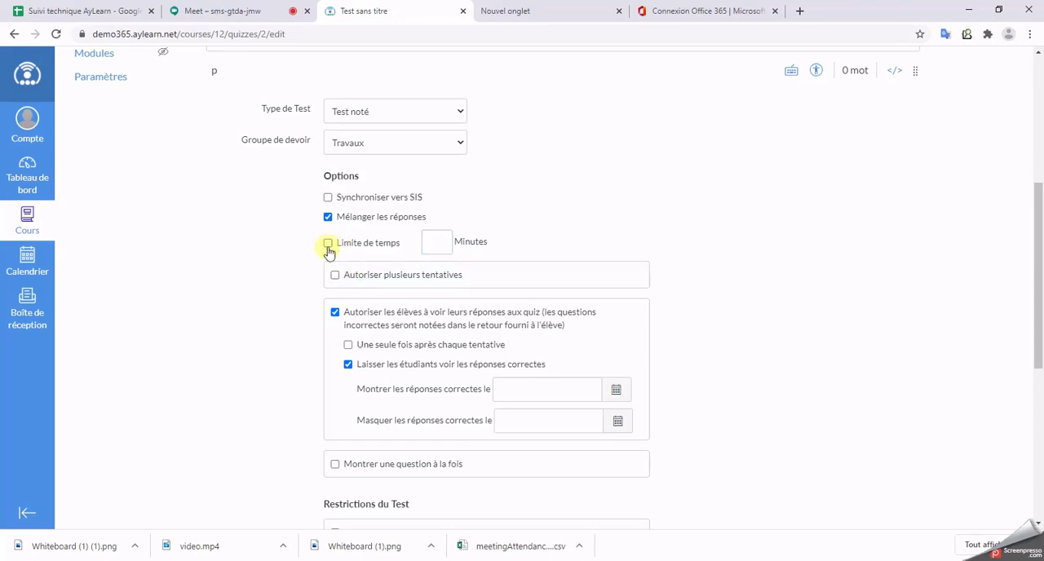
{"action": "left_click", "coordinate": [328, 244]}
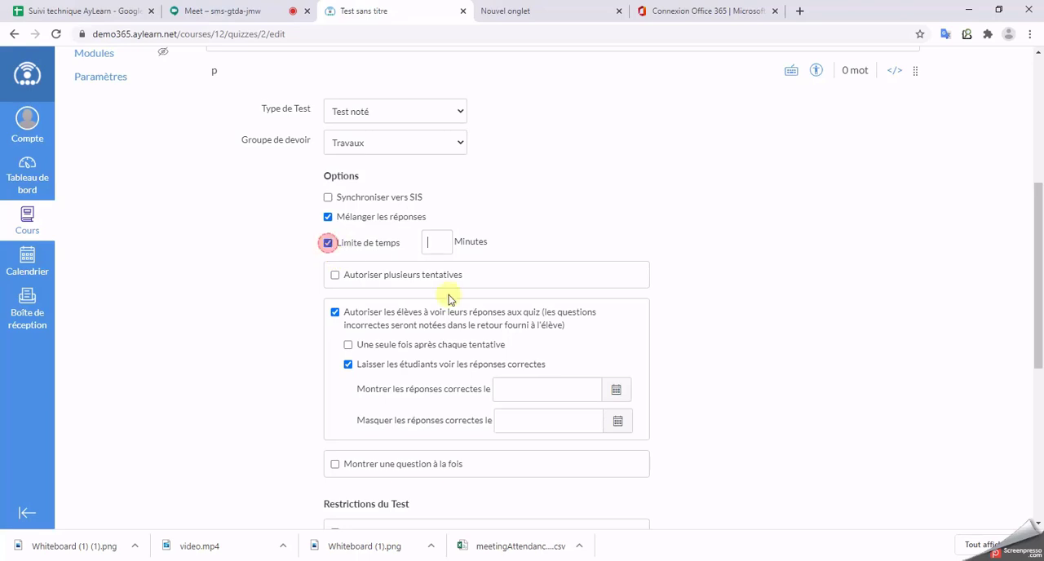
{"action": "left_click", "coordinate": [441, 245]}
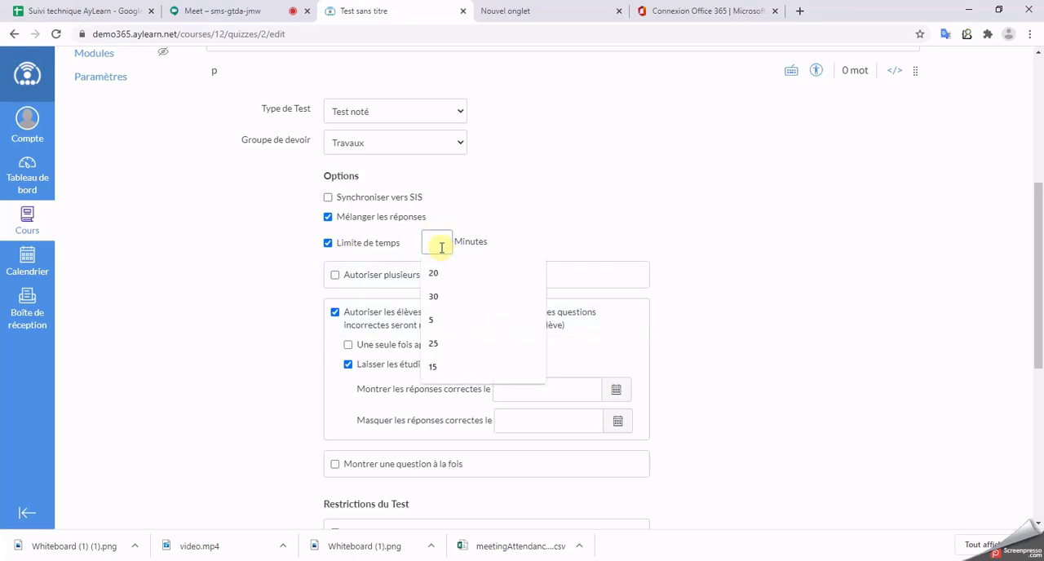
{"action": "type", "text": "20"}
{"action": "left_click", "coordinate": [832, 225]}
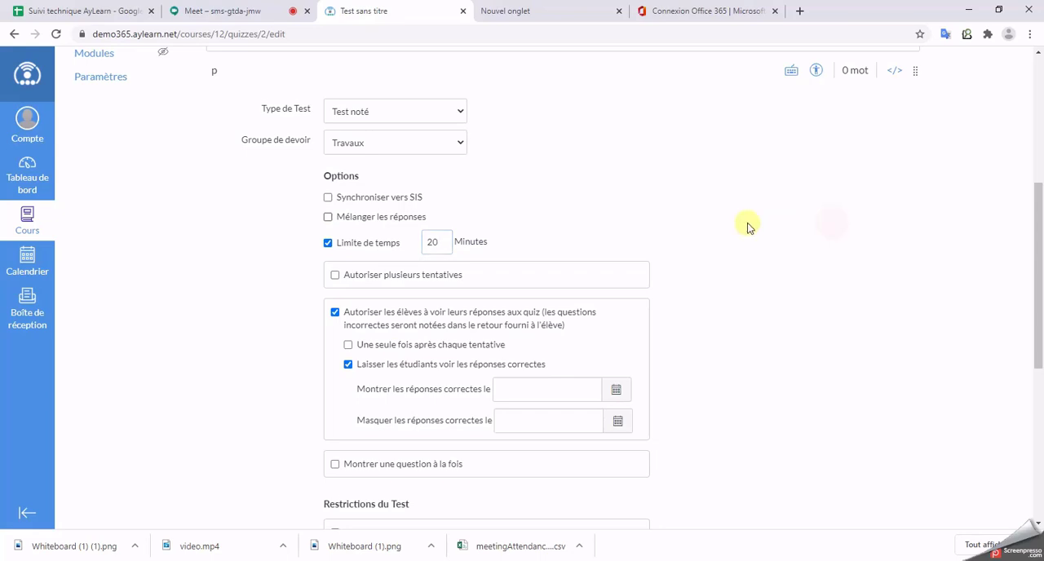
Step: Try allowing multiple attempts, limited to 3 with the highest score kept, and disable multiple attempts again
{"action": "left_click", "coordinate": [335, 276]}
{"action": "left_click", "coordinate": [335, 276]}
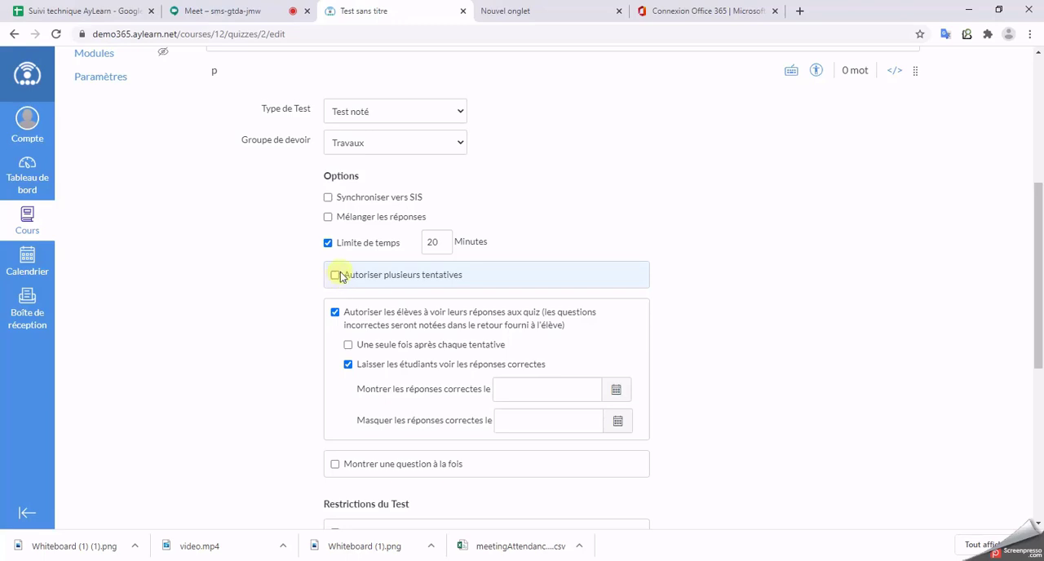
{"action": "left_click", "coordinate": [335, 275]}
{"action": "left_click", "coordinate": [335, 276]}
{"action": "left_click", "coordinate": [336, 276]}
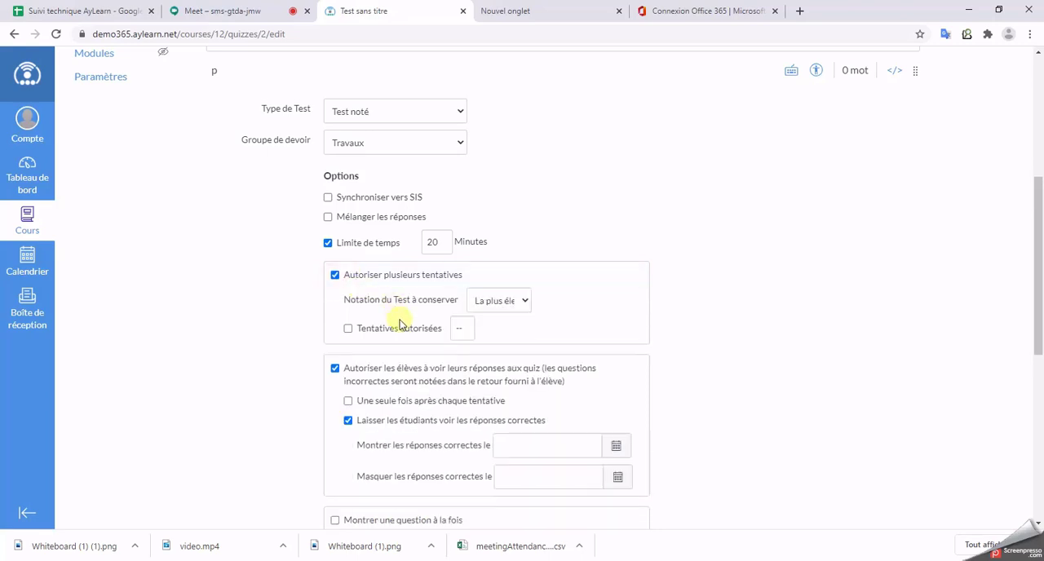
{"action": "left_click", "coordinate": [492, 307]}
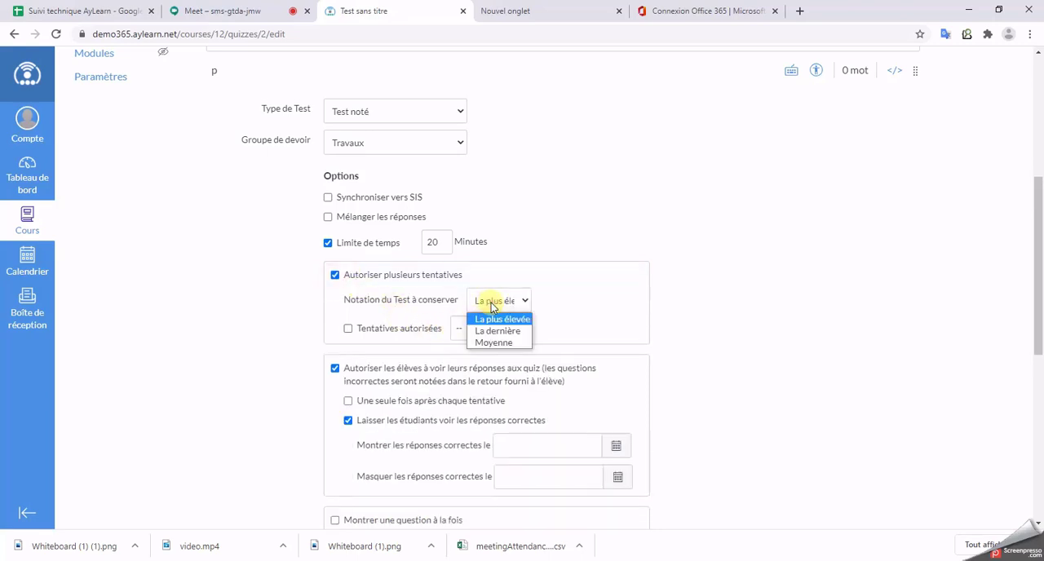
{"action": "left_click", "coordinate": [329, 310]}
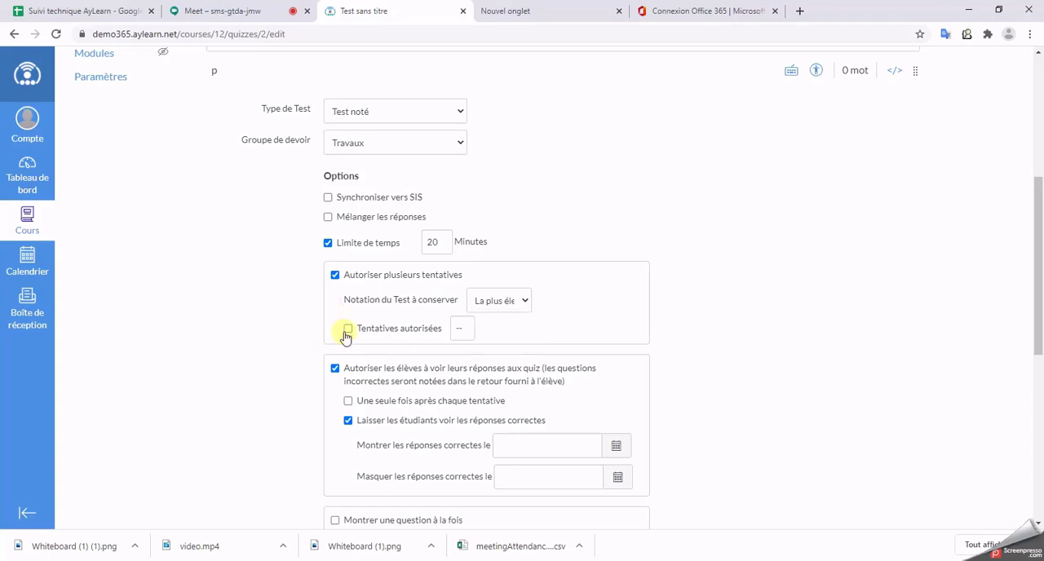
{"action": "left_click", "coordinate": [347, 331]}
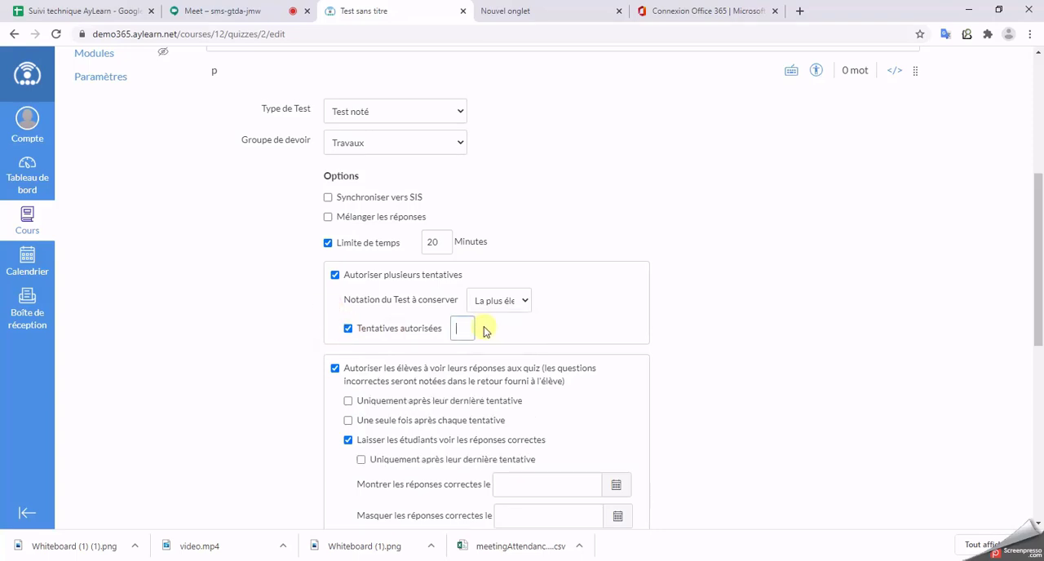
{"action": "type", "text": "3"}
{"action": "left_click", "coordinate": [511, 306]}
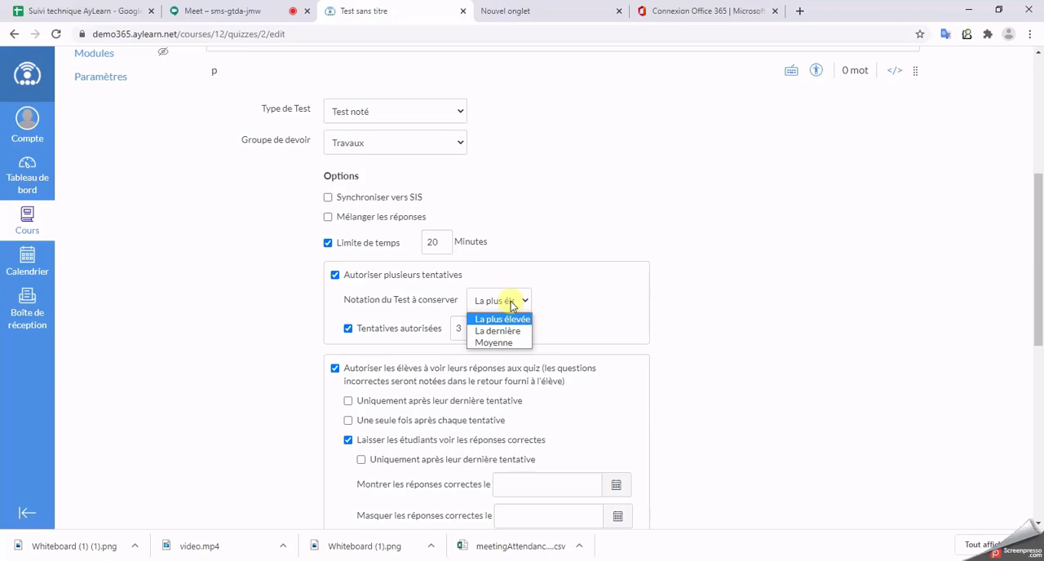
{"action": "left_click", "coordinate": [622, 323]}
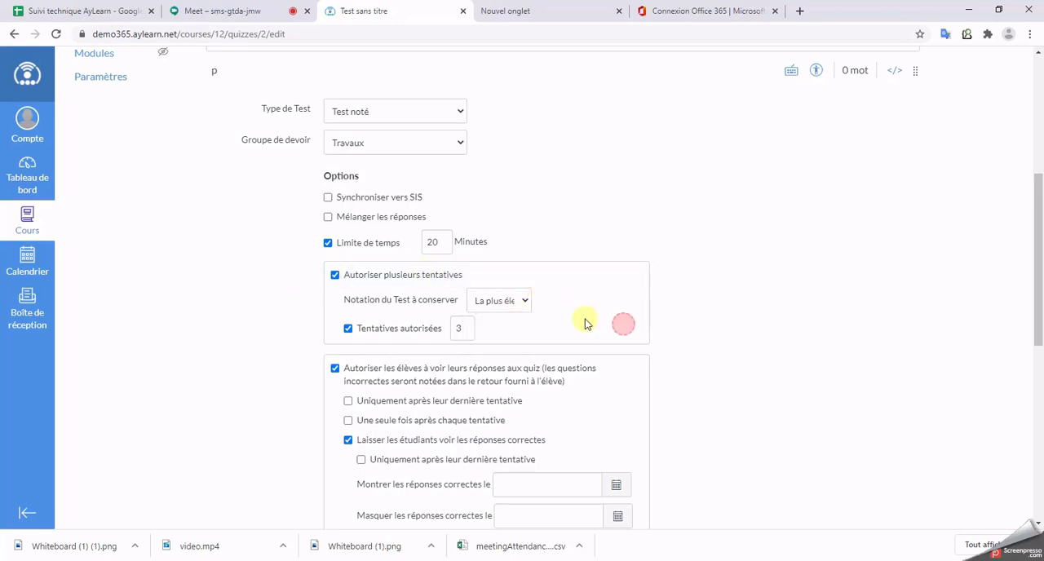
{"action": "left_click", "coordinate": [334, 277]}
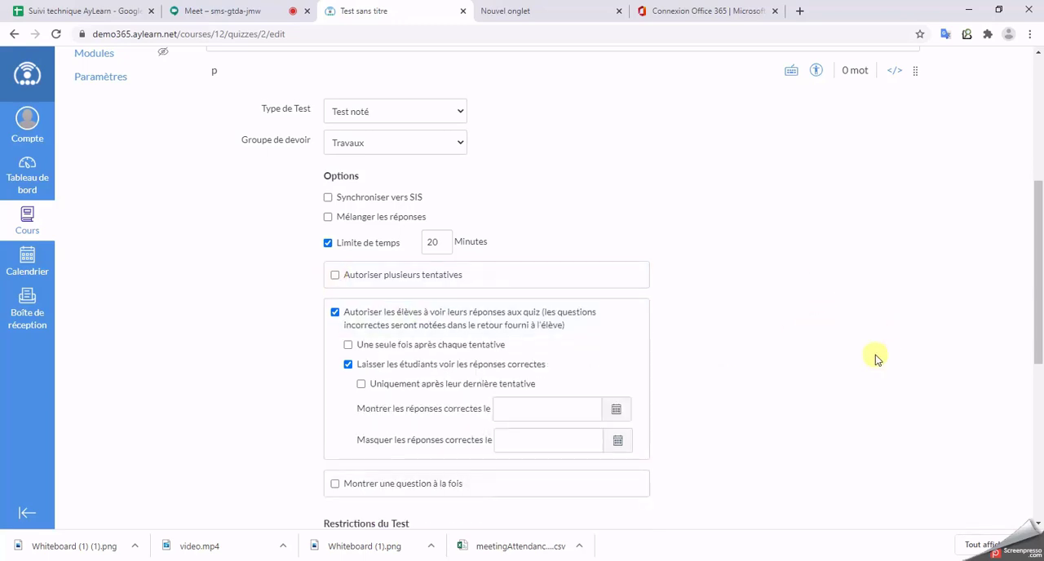
{"action": "scroll", "coordinate": [758, 314], "scroll_direction": "down", "scroll_amount": 2}
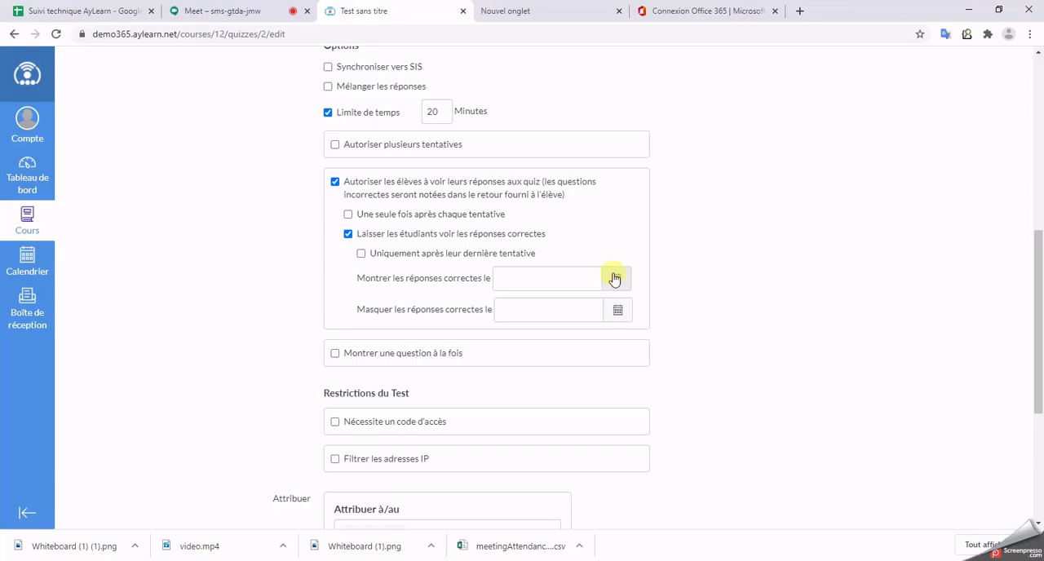
Step: Try 13 Sept 2020 12:00 as the date for showing the correct answers and clear that date again
{"action": "left_click", "coordinate": [614, 279]}
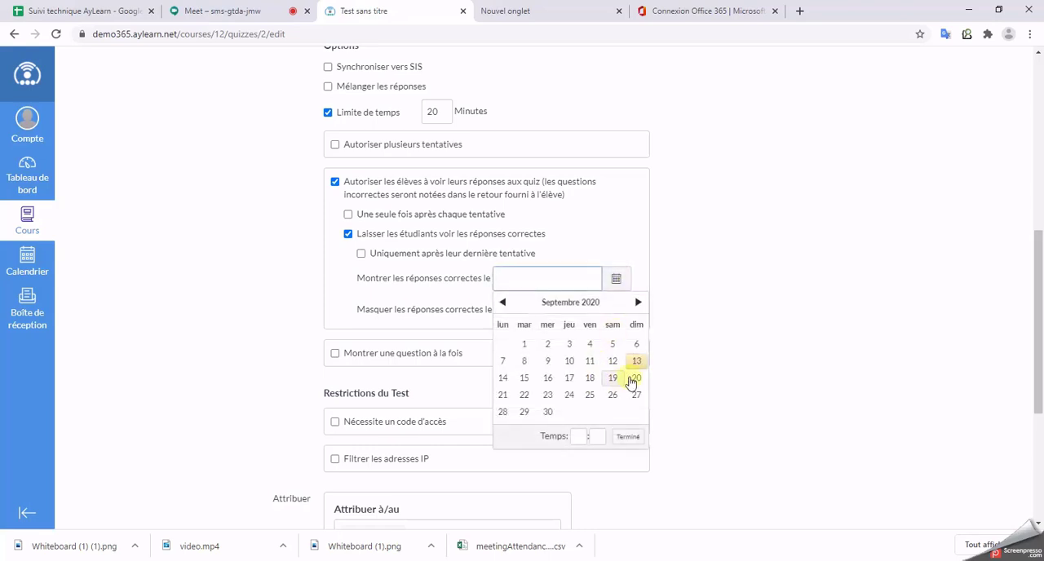
{"action": "left_click", "coordinate": [636, 361]}
{"action": "left_click", "coordinate": [577, 439]}
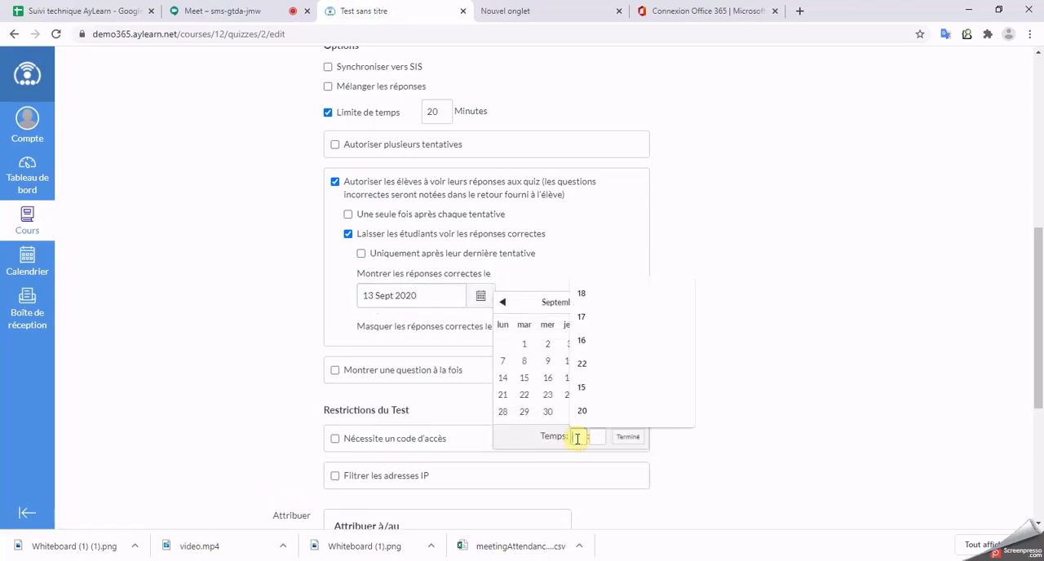
{"action": "type", "text": "12"}
{"action": "key", "text": "Tab"}
{"action": "type", "text": "00"}
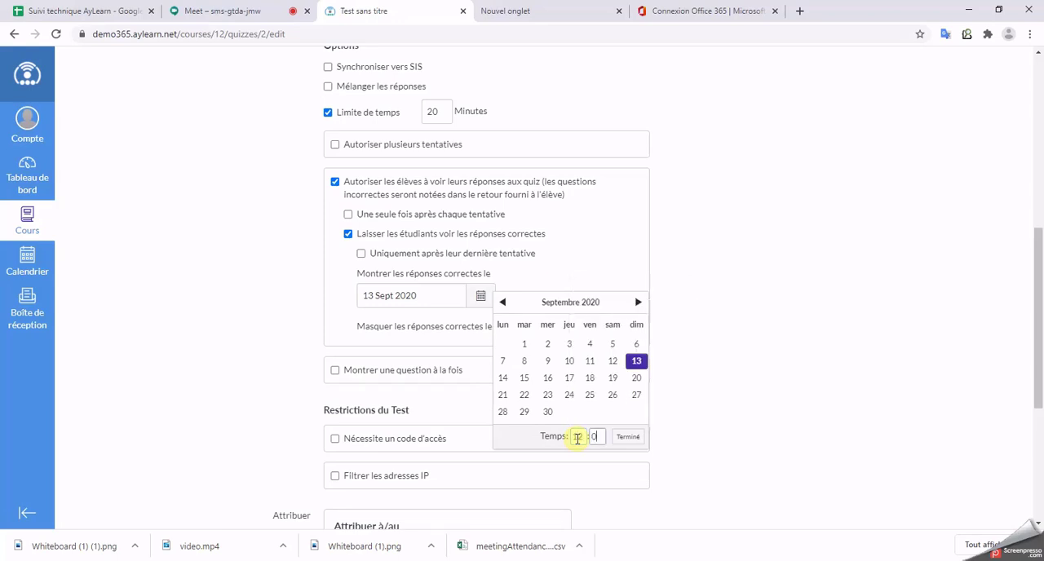
{"action": "left_click", "coordinate": [623, 438]}
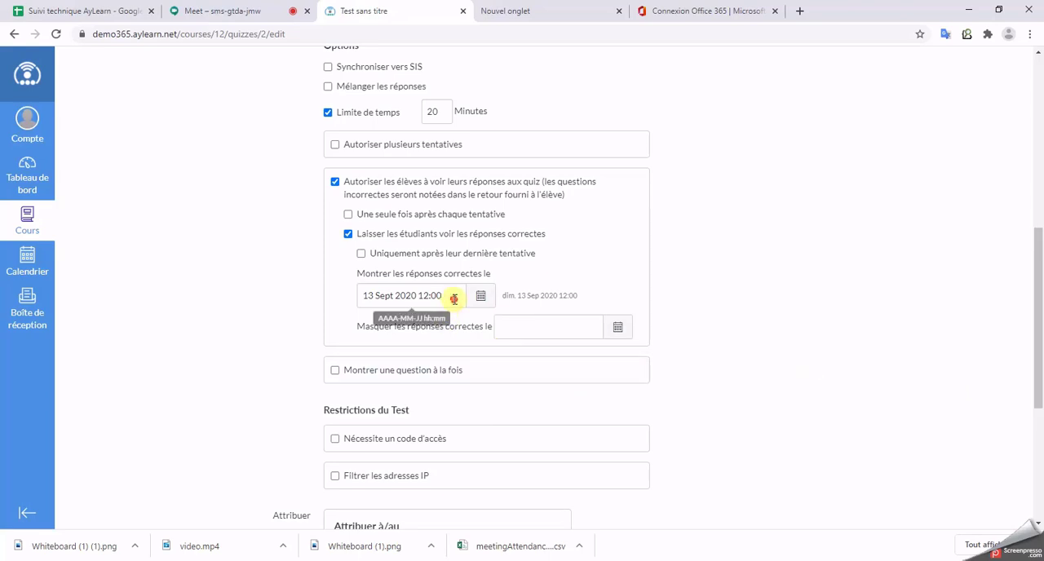
{"action": "left_click_drag", "start_coordinate": [453, 299], "coordinate": [361, 287]}
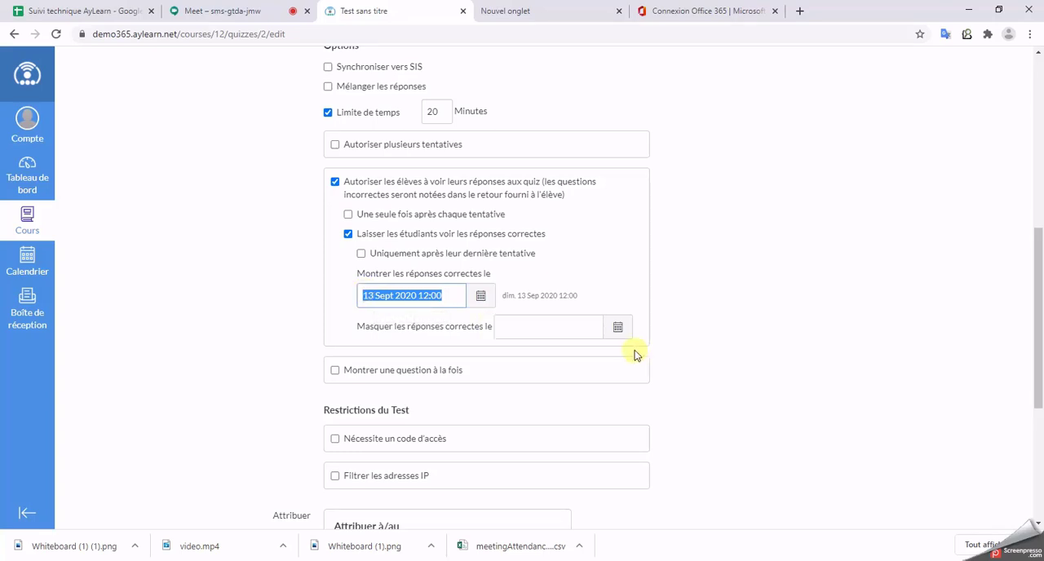
{"action": "key", "text": "BackSpace"}
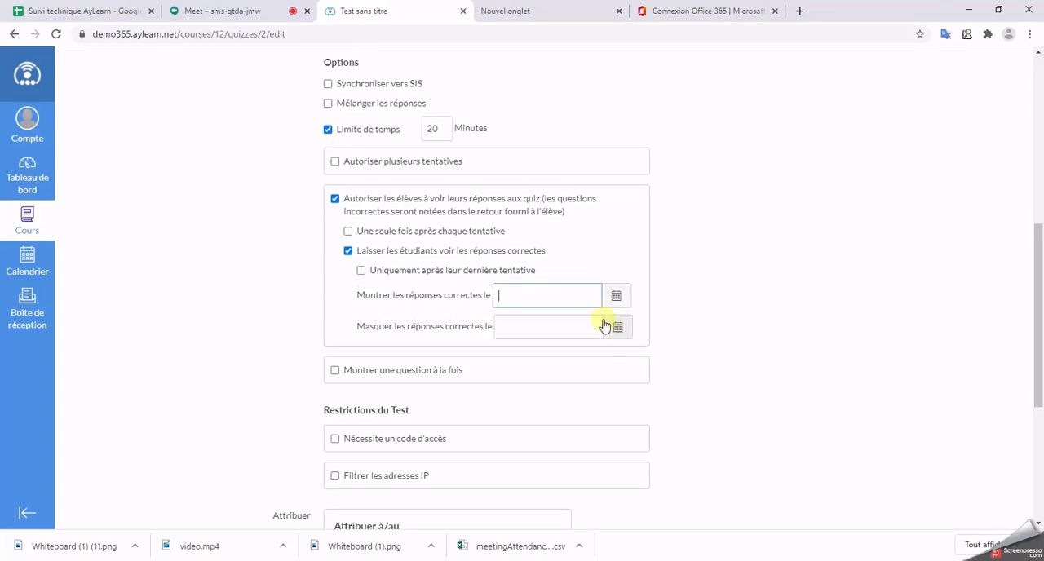
Step: Enable the Montrer une question à la fois option for the test
{"action": "scroll", "coordinate": [721, 296], "scroll_direction": "down", "scroll_amount": 1}
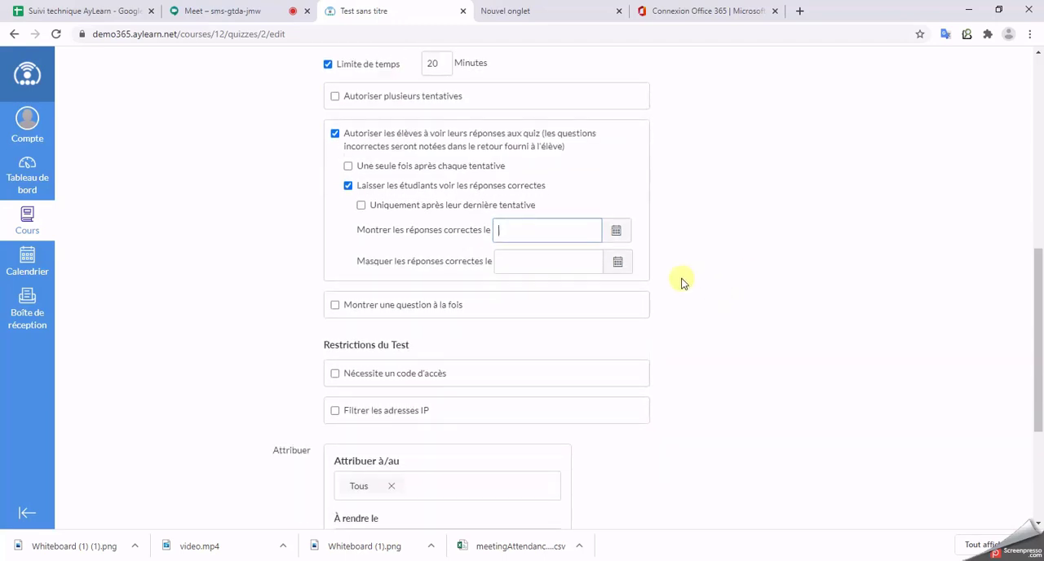
{"action": "scroll", "coordinate": [680, 279], "scroll_direction": "down", "scroll_amount": 2}
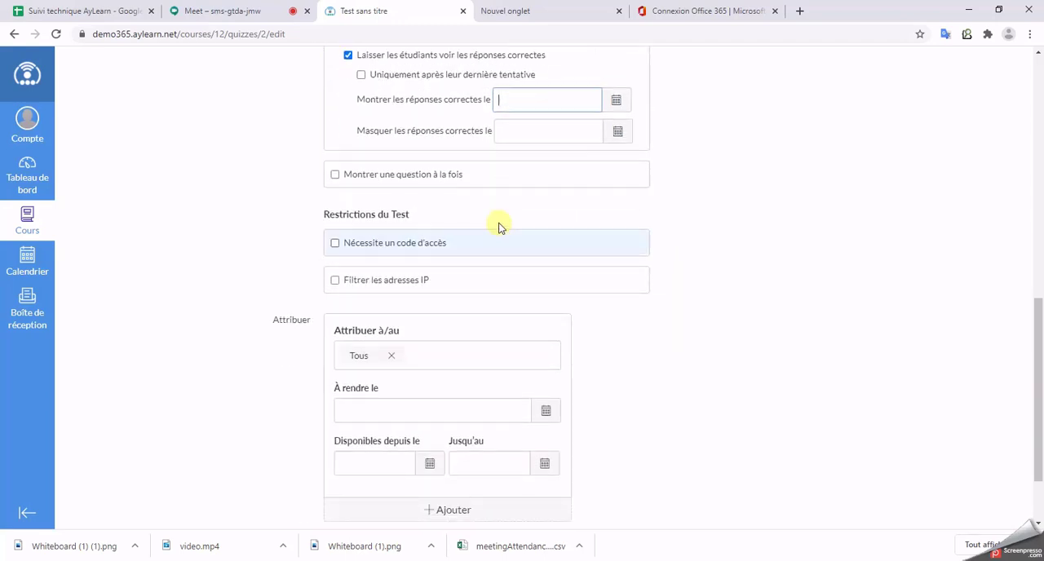
{"action": "left_click", "coordinate": [356, 178]}
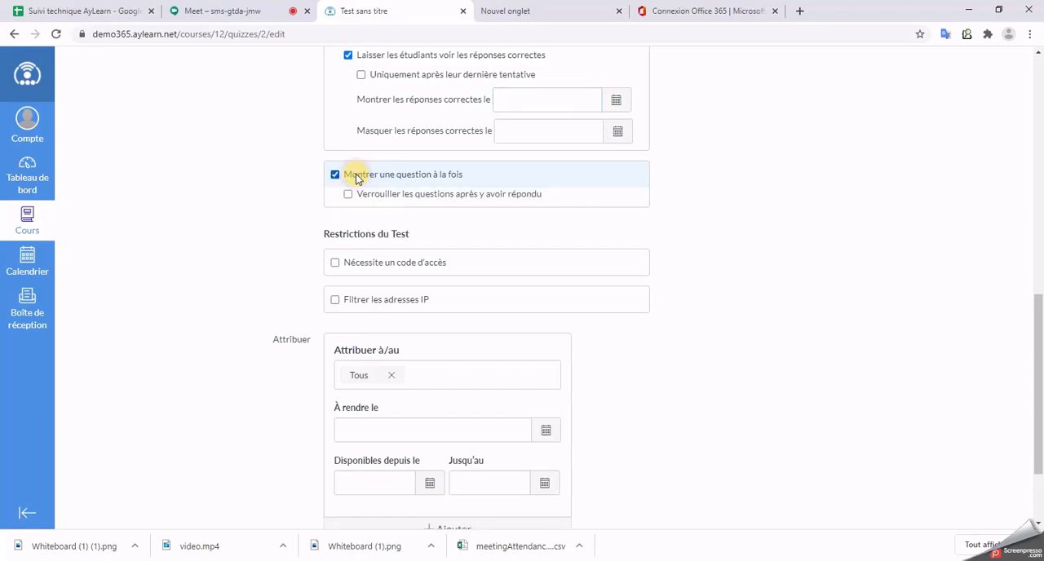
{"action": "scroll", "coordinate": [484, 292], "scroll_direction": "down", "scroll_amount": 2}
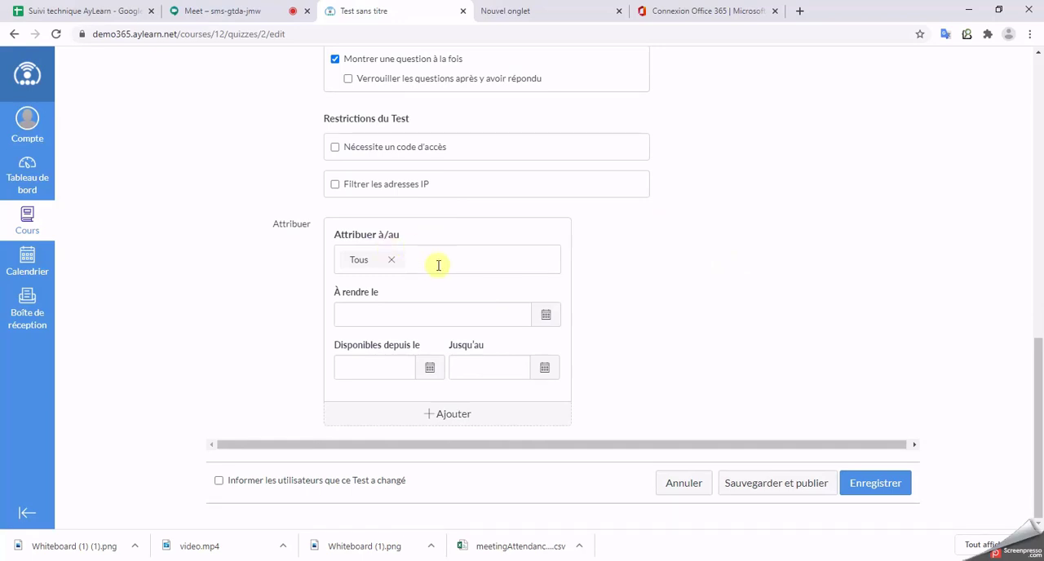
Step: Keep the test assigned to Tous and set its À rendre le date to 13 Sep 23:59
{"action": "scroll", "coordinate": [463, 221], "scroll_direction": "up", "scroll_amount": 9}
{"action": "scroll", "coordinate": [406, 292], "scroll_direction": "down", "scroll_amount": 5}
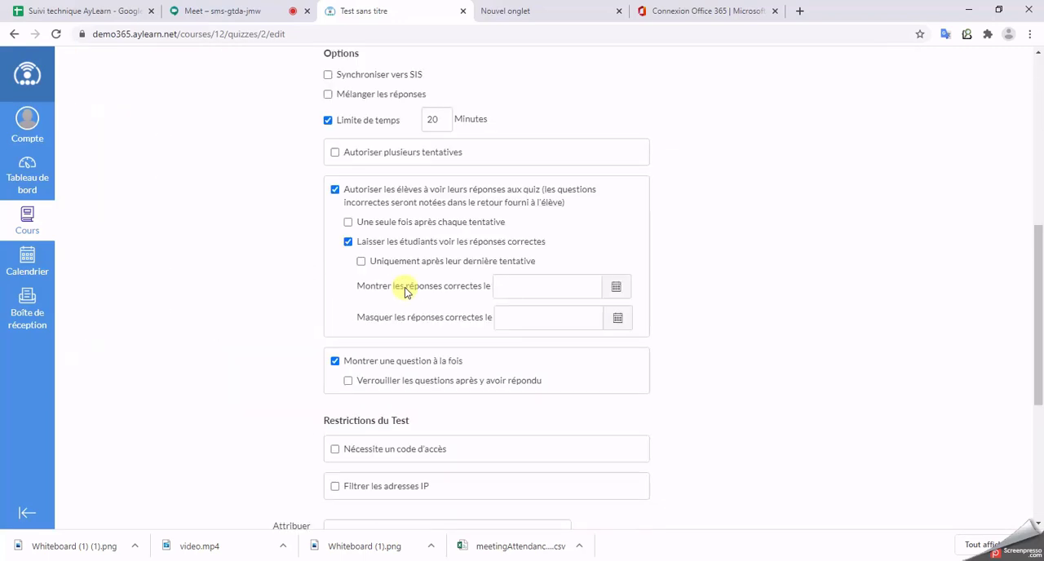
{"action": "scroll", "coordinate": [405, 292], "scroll_direction": "down", "scroll_amount": 4}
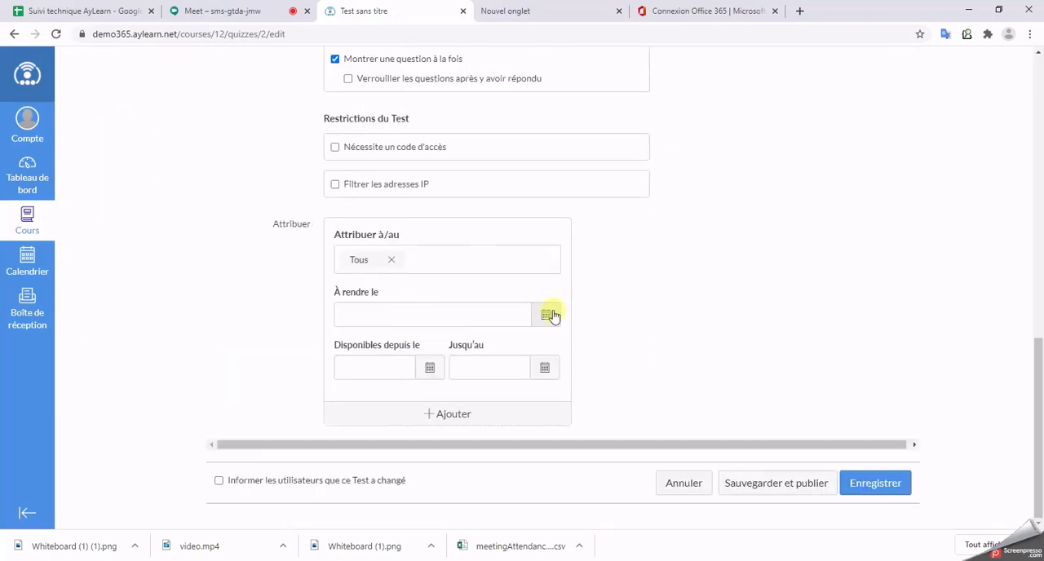
{"action": "left_click", "coordinate": [450, 261]}
{"action": "left_click", "coordinate": [671, 305]}
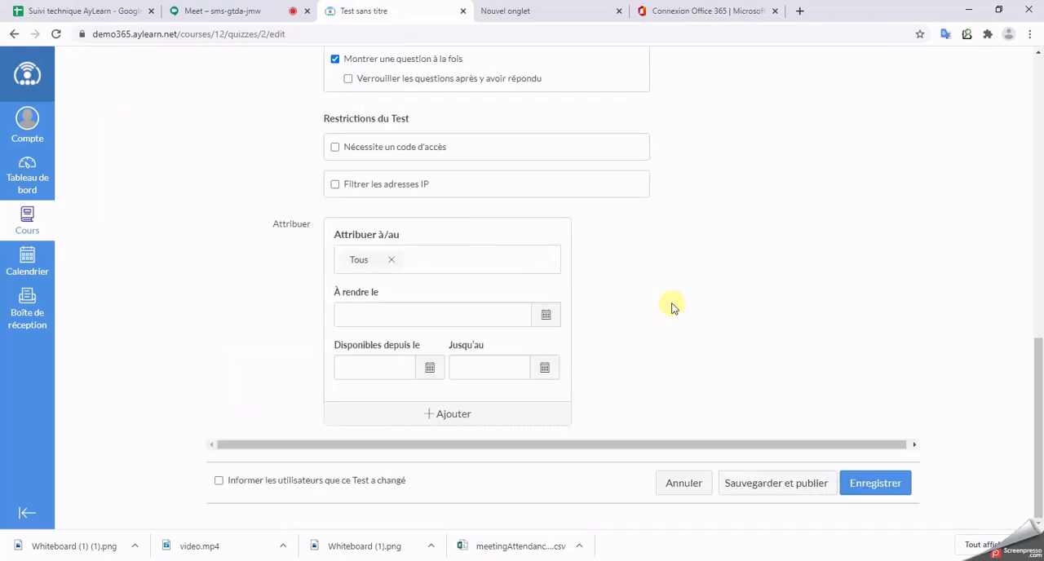
{"action": "left_click", "coordinate": [544, 328]}
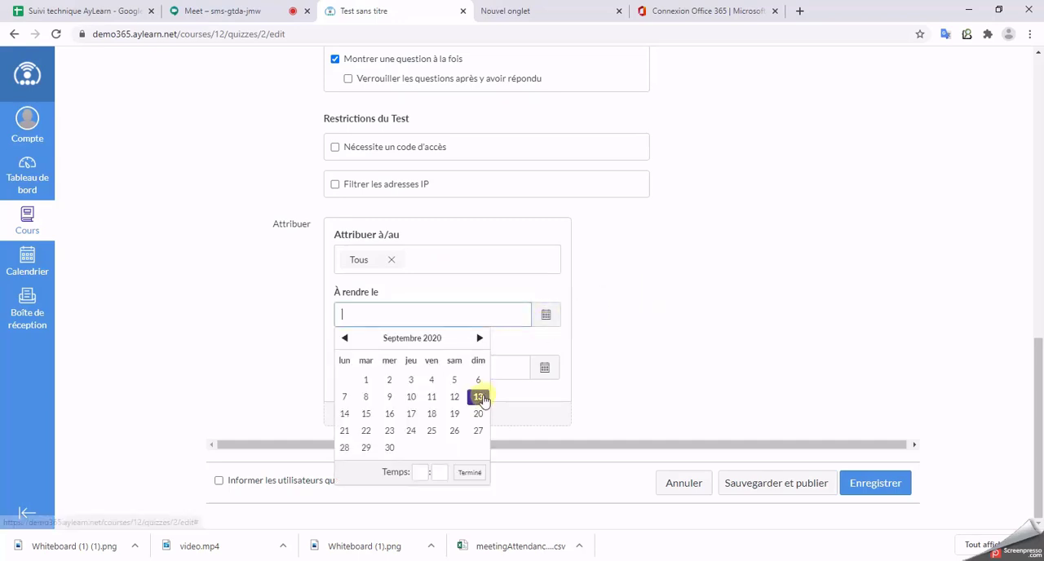
{"action": "left_click", "coordinate": [479, 397]}
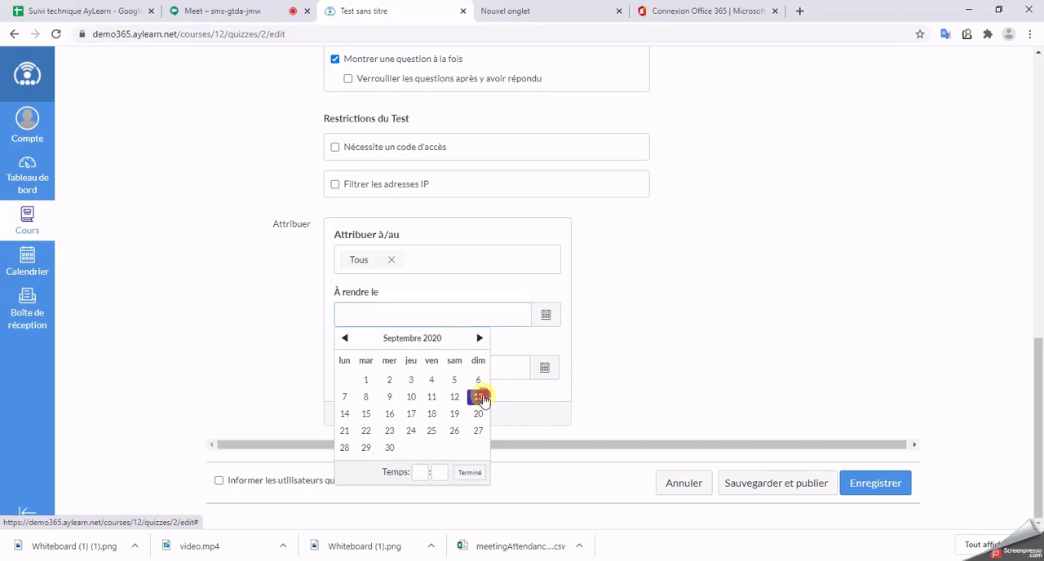
{"action": "left_click", "coordinate": [676, 359]}
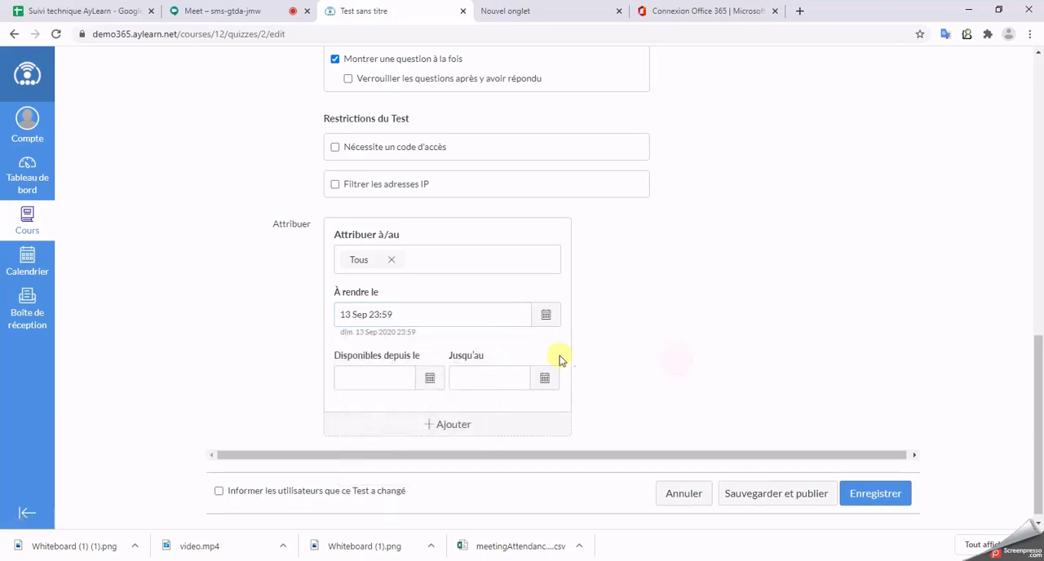
Step: Make the test available from 13 Sep 0:00 until 13 Sep 23:59
{"action": "left_click", "coordinate": [430, 378]}
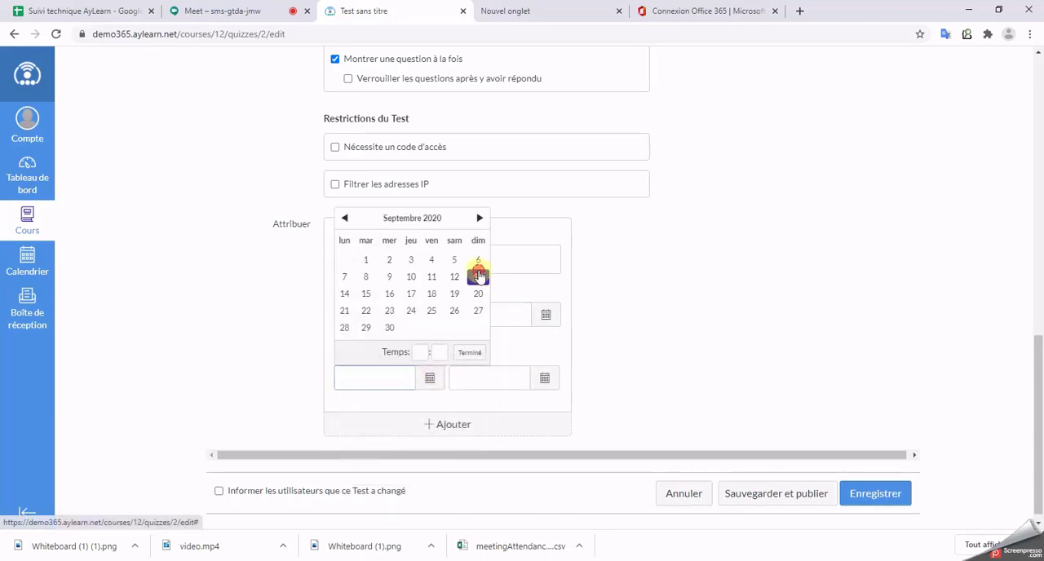
{"action": "left_click", "coordinate": [478, 279]}
{"action": "left_click", "coordinate": [544, 378]}
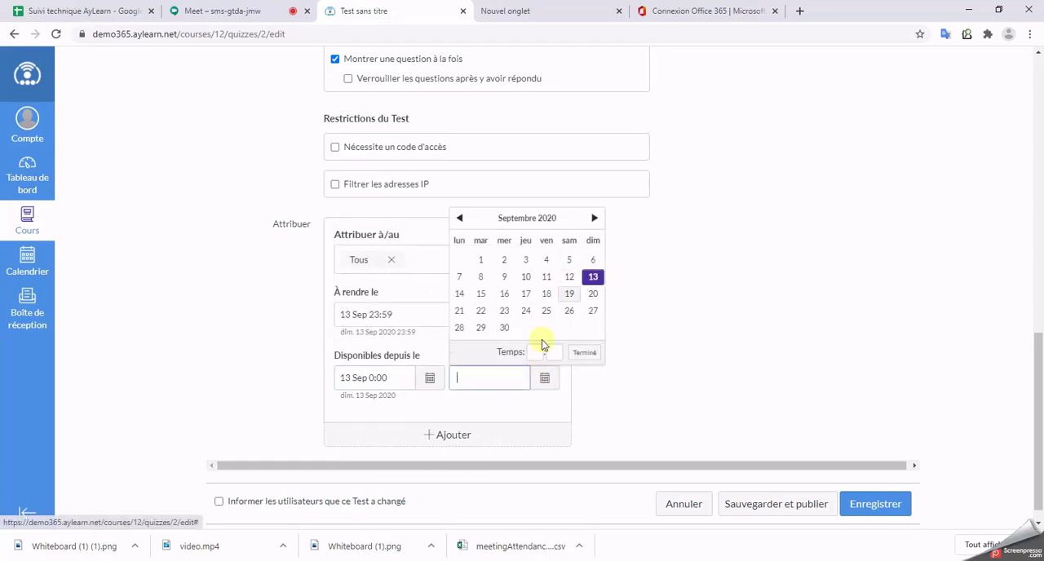
{"action": "left_click", "coordinate": [592, 278]}
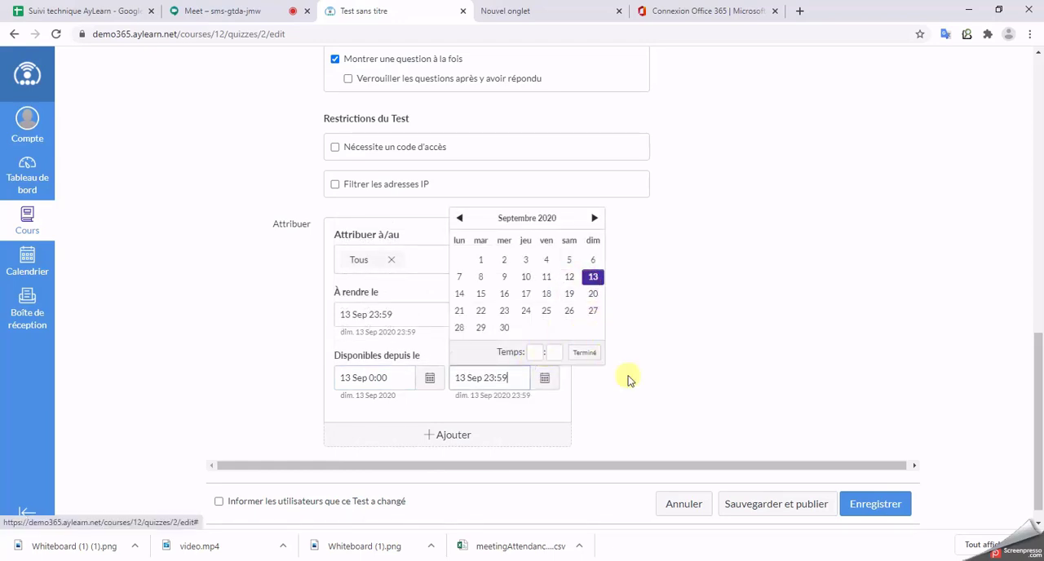
{"action": "left_click", "coordinate": [696, 373]}
Step: Enable the Mélanger les réponses option and review the test's other settings
{"action": "scroll", "coordinate": [785, 371], "scroll_direction": "up", "scroll_amount": 5}
{"action": "scroll", "coordinate": [620, 338], "scroll_direction": "up", "scroll_amount": 5}
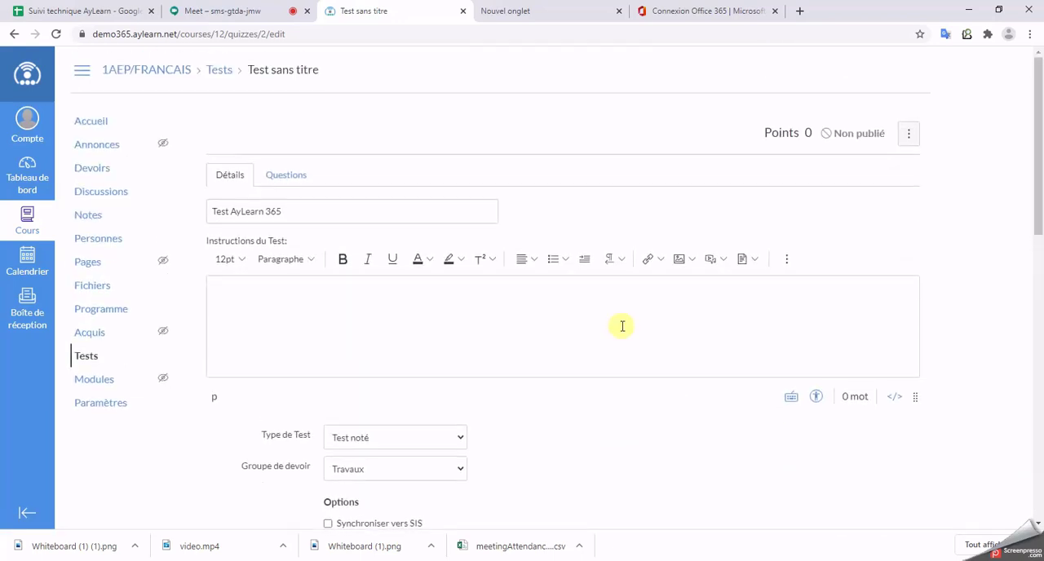
{"action": "left_click_drag", "start_coordinate": [301, 211], "coordinate": [202, 206]}
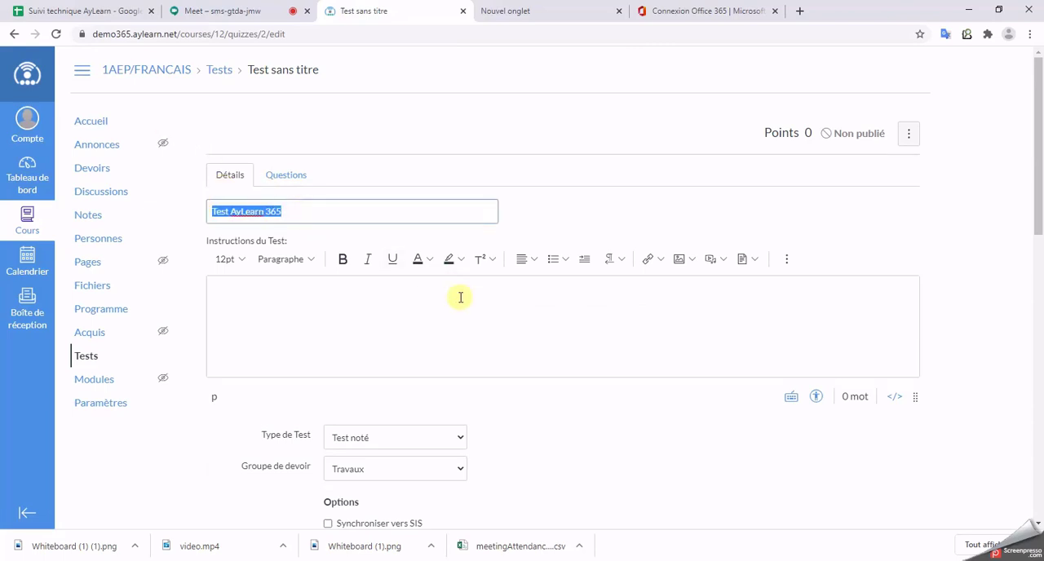
{"action": "scroll", "coordinate": [466, 356], "scroll_direction": "down", "scroll_amount": 2}
{"action": "left_click", "coordinate": [329, 414]}
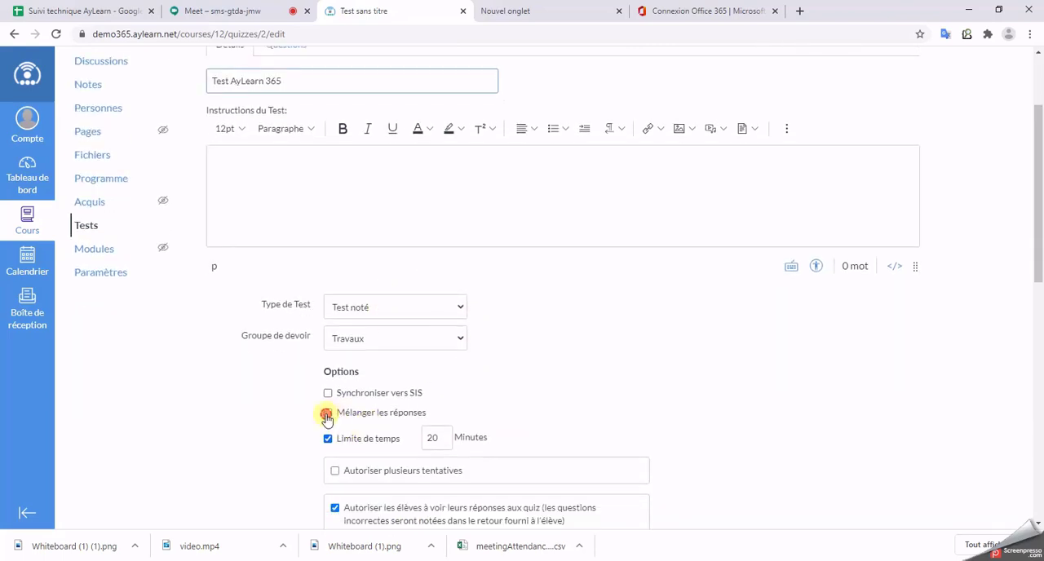
{"action": "scroll", "coordinate": [522, 433], "scroll_direction": "down", "scroll_amount": 3}
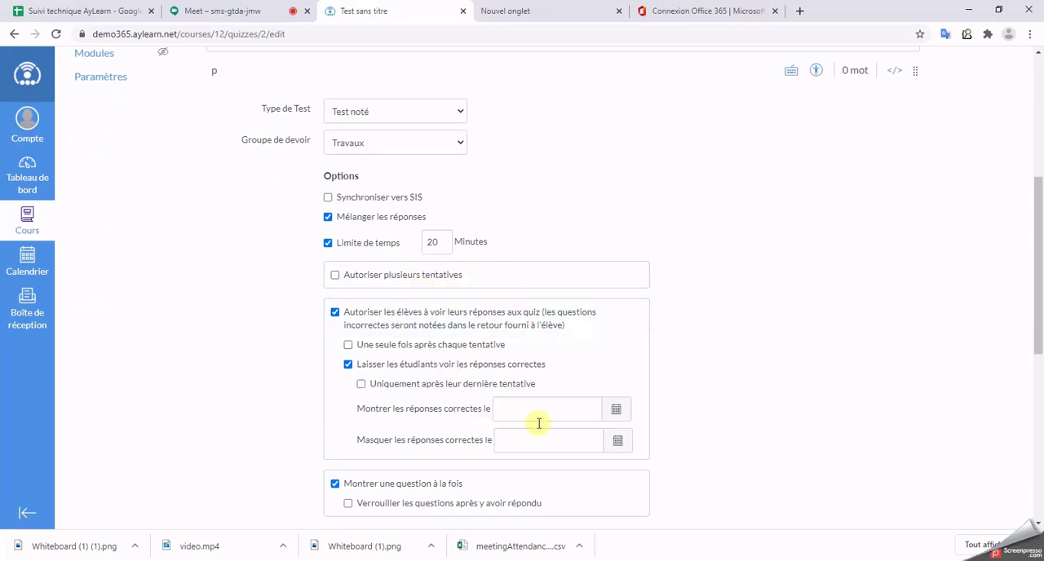
{"action": "scroll", "coordinate": [511, 417], "scroll_direction": "down", "scroll_amount": 5}
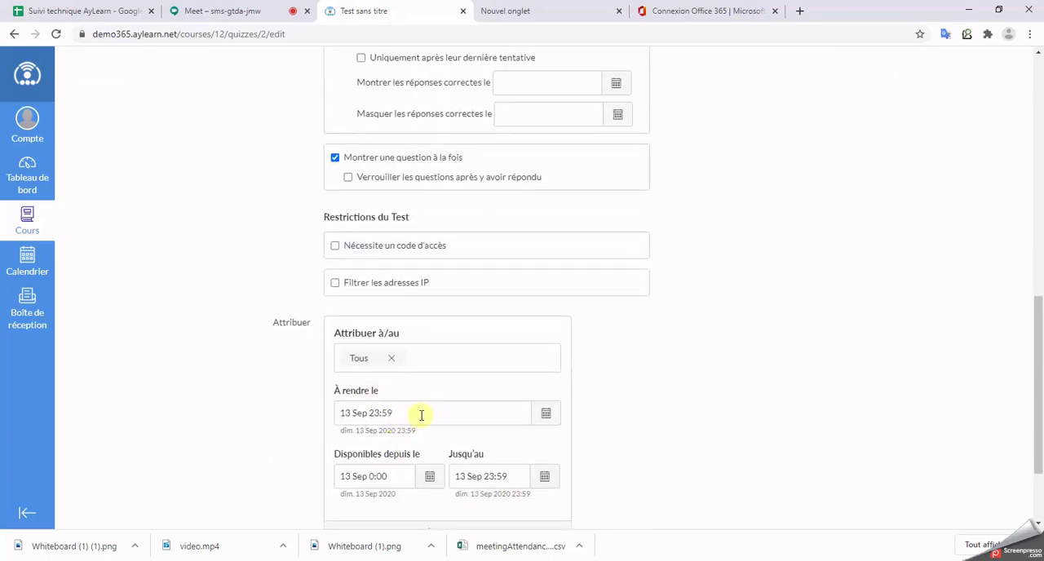
Step: Add a new question to the test and name it "Question 1"
{"action": "scroll", "coordinate": [419, 411], "scroll_direction": "up", "scroll_amount": 10}
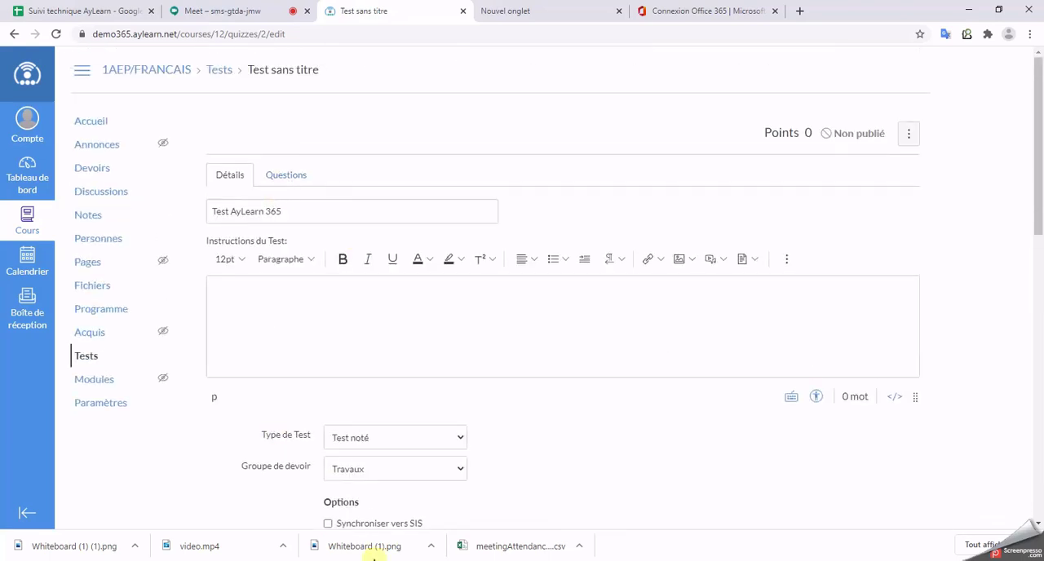
{"action": "left_click", "coordinate": [292, 177]}
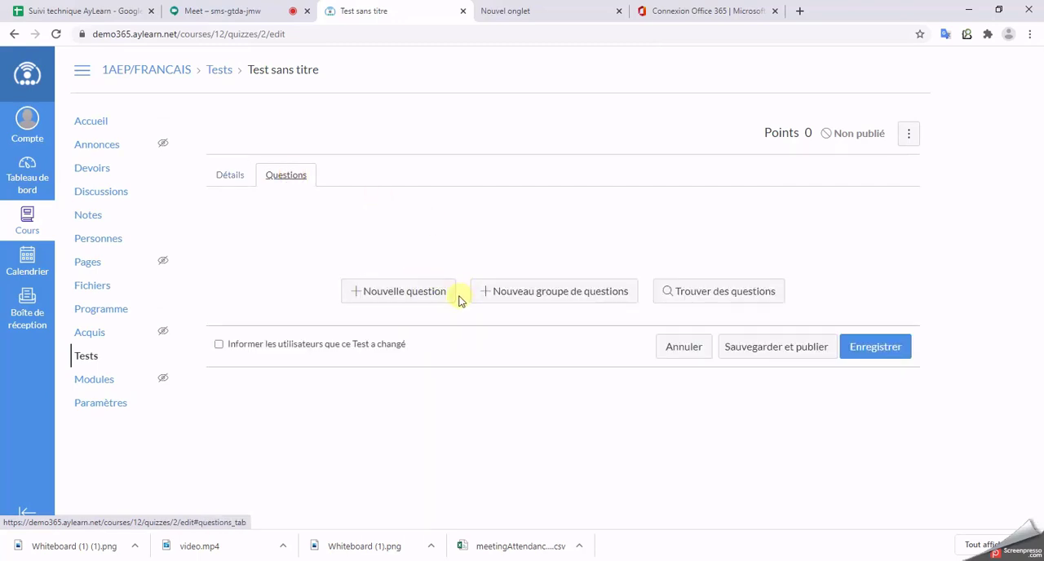
{"action": "left_click", "coordinate": [395, 292]}
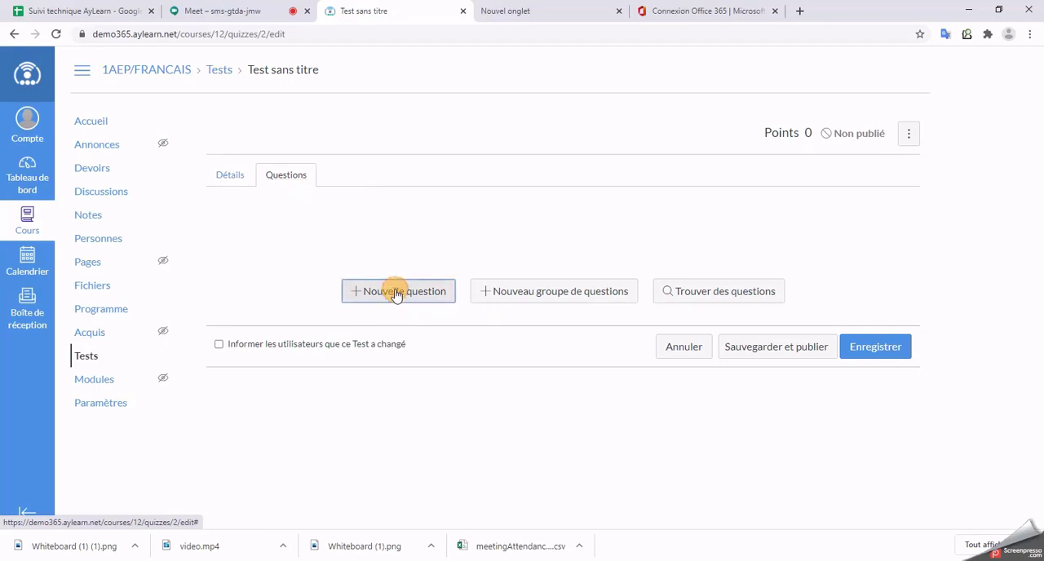
{"action": "left_click", "coordinate": [436, 306]}
{"action": "left_click", "coordinate": [292, 237]}
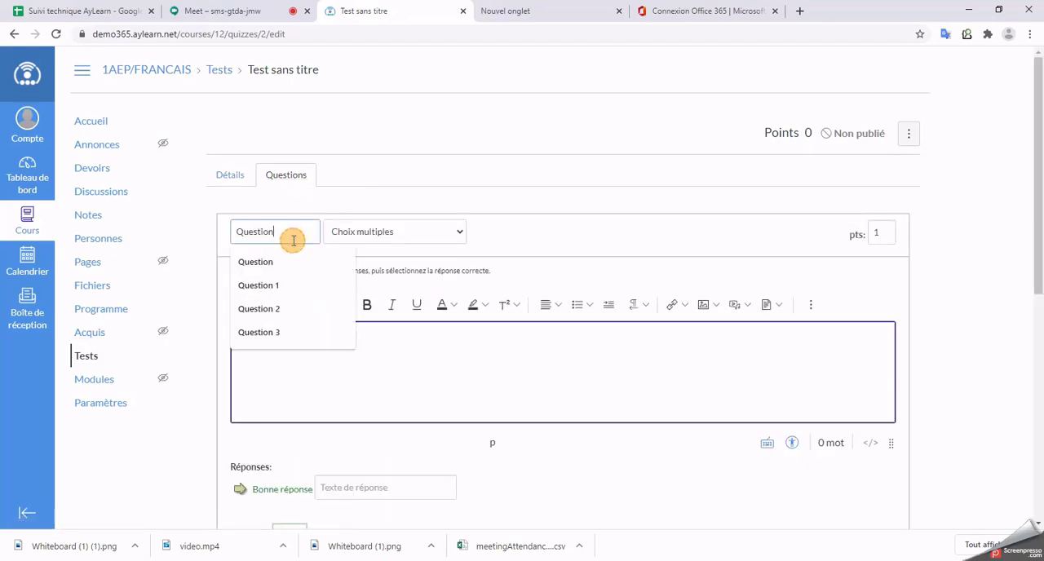
{"action": "type", "text": "1"}
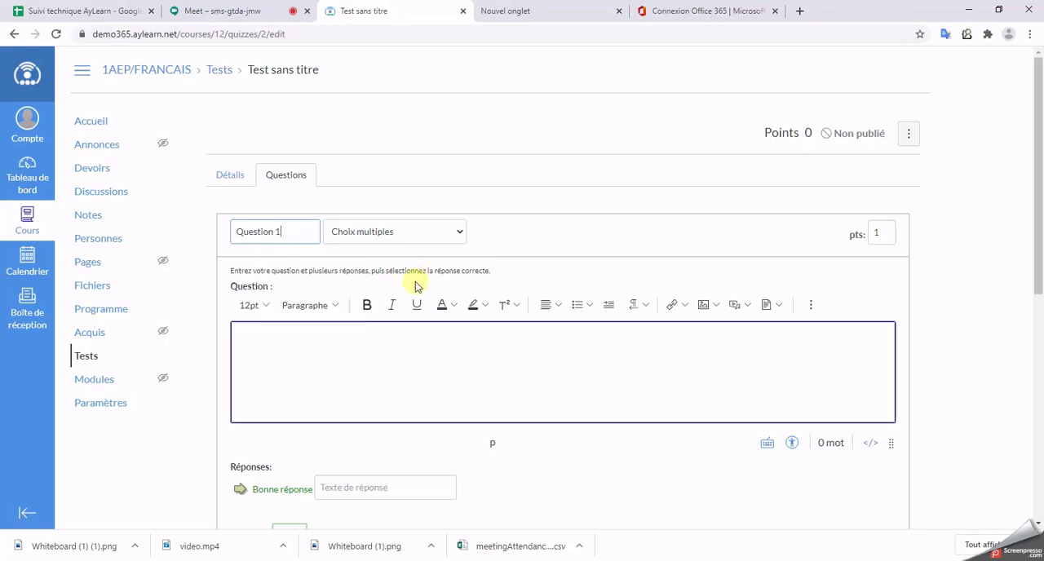
Step: Make Question 1 a Vrai/Faux question worth 3 points
{"action": "left_click", "coordinate": [404, 232]}
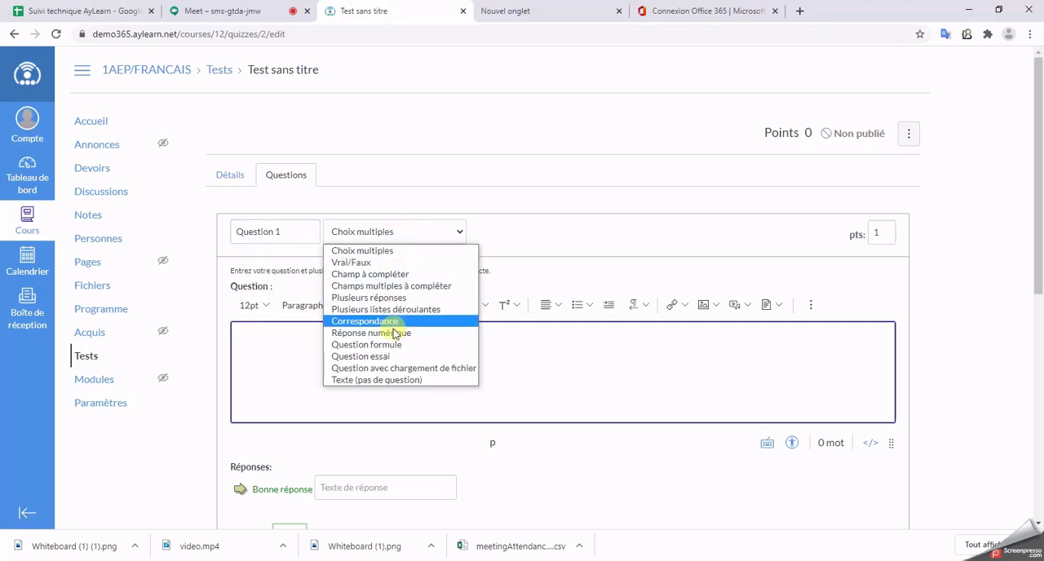
{"action": "left_click", "coordinate": [378, 263]}
{"action": "double_click", "coordinate": [879, 234]}
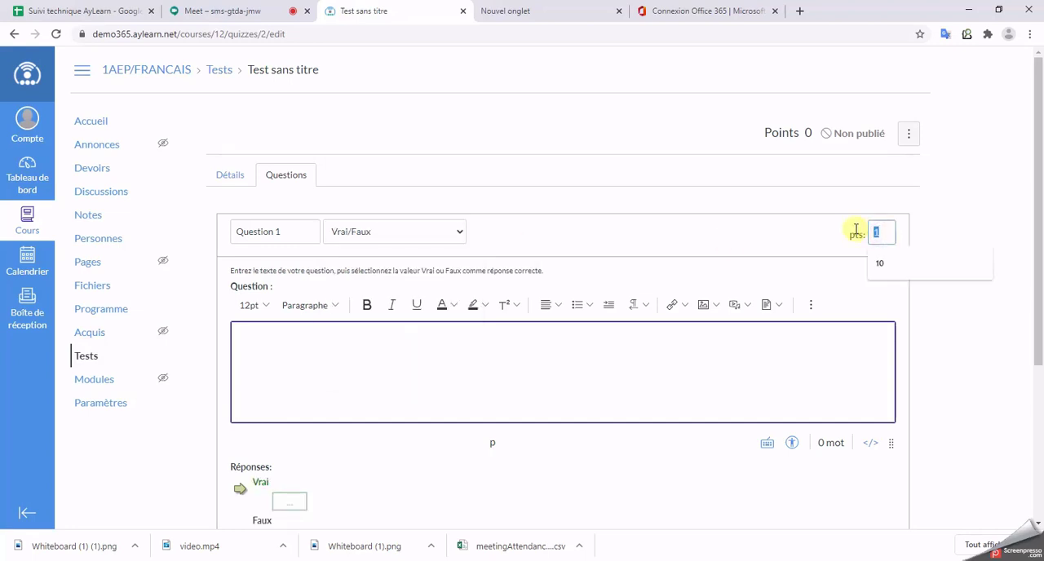
{"action": "type", "text": "3"}
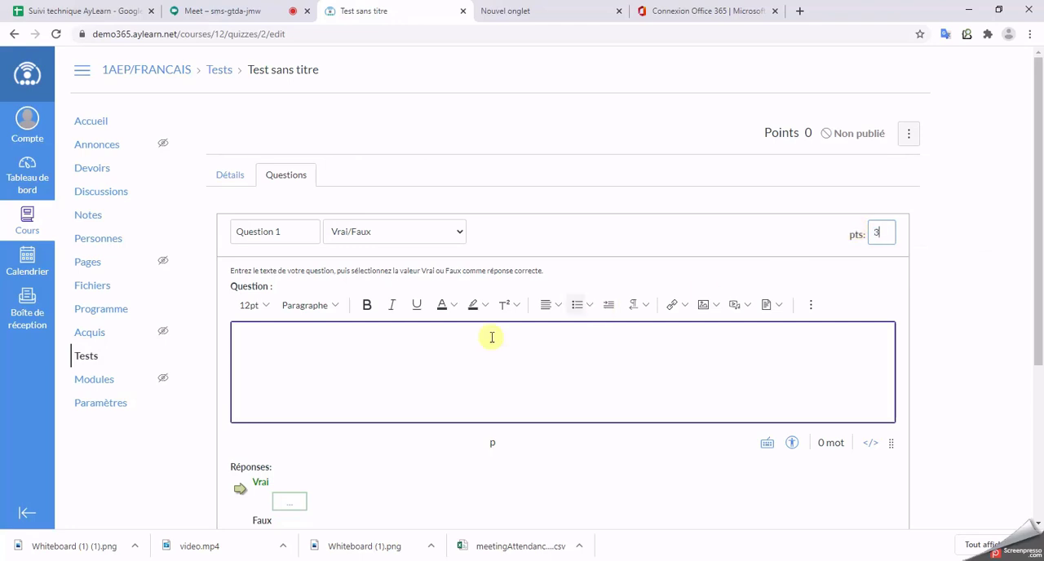
Step: Write "Rabat est la capitale du Maroc?" as the text of Question 1
{"action": "left_click", "coordinate": [376, 340]}
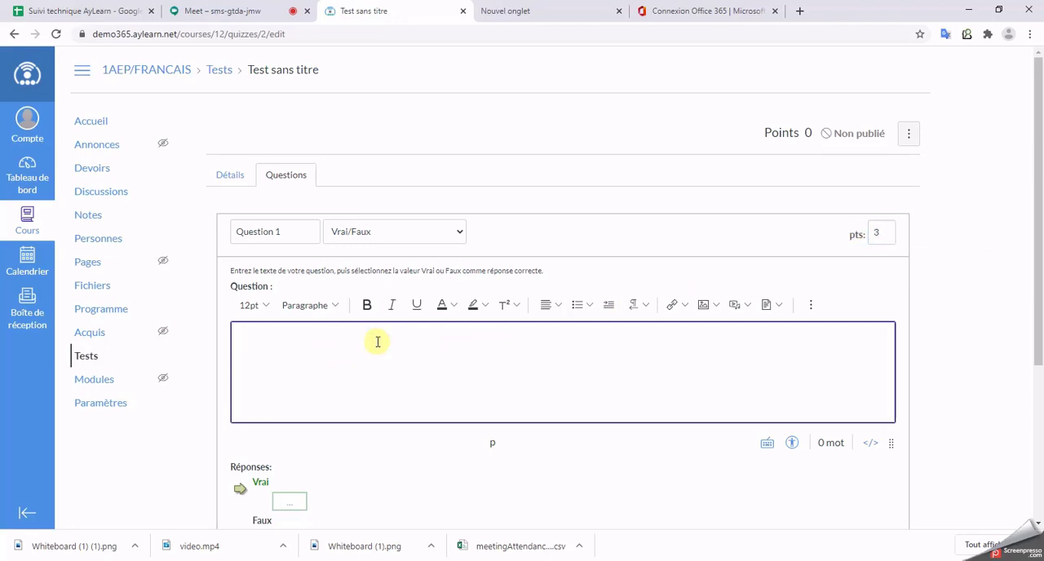
{"action": "type", "text": "Rabat et"}
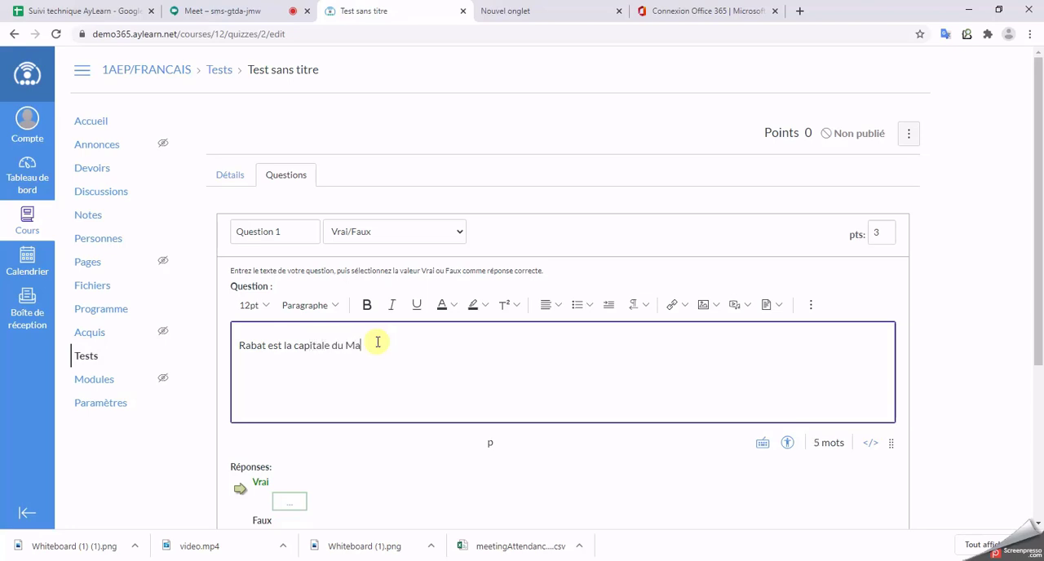
{"action": "type", "text": "?"}
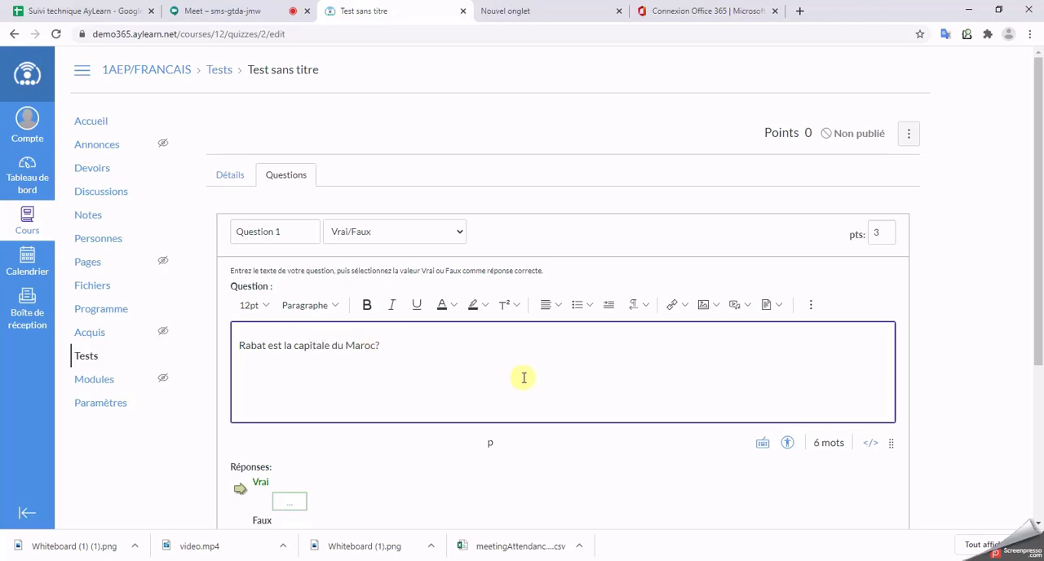
{"action": "scroll", "coordinate": [326, 454], "scroll_direction": "down", "scroll_amount": 2}
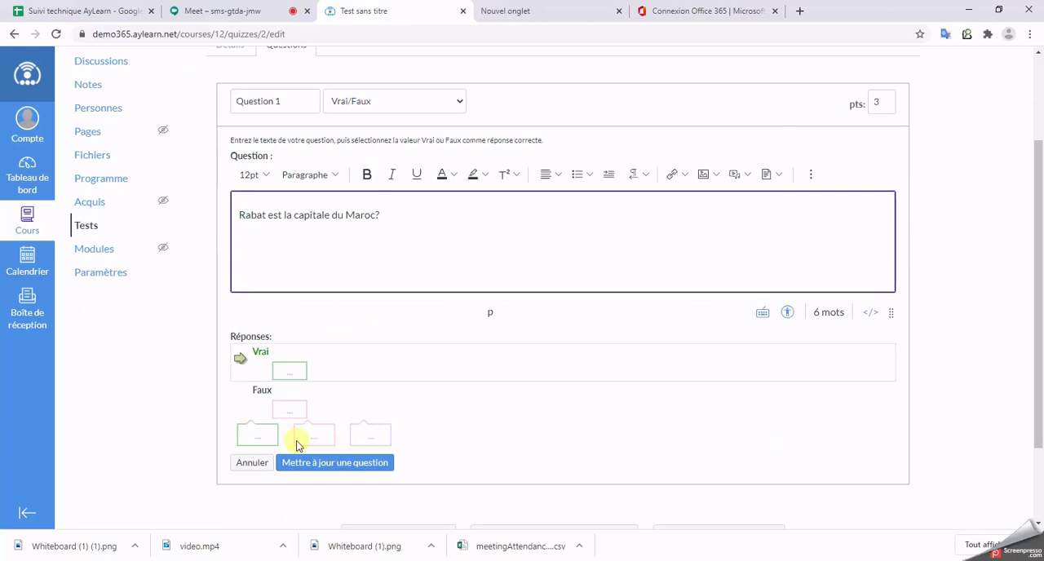
Step: Mark Vrai as the correct answer of Question 1 and write "Bravo!" as the comment for students choosing it
{"action": "left_click", "coordinate": [240, 397]}
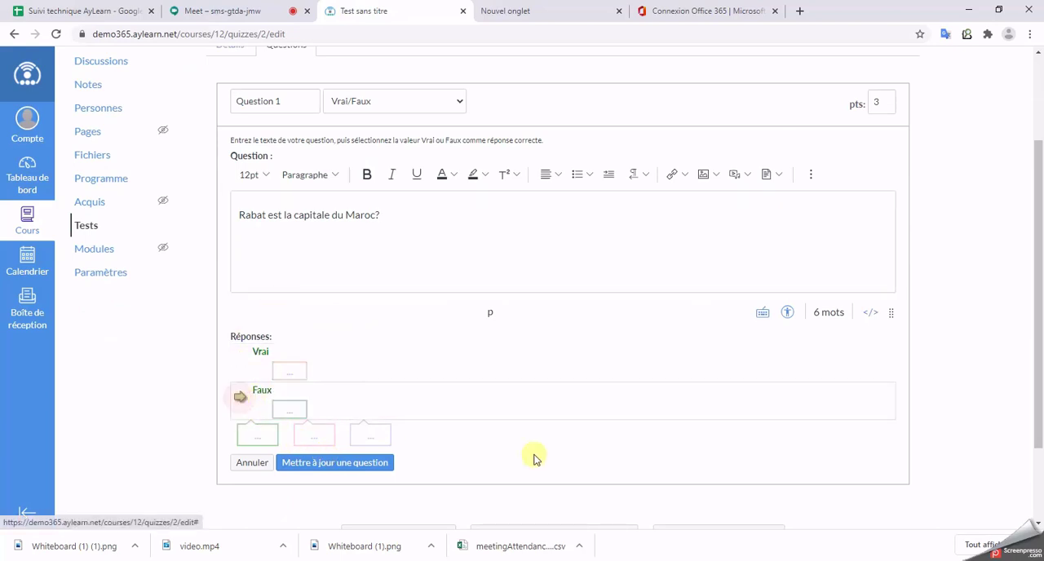
{"action": "left_click", "coordinate": [239, 360]}
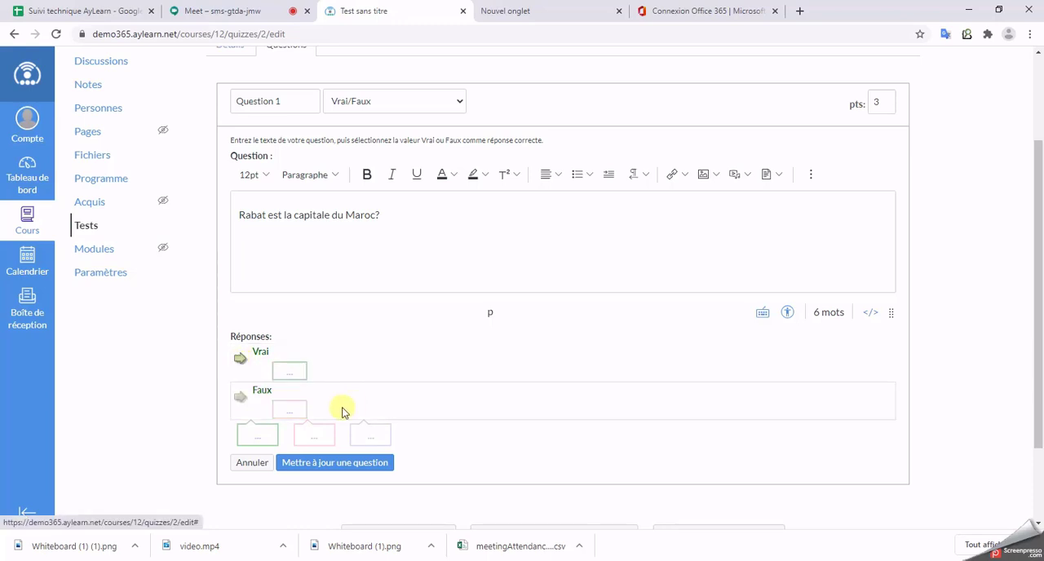
{"action": "left_click", "coordinate": [291, 376]}
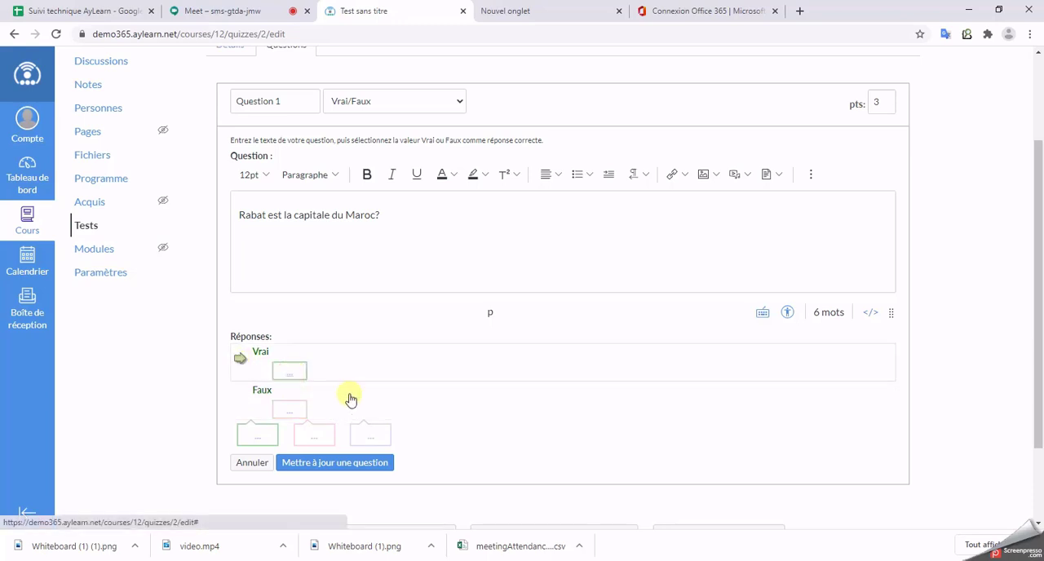
{"action": "scroll", "coordinate": [450, 323], "scroll_direction": "down", "scroll_amount": 3}
{"action": "left_click", "coordinate": [438, 263]}
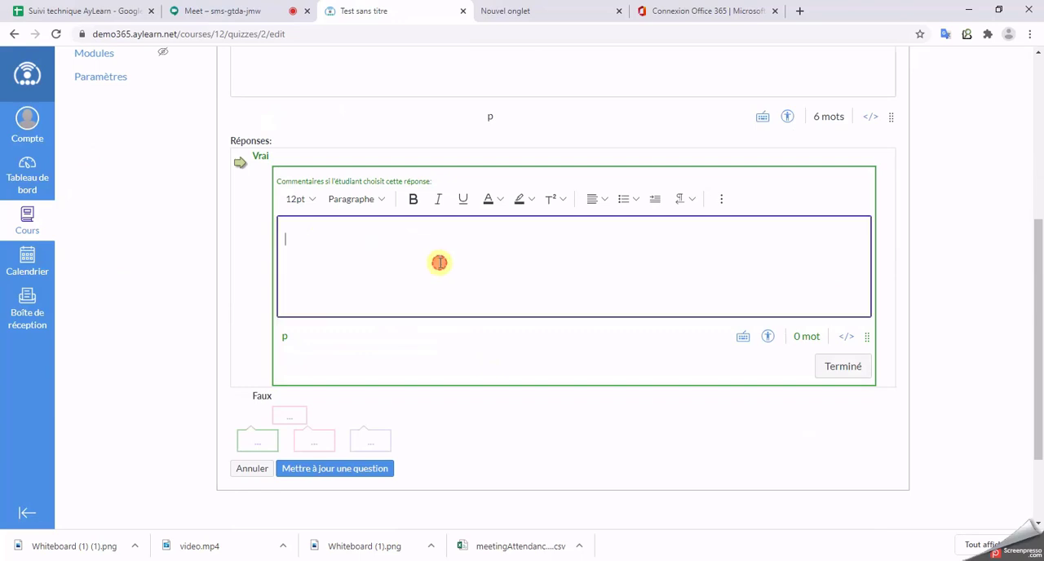
{"action": "type", "text": "Bravo!"}
Step: Make the "Bravo!" comment bold and green, and finish editing the comment
{"action": "key", "text": "ctrl+a"}
{"action": "left_click", "coordinate": [413, 199]}
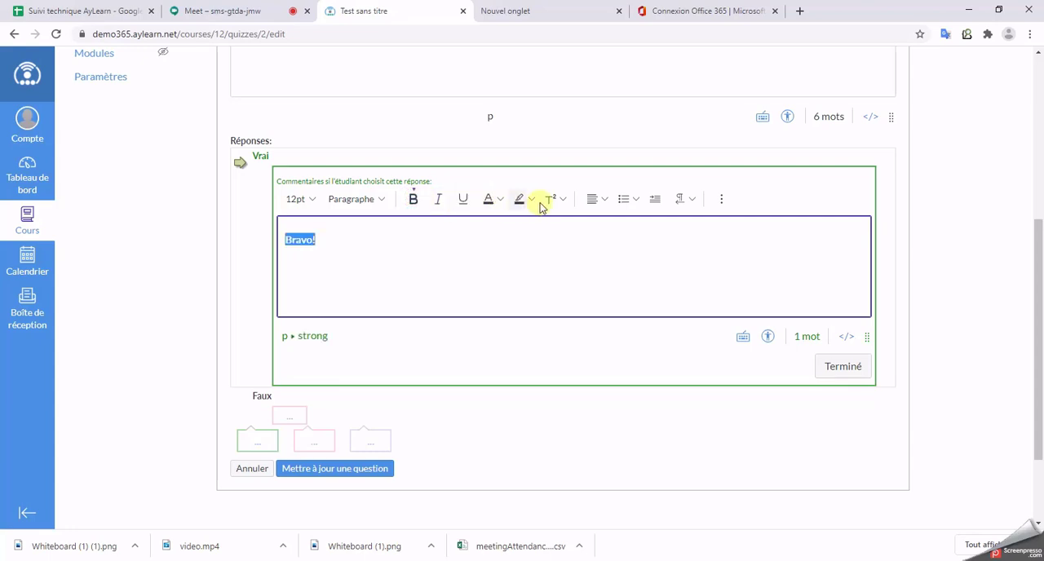
{"action": "left_click", "coordinate": [499, 201]}
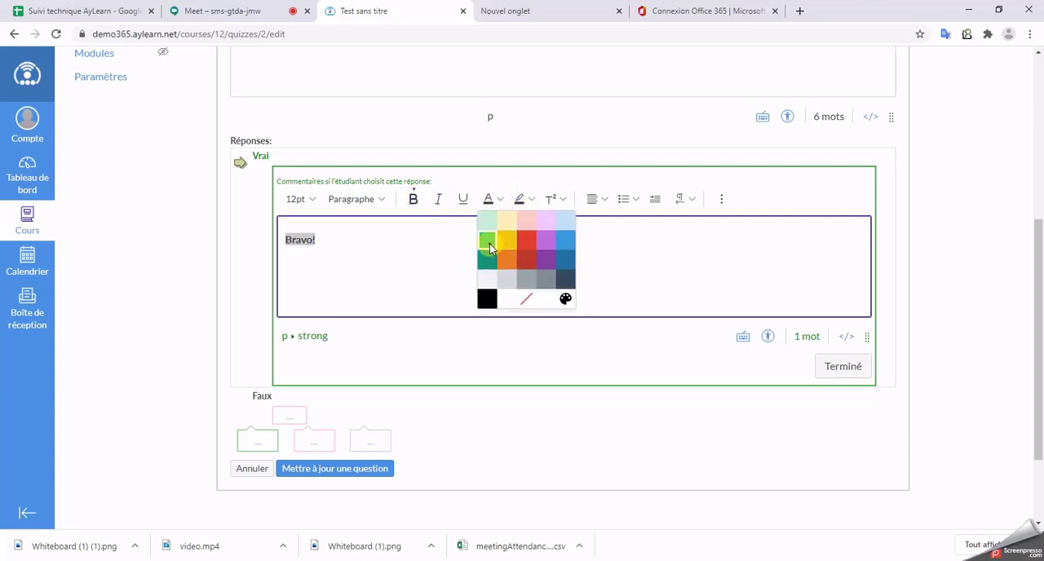
{"action": "left_click", "coordinate": [489, 243]}
{"action": "left_click", "coordinate": [833, 366]}
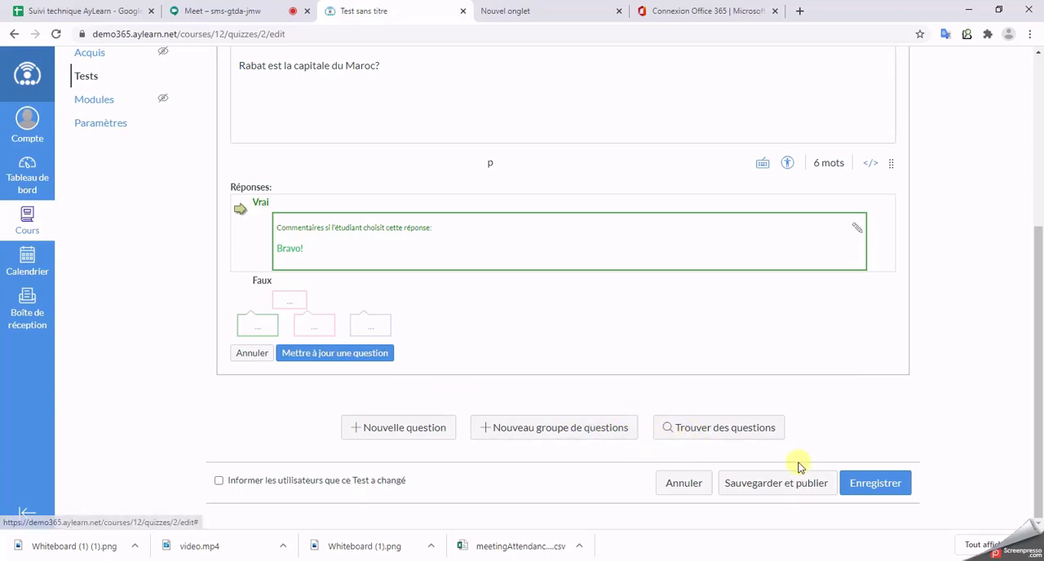
Step: Check the completed Question 1 and save it to the test
{"action": "scroll", "coordinate": [750, 313], "scroll_direction": "up", "scroll_amount": 3}
{"action": "scroll", "coordinate": [393, 417], "scroll_direction": "down", "scroll_amount": 2}
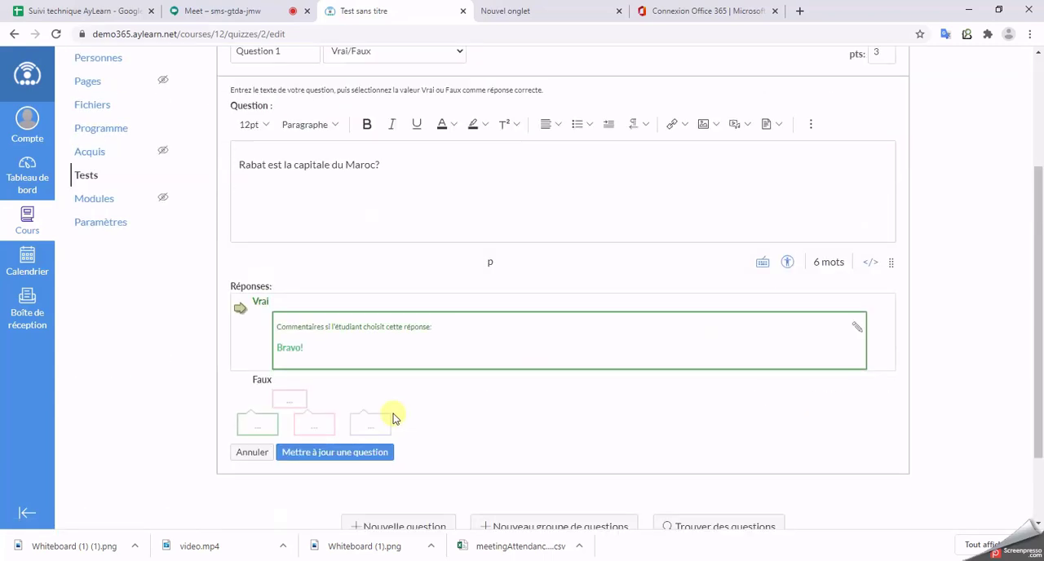
{"action": "scroll", "coordinate": [393, 418], "scroll_direction": "down", "scroll_amount": 2}
{"action": "left_click", "coordinate": [354, 354]}
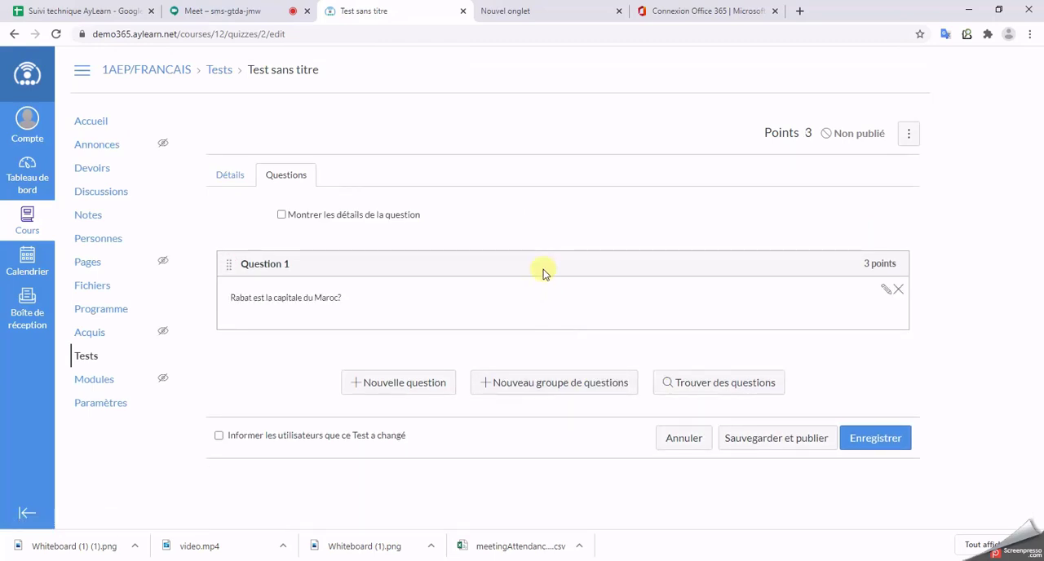
Step: Add a new question named "Question 2" of type Plusieurs réponses, worth 5 points
{"action": "left_click", "coordinate": [425, 394]}
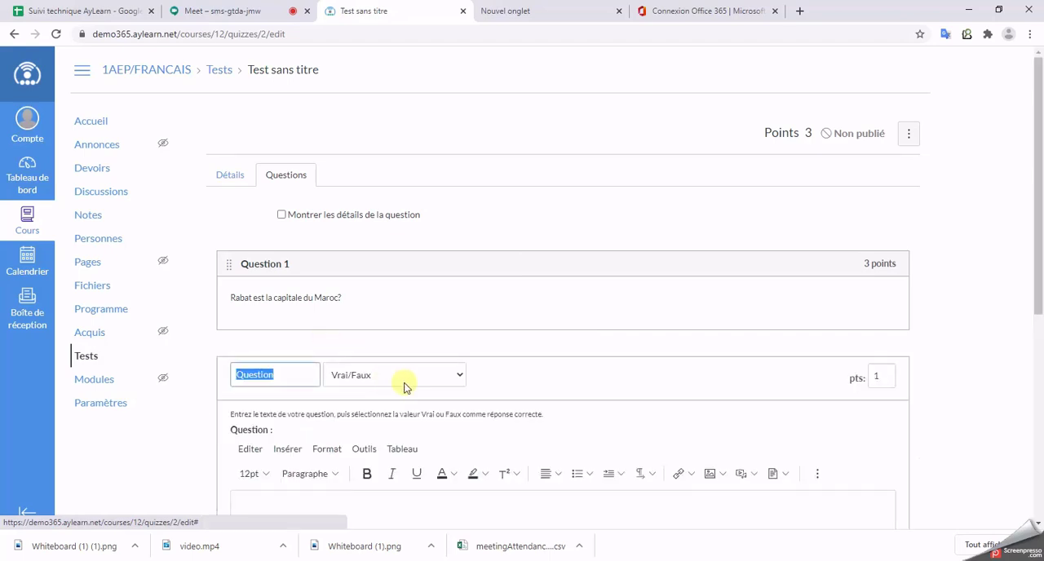
{"action": "left_click", "coordinate": [300, 374]}
{"action": "type", "text": "2"}
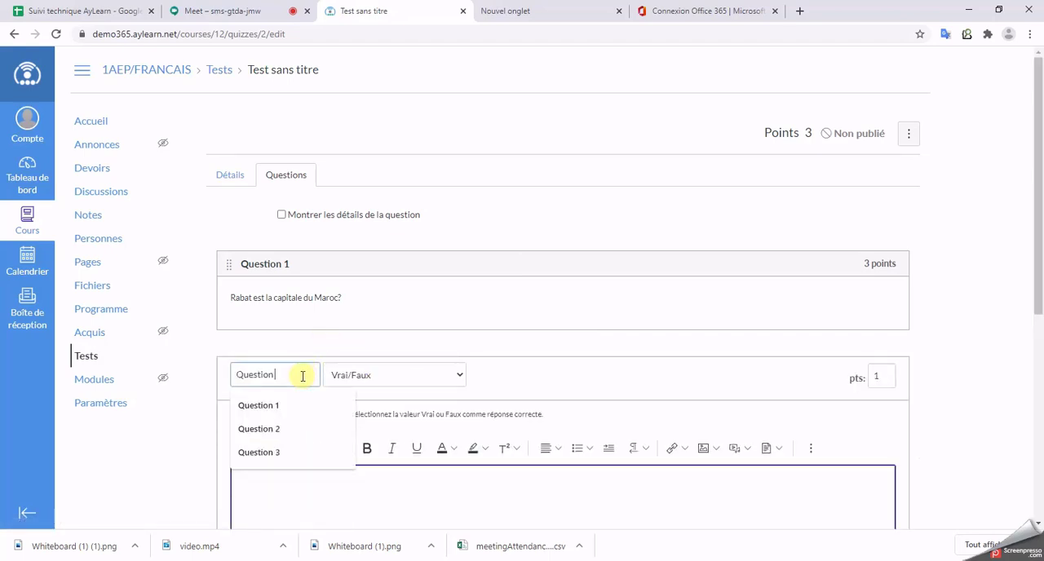
{"action": "left_click", "coordinate": [424, 374]}
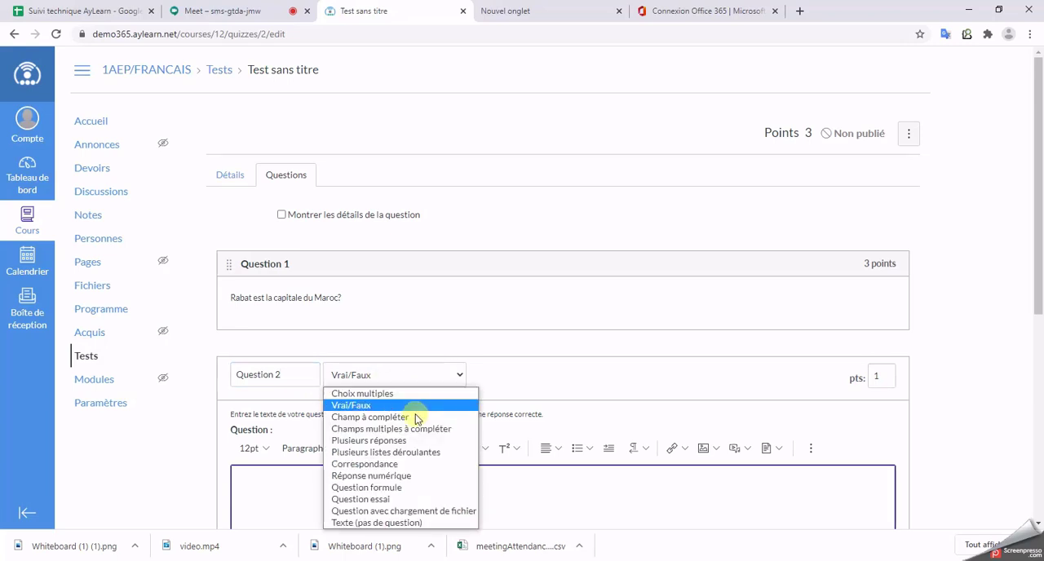
{"action": "left_click", "coordinate": [400, 440]}
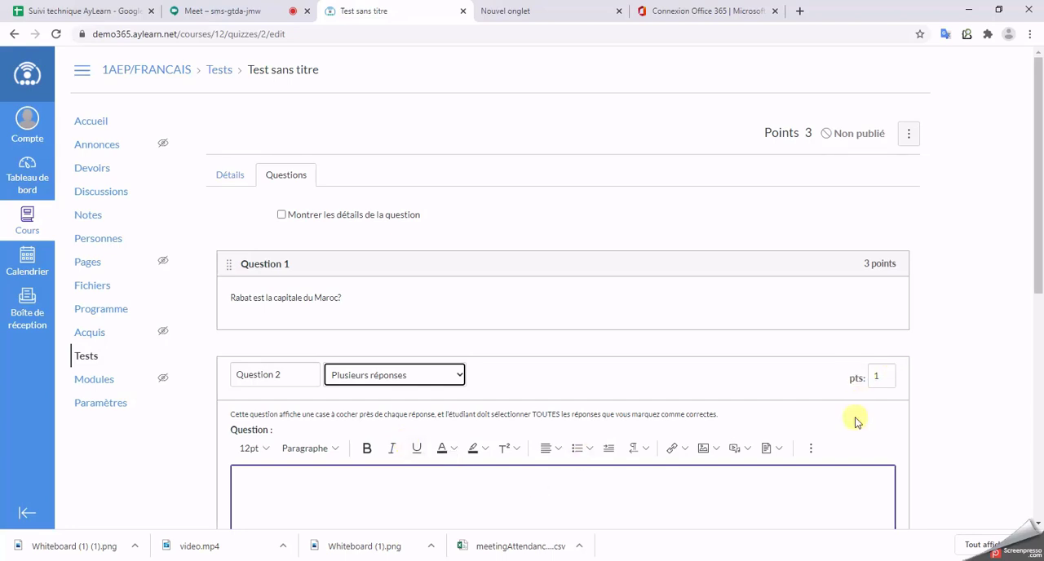
{"action": "double_click", "coordinate": [883, 374]}
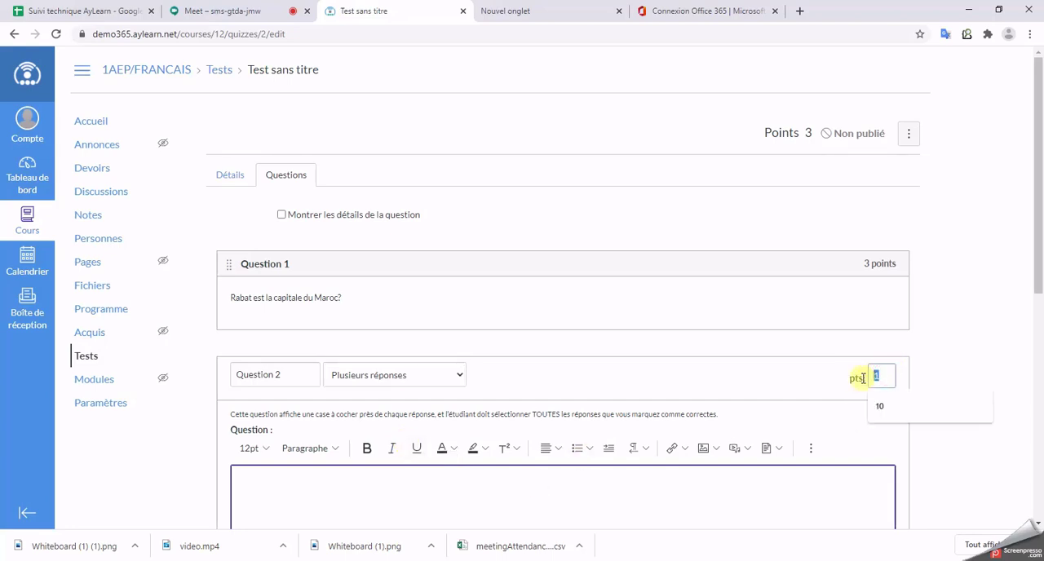
{"action": "type", "text": "5"}
Step: Read the explanation of how the Plusieurs réponses question type works and look over the available question types
{"action": "scroll", "coordinate": [693, 318], "scroll_direction": "down", "scroll_amount": 1}
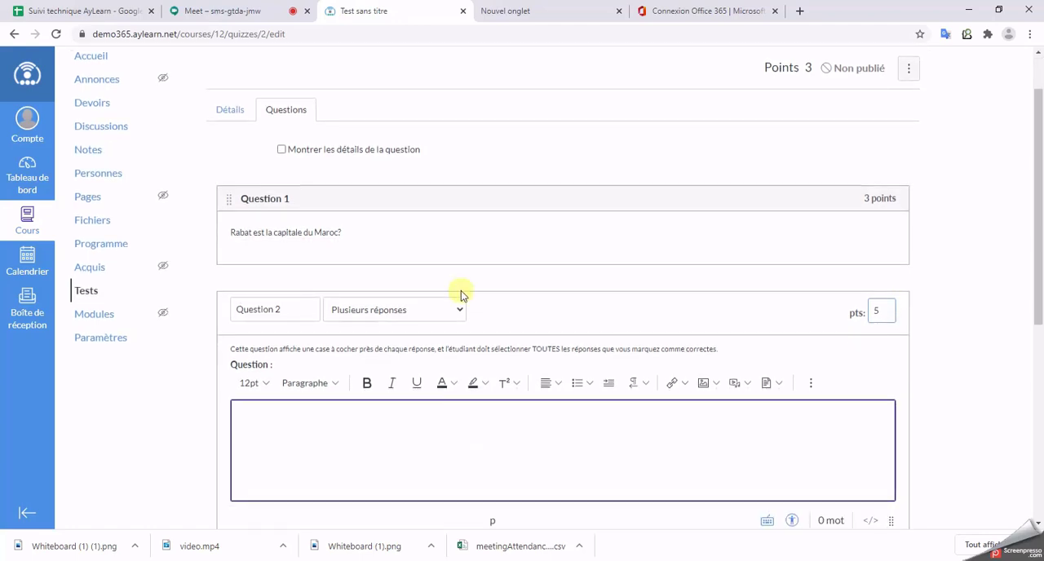
{"action": "left_click_drag", "start_coordinate": [232, 349], "coordinate": [707, 349]}
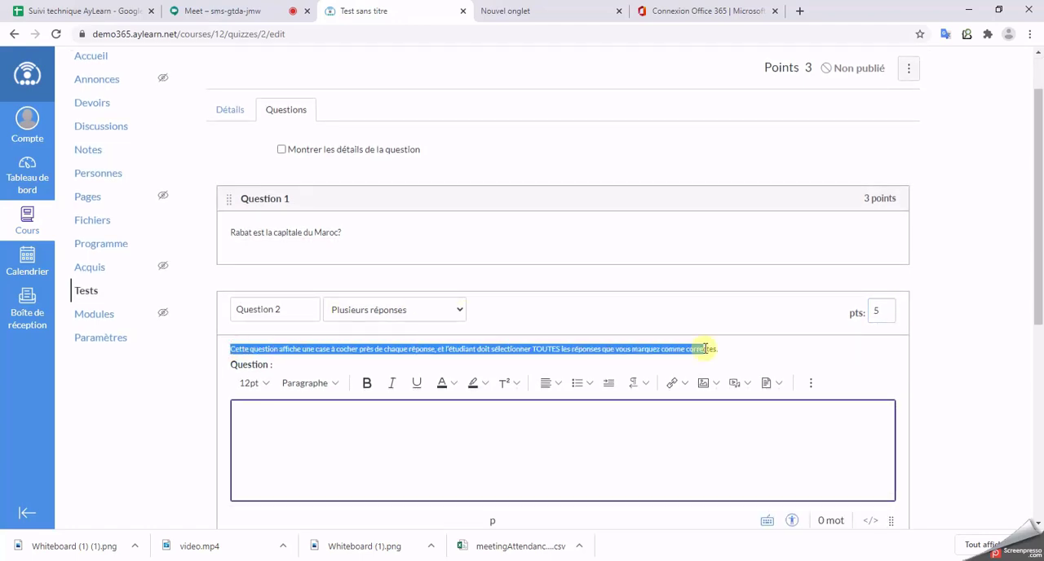
{"action": "left_click", "coordinate": [391, 309]}
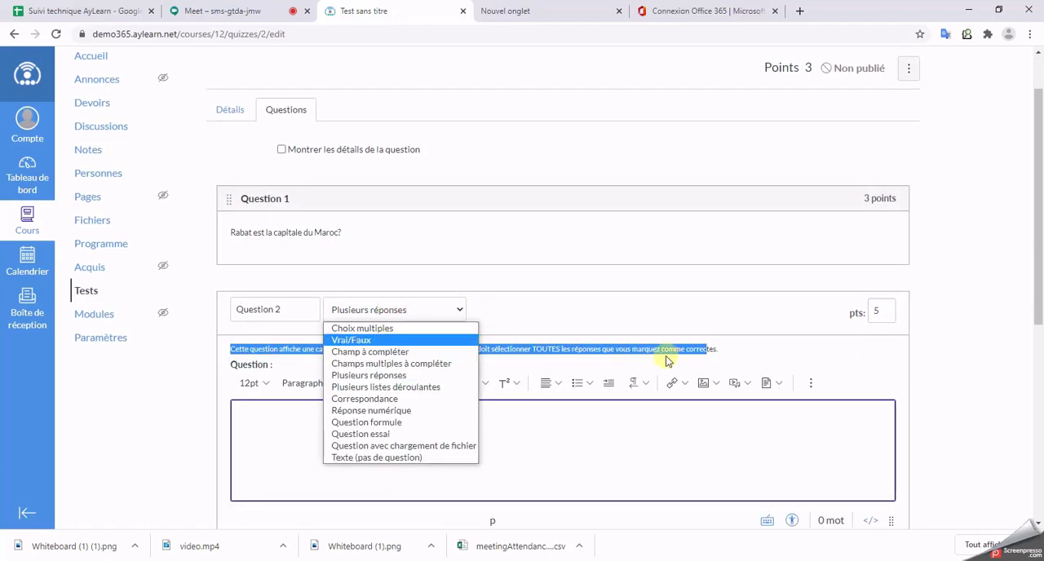
{"action": "left_click", "coordinate": [665, 355]}
{"action": "left_click_drag", "start_coordinate": [230, 349], "coordinate": [728, 357]}
{"action": "left_click", "coordinate": [726, 350]}
Step: Write "Parmi ces villes quelles sont les villes Africaines?" as the text of Question 2
{"action": "scroll", "coordinate": [964, 328], "scroll_direction": "down", "scroll_amount": 3}
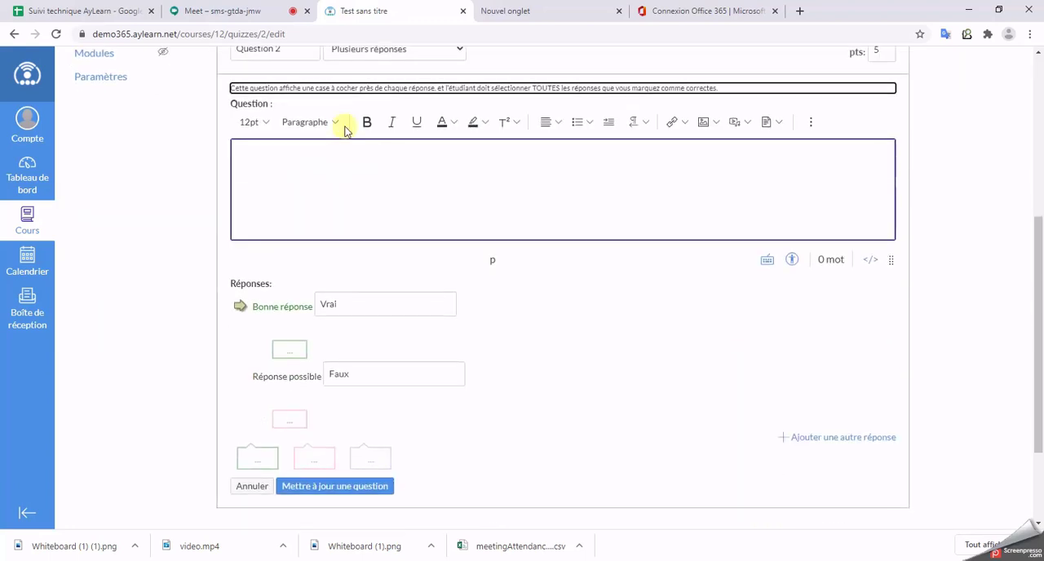
{"action": "left_click", "coordinate": [354, 152]}
{"action": "scroll", "coordinate": [383, 228], "scroll_direction": "up", "scroll_amount": 2}
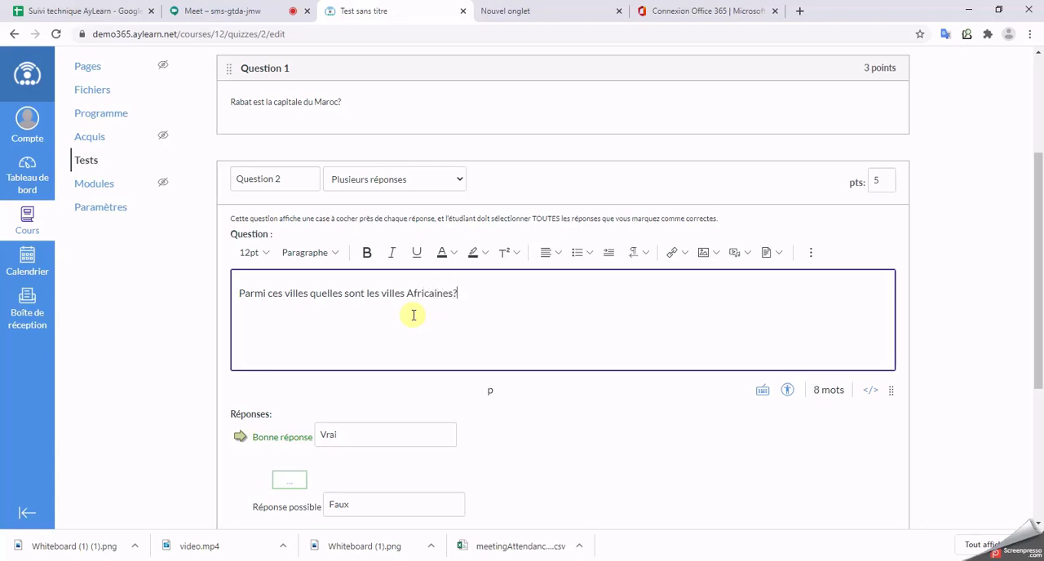
Step: Replace the first two answers of Question 2 with "Dakar" and "Rabat"
{"action": "scroll", "coordinate": [301, 408], "scroll_direction": "down", "scroll_amount": 1}
{"action": "left_click", "coordinate": [330, 370]}
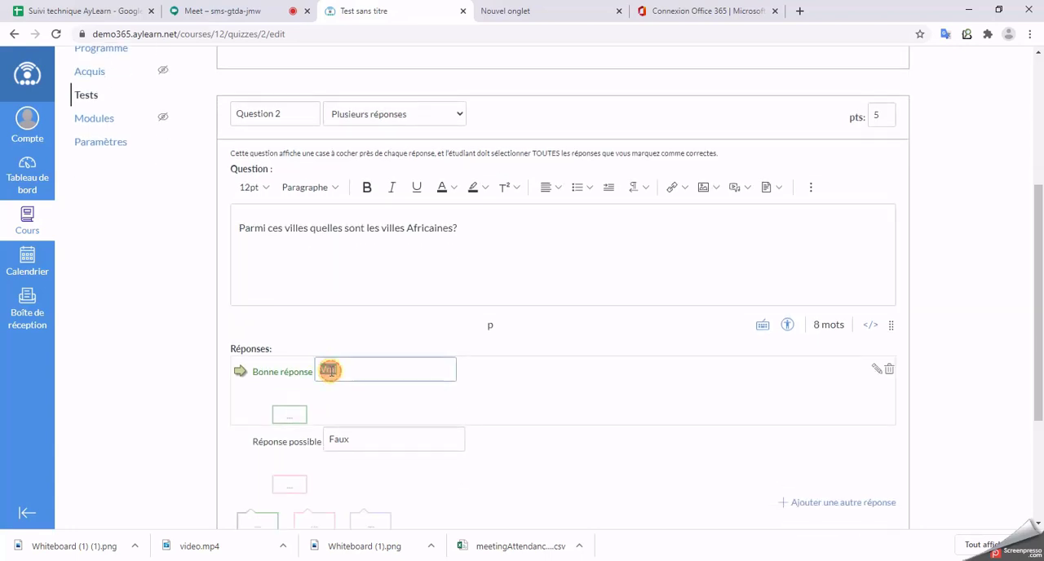
{"action": "type", "text": "Dakar"}
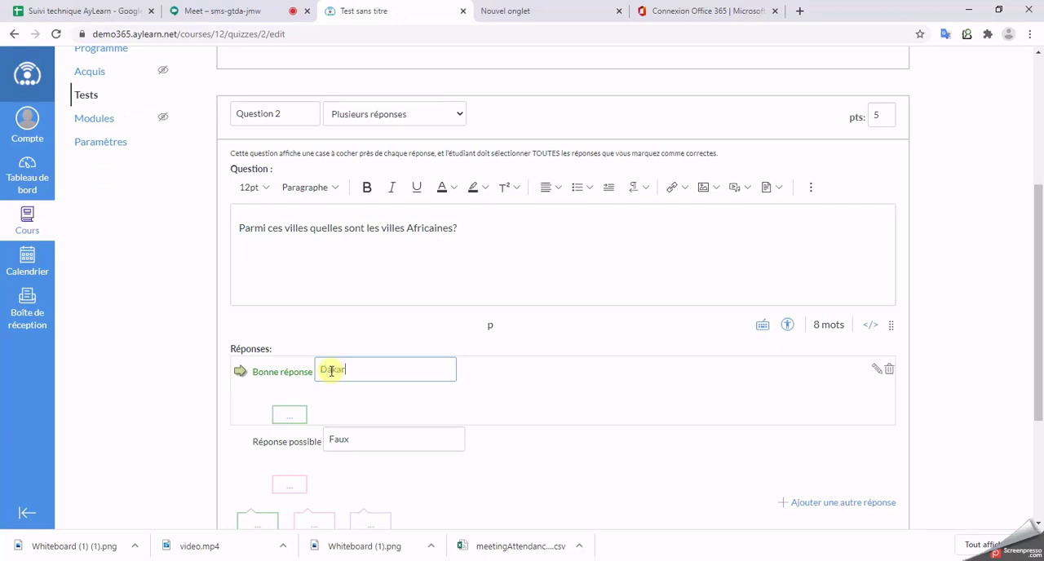
{"action": "left_click", "coordinate": [337, 441]}
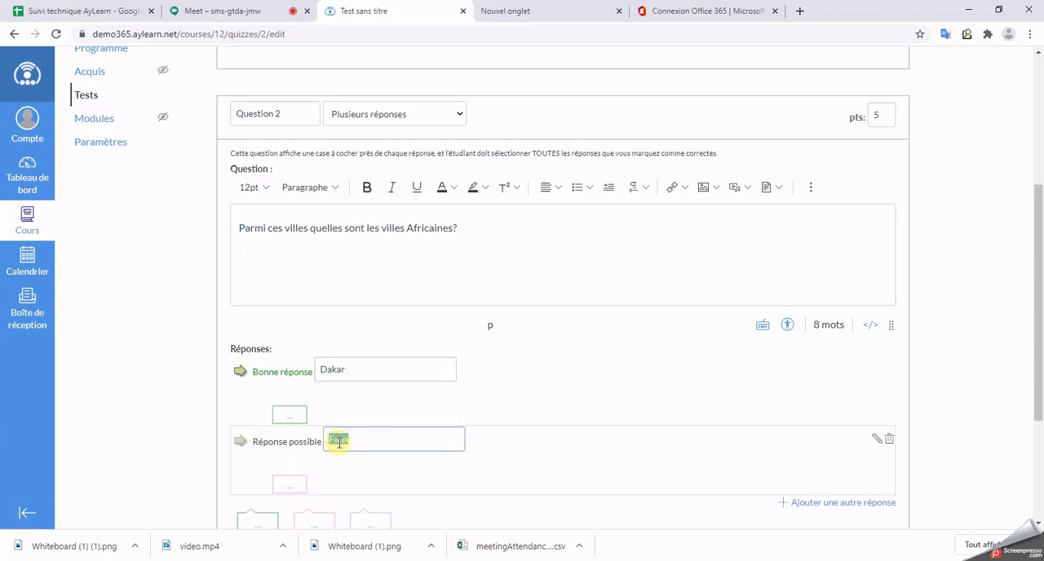
{"action": "type", "text": "Rabat"}
Step: Add a third possible answer, "Paris", to Question 2
{"action": "scroll", "coordinate": [391, 403], "scroll_direction": "down", "scroll_amount": 3}
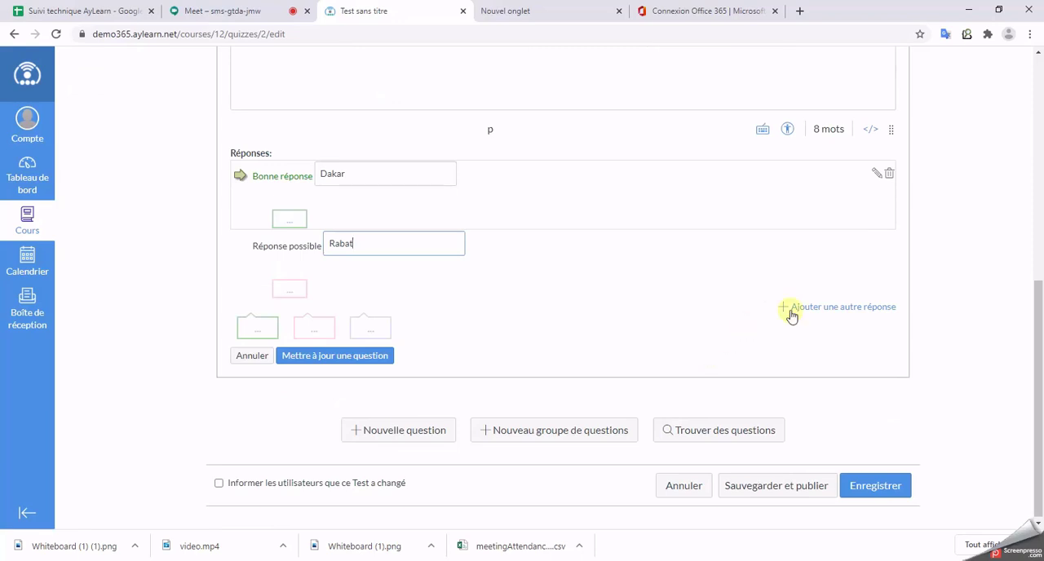
{"action": "left_click", "coordinate": [831, 307]}
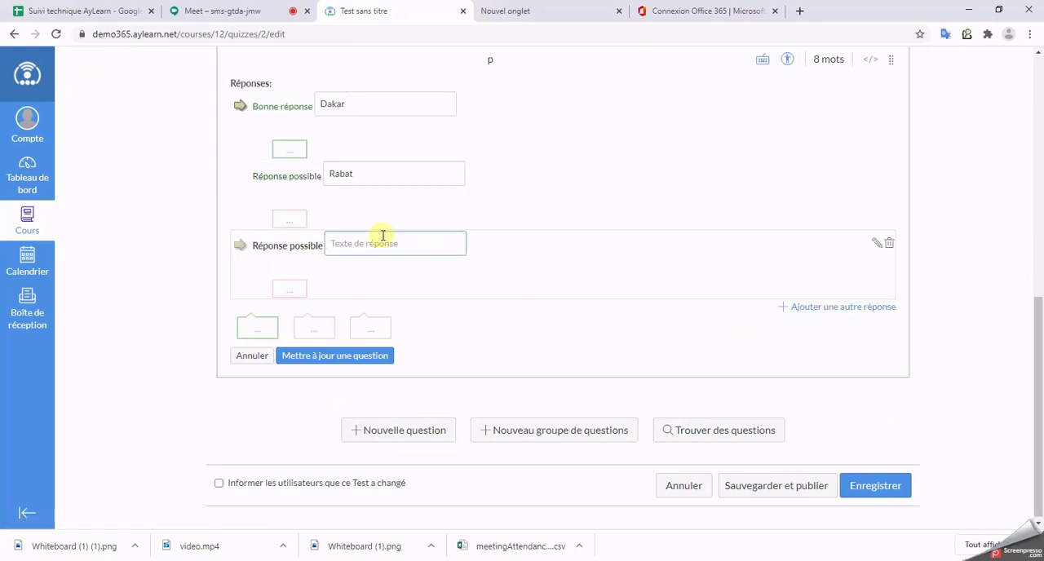
{"action": "type", "text": "Paris"}
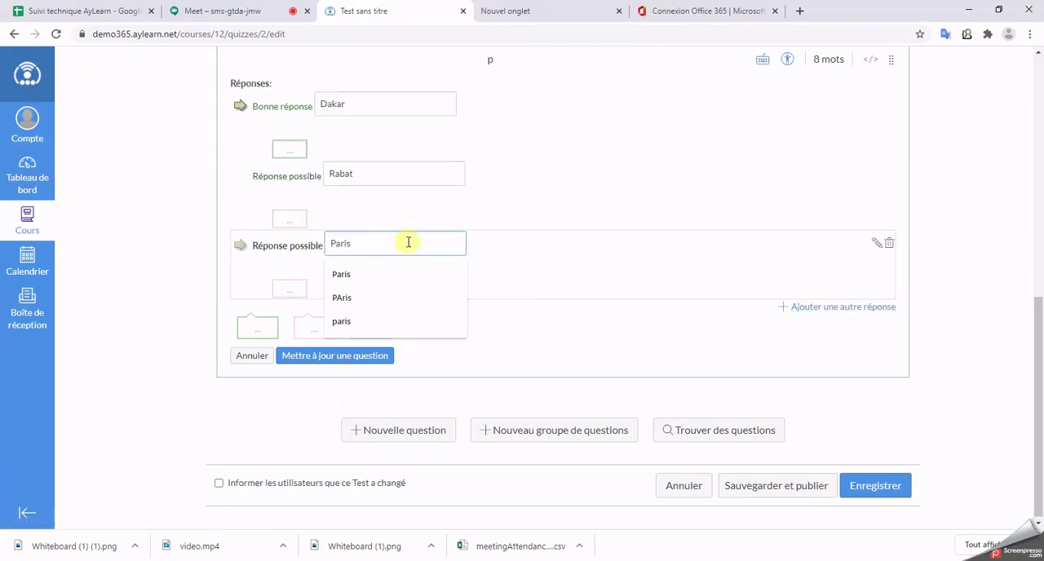
{"action": "left_click", "coordinate": [989, 280]}
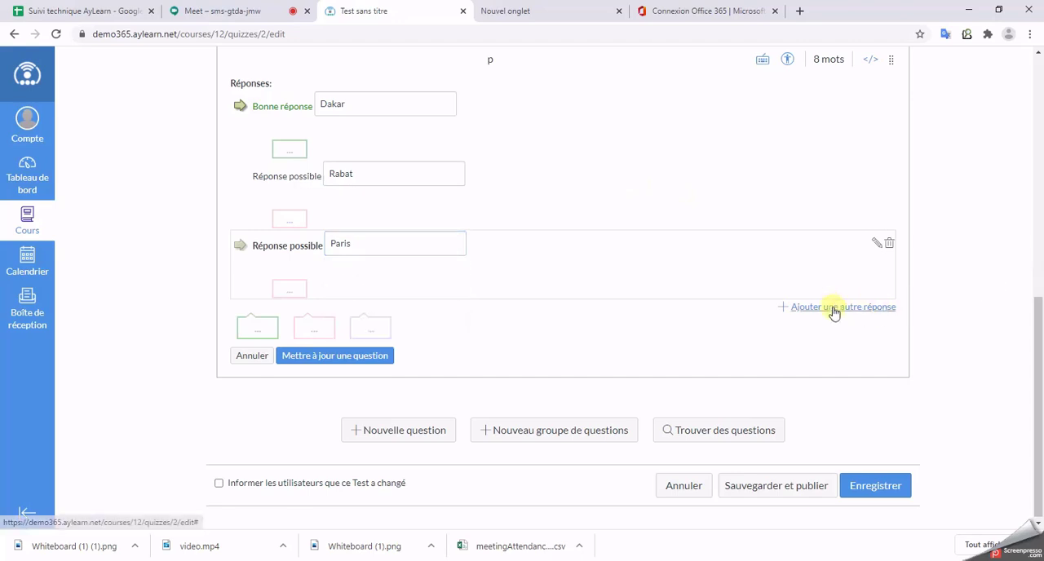
Step: Mark Rabat as a correct answer alongside Dakar and save Question 2 to the test
{"action": "scroll", "coordinate": [990, 315], "scroll_direction": "up", "scroll_amount": 3}
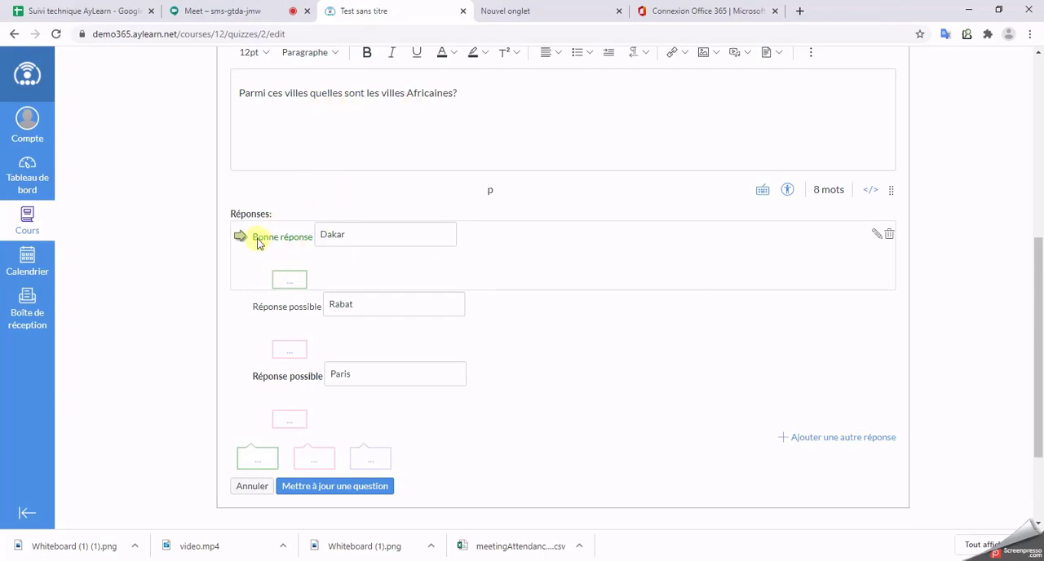
{"action": "left_click", "coordinate": [236, 301]}
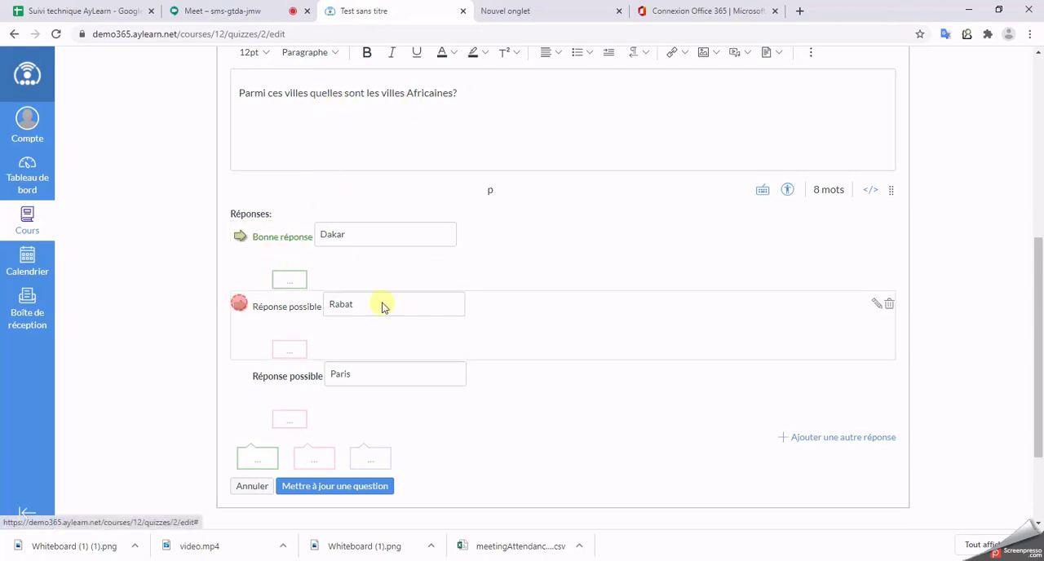
{"action": "scroll", "coordinate": [772, 260], "scroll_direction": "down", "scroll_amount": 2}
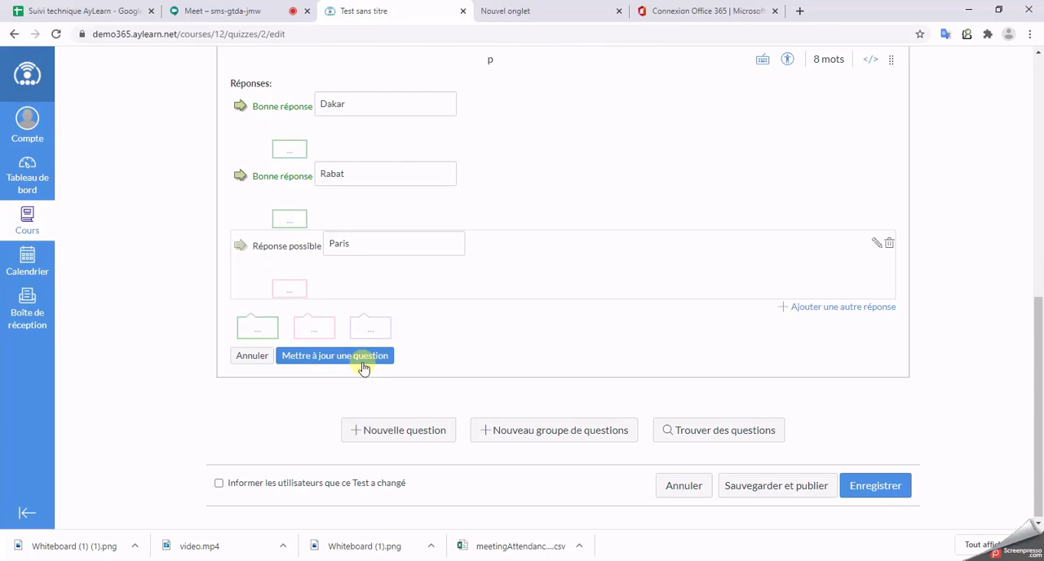
{"action": "left_click", "coordinate": [364, 357]}
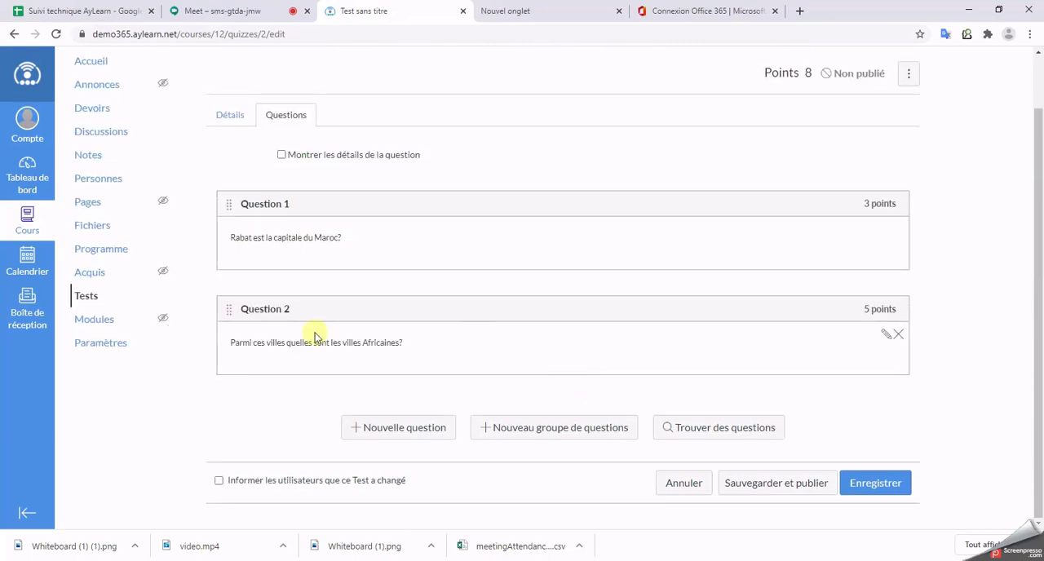
Step: Add another new question named "Question 3" and set its type to Question essai
{"action": "left_click", "coordinate": [412, 431]}
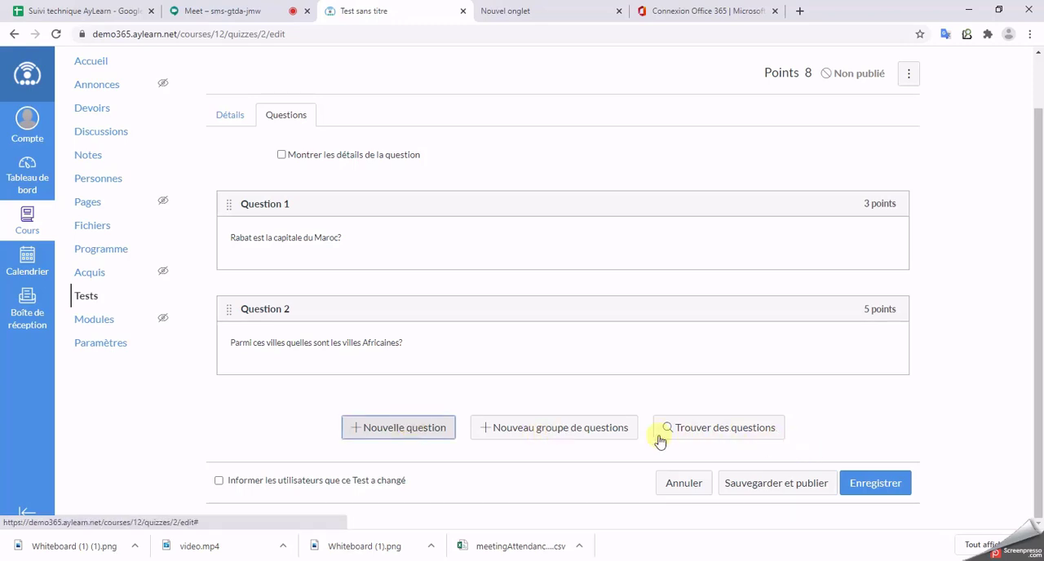
{"action": "left_click", "coordinate": [399, 430]}
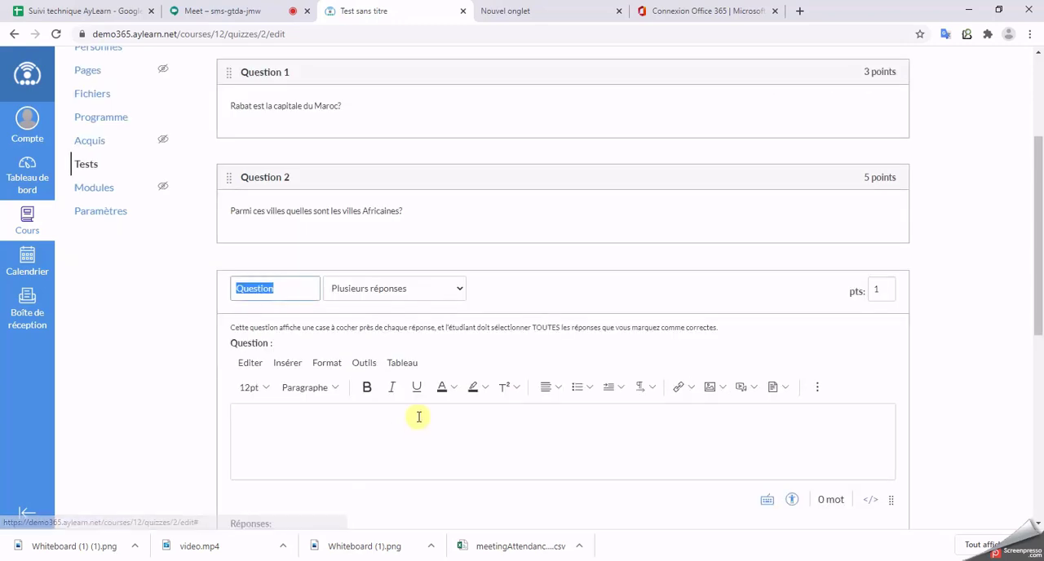
{"action": "left_click", "coordinate": [294, 288]}
{"action": "type", "text": "3"}
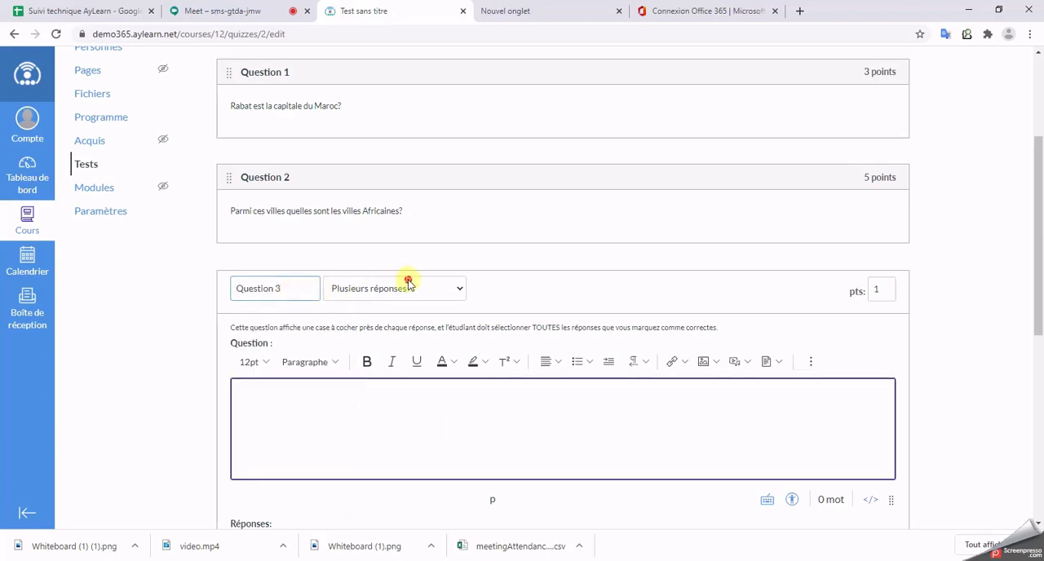
{"action": "left_click", "coordinate": [408, 285]}
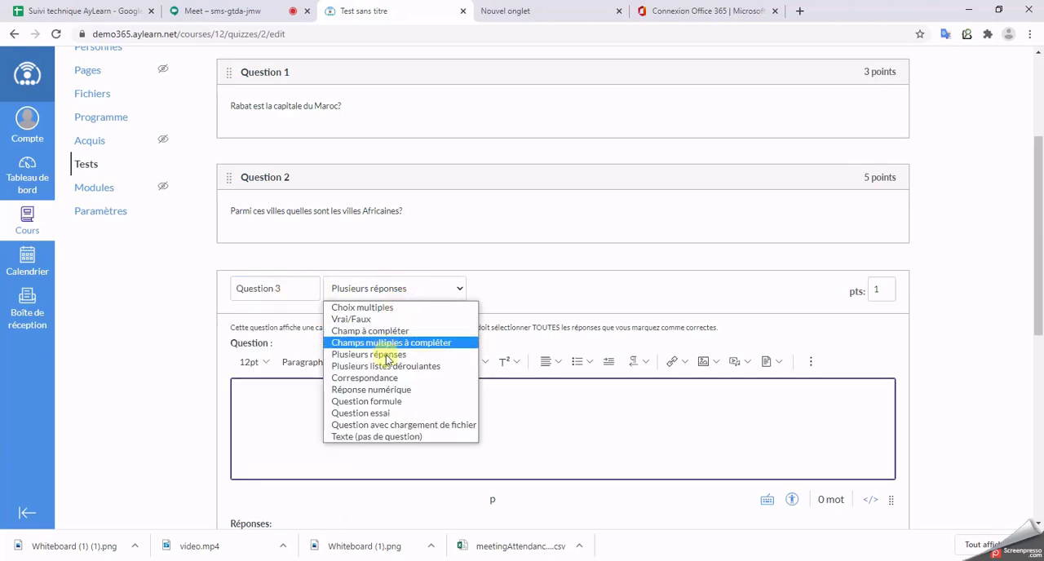
{"action": "left_click", "coordinate": [385, 412]}
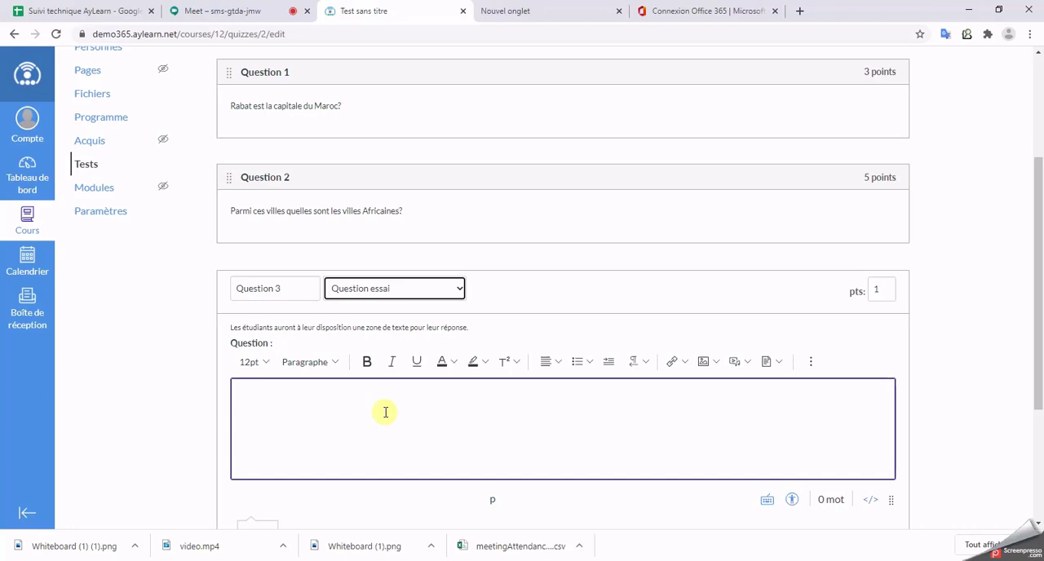
Step: Set the points of Question 3 to 2
{"action": "left_click", "coordinate": [880, 292]}
{"action": "type", "text": "2"}
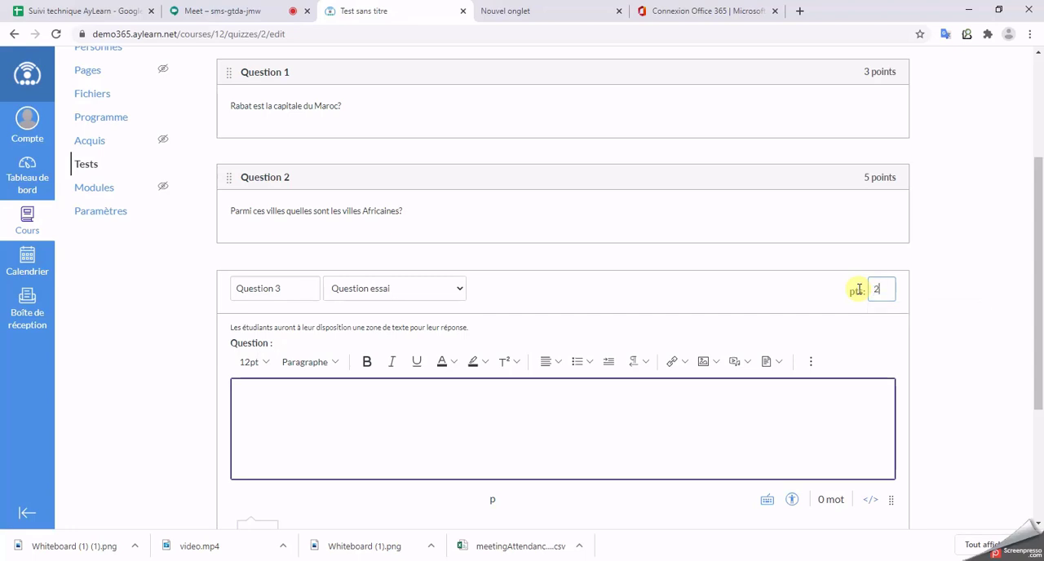
Step: Load the AYOURIS YouTube channel in the Office 365 browser tab and return to the test being edited
{"action": "left_click", "coordinate": [718, 11]}
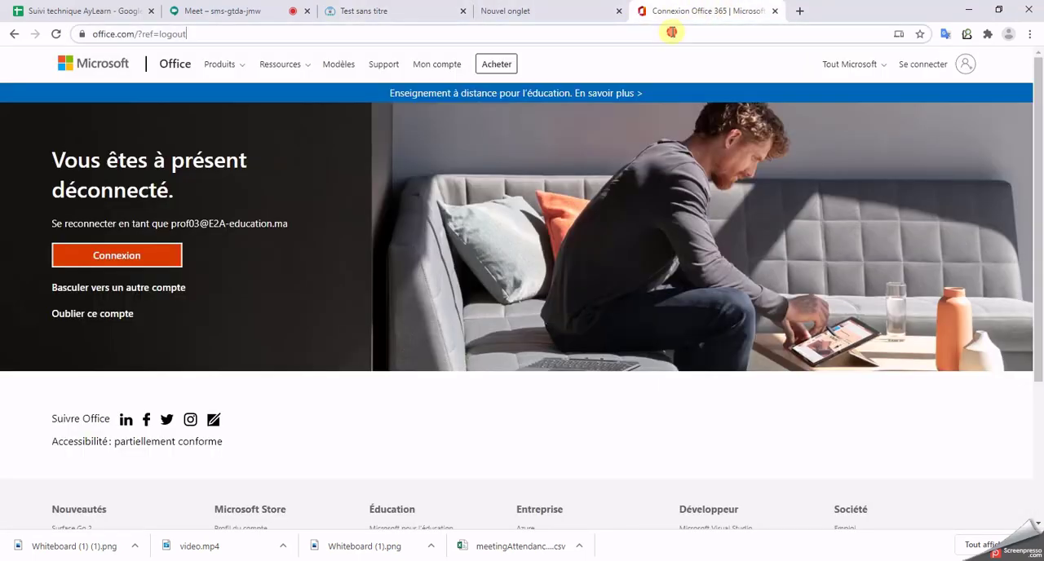
{"action": "left_click", "coordinate": [672, 31]}
{"action": "type", "text": "youtube.com"}
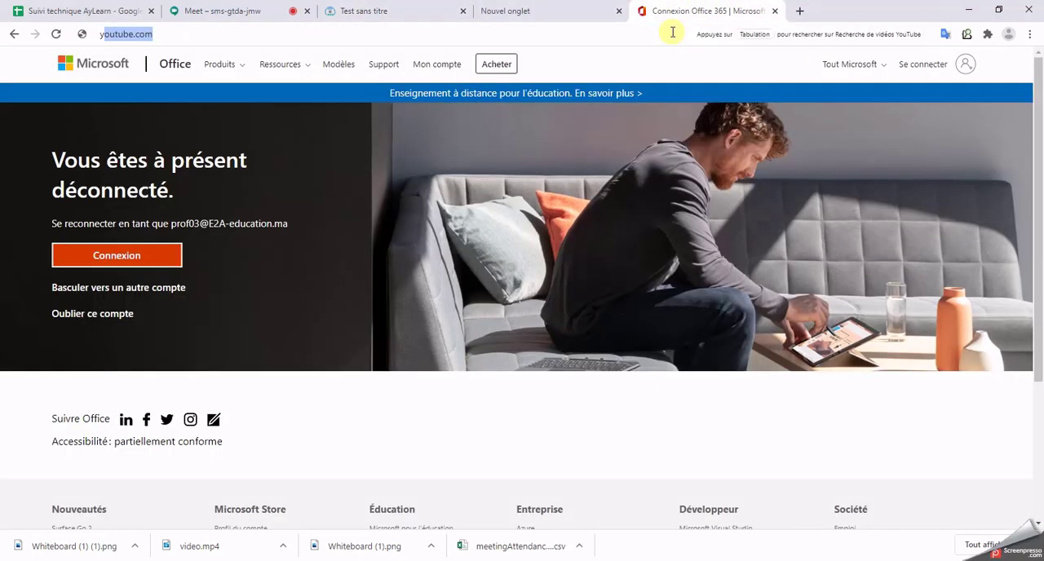
{"action": "key", "text": "Up"}
{"action": "key", "text": "Up"}
{"action": "key", "text": "Up"}
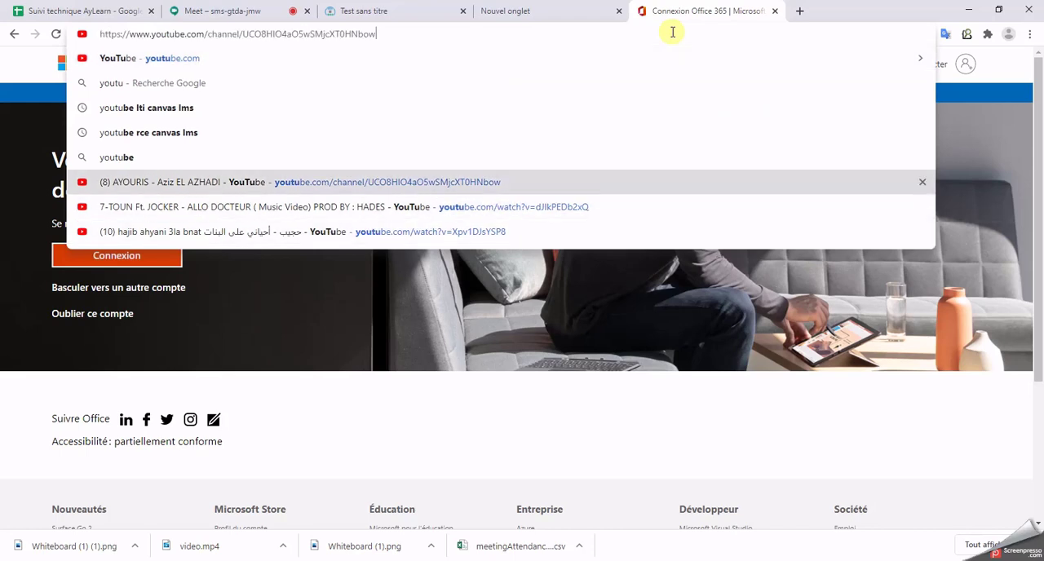
{"action": "key", "text": "Return"}
{"action": "left_click", "coordinate": [367, 10]}
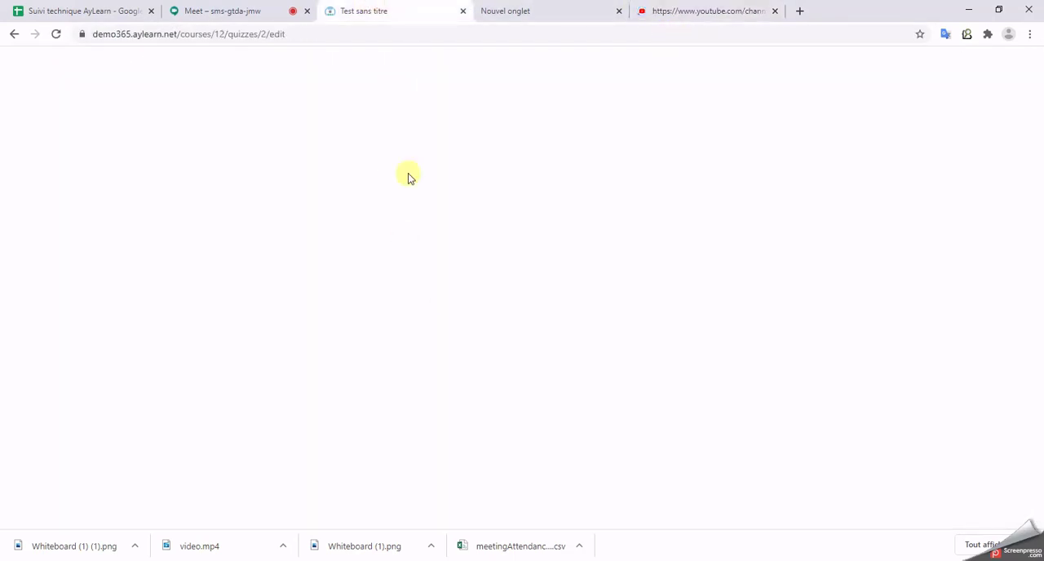
Step: Enter "Quelle est le titre de cette chanson?" as the text of Question 3
{"action": "left_click", "coordinate": [428, 394]}
{"action": "type", "text": "Q"}
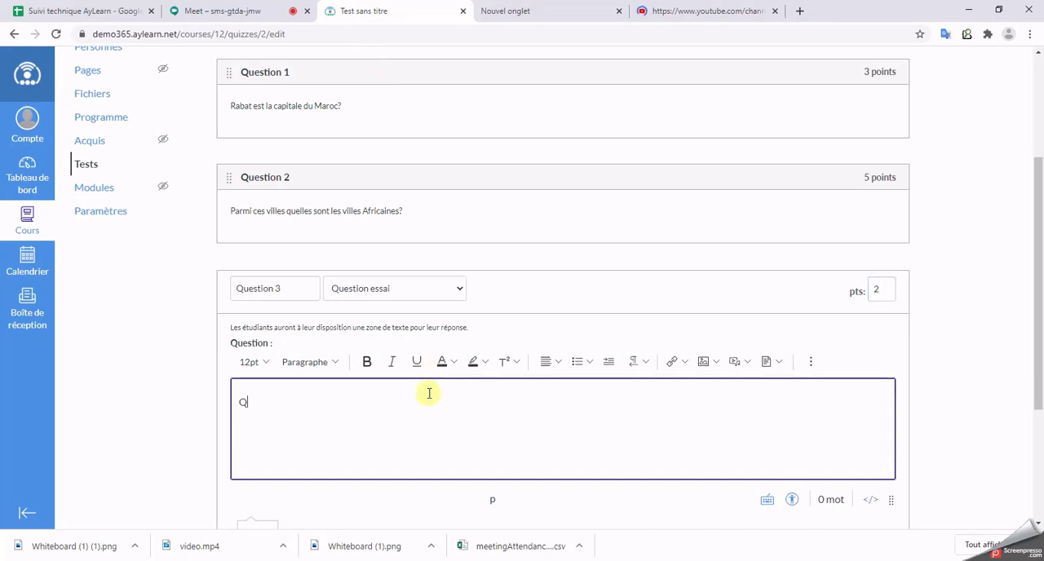
{"action": "type", "text": "uelle est le titr"}
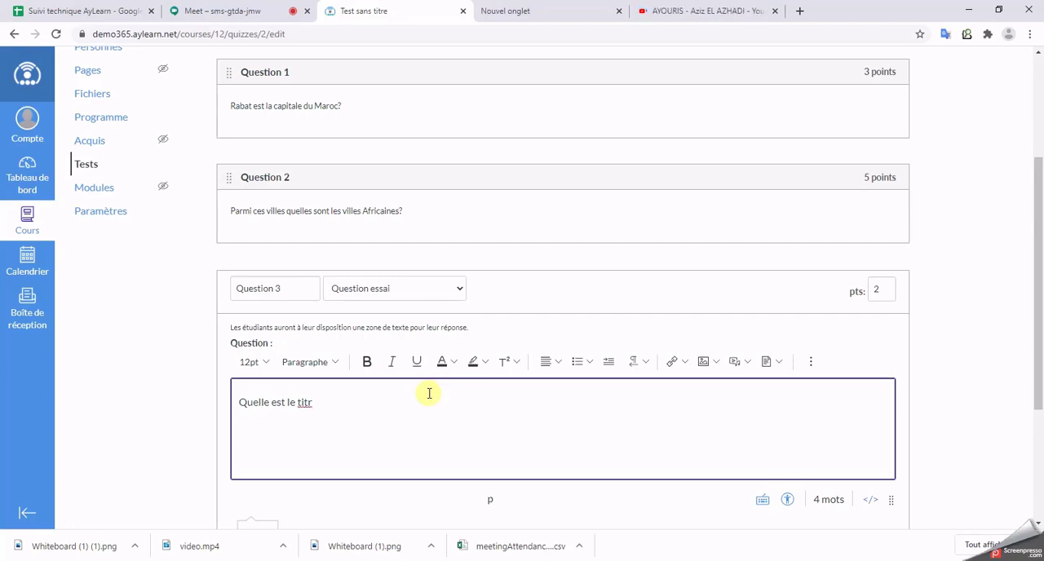
{"action": "type", "text": "e de cette chanson?"}
Step: Copy the URL of the YouTube video "AyLearn : Guide Connexion Pour Les Élèves", close its tab and return to the test
{"action": "left_click", "coordinate": [689, 10]}
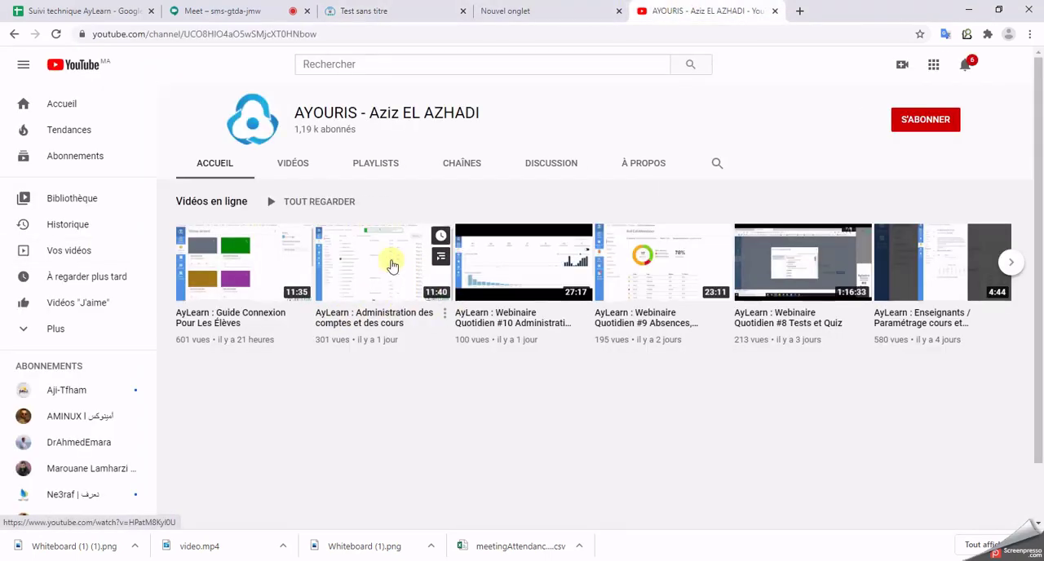
{"action": "left_click", "coordinate": [266, 262]}
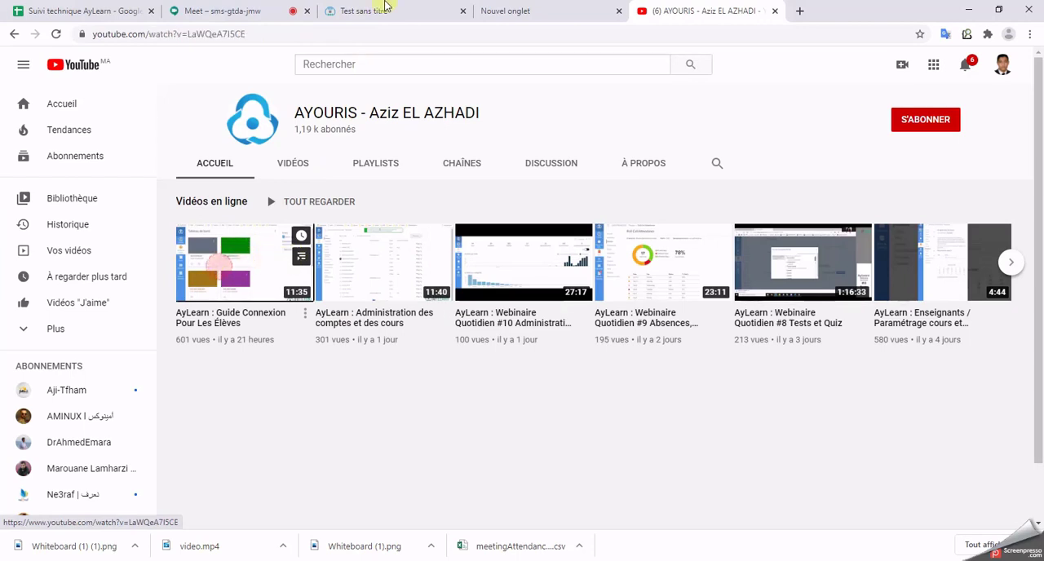
{"action": "left_click", "coordinate": [296, 40]}
{"action": "key", "text": "ctrl+c"}
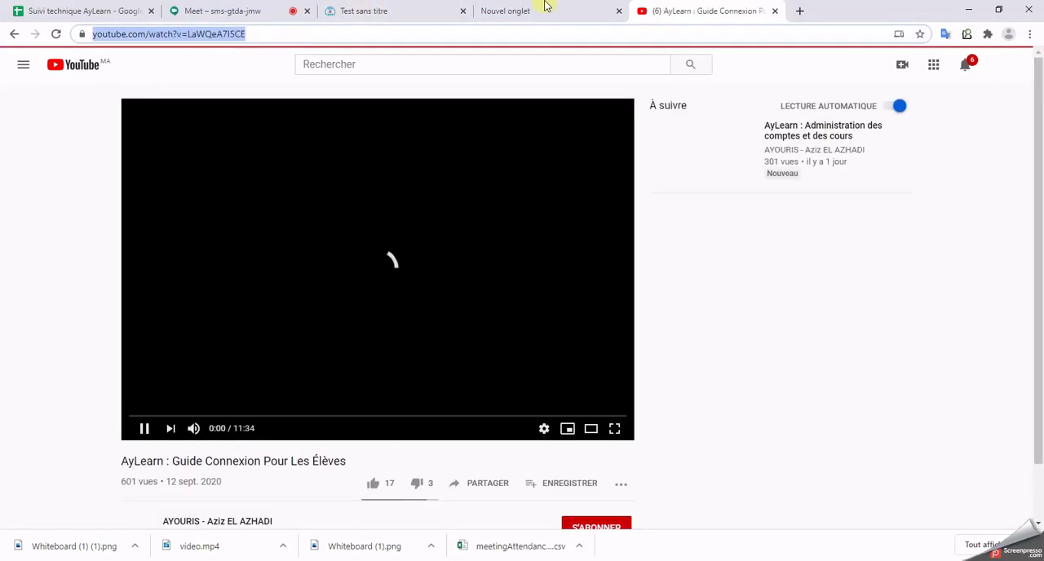
{"action": "key", "text": "ctrl+w"}
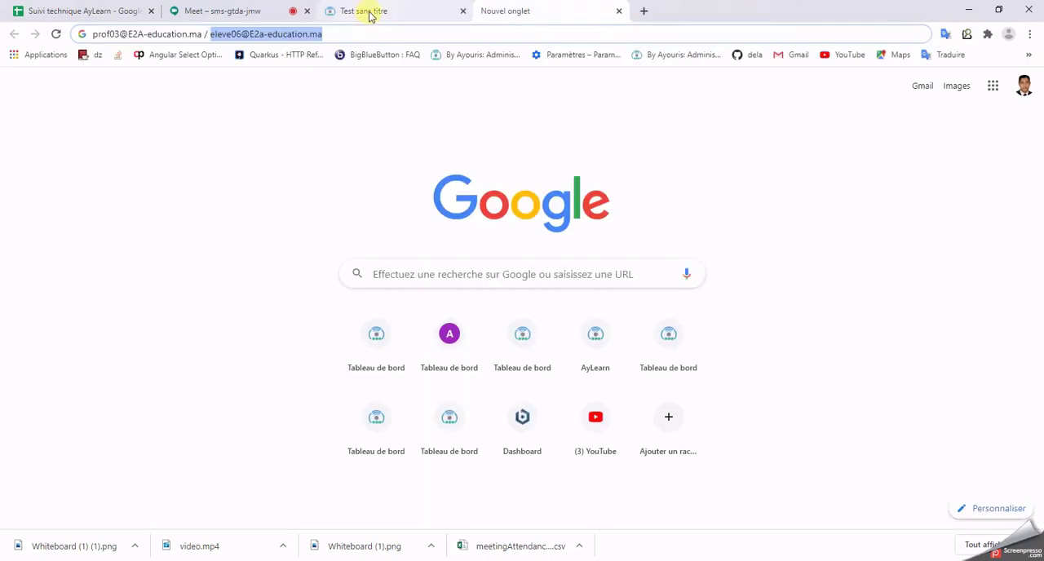
{"action": "left_click", "coordinate": [366, 11]}
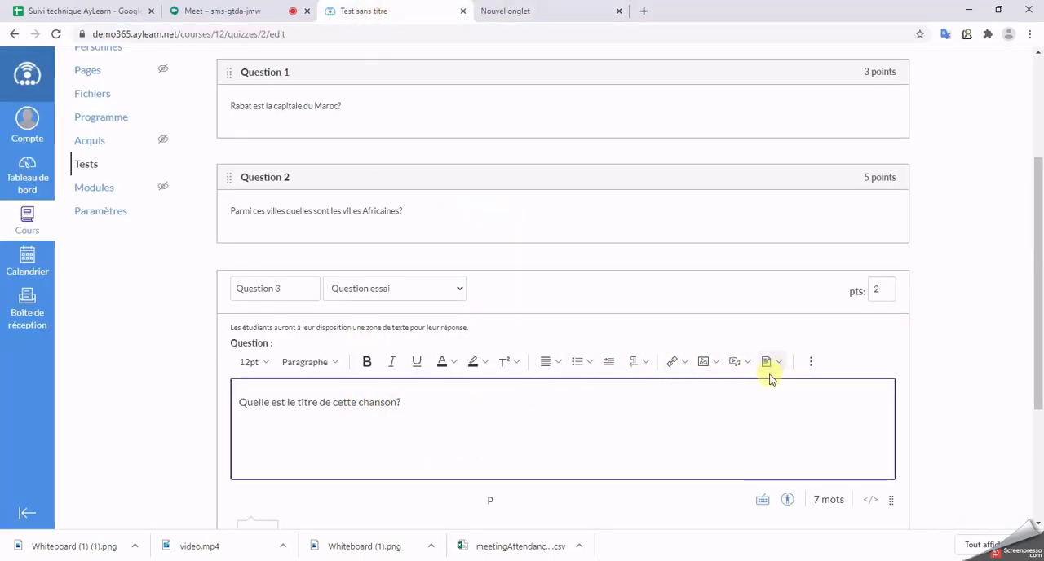
Step: Insert an external link named "Chanson" under the Question 3 text, pointing to the copied YouTube video URL
{"action": "left_click", "coordinate": [685, 363]}
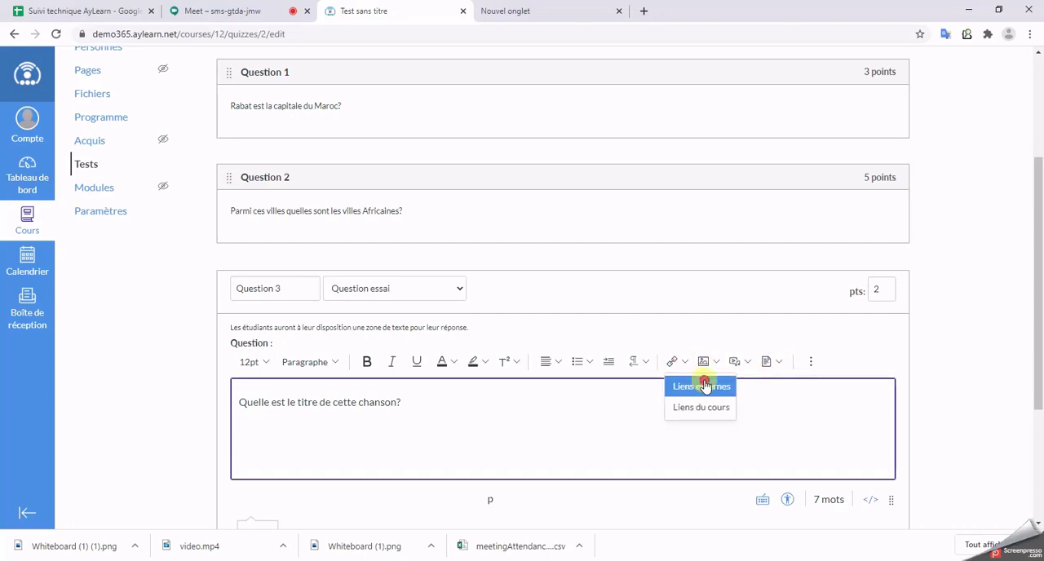
{"action": "left_click", "coordinate": [702, 386]}
{"action": "left_click", "coordinate": [332, 269]}
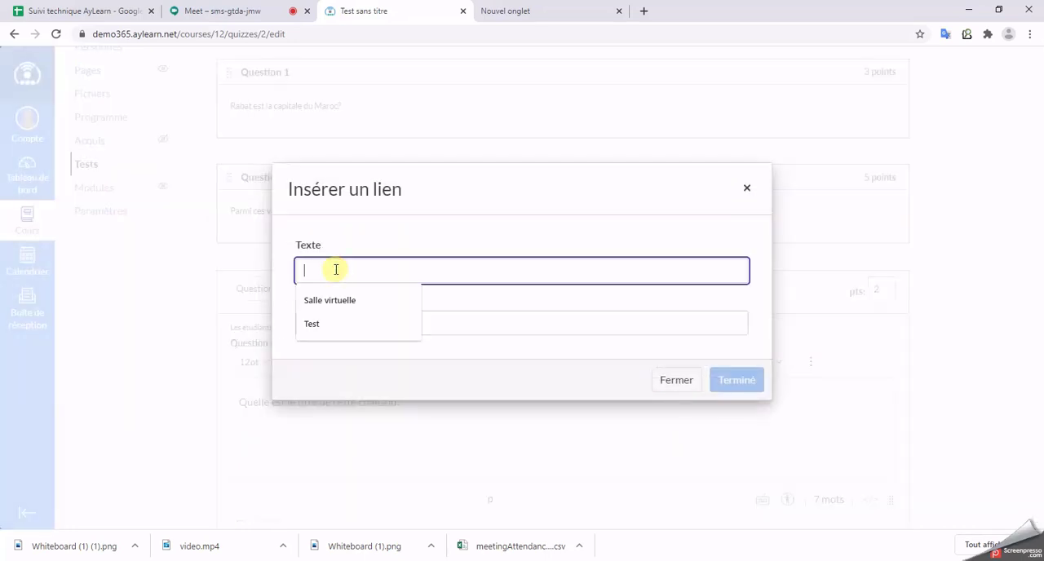
{"action": "type", "text": "Chanson"}
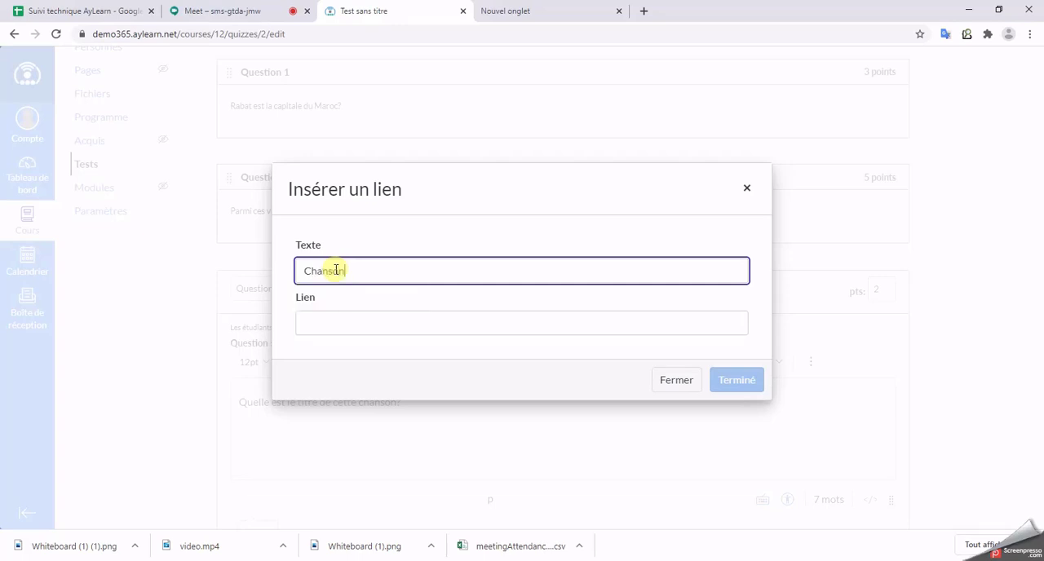
{"action": "left_click", "coordinate": [374, 326]}
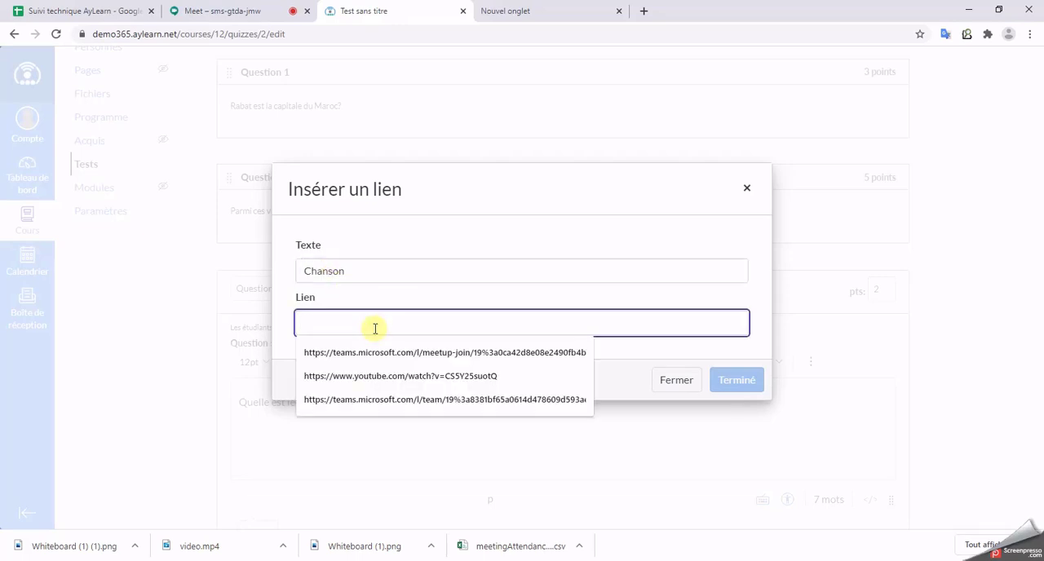
{"action": "key", "text": "ctrl+v"}
{"action": "left_click", "coordinate": [728, 390]}
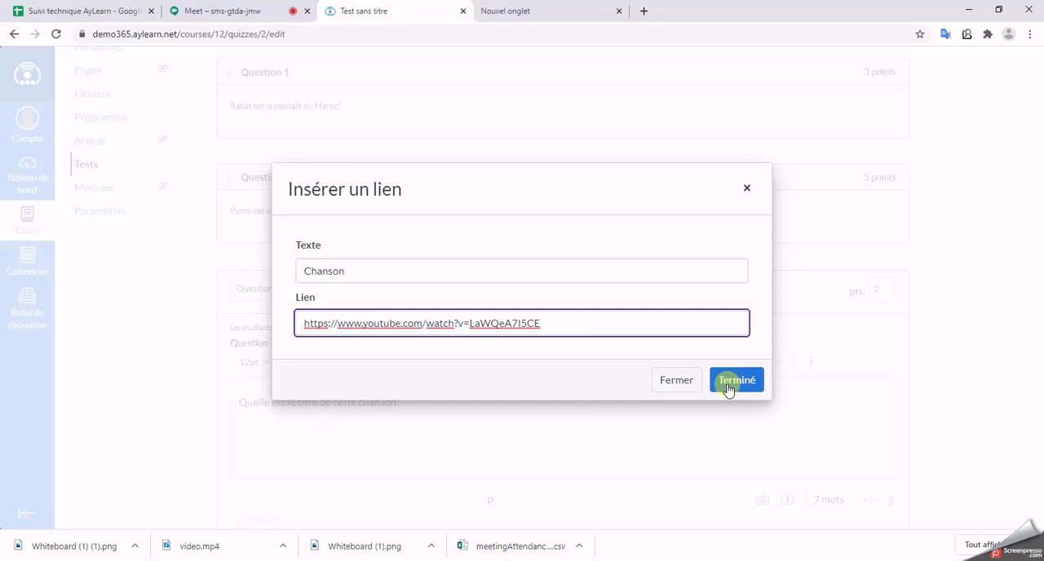
{"action": "left_click", "coordinate": [729, 390]}
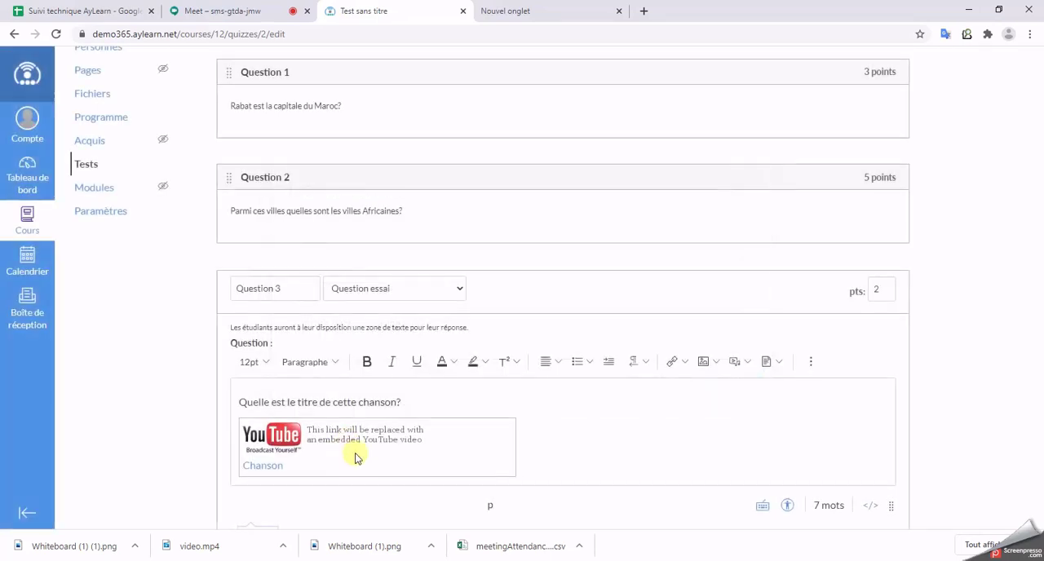
Step: Save Question 3 to the test, then save and publish the whole test
{"action": "scroll", "coordinate": [602, 451], "scroll_direction": "down", "scroll_amount": 3}
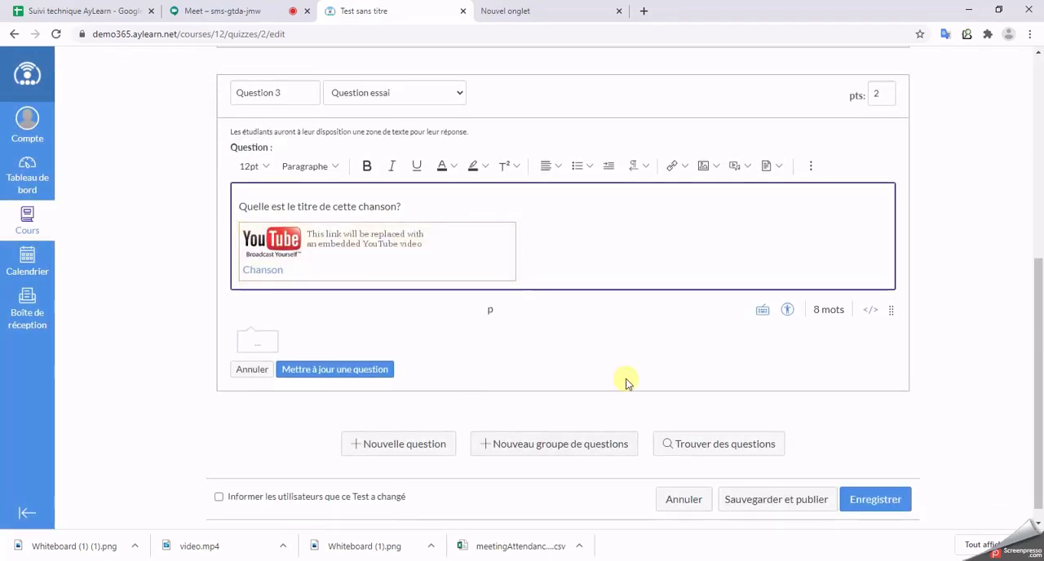
{"action": "left_click", "coordinate": [374, 371]}
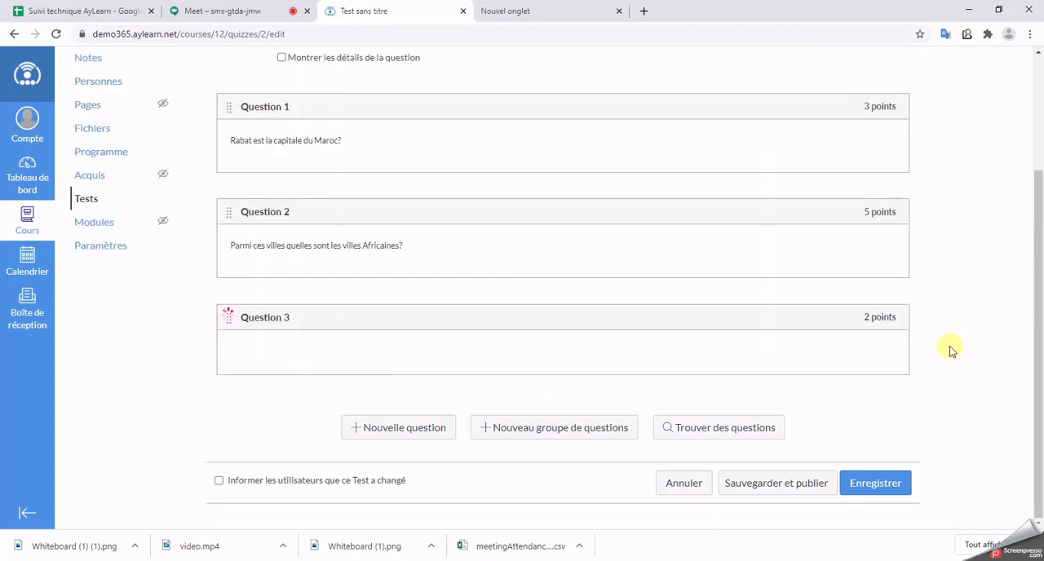
{"action": "scroll", "coordinate": [563, 269], "scroll_direction": "up", "scroll_amount": 3}
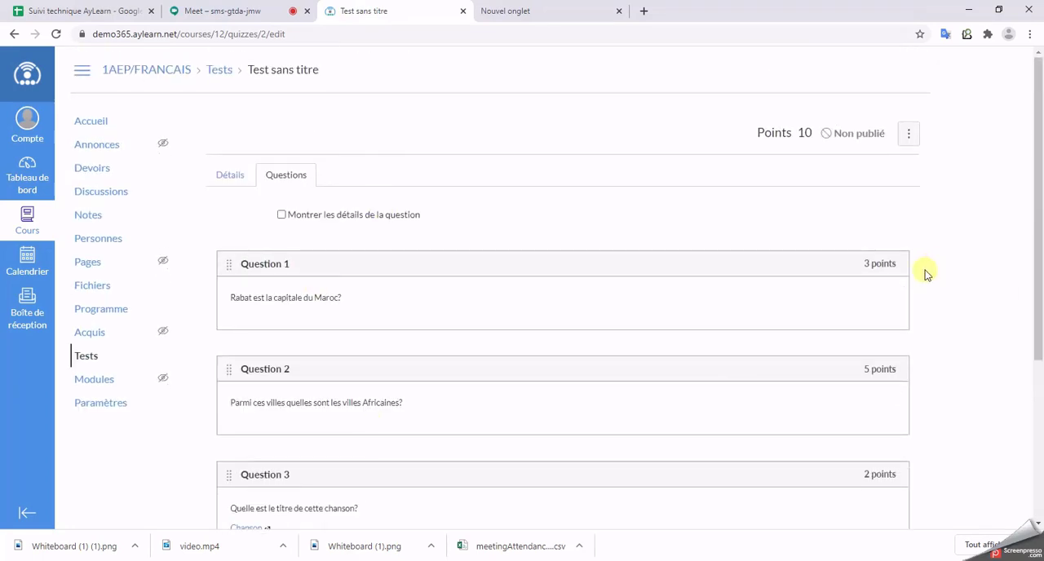
{"action": "scroll", "coordinate": [825, 308], "scroll_direction": "down", "scroll_amount": 3}
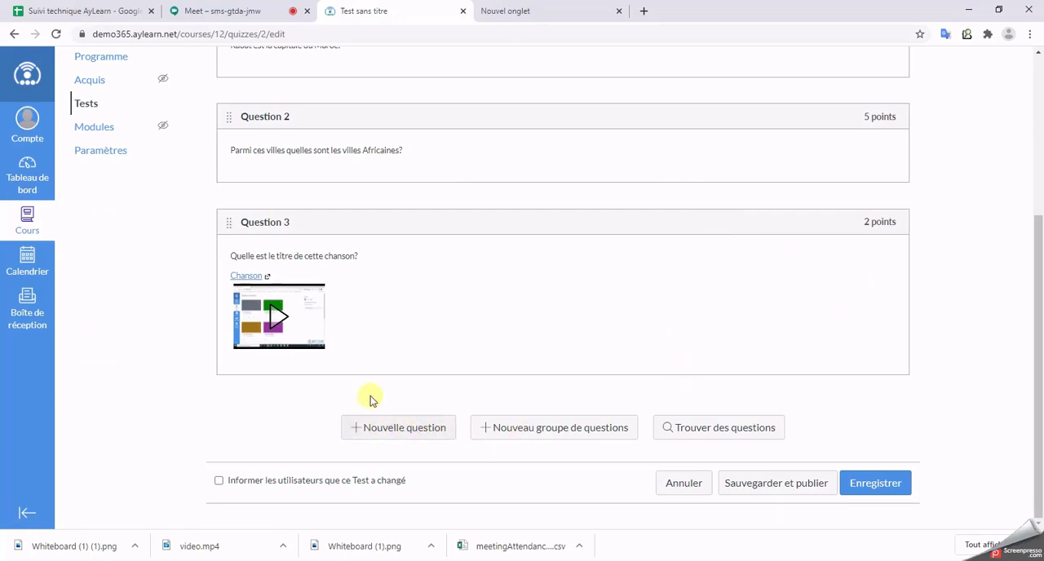
{"action": "left_click", "coordinate": [791, 489]}
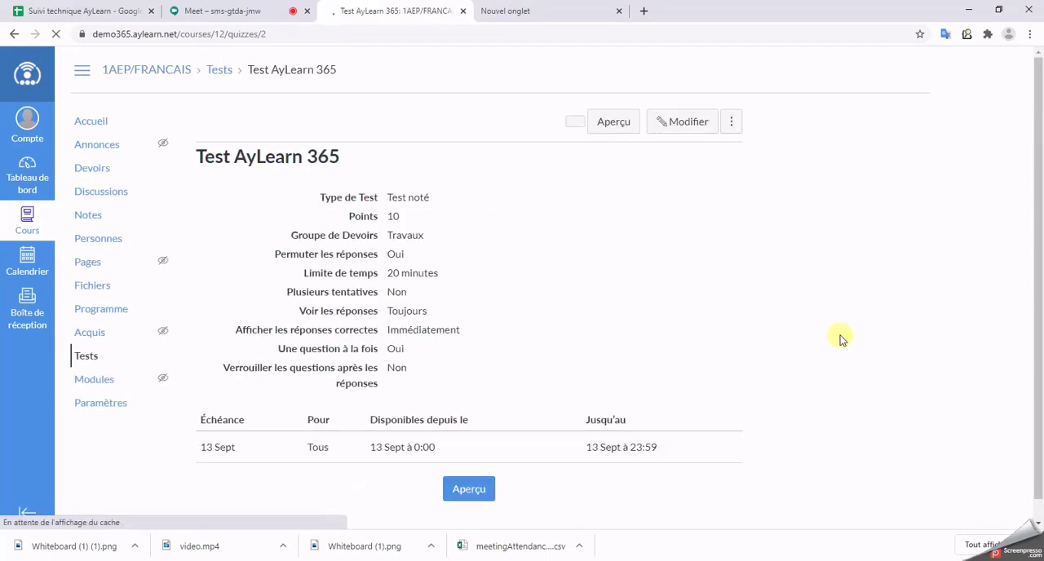
Step: Switch to the student's private browsing window and open "Test AyLearn 365" from the dashboard's to-do list
{"action": "mouse_move", "coordinate": [495, 560]}
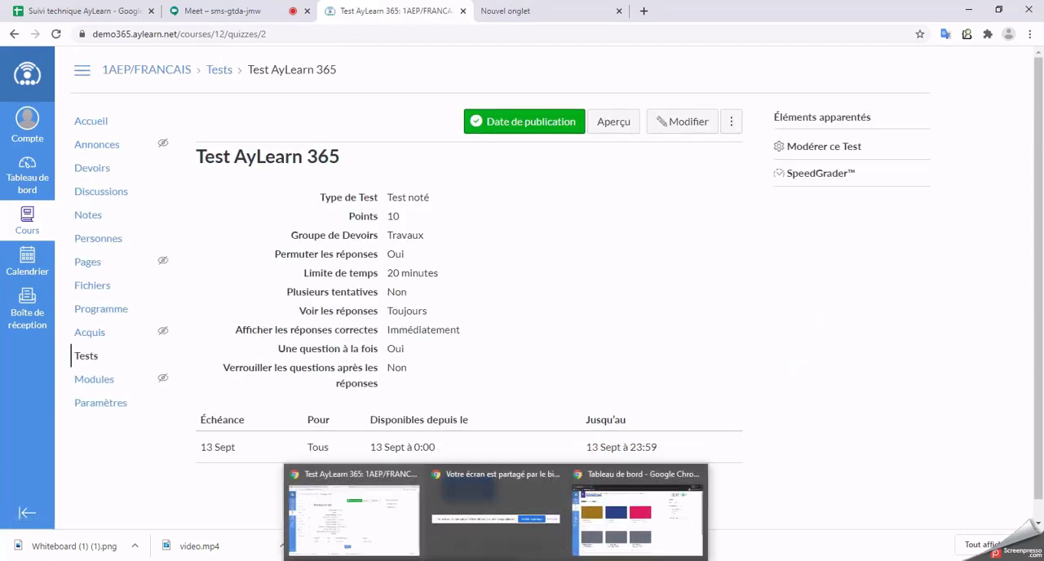
{"action": "left_click", "coordinate": [592, 534]}
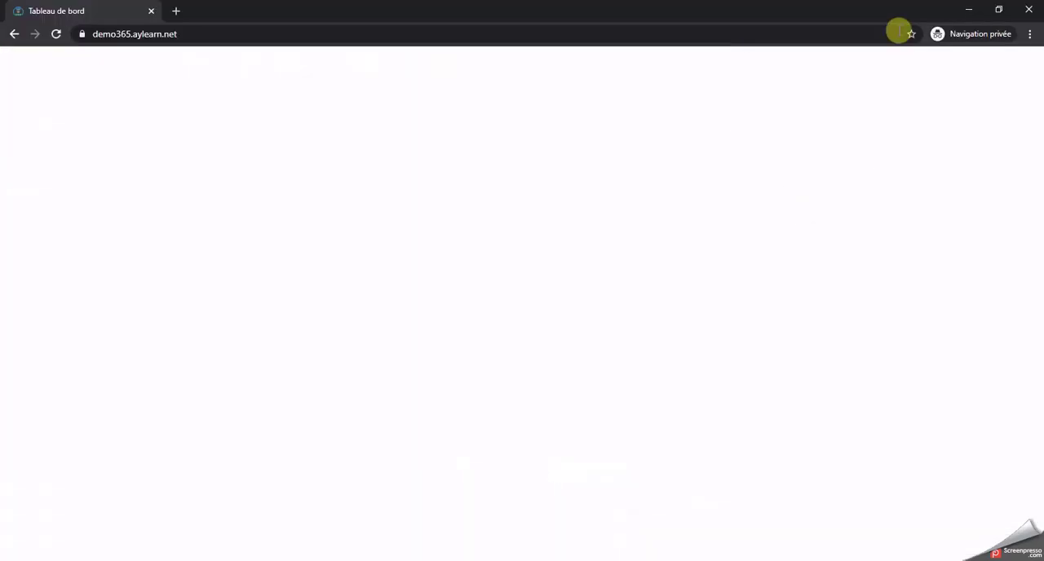
{"action": "left_click", "coordinate": [820, 194]}
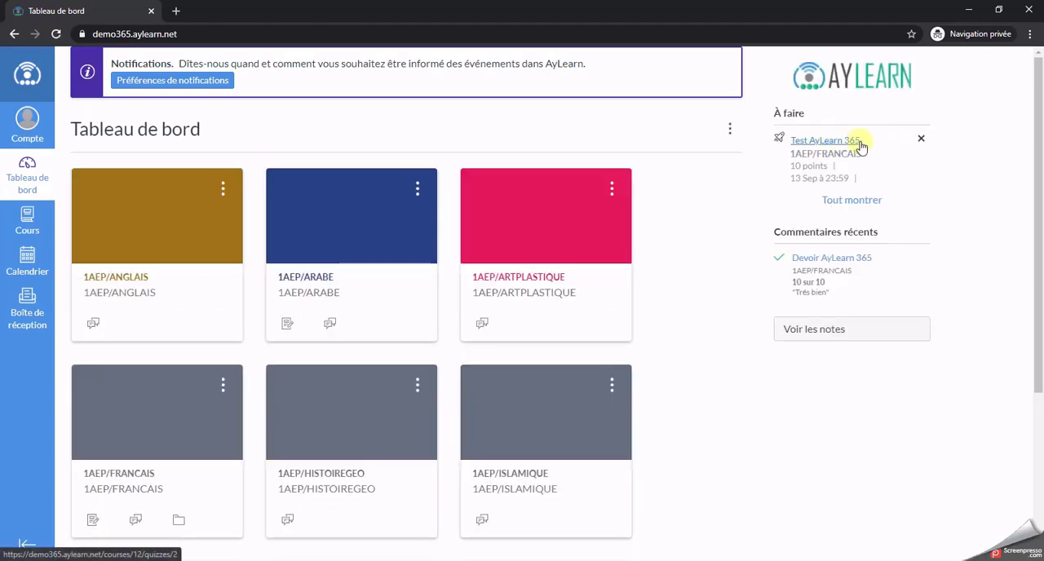
{"action": "left_click", "coordinate": [833, 148]}
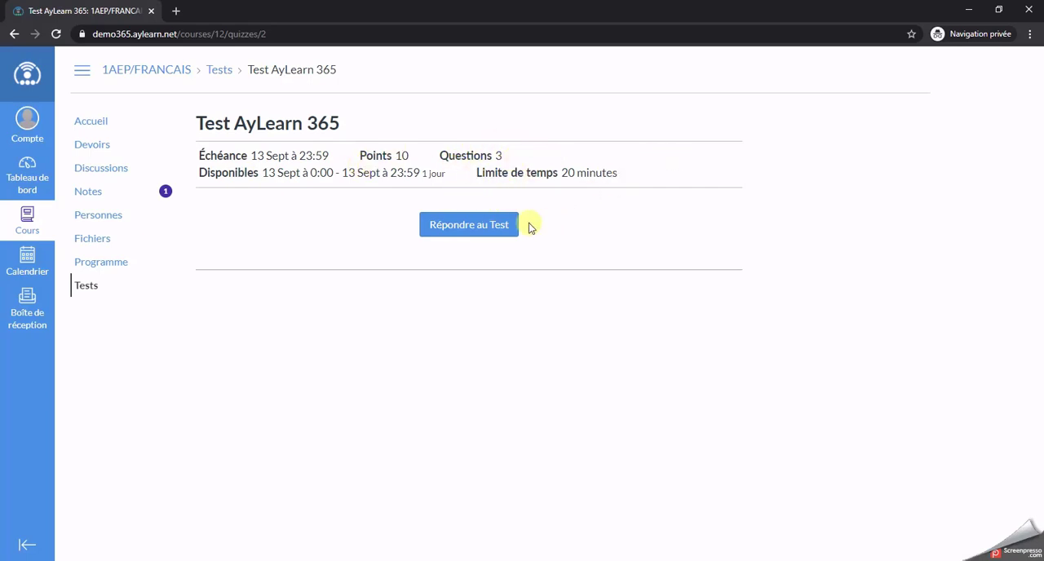
Step: Start the student's attempt at the test and highlight the remaining time on the countdown
{"action": "left_click", "coordinate": [490, 229]}
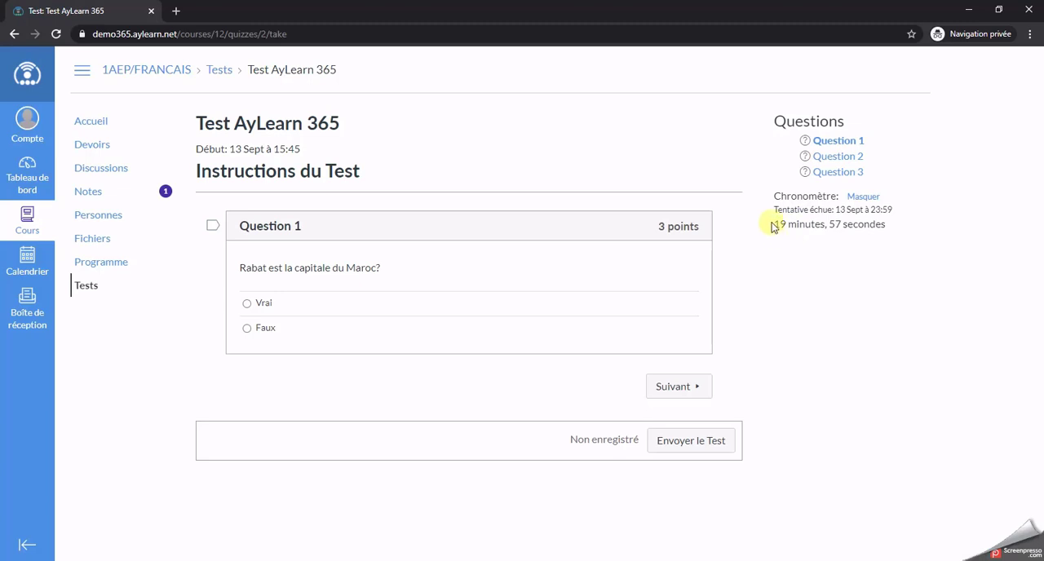
{"action": "left_click_drag", "start_coordinate": [773, 227], "coordinate": [892, 227]}
{"action": "left_click", "coordinate": [891, 226]}
{"action": "left_click_drag", "start_coordinate": [776, 224], "coordinate": [900, 226]}
{"action": "left_click", "coordinate": [900, 226]}
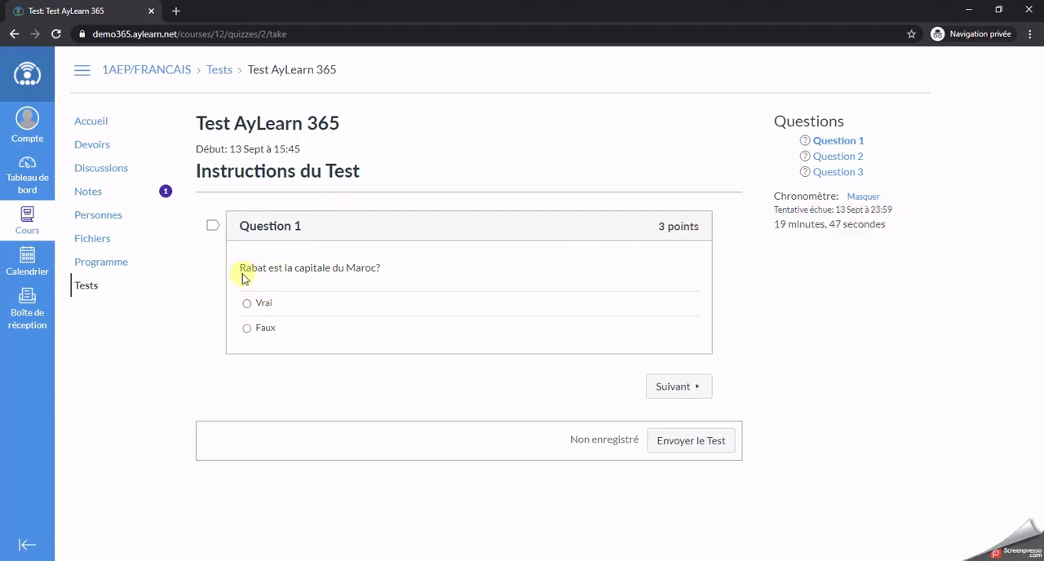
Step: Answer Question 1 with Vrai and Question 2 with Dakar and Rabat, advancing to Question 3
{"action": "left_click", "coordinate": [248, 304]}
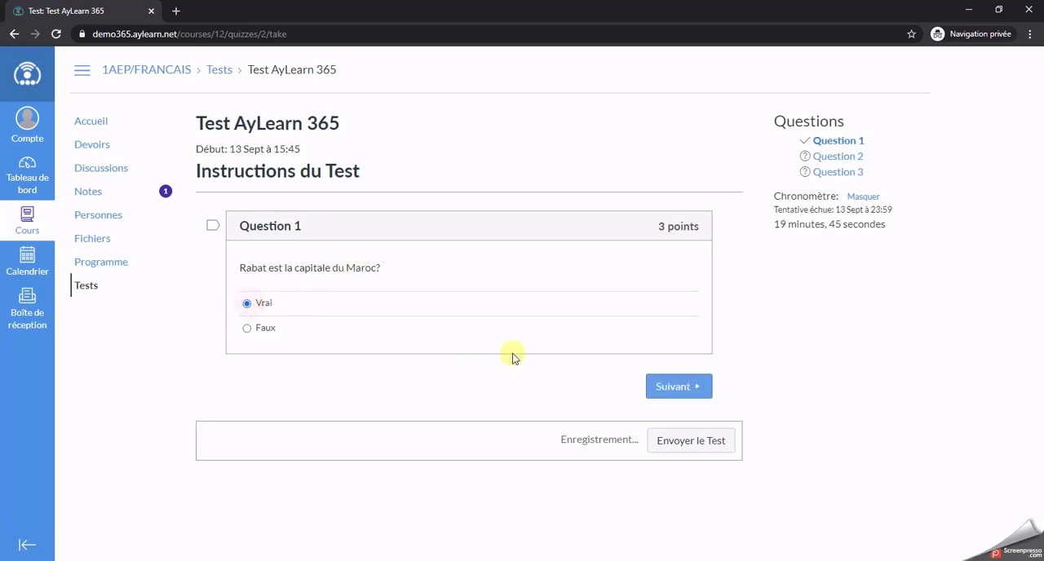
{"action": "left_click", "coordinate": [675, 389]}
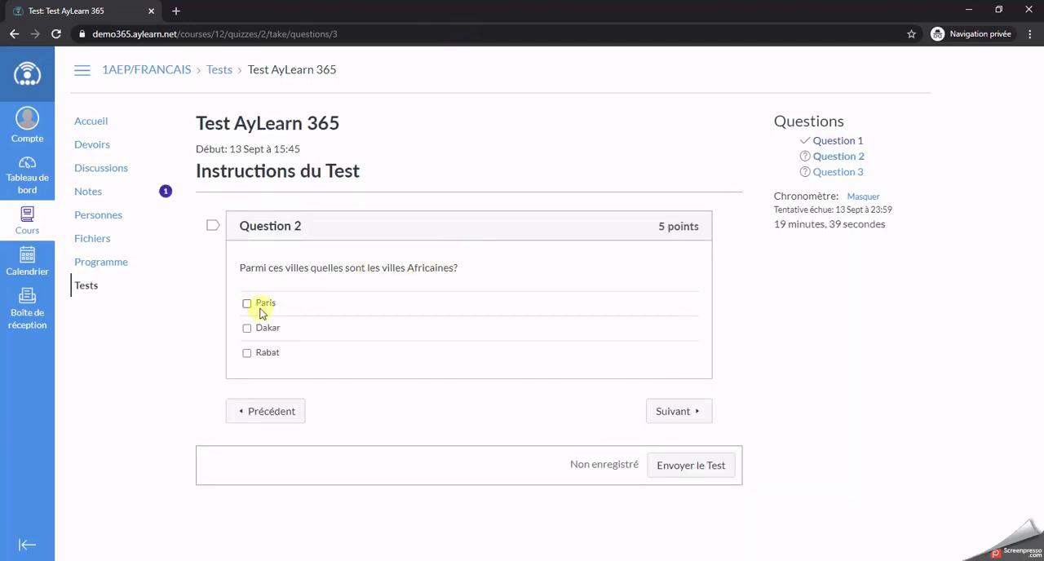
{"action": "left_click", "coordinate": [248, 328]}
{"action": "left_click", "coordinate": [248, 353]}
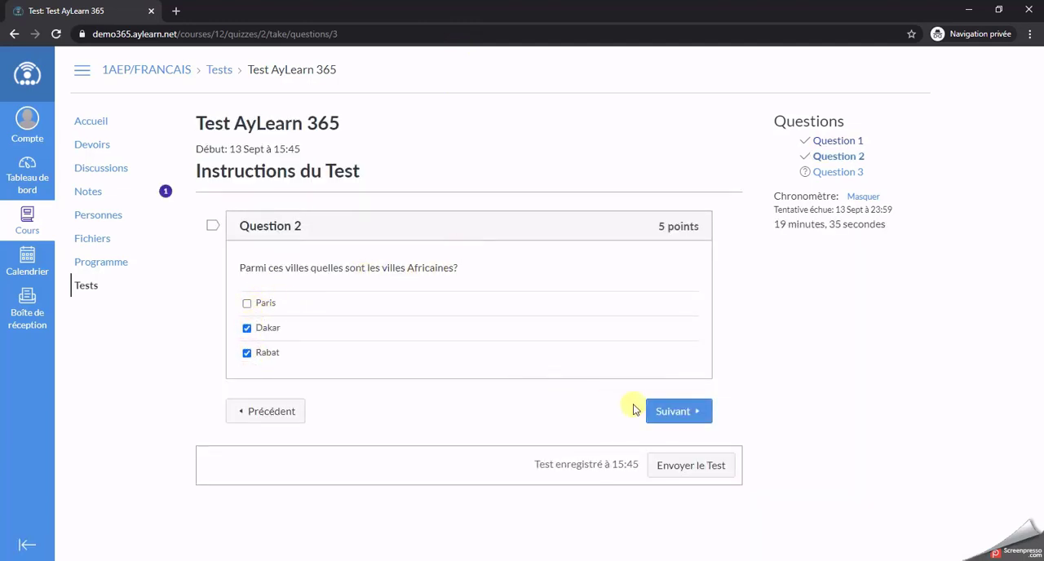
{"action": "left_click", "coordinate": [676, 411]}
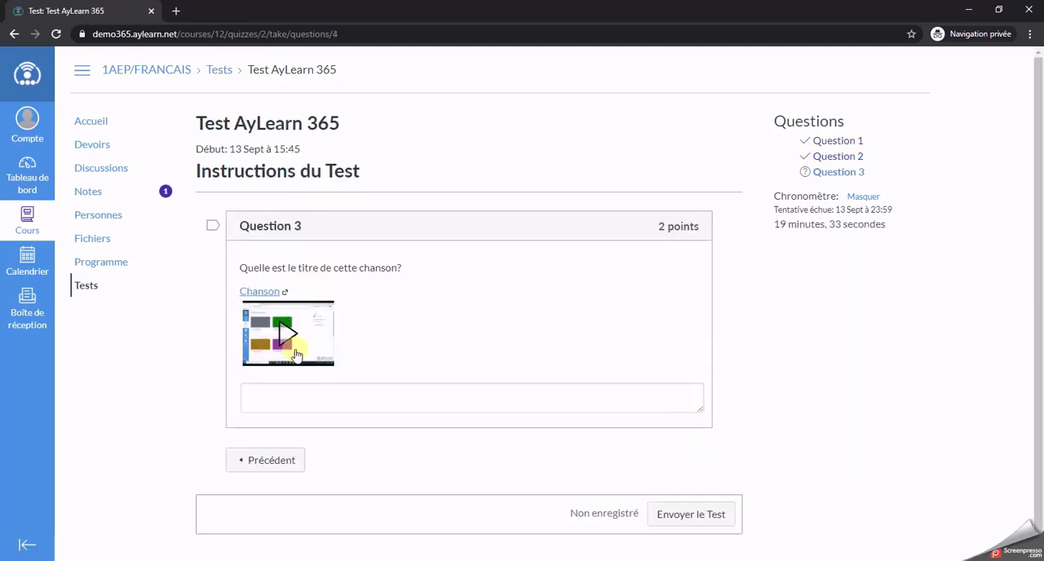
Step: Play the song video embedded in Question 3 for a few seconds, then pause it
{"action": "left_click", "coordinate": [289, 336]}
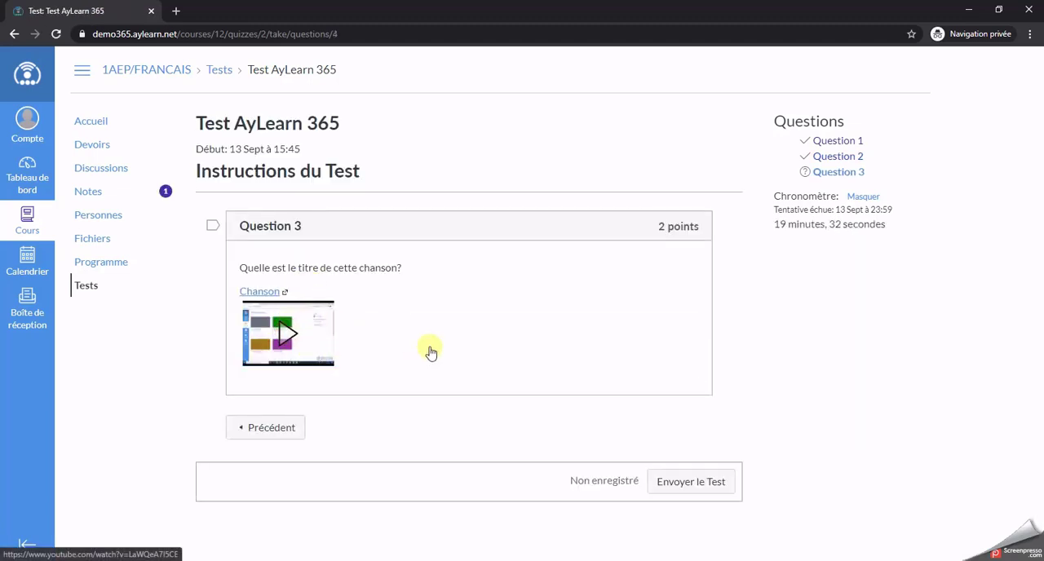
{"action": "scroll", "coordinate": [758, 345], "scroll_direction": "down", "scroll_amount": 1}
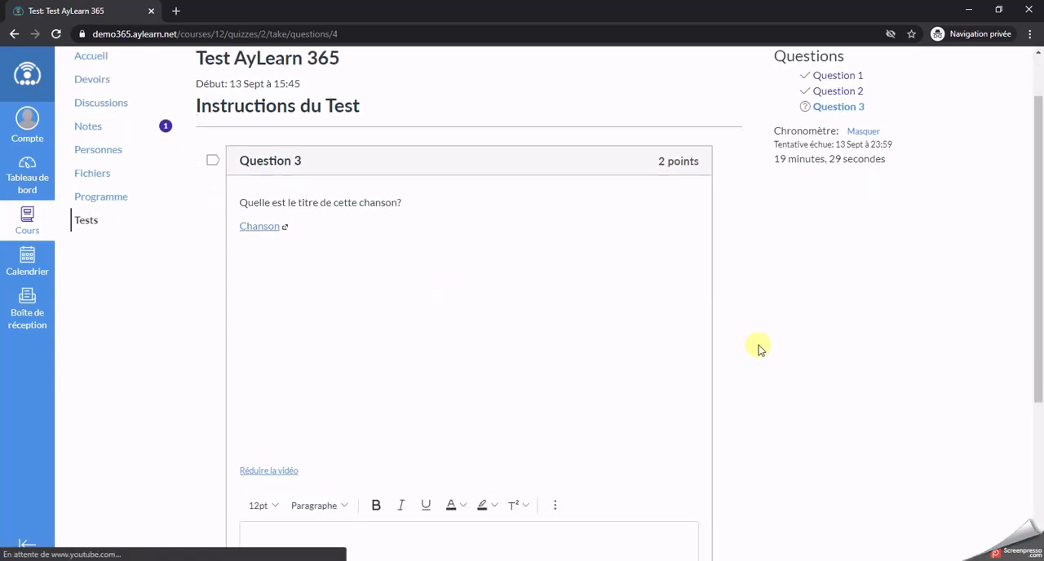
{"action": "left_click", "coordinate": [364, 352]}
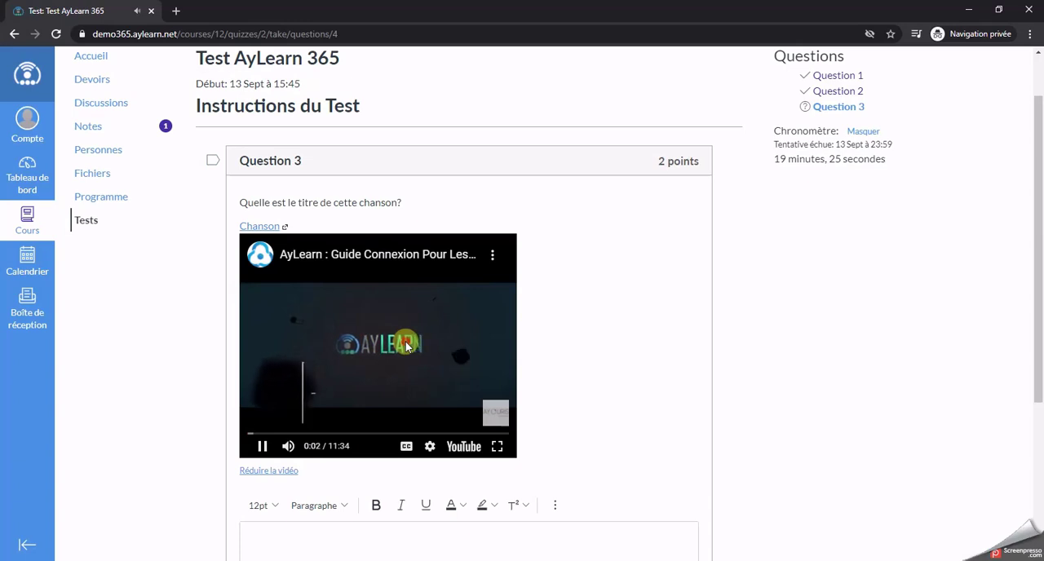
{"action": "left_click", "coordinate": [430, 394]}
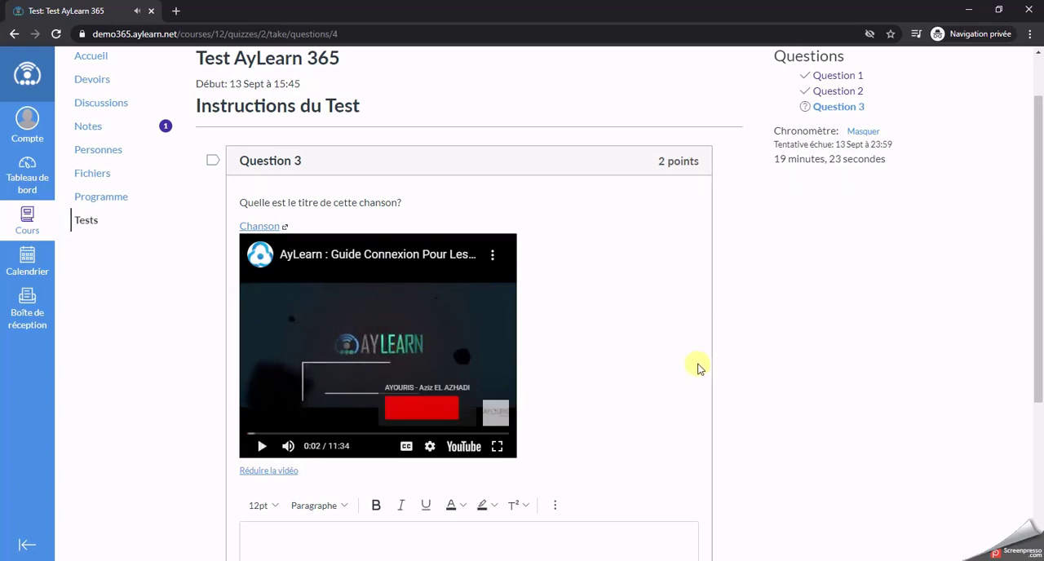
Step: Answer Question 3 with "AyLearn 365" and submit the test
{"action": "scroll", "coordinate": [683, 395], "scroll_direction": "down", "scroll_amount": 1}
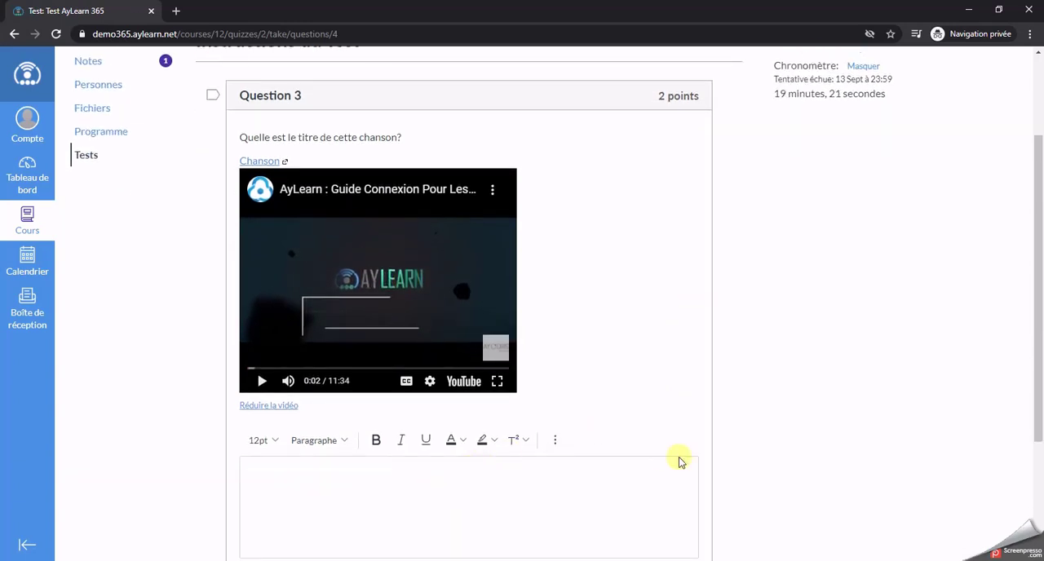
{"action": "scroll", "coordinate": [681, 461], "scroll_direction": "down", "scroll_amount": 1}
{"action": "left_click", "coordinate": [497, 443]}
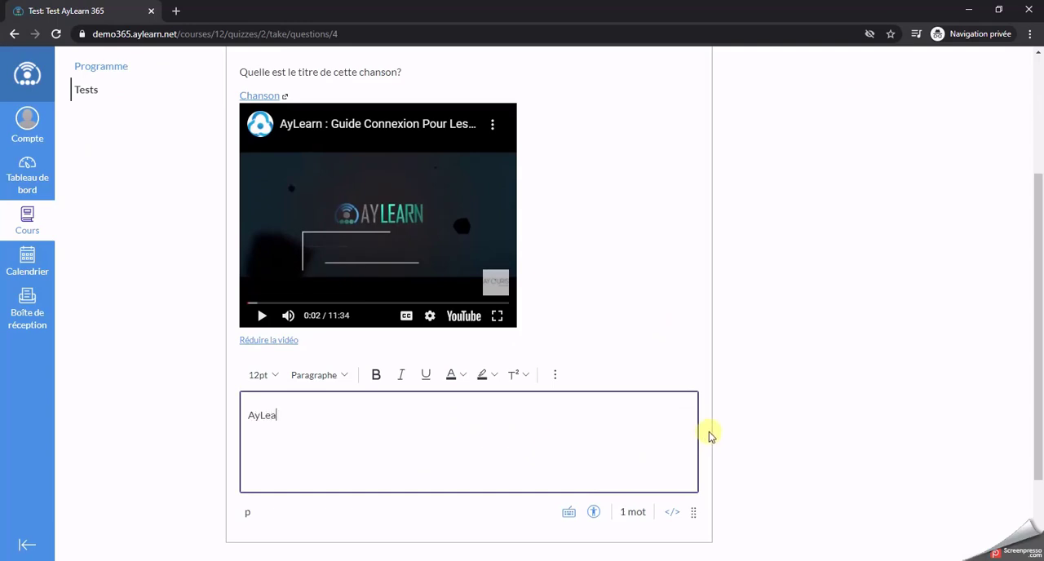
{"action": "scroll", "coordinate": [711, 437], "scroll_direction": "down", "scroll_amount": 2}
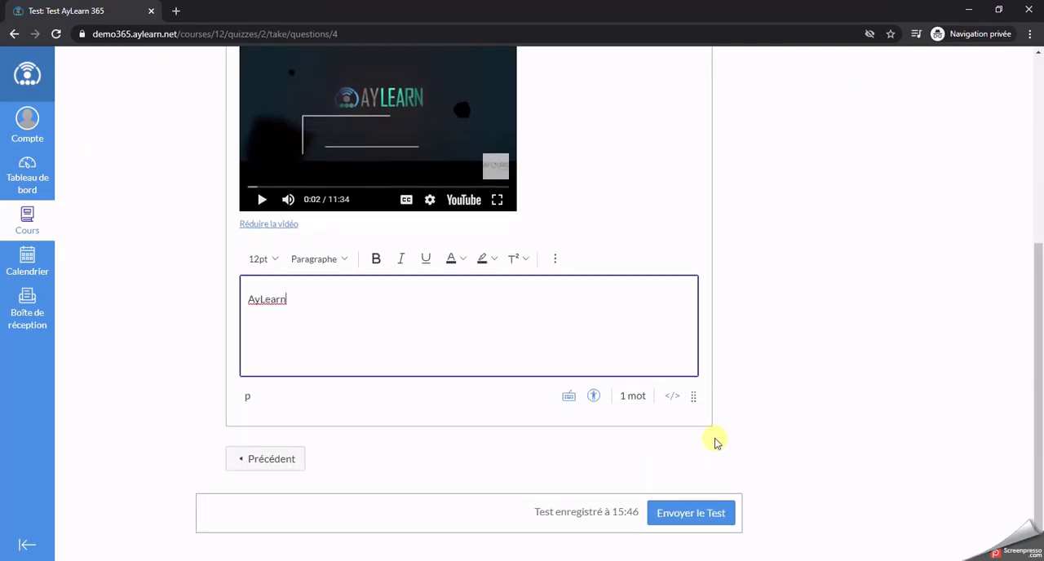
{"action": "type", "text": "Learn 3"}
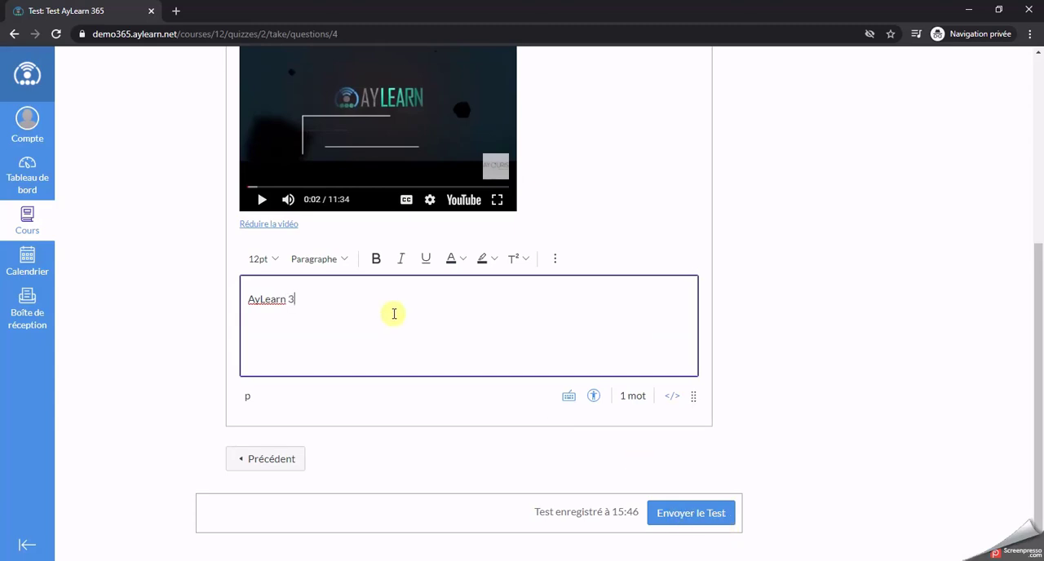
{"action": "type", "text": "65"}
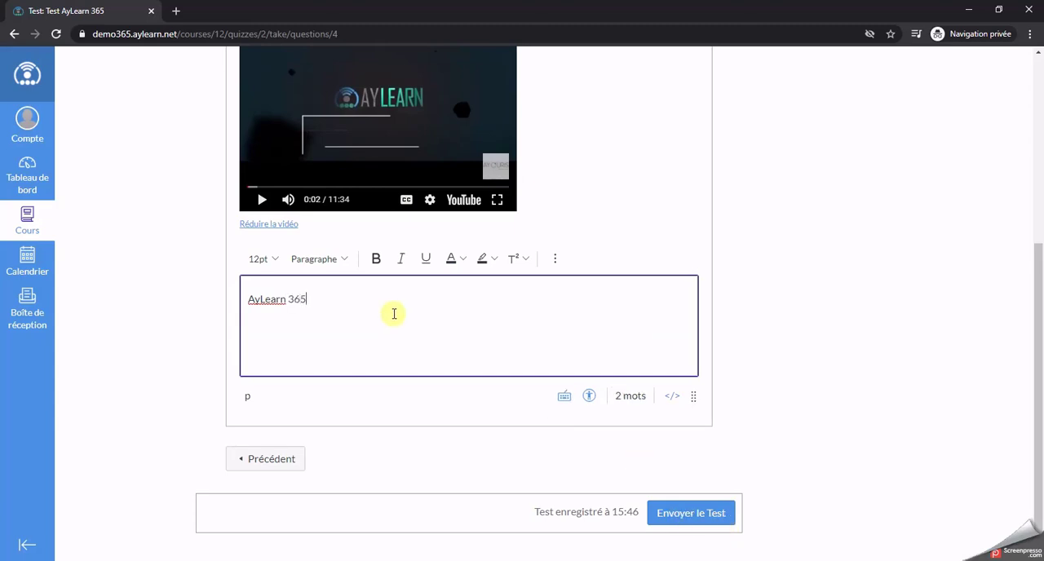
{"action": "left_click", "coordinate": [701, 515]}
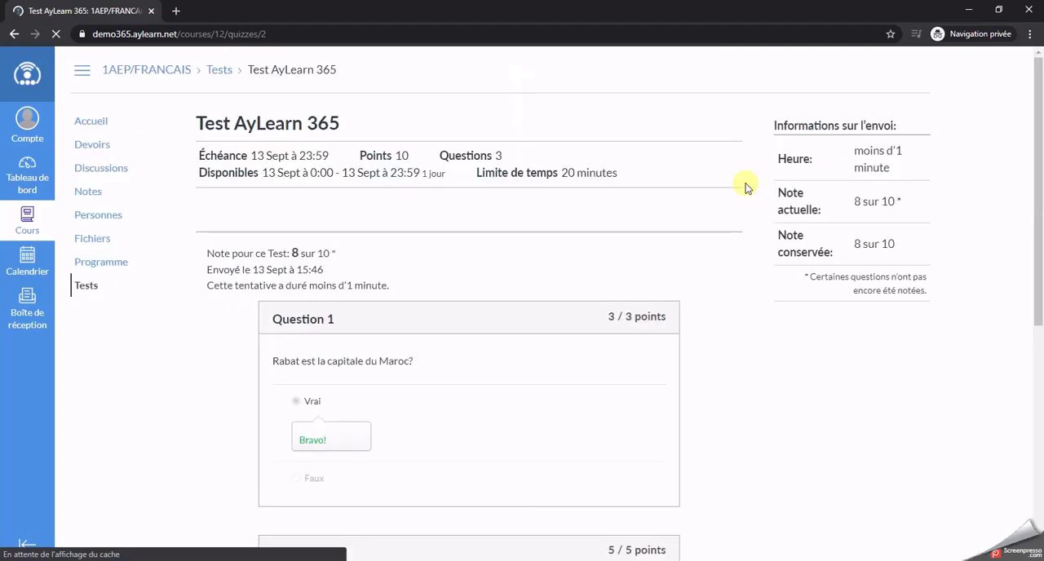
Step: Review the submitted test's results question by question, highlighting the points of Question 1 and the grading status of Question 3
{"action": "scroll", "coordinate": [450, 333], "scroll_direction": "down", "scroll_amount": 1}
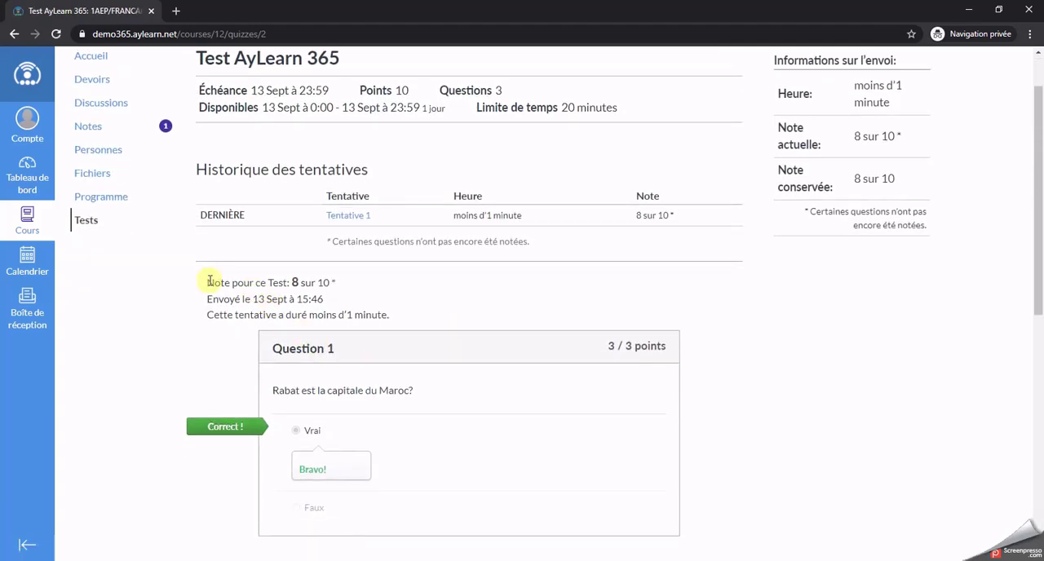
{"action": "scroll", "coordinate": [468, 335], "scroll_direction": "down", "scroll_amount": 2}
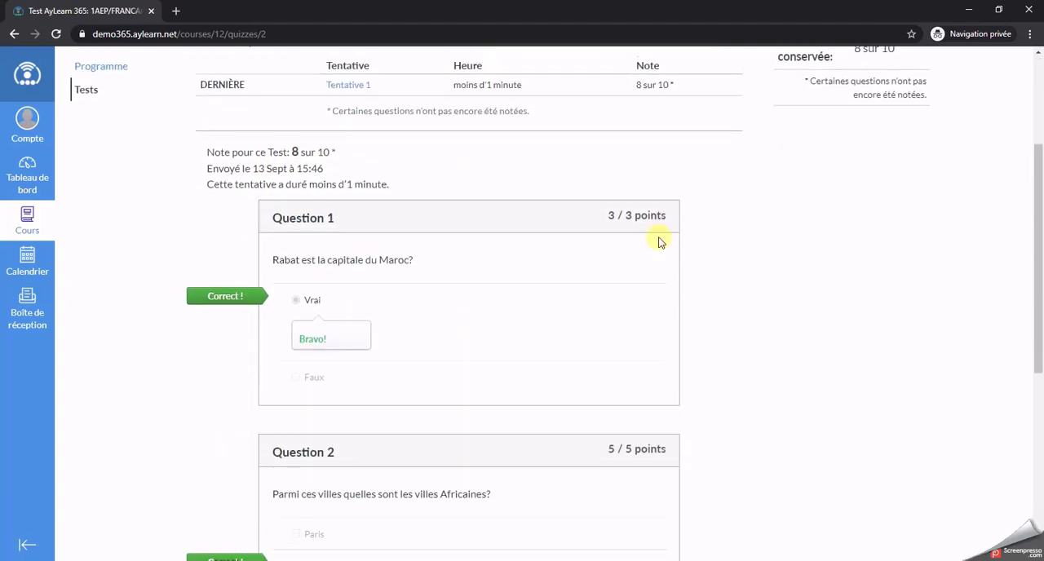
{"action": "left_click_drag", "start_coordinate": [597, 212], "coordinate": [651, 216]}
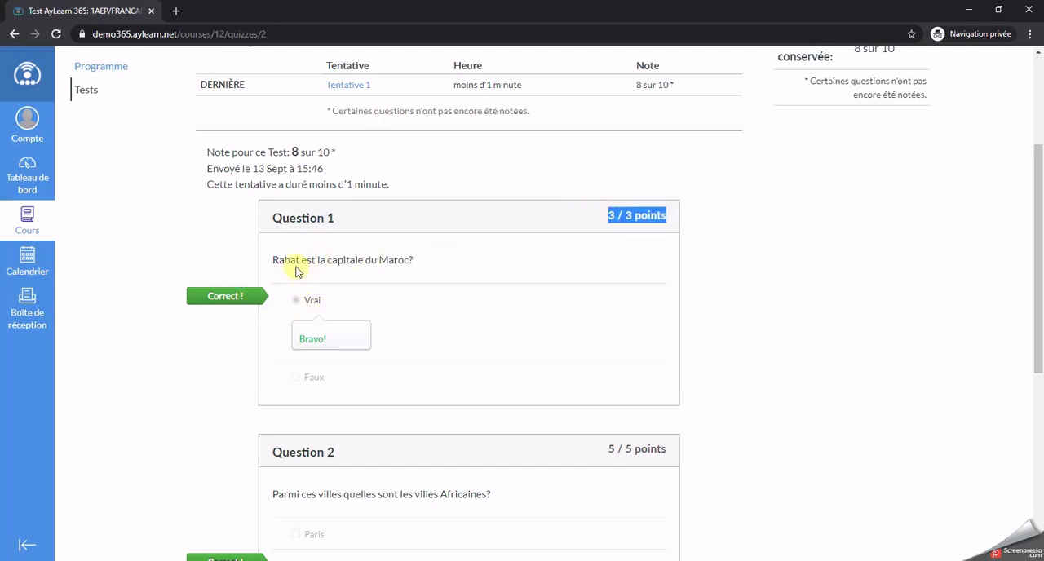
{"action": "scroll", "coordinate": [466, 310], "scroll_direction": "down", "scroll_amount": 3}
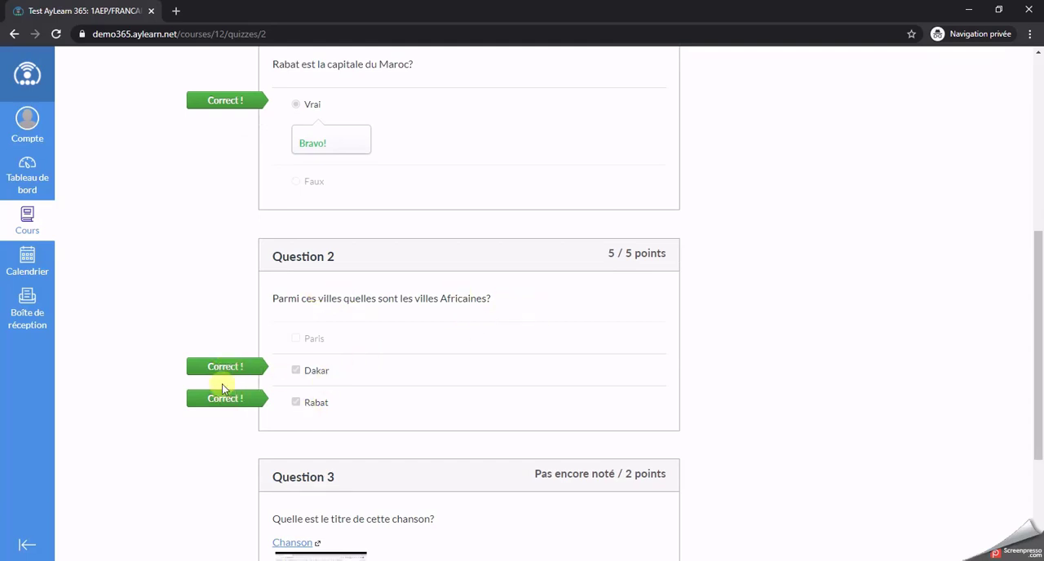
{"action": "scroll", "coordinate": [457, 383], "scroll_direction": "down", "scroll_amount": 3}
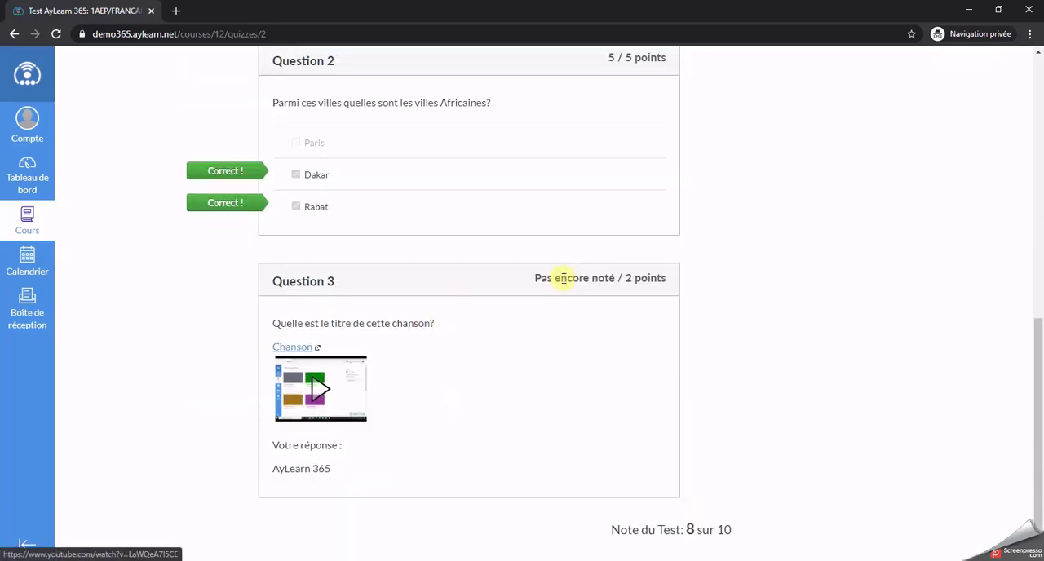
{"action": "left_click_drag", "start_coordinate": [529, 279], "coordinate": [667, 279]}
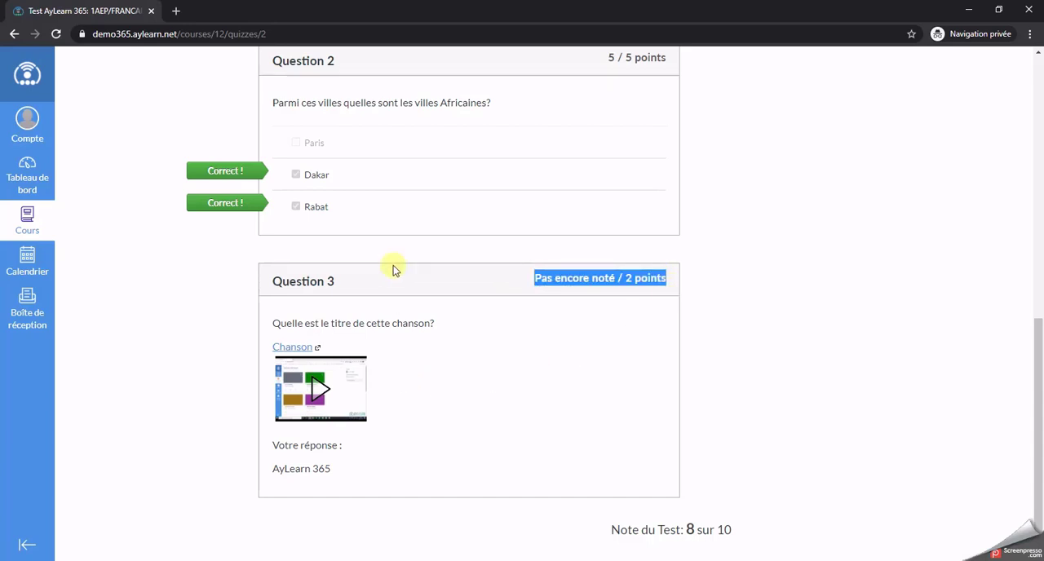
{"action": "scroll", "coordinate": [710, 269], "scroll_direction": "down", "scroll_amount": 1}
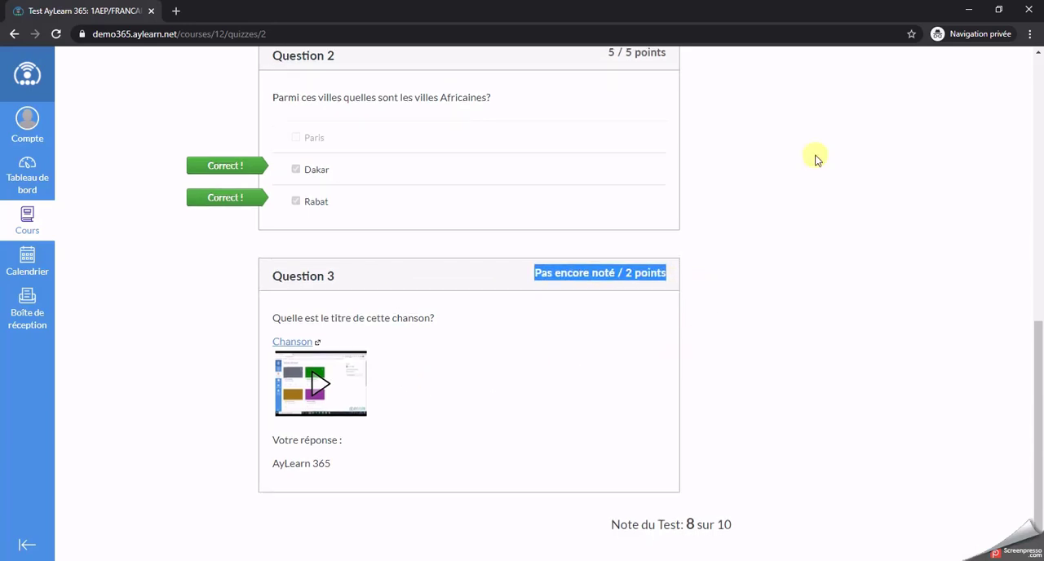
Step: Switch to the teacher's browser window and open the grading of "Test AyLearn 365" from the dashboard's to-do list
{"action": "left_click", "coordinate": [970, 10]}
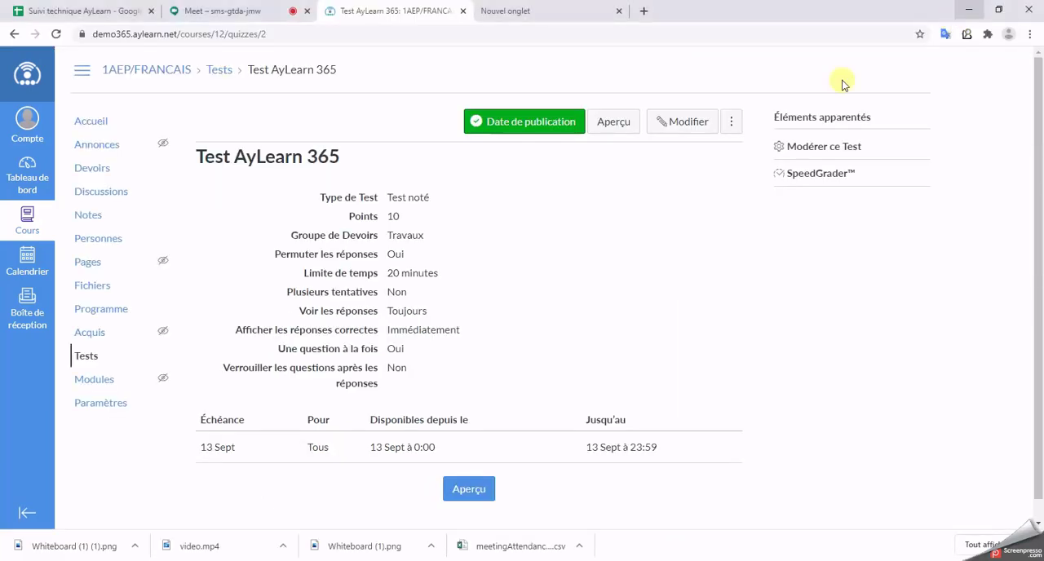
{"action": "left_click", "coordinate": [28, 179]}
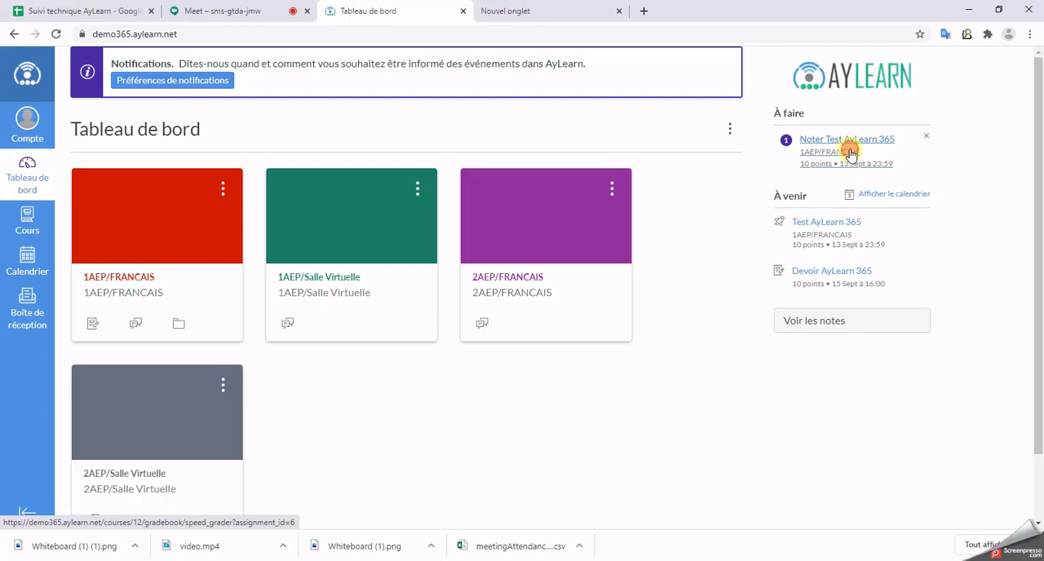
{"action": "left_click", "coordinate": [851, 152]}
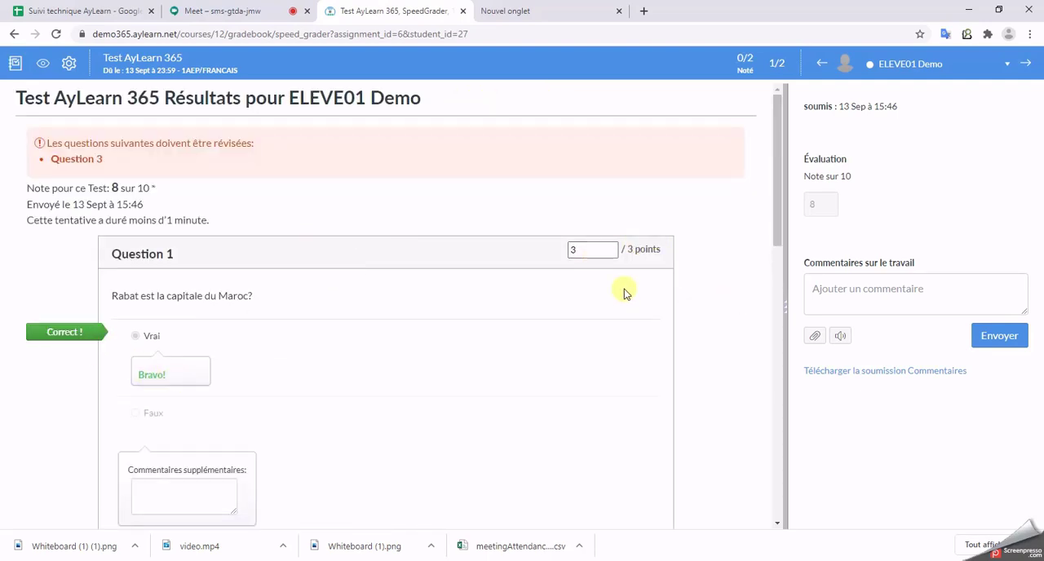
Step: Examine the student's score for Question 1 and the written answer to Question 3 in SpeedGrader
{"action": "left_click", "coordinate": [583, 248]}
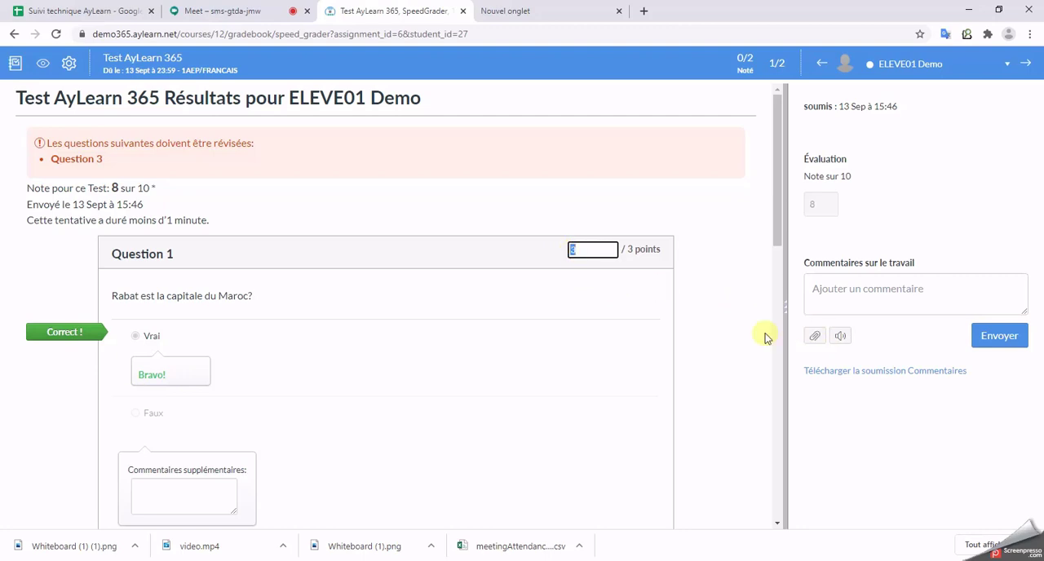
{"action": "scroll", "coordinate": [748, 360], "scroll_direction": "down", "scroll_amount": 5}
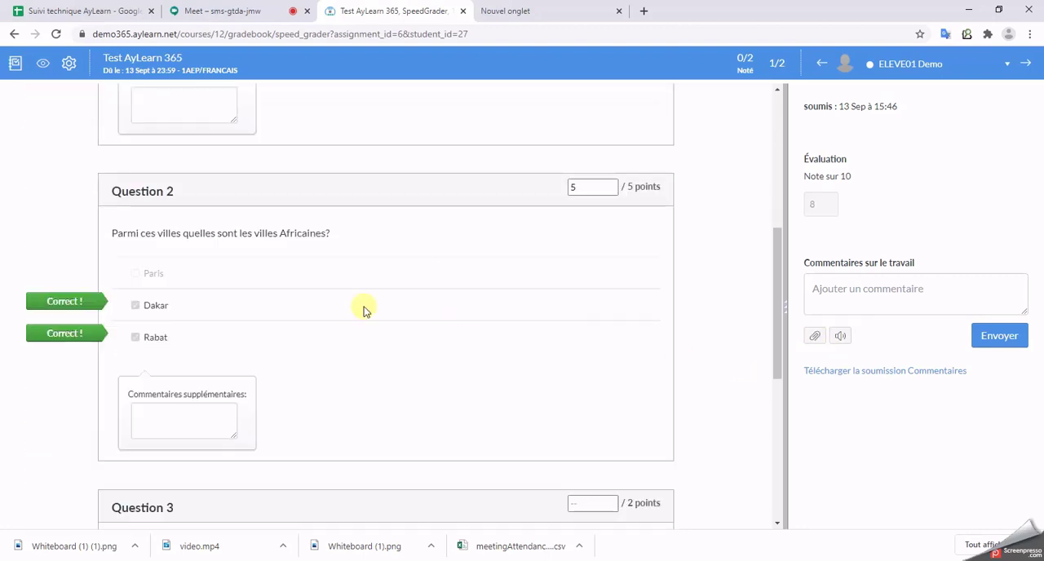
{"action": "scroll", "coordinate": [380, 399], "scroll_direction": "down", "scroll_amount": 3}
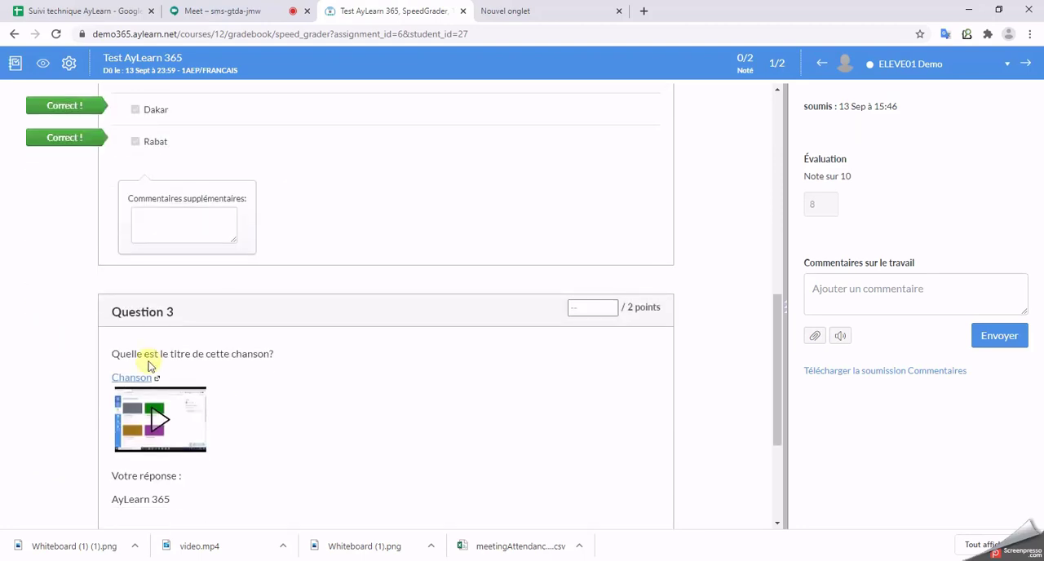
{"action": "scroll", "coordinate": [218, 405], "scroll_direction": "down", "scroll_amount": 2}
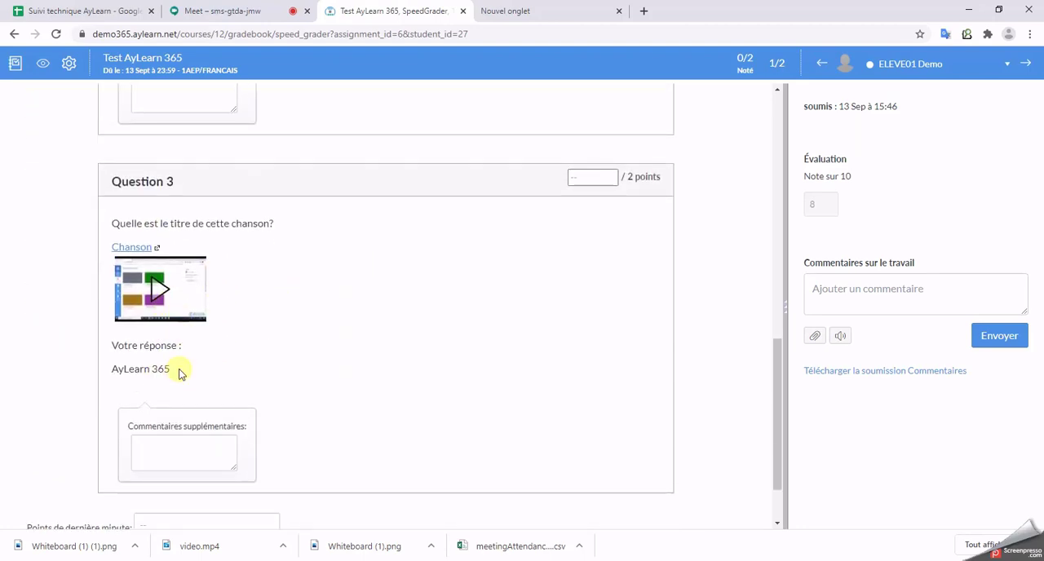
{"action": "left_click_drag", "start_coordinate": [179, 369], "coordinate": [110, 376]}
{"action": "left_click", "coordinate": [134, 372]}
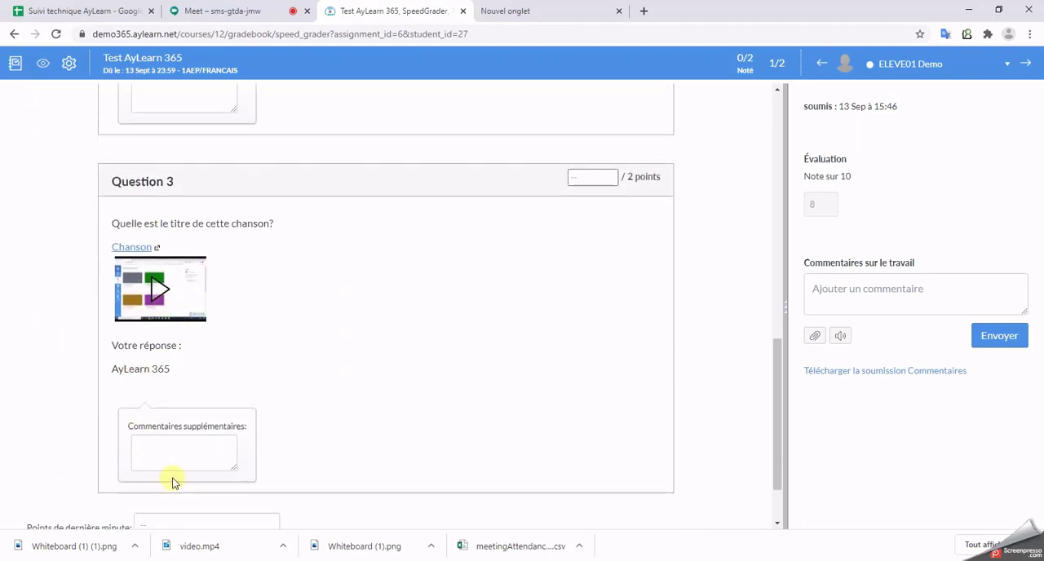
Step: Give the student's Question 3 answer 2 points and update the test's scores
{"action": "left_click", "coordinate": [589, 177]}
{"action": "type", "text": "2"}
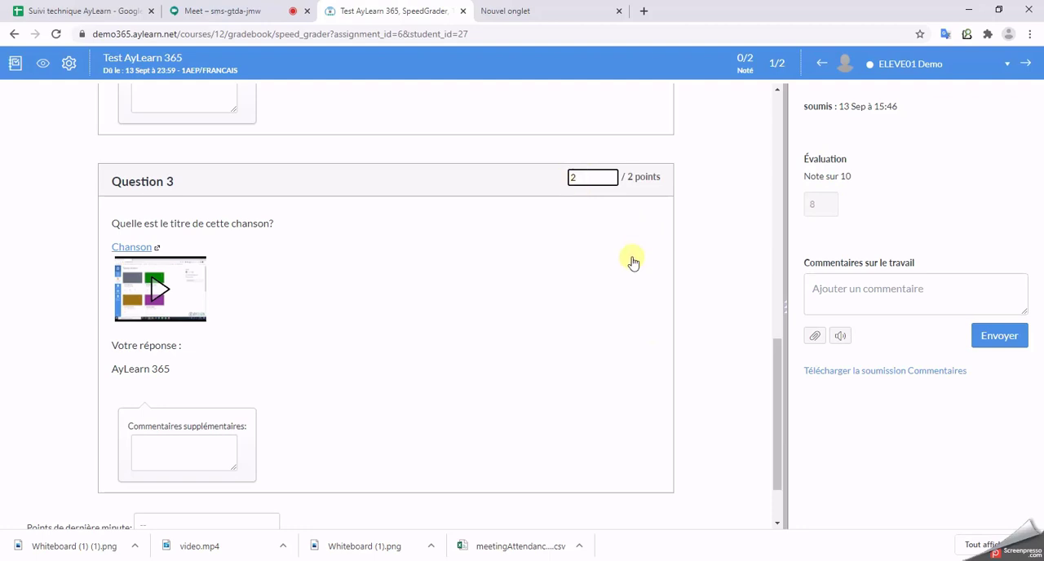
{"action": "scroll", "coordinate": [628, 261], "scroll_direction": "down", "scroll_amount": 2}
{"action": "left_click", "coordinate": [687, 502]}
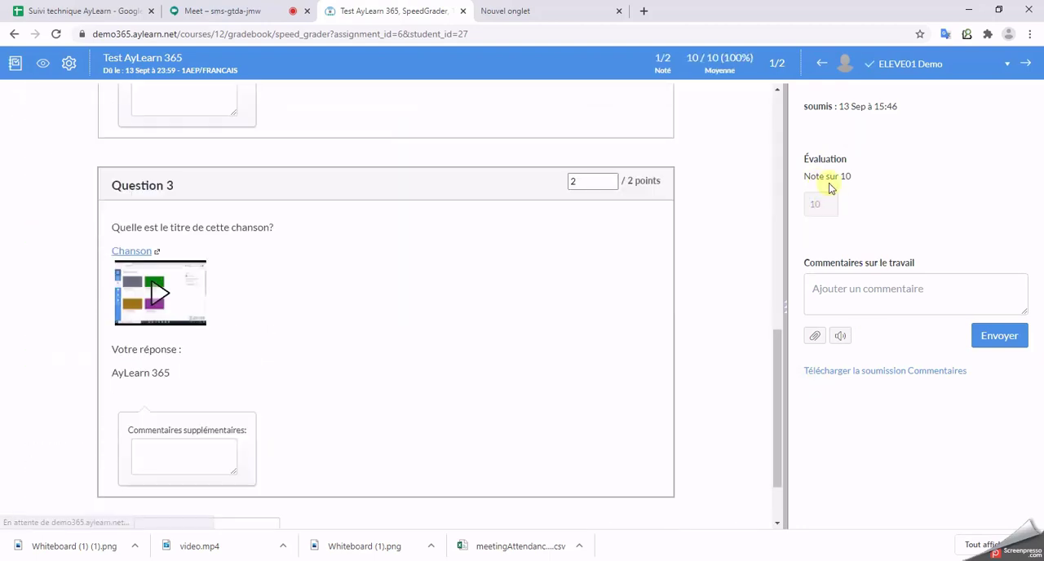
Step: Return to the dashboard and start a new announcement in the 1AEP/FRANCAIS course
{"action": "left_click", "coordinate": [14, 37]}
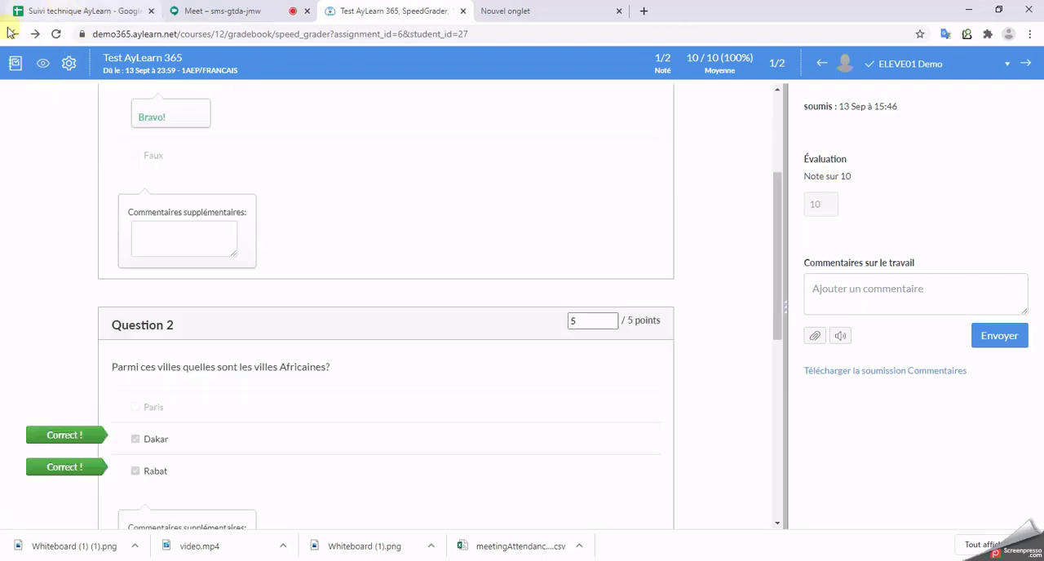
{"action": "left_click", "coordinate": [15, 34]}
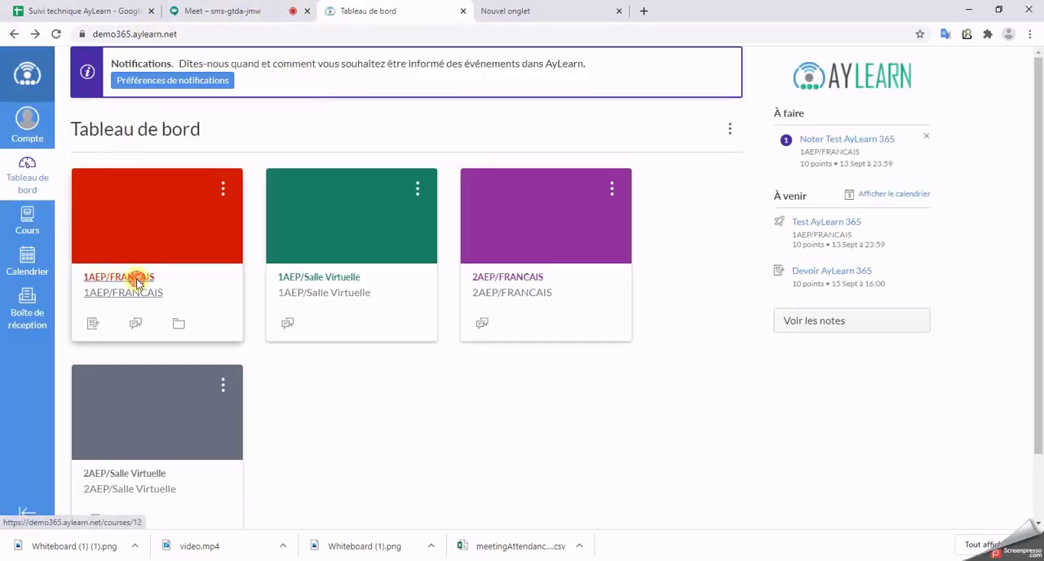
{"action": "left_click", "coordinate": [138, 284]}
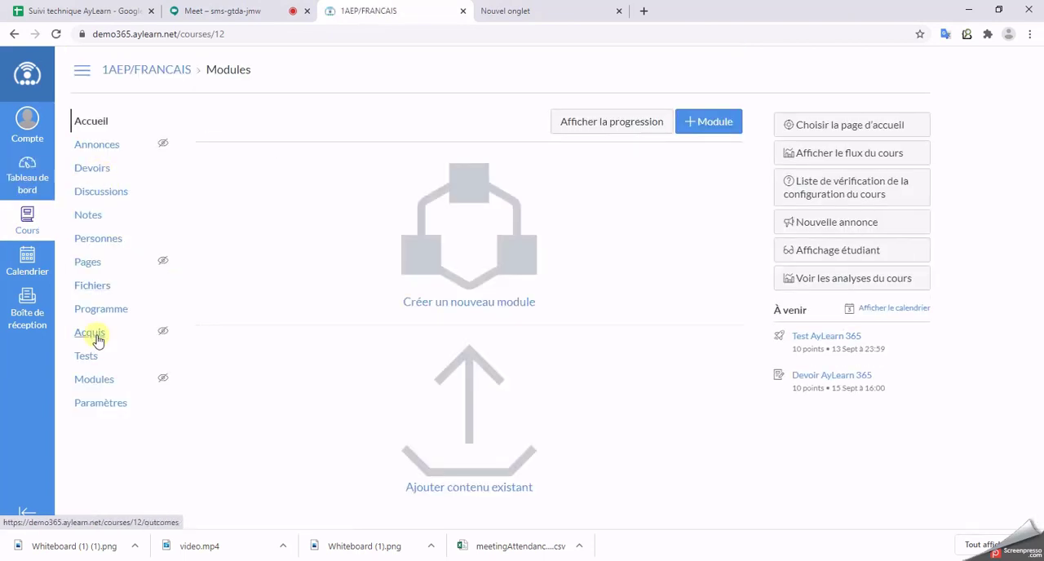
{"action": "left_click", "coordinate": [104, 146]}
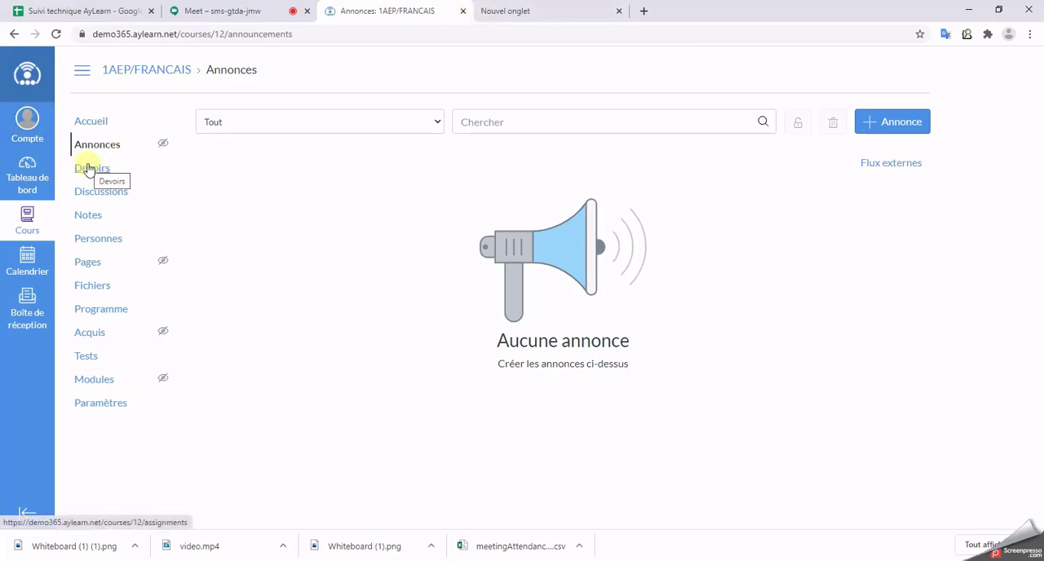
{"action": "left_click", "coordinate": [897, 123]}
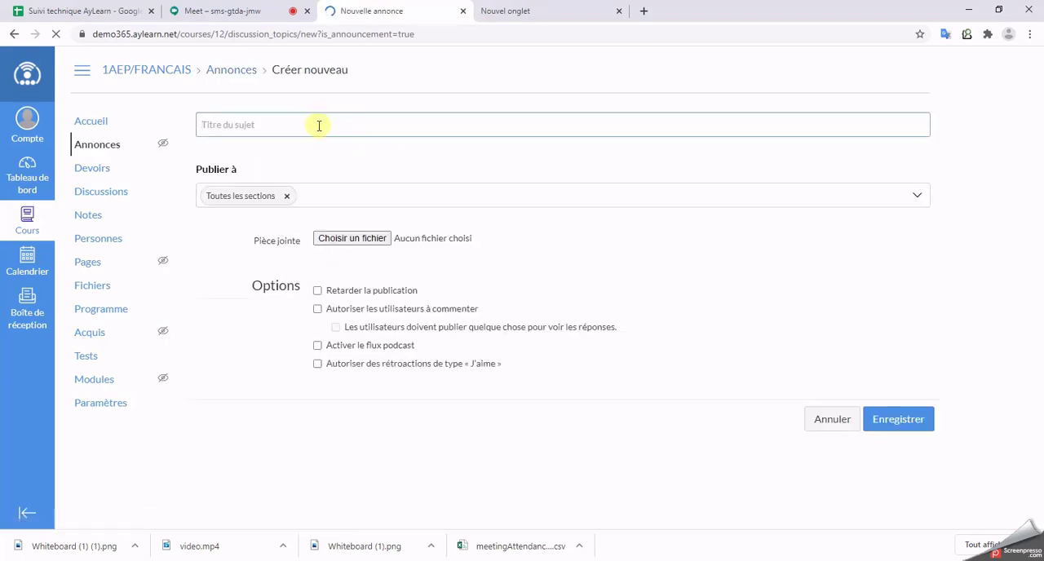
Step: Title the announcement "Emploi du Temps" and write the message "Voici l'emploi du temps de la semaine prochaine"
{"action": "left_click", "coordinate": [319, 125]}
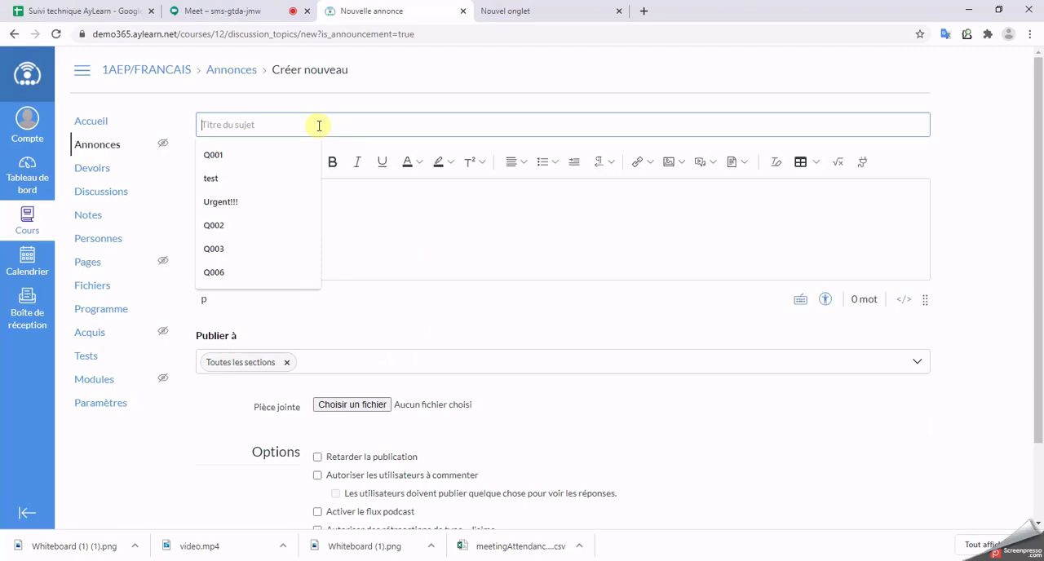
{"action": "type", "text": "Emplo"}
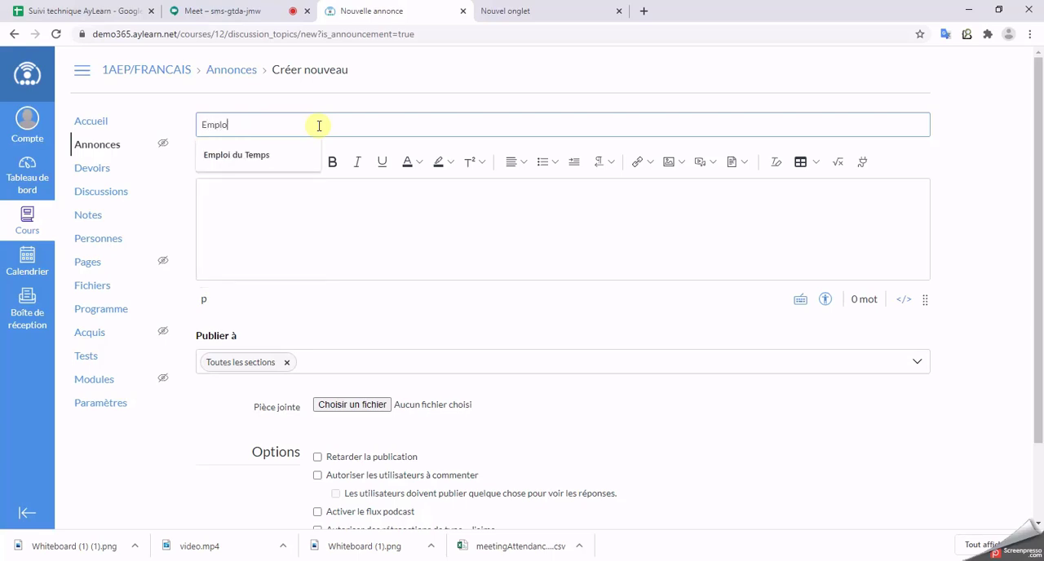
{"action": "type", "text": "i du Temps"}
{"action": "left_click", "coordinate": [748, 205]}
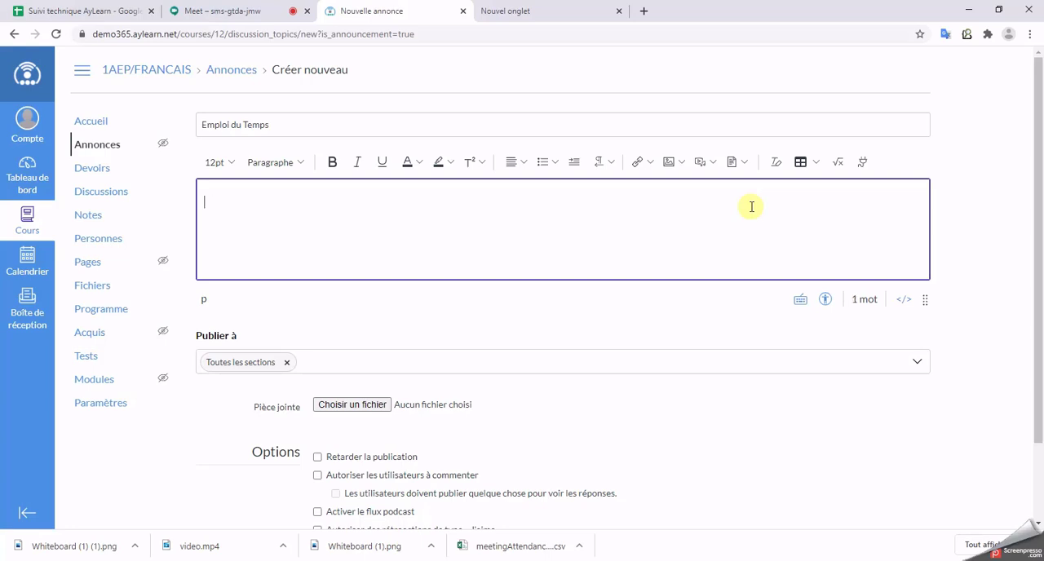
{"action": "type", "text": "Voici l'"}
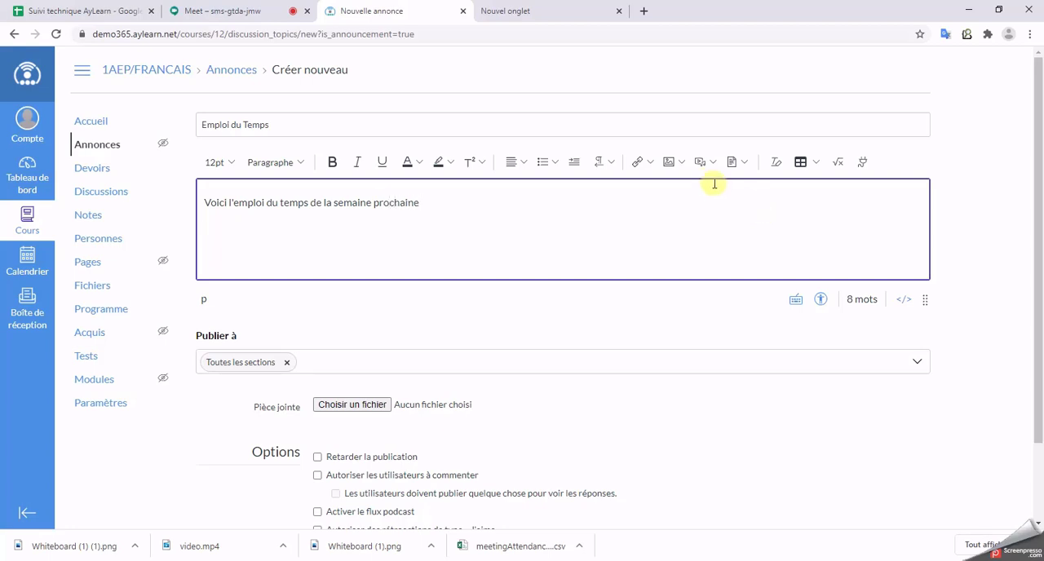
Step: Start adding an uploaded image to the body of the "Emploi du Temps" announcement
{"action": "left_click", "coordinate": [674, 162]}
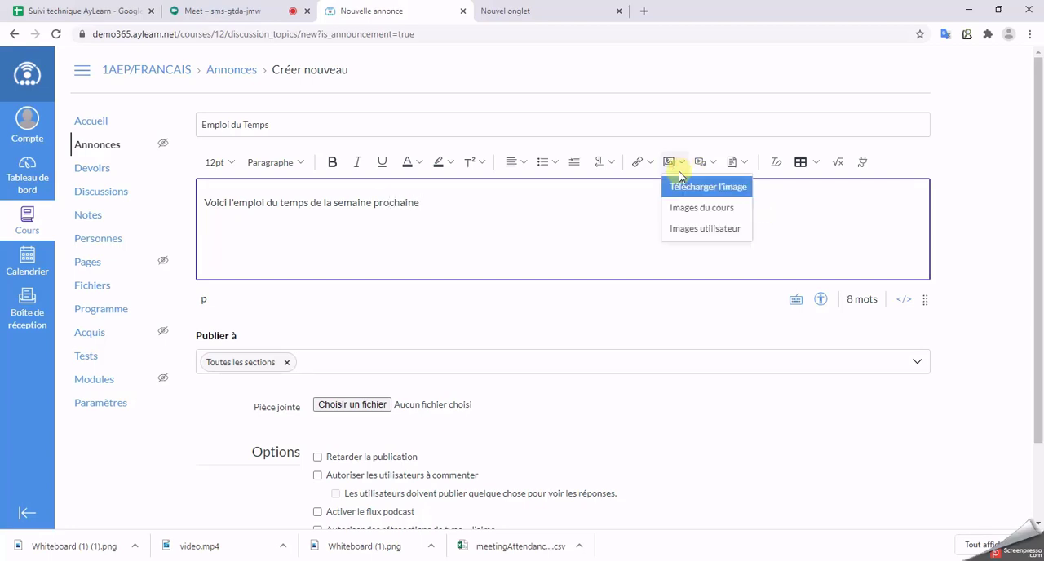
{"action": "left_click", "coordinate": [725, 187]}
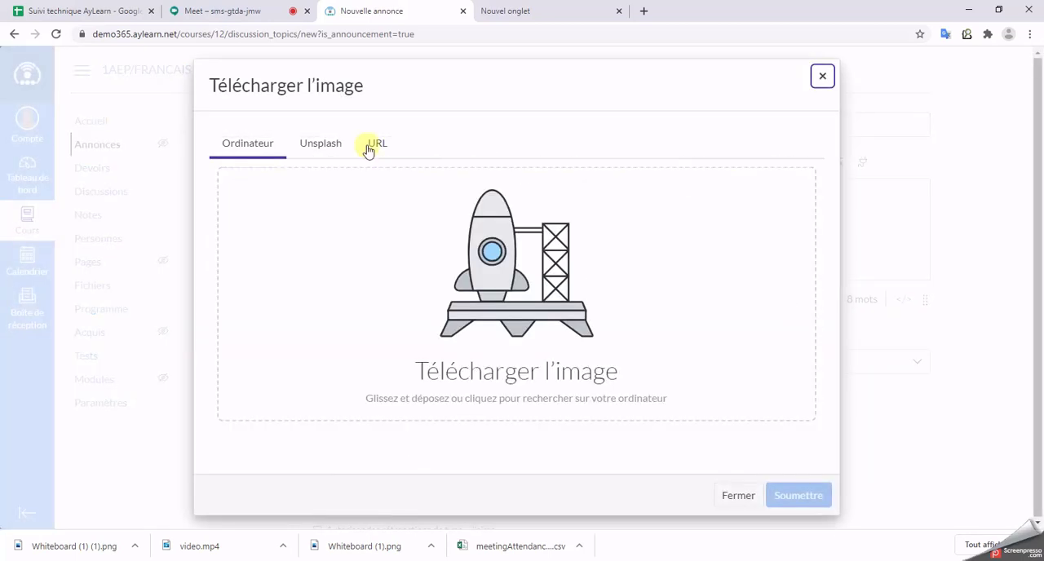
{"action": "left_click", "coordinate": [330, 148]}
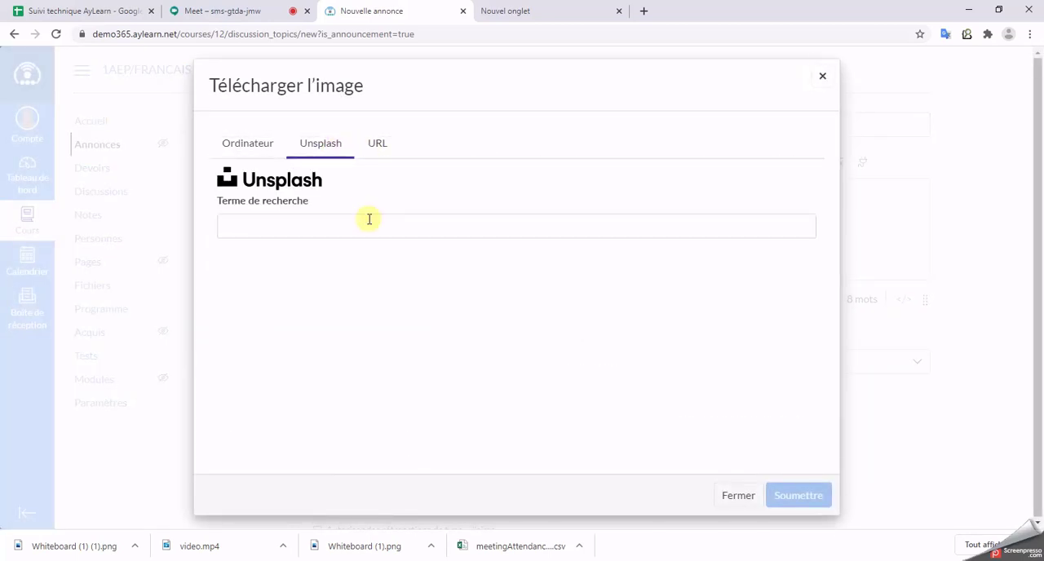
{"action": "left_click", "coordinate": [368, 218]}
{"action": "type", "text": "emploi"}
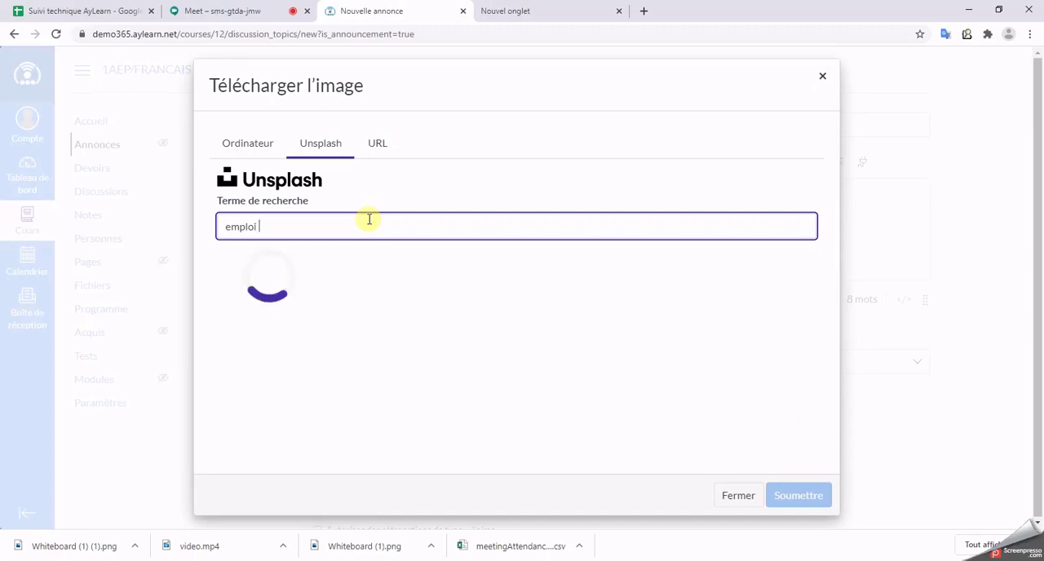
Step: Upload "Whiteboard (1) (1).png" from the computer's Téléchargements folder and insert it into the announcement message
{"action": "left_click", "coordinate": [247, 143]}
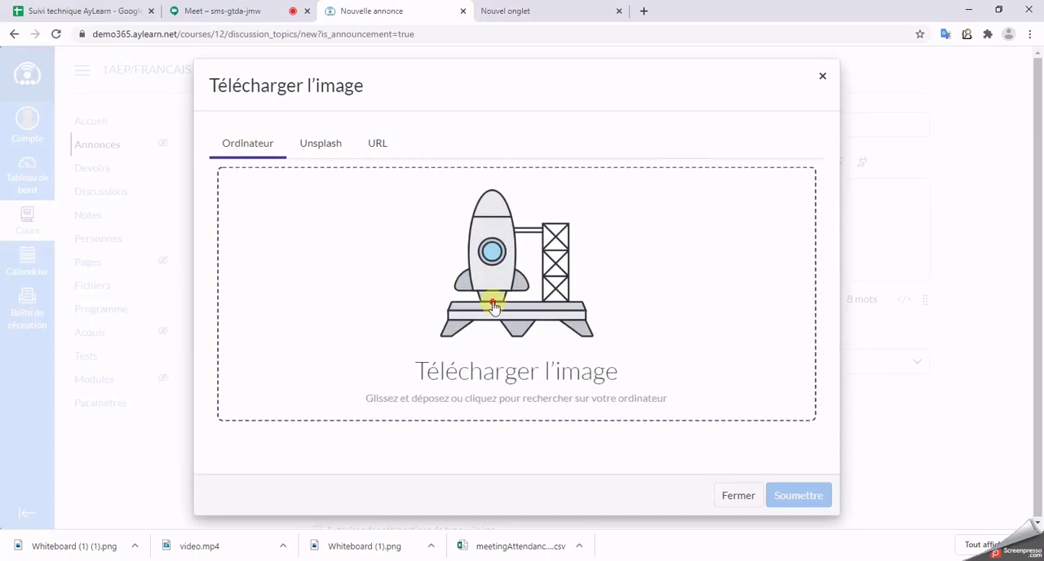
{"action": "left_click", "coordinate": [784, 279]}
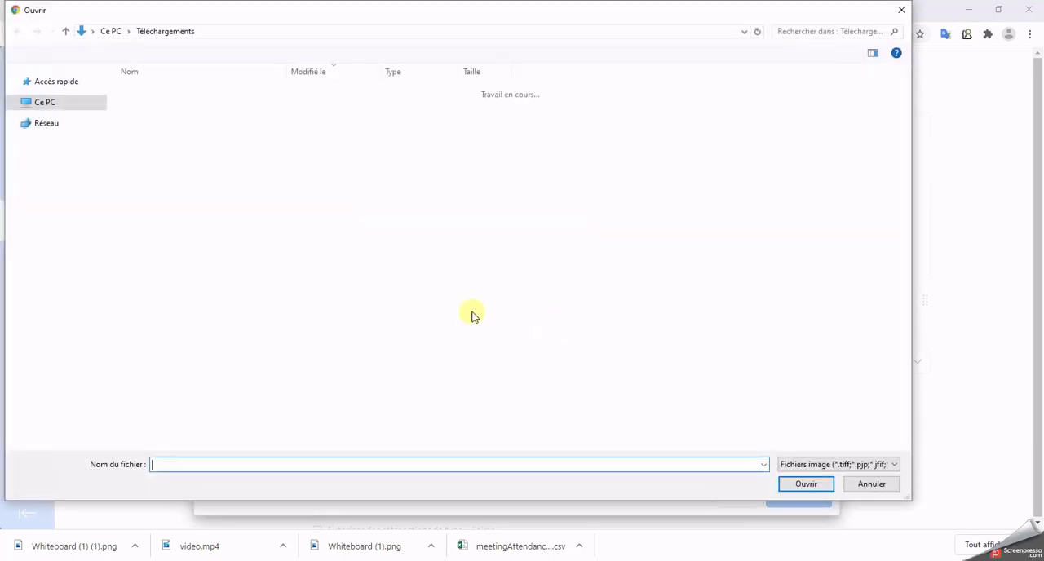
{"action": "left_click", "coordinate": [200, 109]}
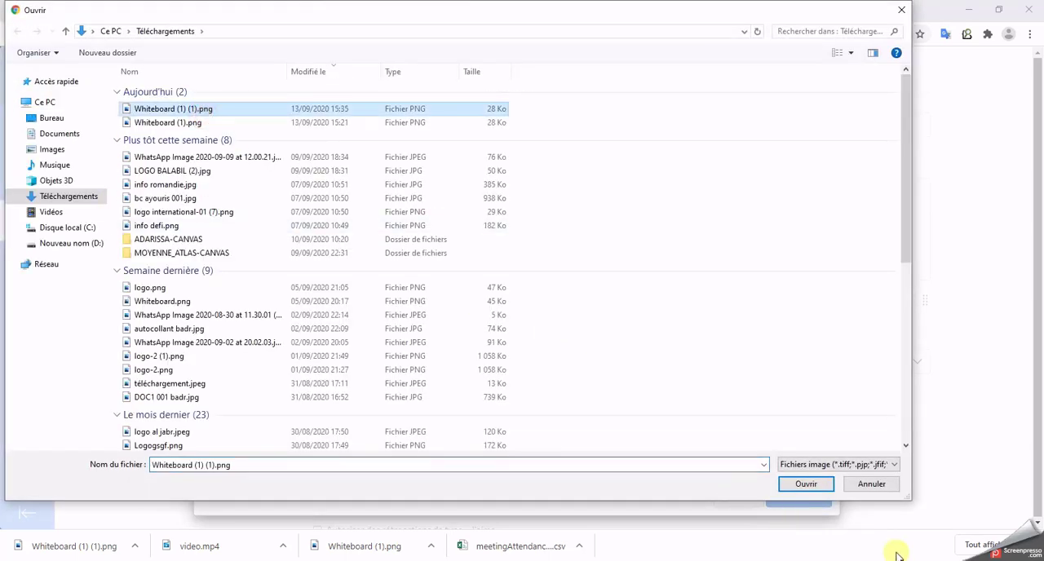
{"action": "left_click", "coordinate": [805, 484]}
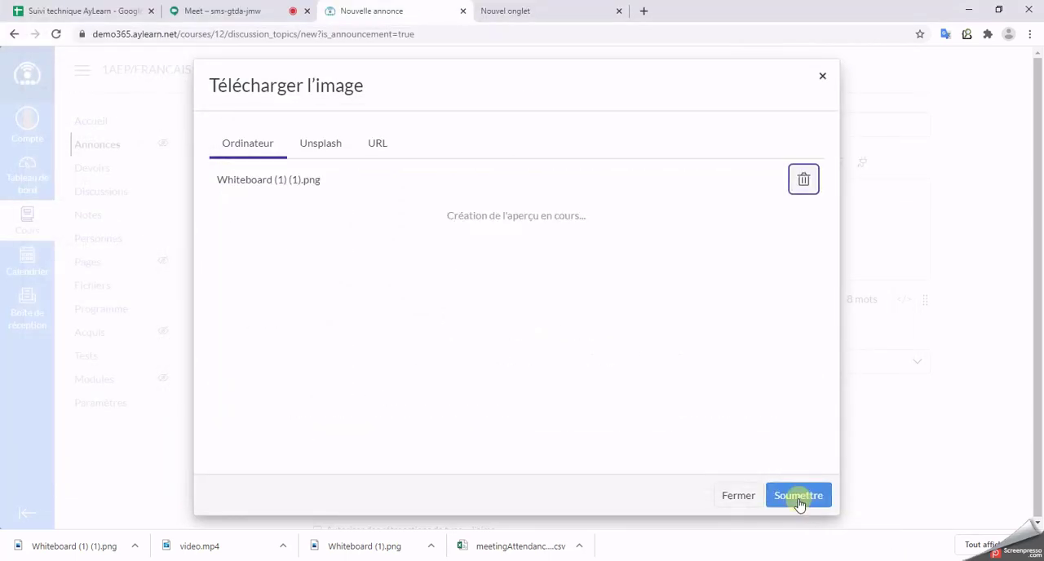
{"action": "left_click", "coordinate": [798, 495]}
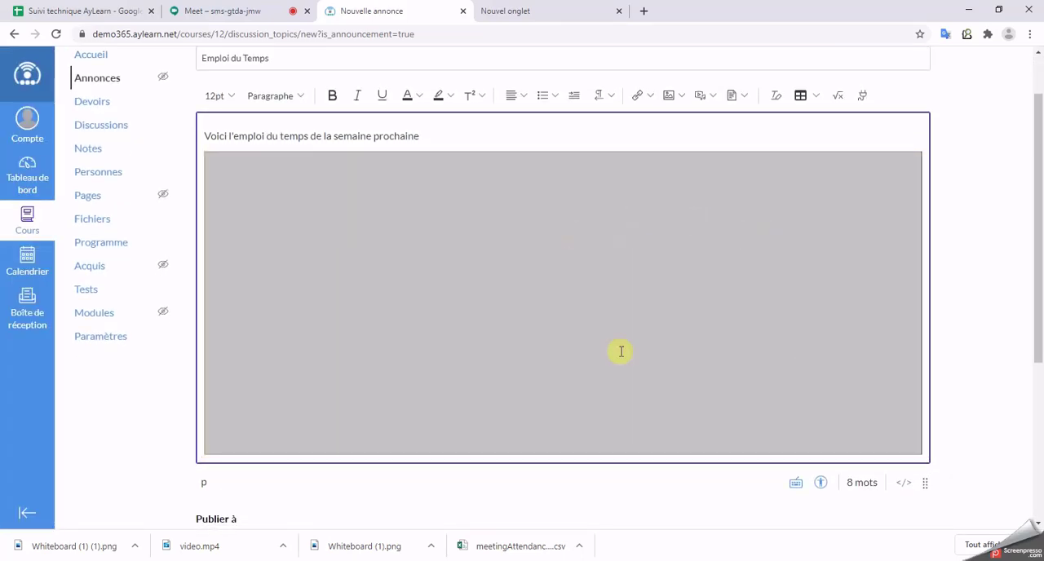
Step: Allow users to comment and to leave "J'aime" feedback on the announcement, and save it
{"action": "scroll", "coordinate": [1003, 287], "scroll_direction": "down", "scroll_amount": 2}
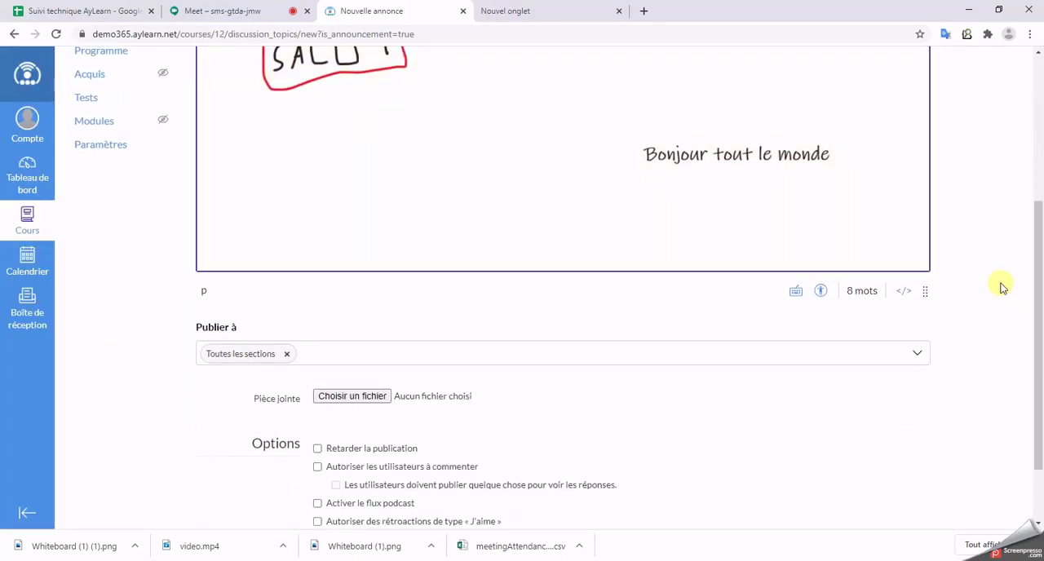
{"action": "scroll", "coordinate": [1002, 287], "scroll_direction": "down", "scroll_amount": 1}
{"action": "scroll", "coordinate": [675, 177], "scroll_direction": "up", "scroll_amount": 4}
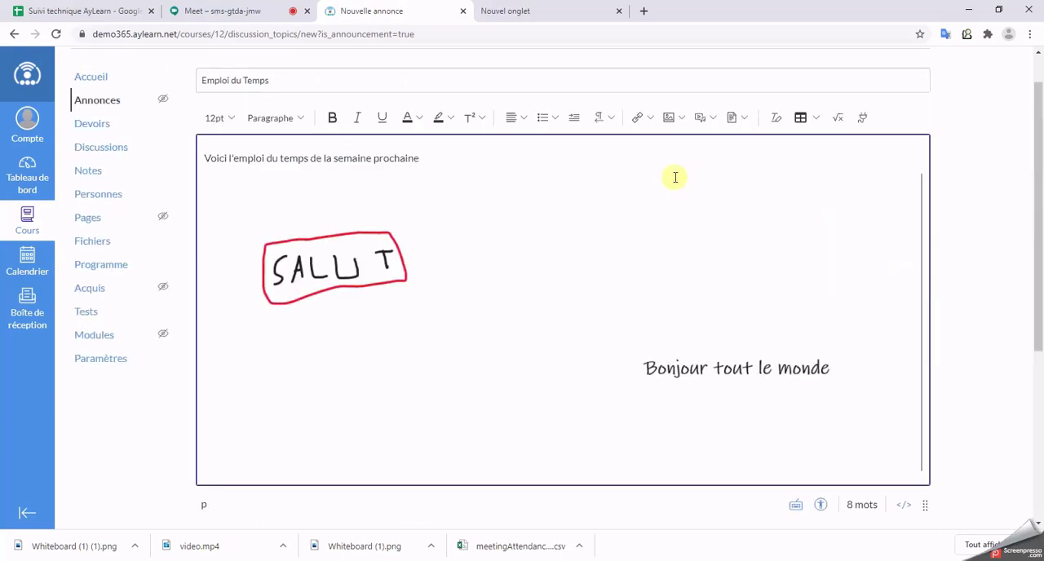
{"action": "scroll", "coordinate": [895, 344], "scroll_direction": "down", "scroll_amount": 4}
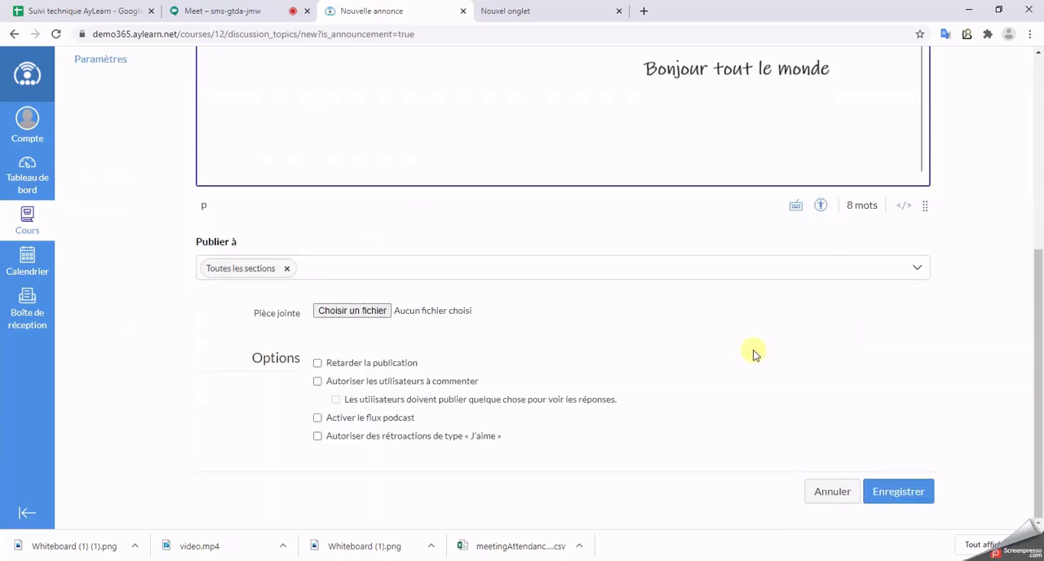
{"action": "left_click", "coordinate": [318, 380]}
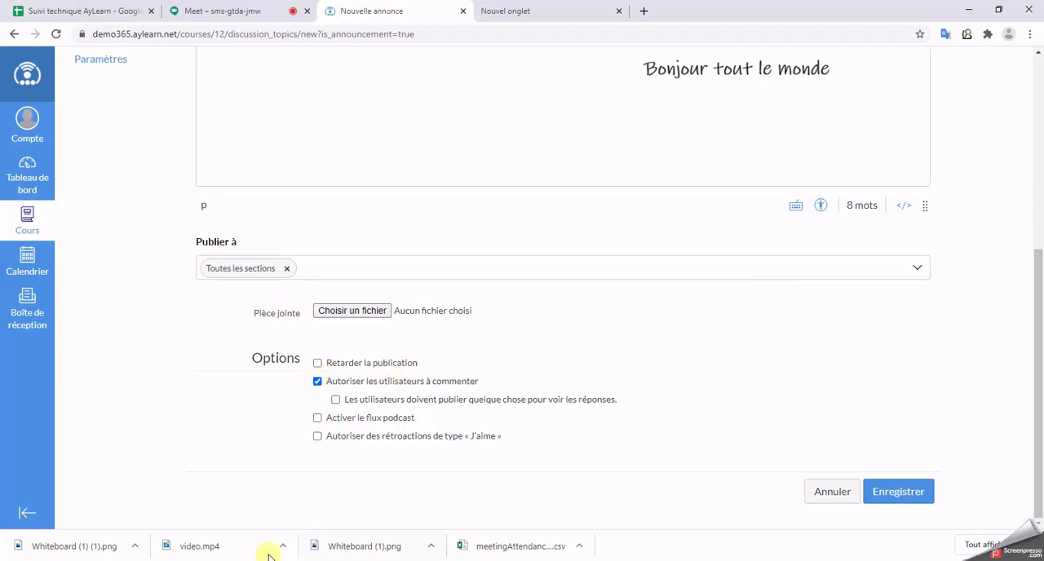
{"action": "left_click", "coordinate": [317, 438]}
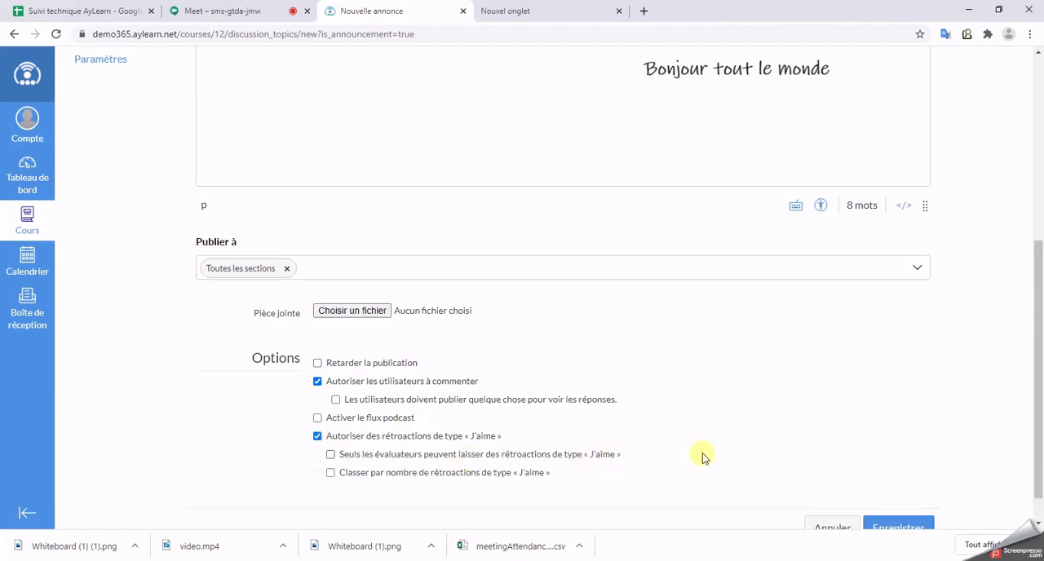
{"action": "scroll", "coordinate": [937, 412], "scroll_direction": "down", "scroll_amount": 1}
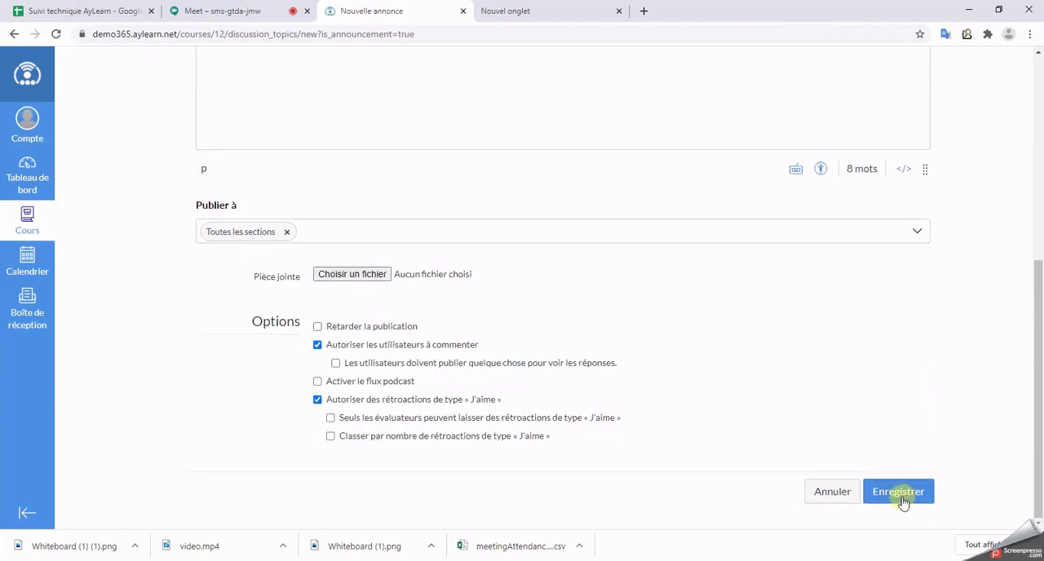
{"action": "left_click", "coordinate": [898, 491]}
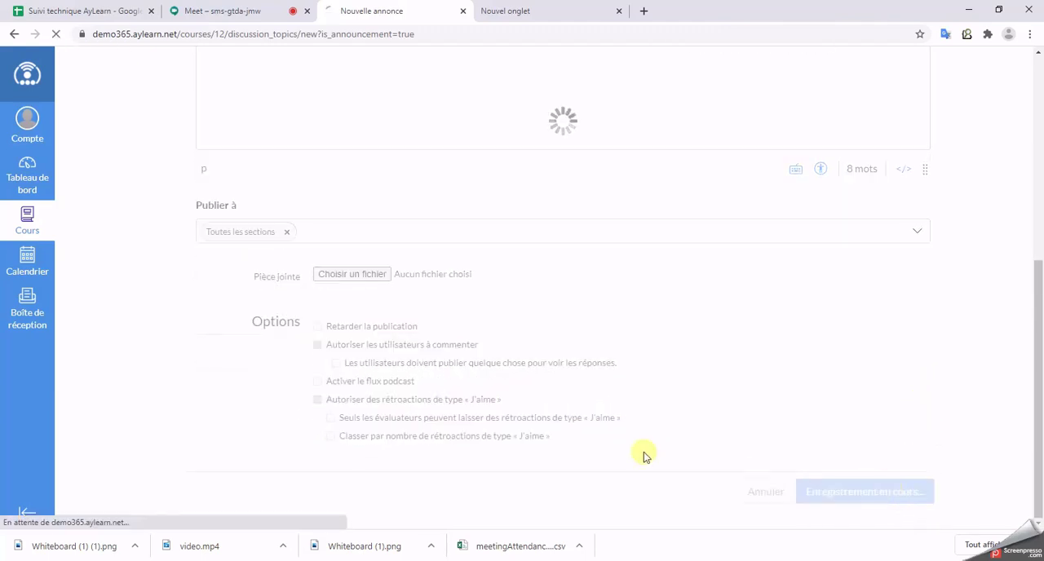
Step: Switch to the student's private browser window and view the announcements of the 1AEP/FRANCAIS course
{"action": "mouse_move", "coordinate": [496, 560]}
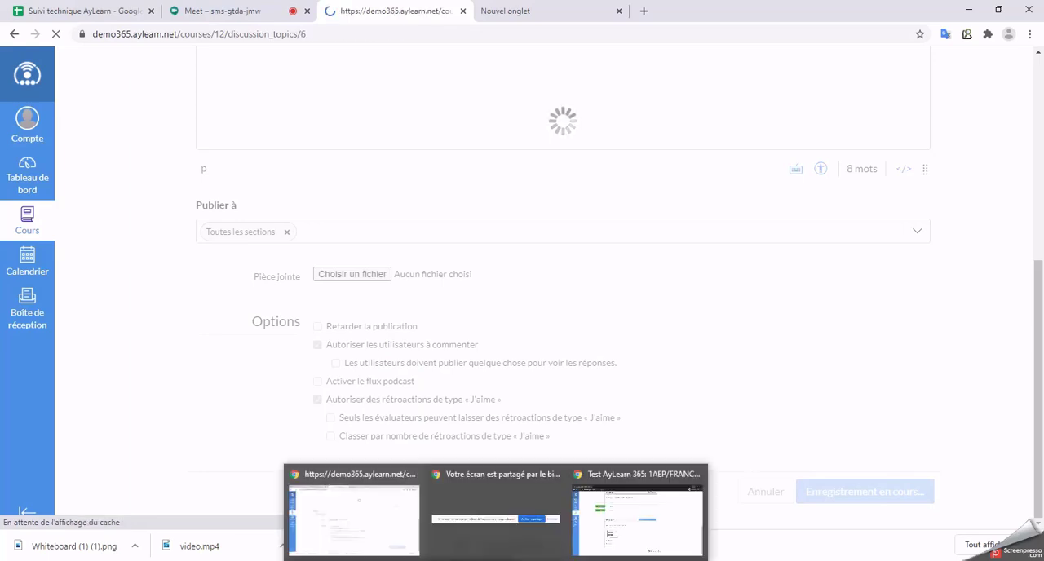
{"action": "left_click", "coordinate": [663, 526]}
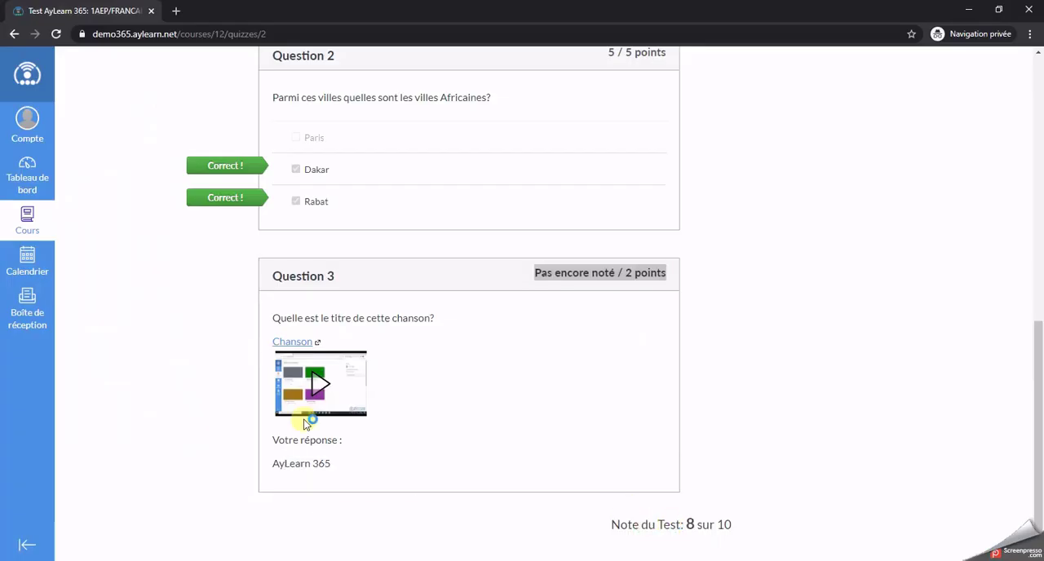
{"action": "scroll", "coordinate": [46, 212], "scroll_direction": "up", "scroll_amount": 4}
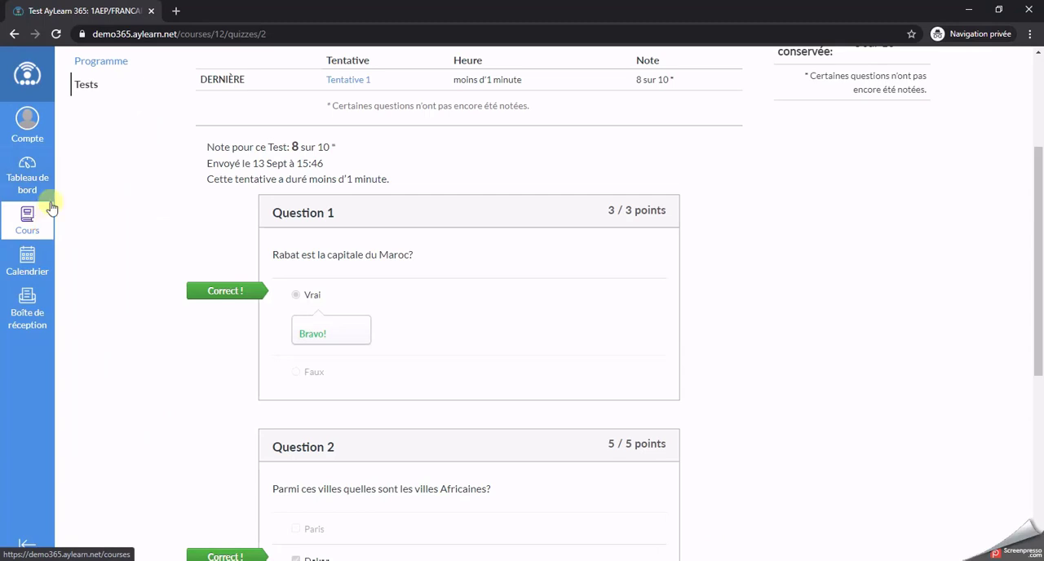
{"action": "left_click", "coordinate": [47, 210]}
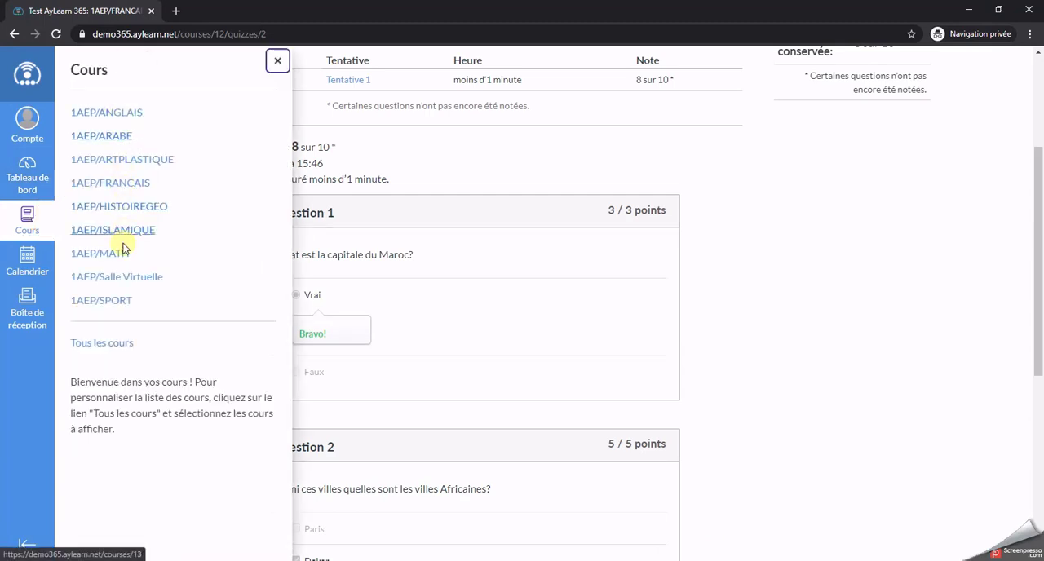
{"action": "left_click", "coordinate": [104, 183]}
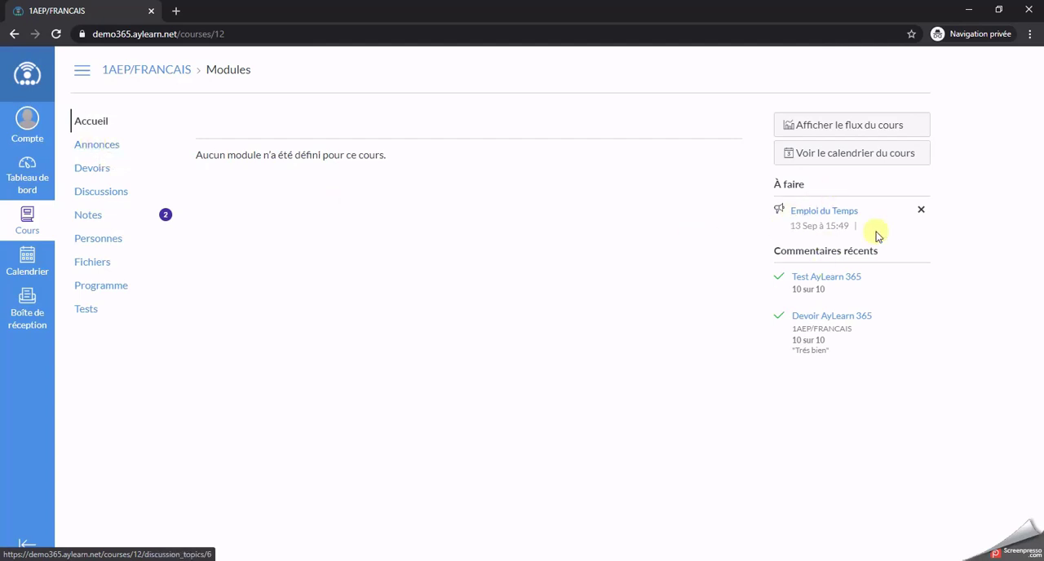
{"action": "left_click", "coordinate": [110, 150]}
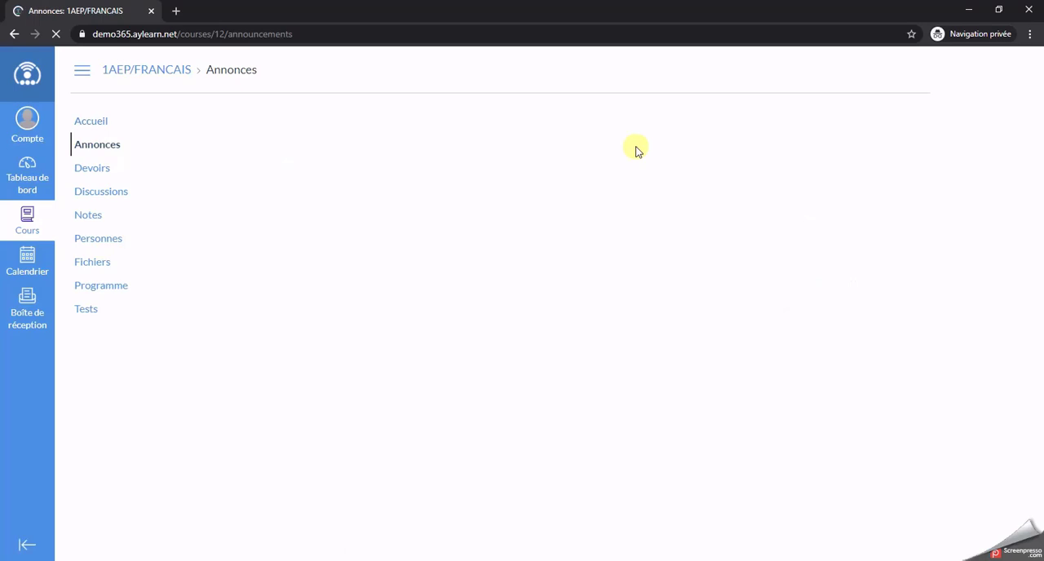
Step: Check the student's calendar and dashboard, and return to the teacher's browser window
{"action": "left_click", "coordinate": [27, 263]}
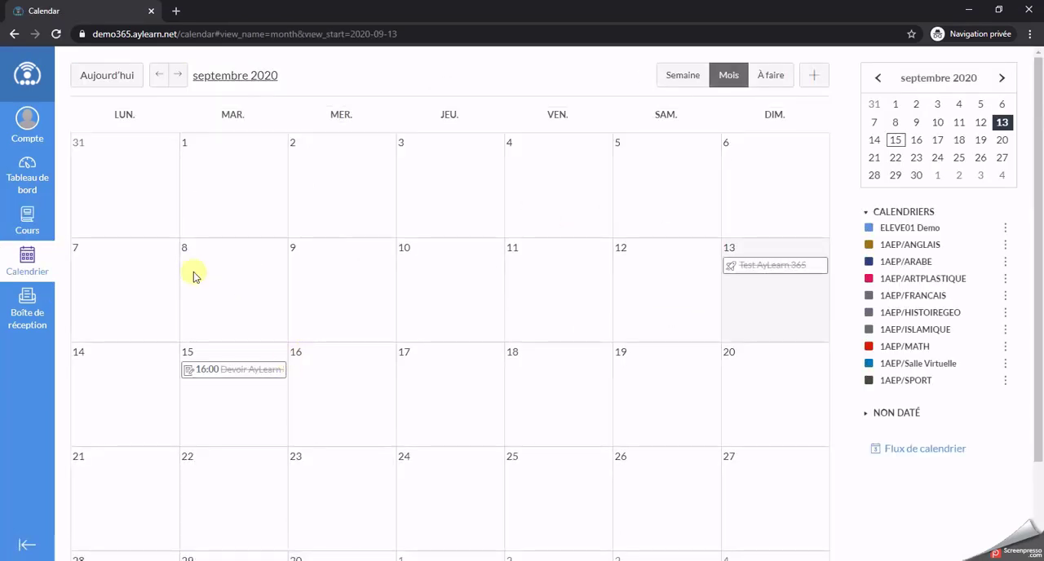
{"action": "left_click", "coordinate": [27, 184]}
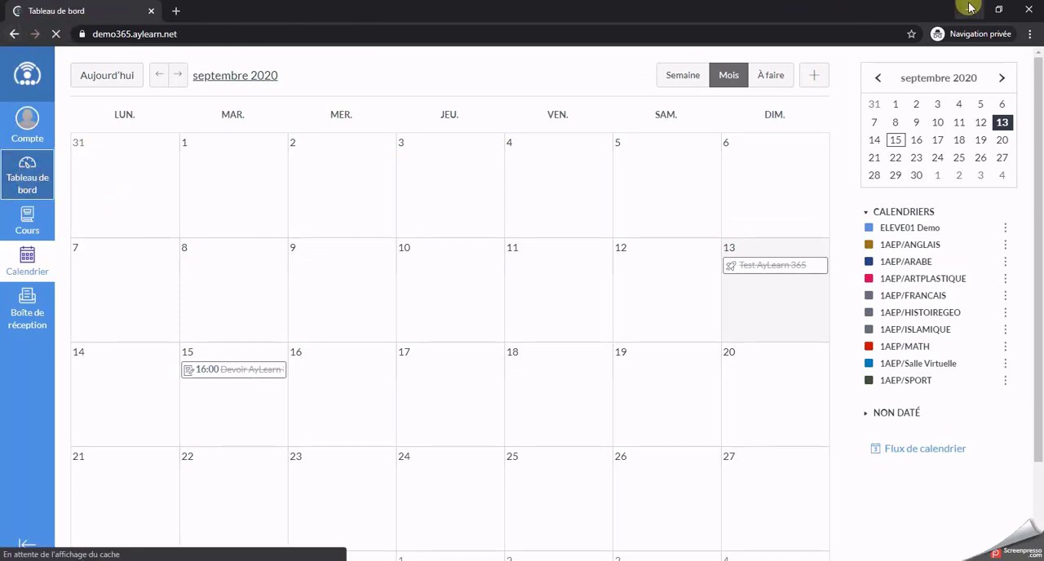
{"action": "left_click", "coordinate": [971, 10]}
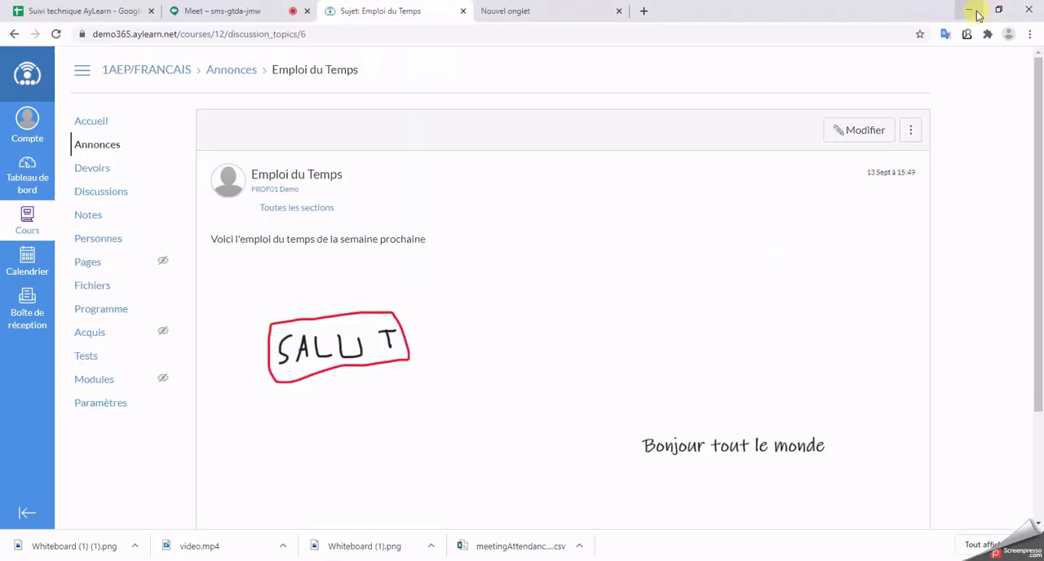
Step: Start a course discussion titled "Covid-19" with the message "Veuillez me décrire l'état de santé actuelle au Maroc par rapport au Covid."
{"action": "left_click", "coordinate": [102, 193]}
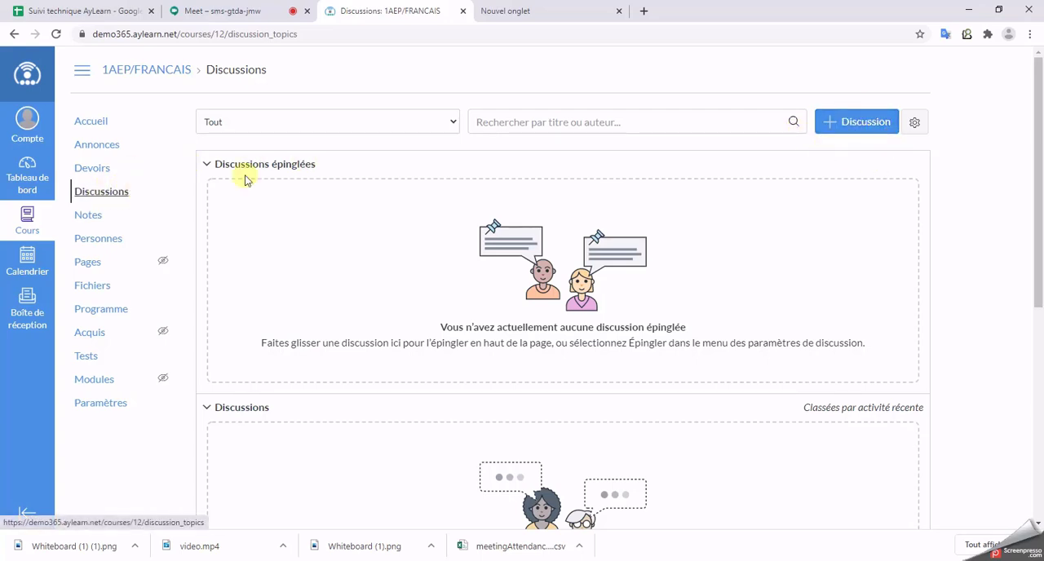
{"action": "left_click", "coordinate": [852, 123]}
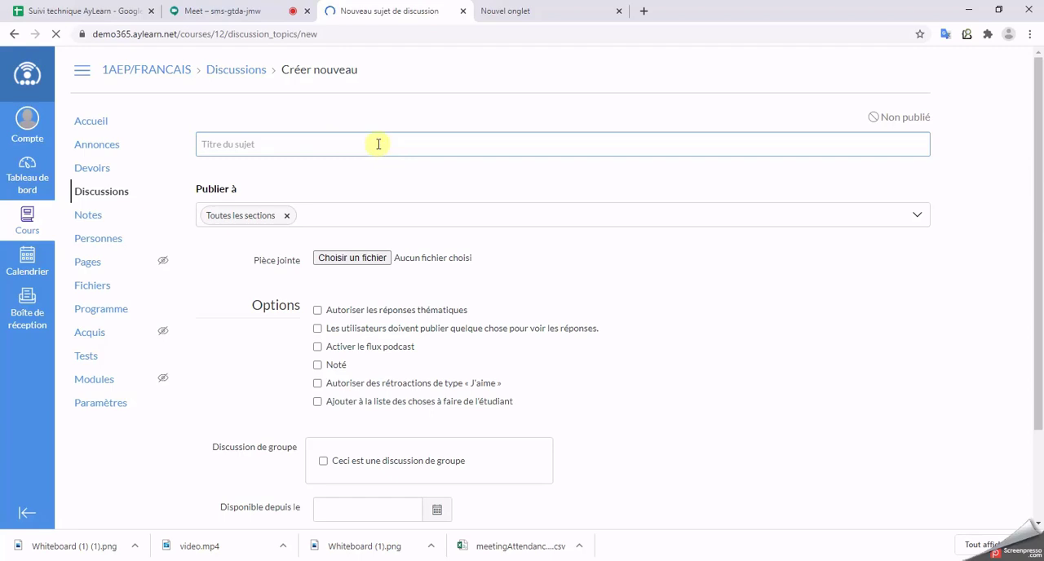
{"action": "left_click", "coordinate": [383, 144]}
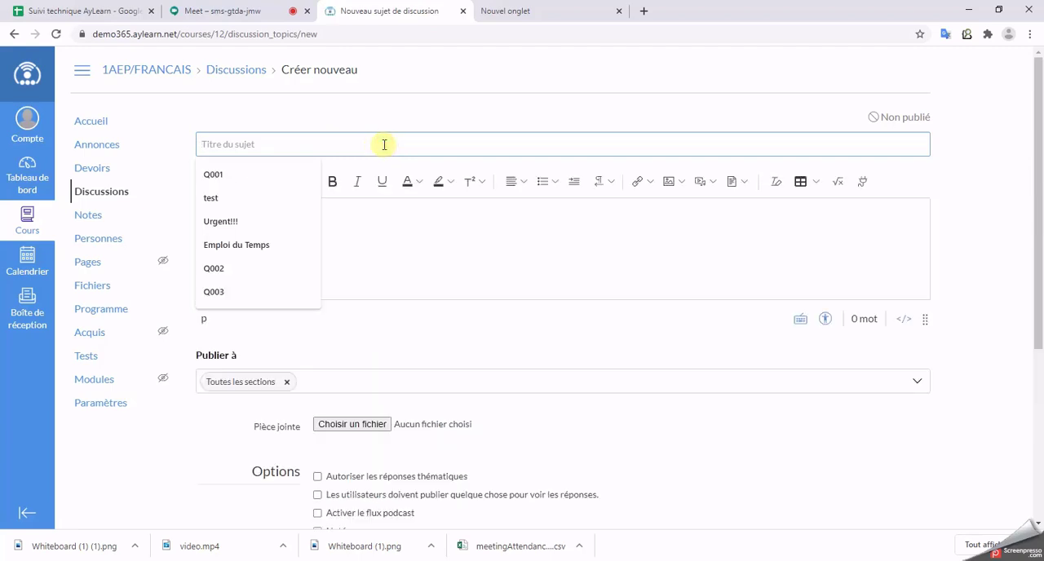
{"action": "type", "text": "Covid-19"}
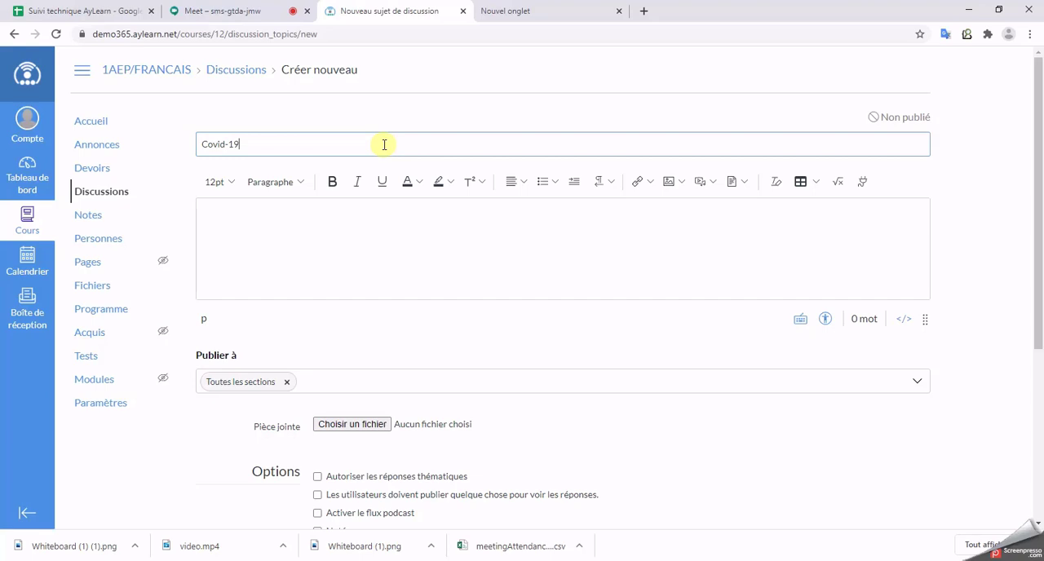
{"action": "left_click", "coordinate": [392, 252]}
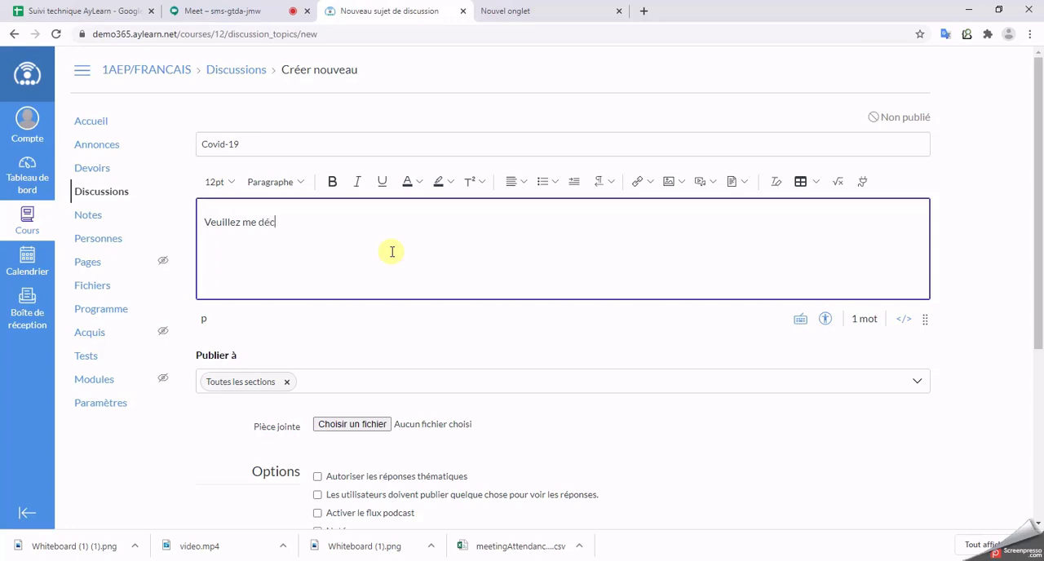
{"action": "type", "text": "l"}
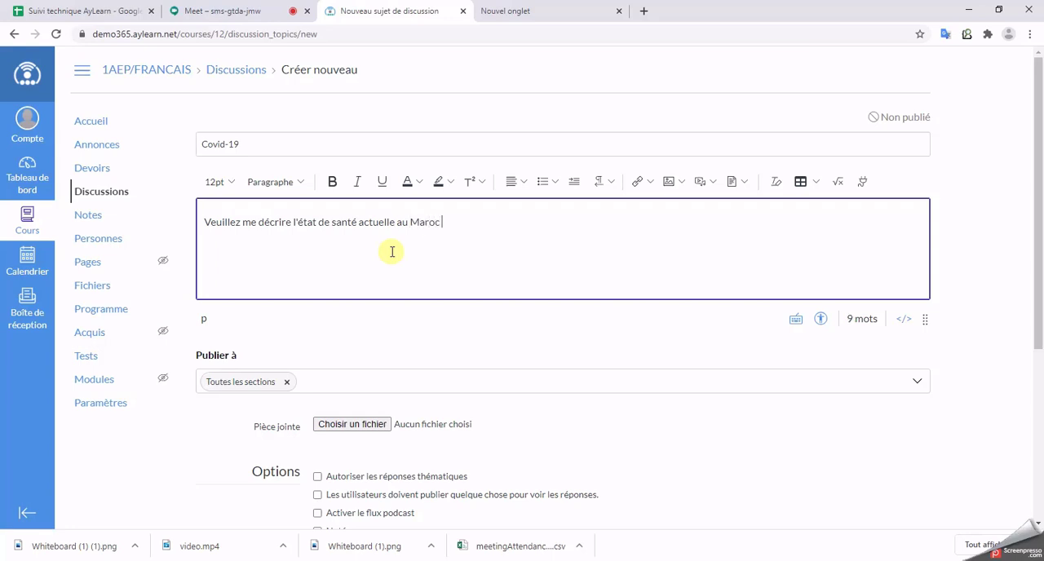
{"action": "type", "text": "apport au Covid."}
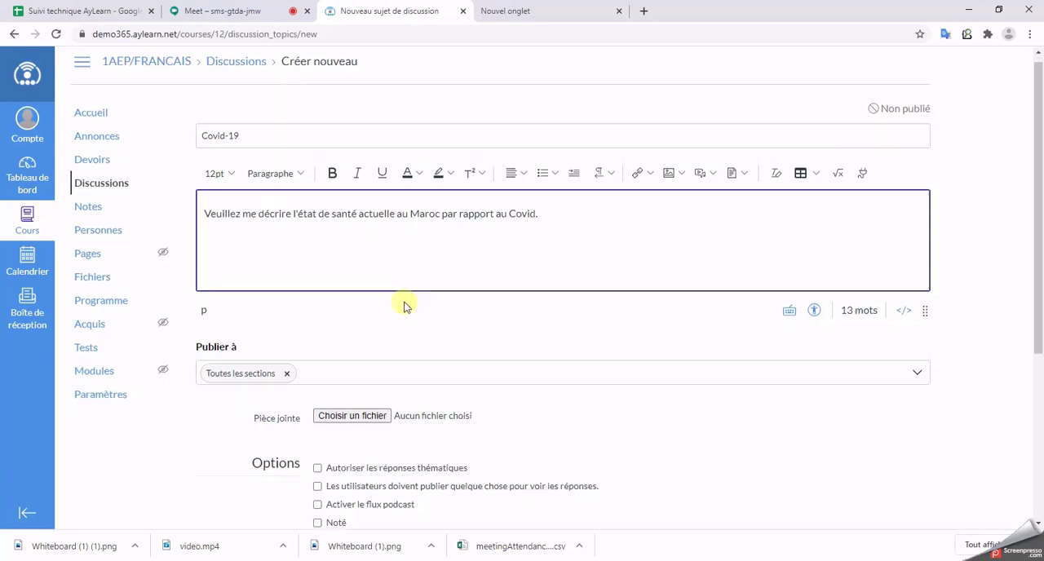
Step: Enable "Autoriser les réponses thématiques" and "Autoriser des rétroactions de type « J'aime »" for the Covid-19 discussion
{"action": "scroll", "coordinate": [402, 305], "scroll_direction": "down", "scroll_amount": 2}
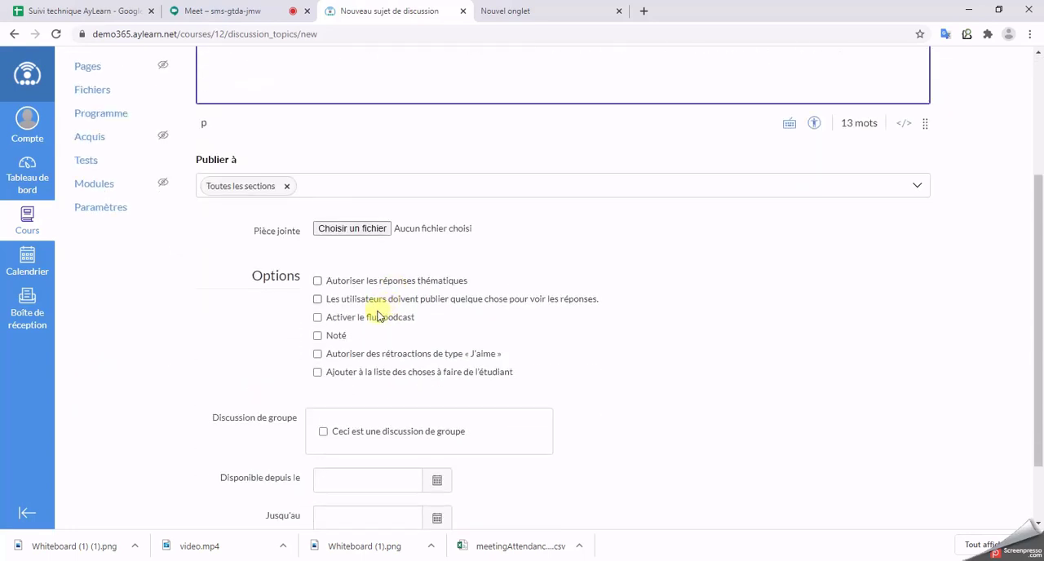
{"action": "left_click", "coordinate": [317, 281]}
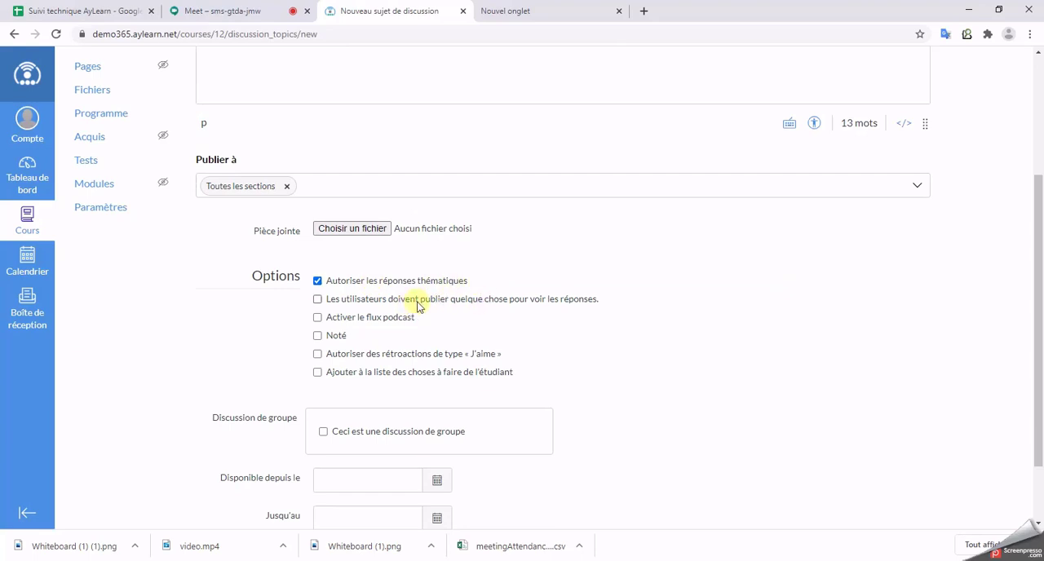
{"action": "left_click", "coordinate": [317, 354]}
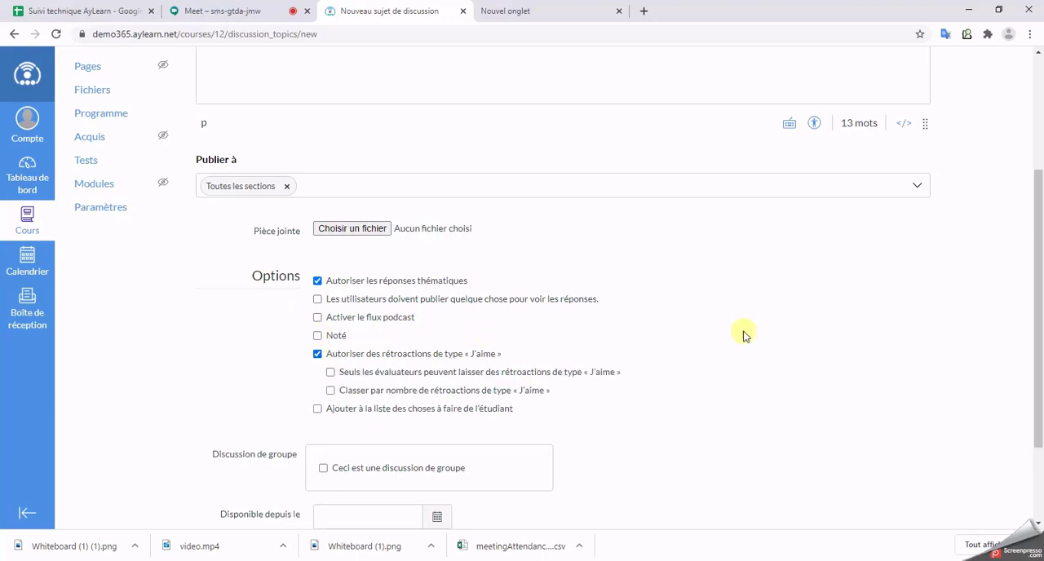
Step: Add the Covid-19 discussion to the student to-do list with the date 16 Sep 23:59
{"action": "scroll", "coordinate": [738, 334], "scroll_direction": "down", "scroll_amount": 2}
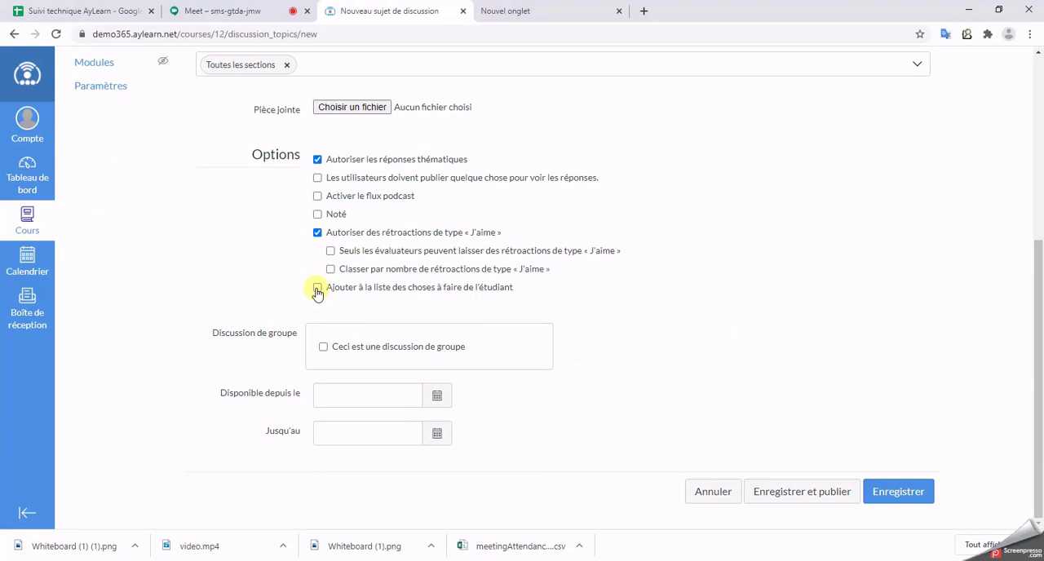
{"action": "left_click", "coordinate": [318, 289]}
{"action": "left_click", "coordinate": [491, 310]}
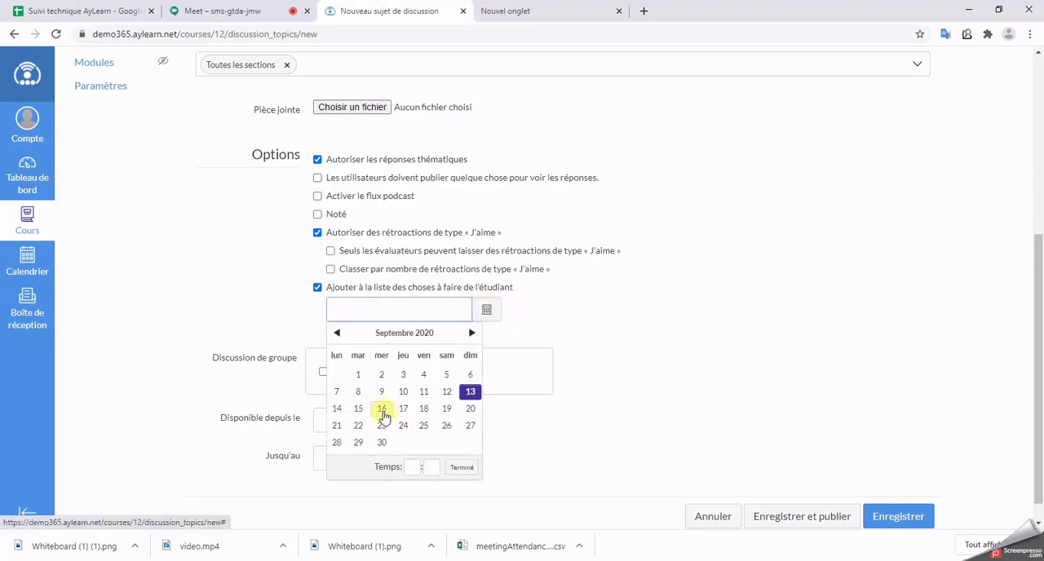
{"action": "left_click", "coordinate": [384, 414]}
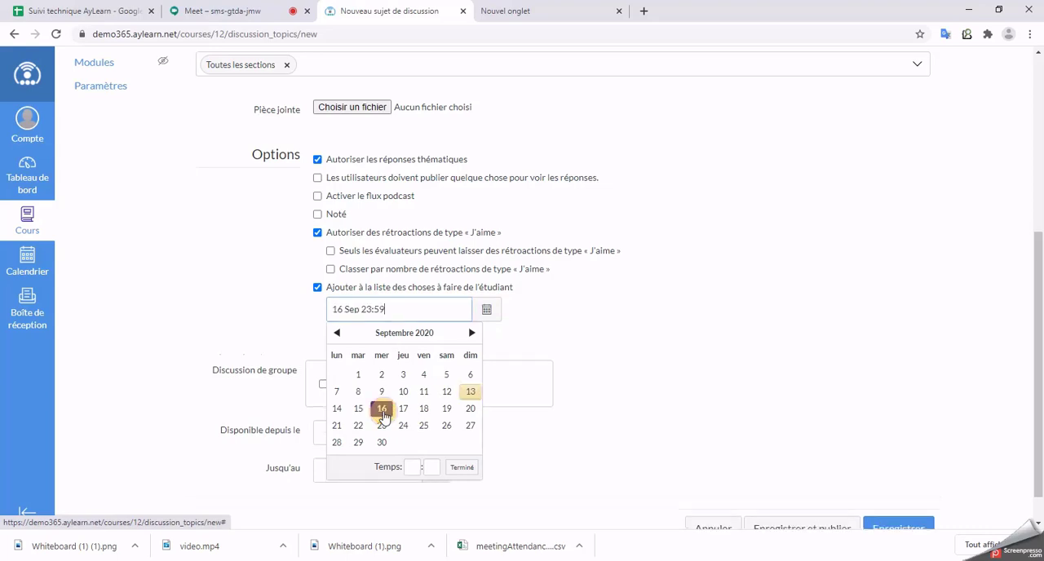
{"action": "left_click", "coordinate": [461, 467]}
{"action": "scroll", "coordinate": [509, 406], "scroll_direction": "down", "scroll_amount": 1}
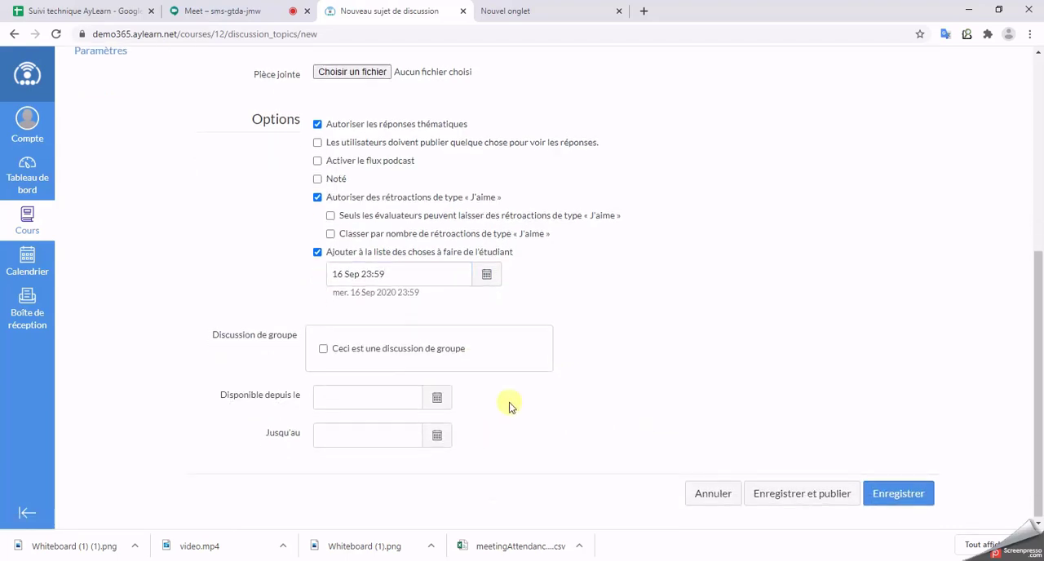
Step: Make the discussion available from 13 Sept 2020 until 16 Sept 2020, and save and publish it
{"action": "left_click", "coordinate": [436, 397]}
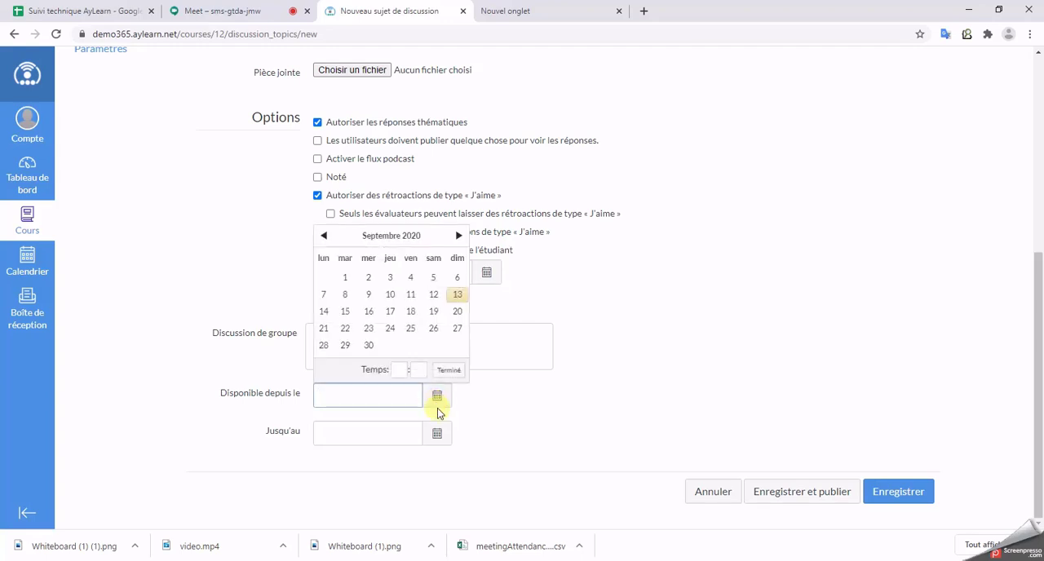
{"action": "left_click", "coordinate": [457, 294]}
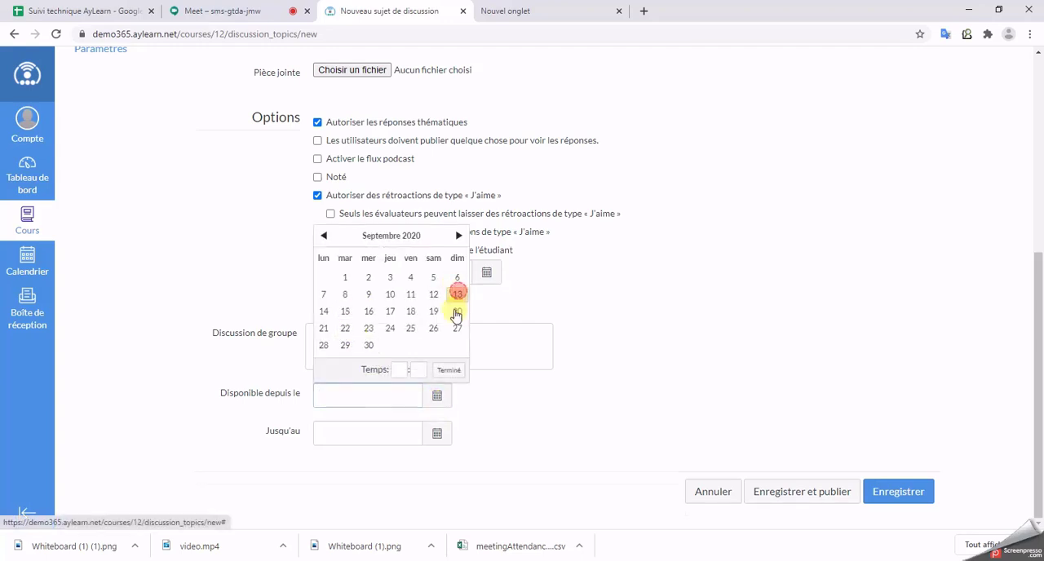
{"action": "left_click", "coordinate": [437, 445]}
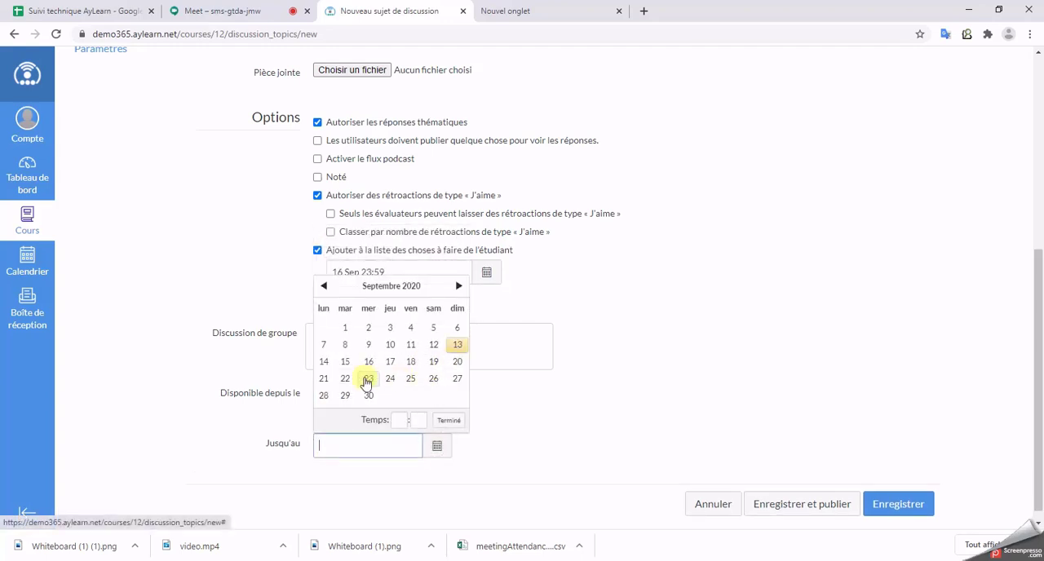
{"action": "left_click", "coordinate": [368, 361]}
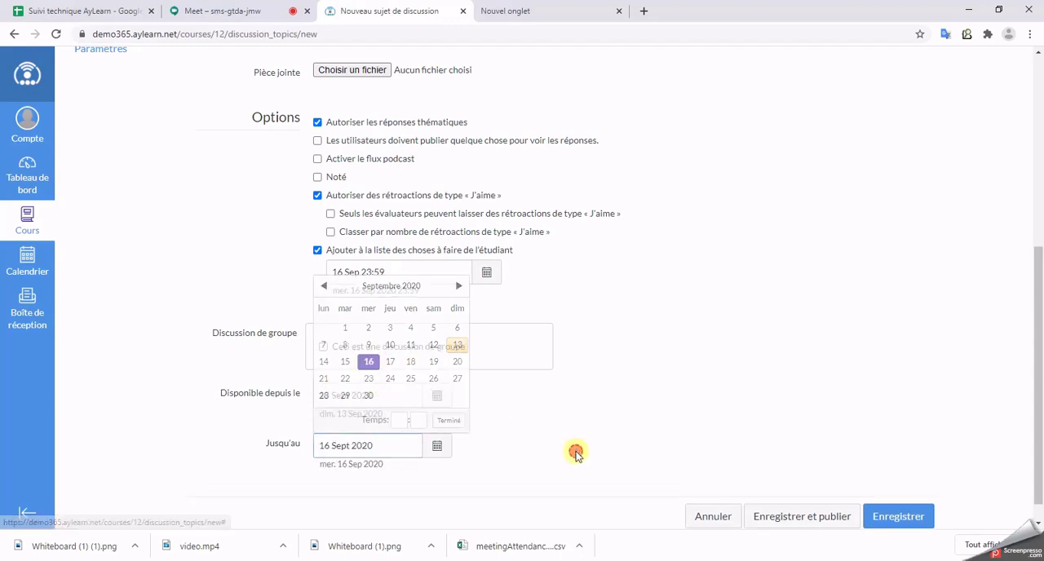
{"action": "left_click", "coordinate": [824, 518]}
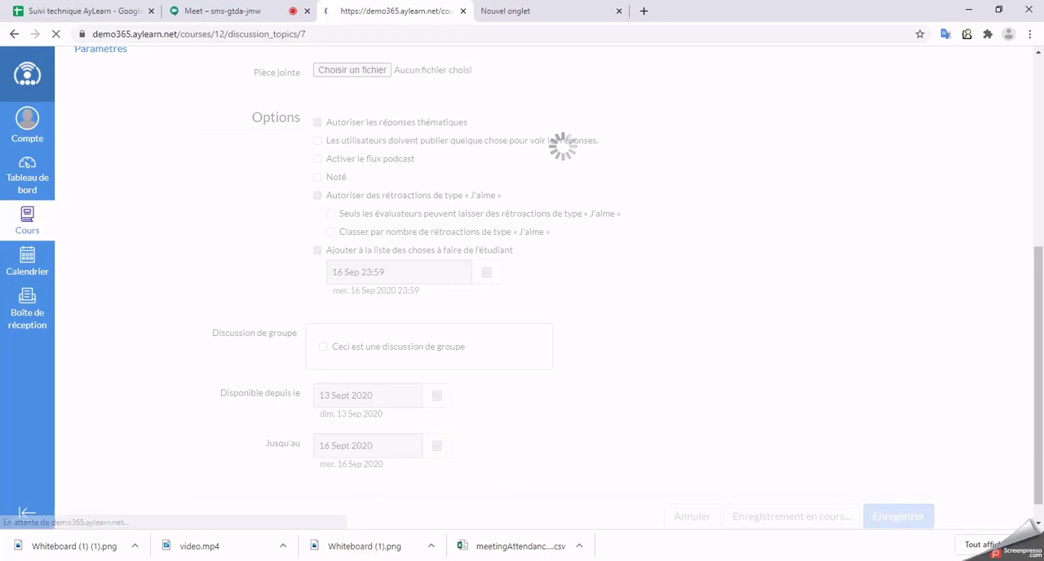
Step: Switch to the student's private browser window, view the Covid-19 discussion from the dashboard, and return to the teacher's window
{"action": "mouse_move", "coordinate": [751, 478]}
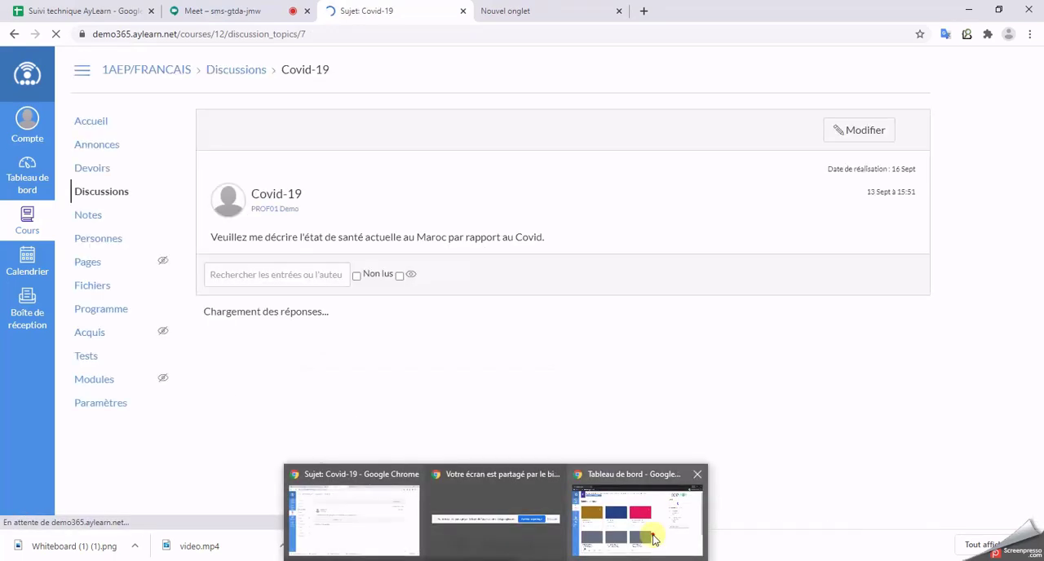
{"action": "left_click", "coordinate": [657, 481]}
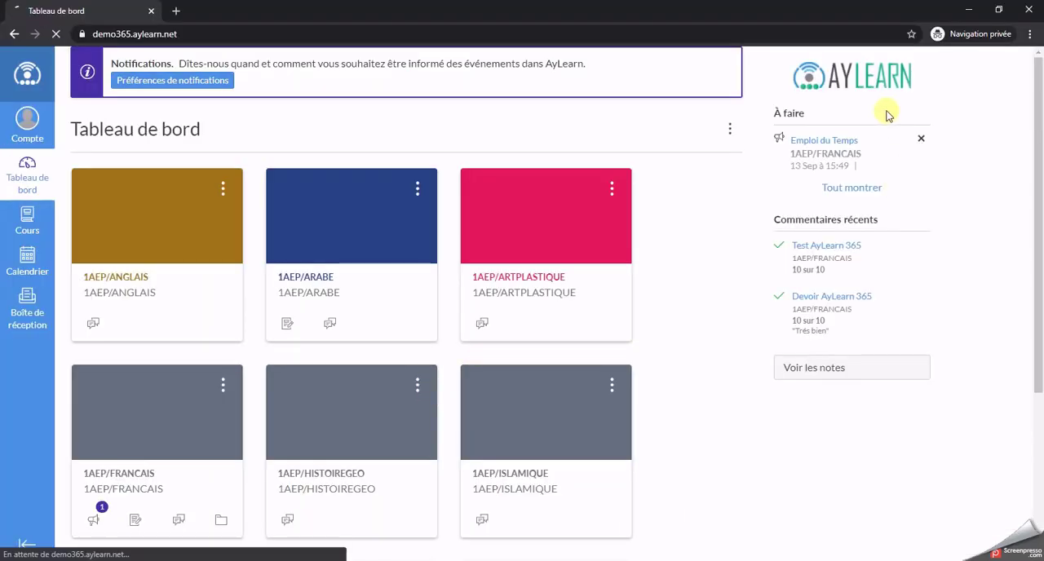
{"action": "left_click", "coordinate": [837, 141]}
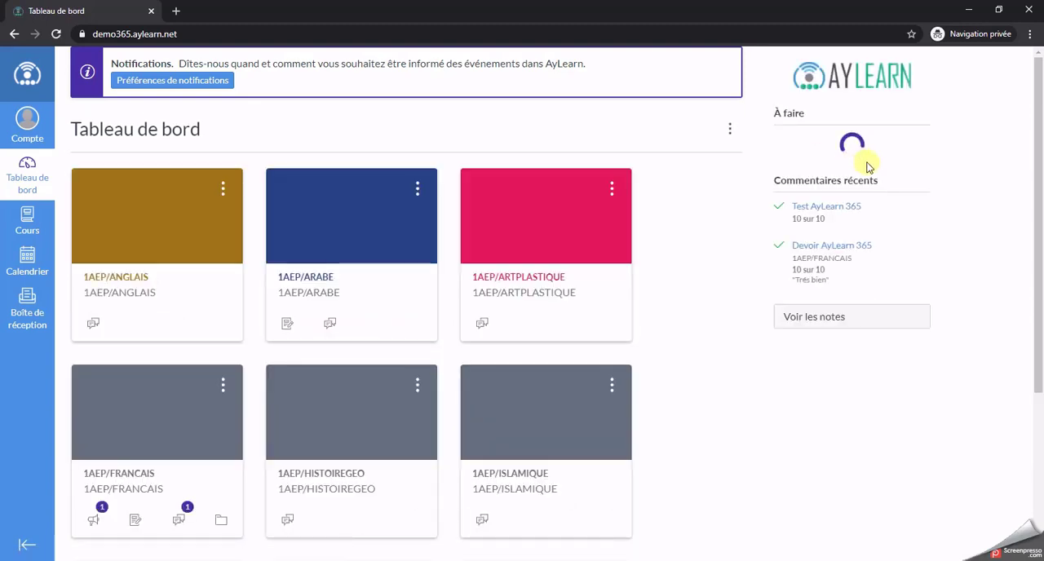
{"action": "left_click", "coordinate": [808, 187]}
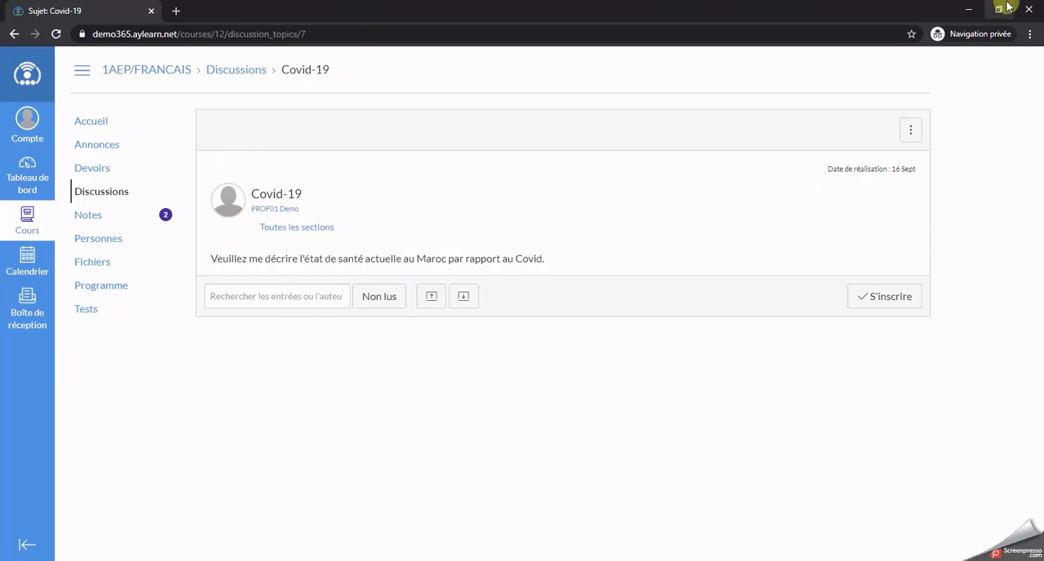
{"action": "left_click", "coordinate": [962, 11]}
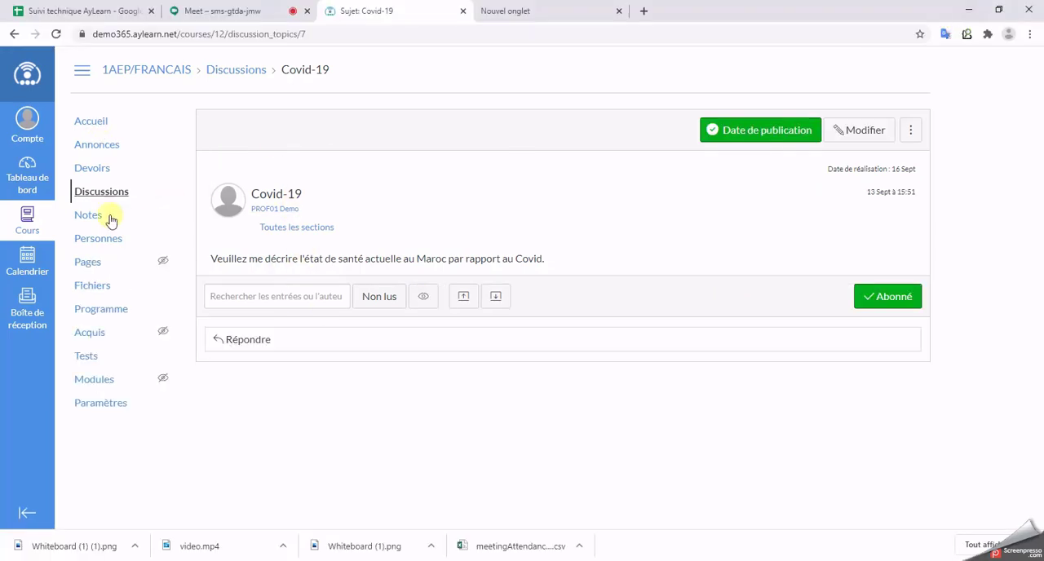
Step: Review the gradebook of the 1AEP/FRANCAIS course and its list of people
{"action": "left_click", "coordinate": [75, 221]}
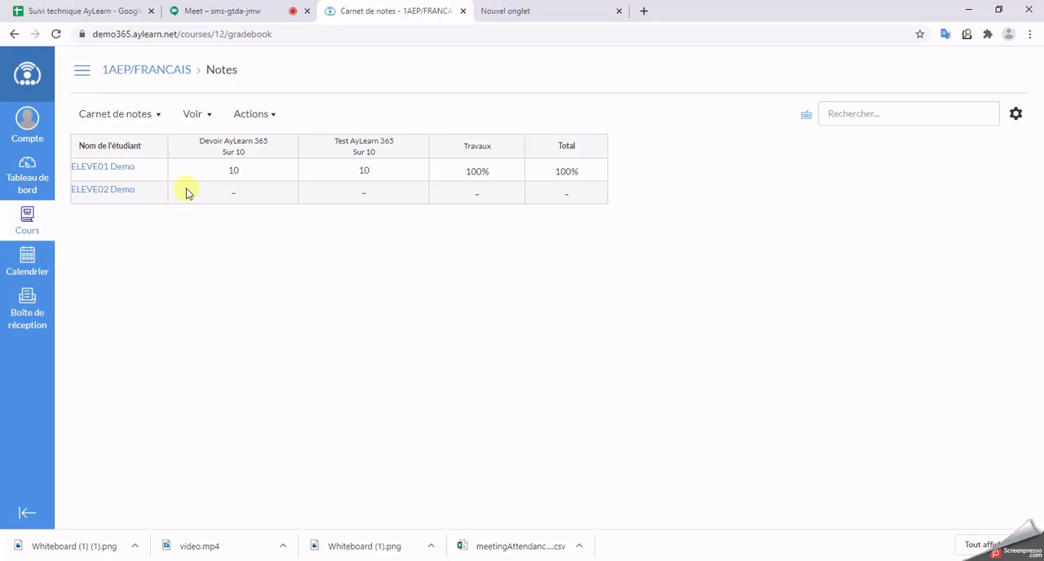
{"action": "left_click", "coordinate": [82, 70]}
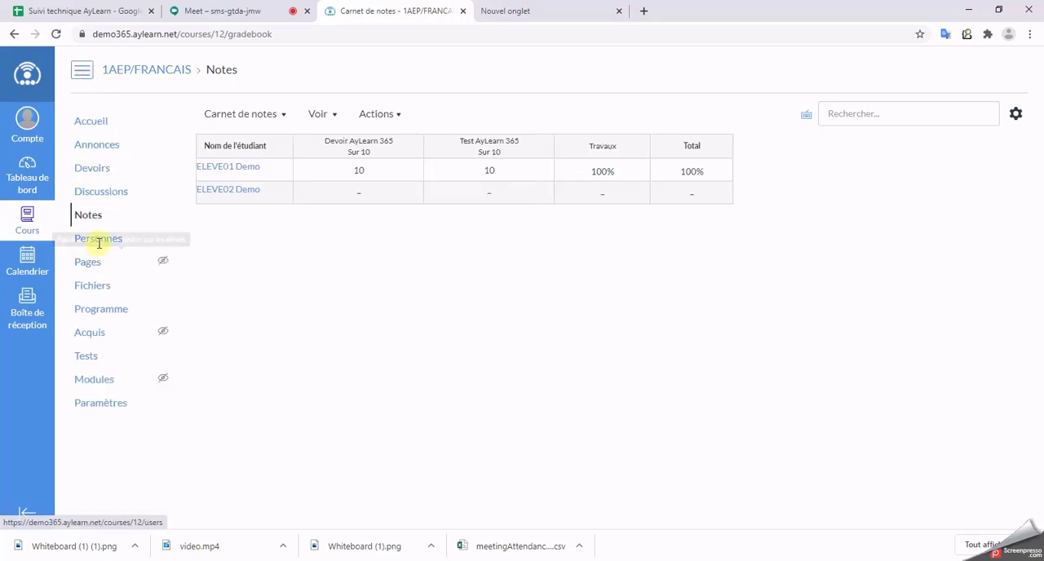
{"action": "left_click", "coordinate": [97, 242]}
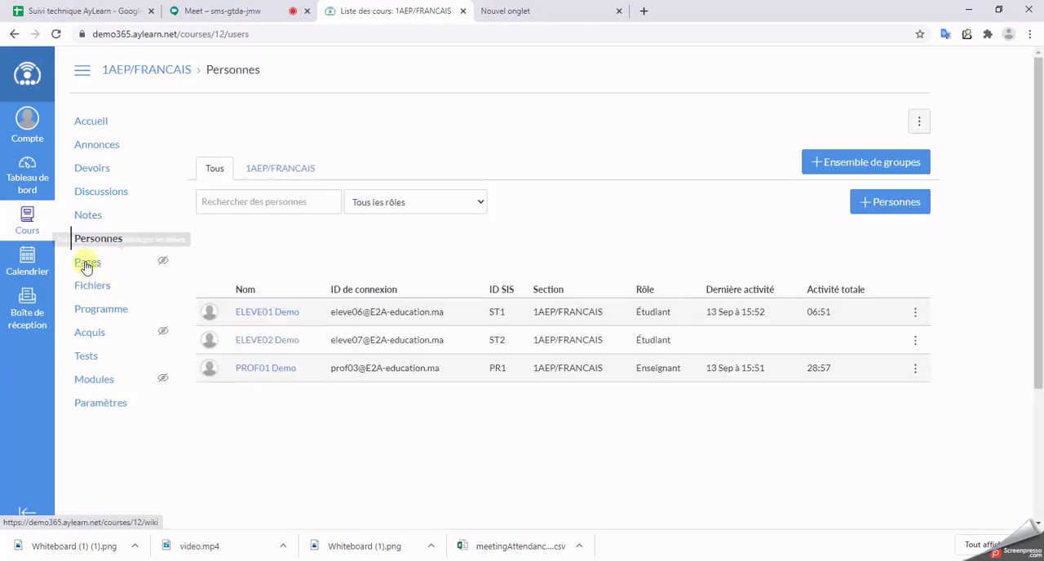
Step: Start a new page in the 1AEP/FRANCAIS course with the title "Verbe avoir"
{"action": "left_click", "coordinate": [86, 267]}
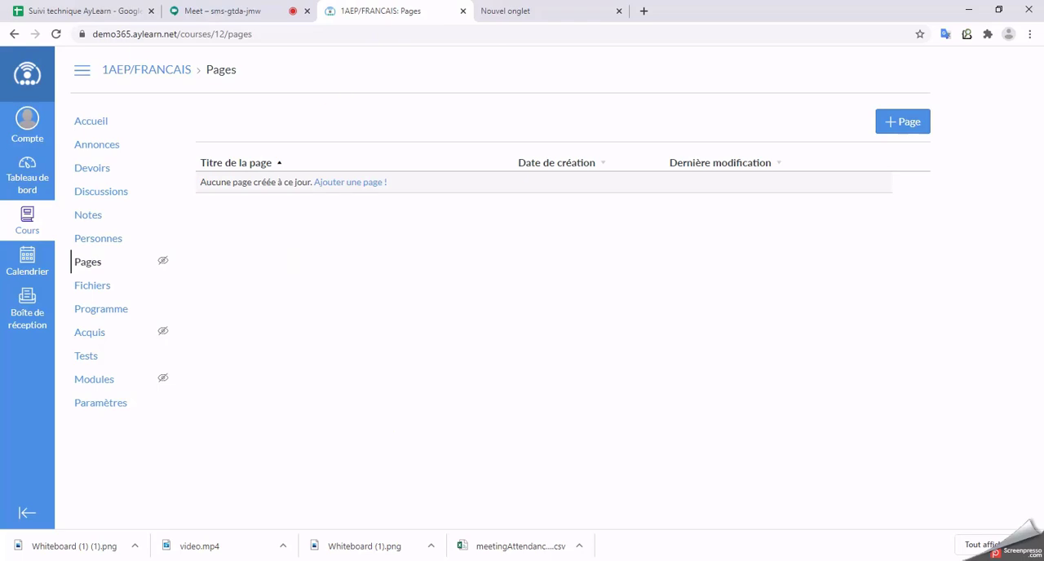
{"action": "left_click", "coordinate": [901, 123]}
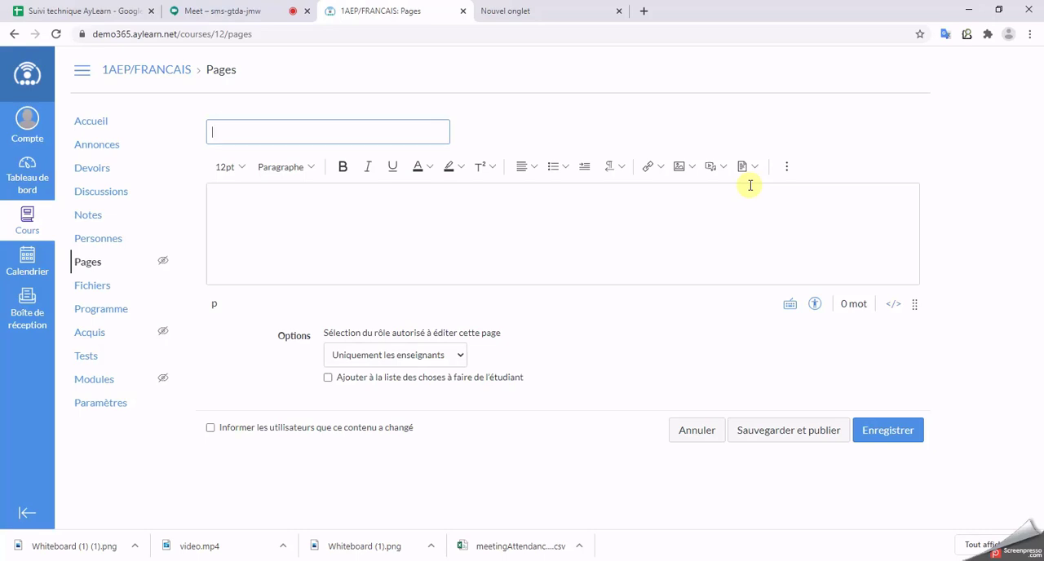
{"action": "type", "text": "V"}
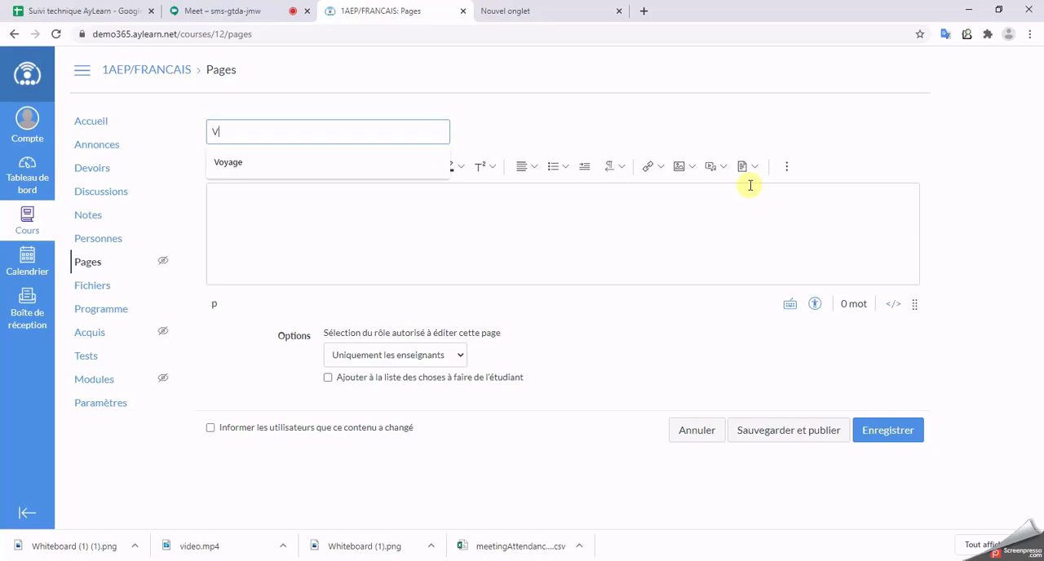
{"action": "type", "text": "erbe avoir"}
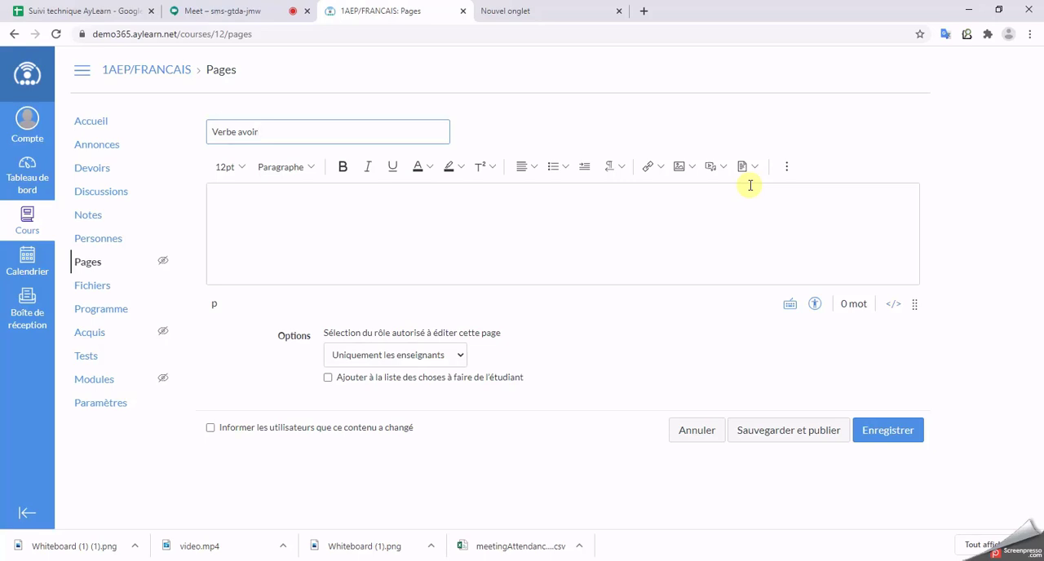
Step: Write "Bonjour aujourd'hui on va voir un cours" followed by a row of dots in the page body
{"action": "left_click", "coordinate": [437, 213]}
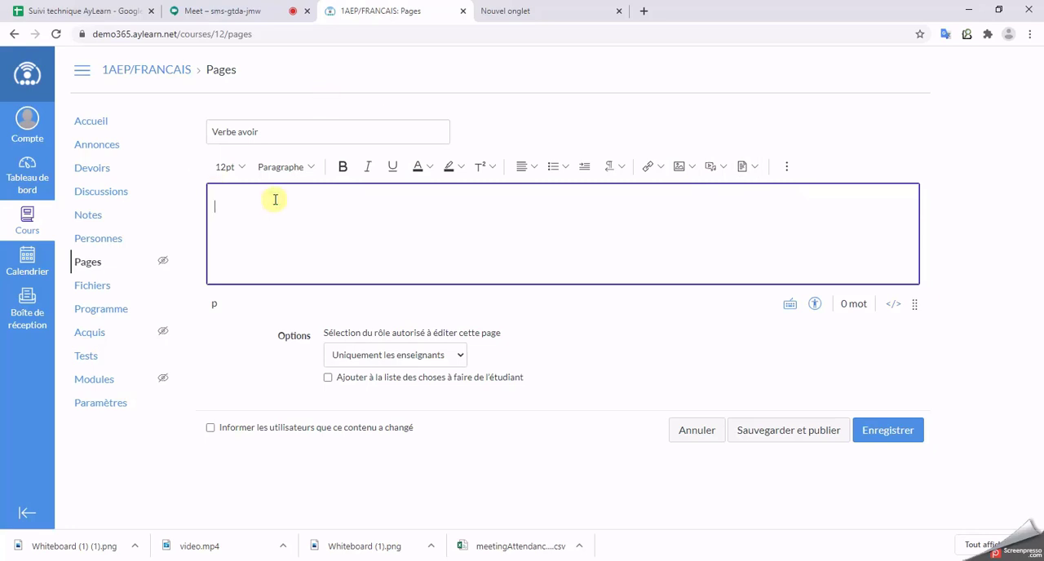
{"action": "type", "text": "Bonjour au"}
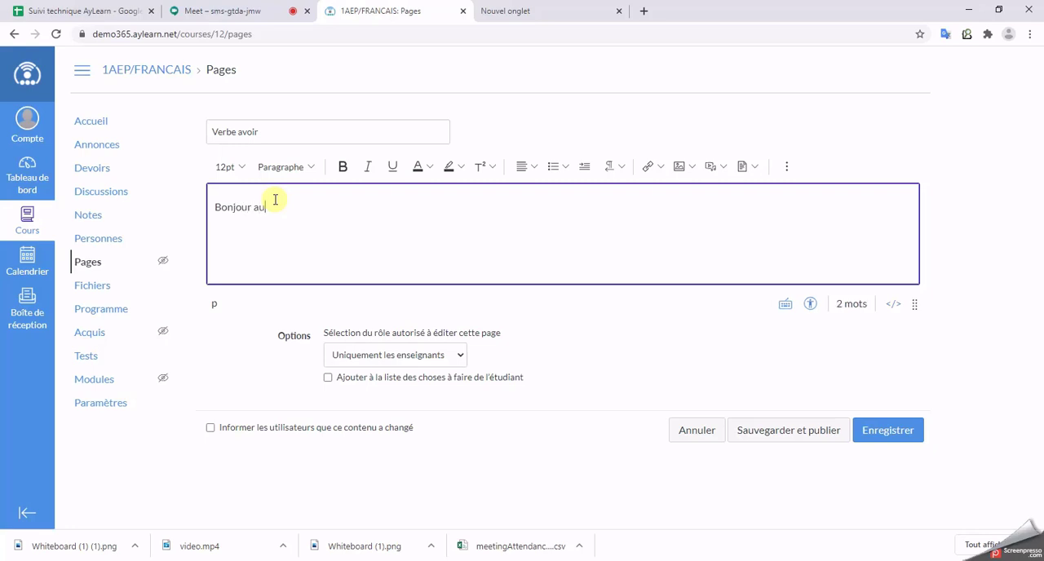
{"action": "type", "text": "jourd'hui on va voir un co"}
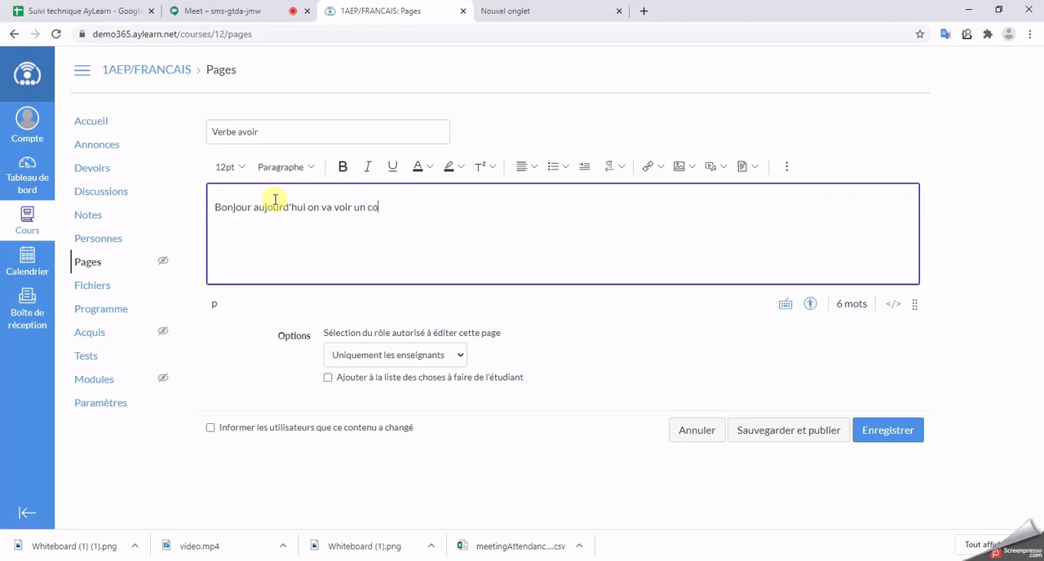
{"action": "type", "text": "urs ................."}
Step: Try a numbered list below the page text, remove it, and look through the link, image and document insertion options
{"action": "left_click", "coordinate": [565, 167]}
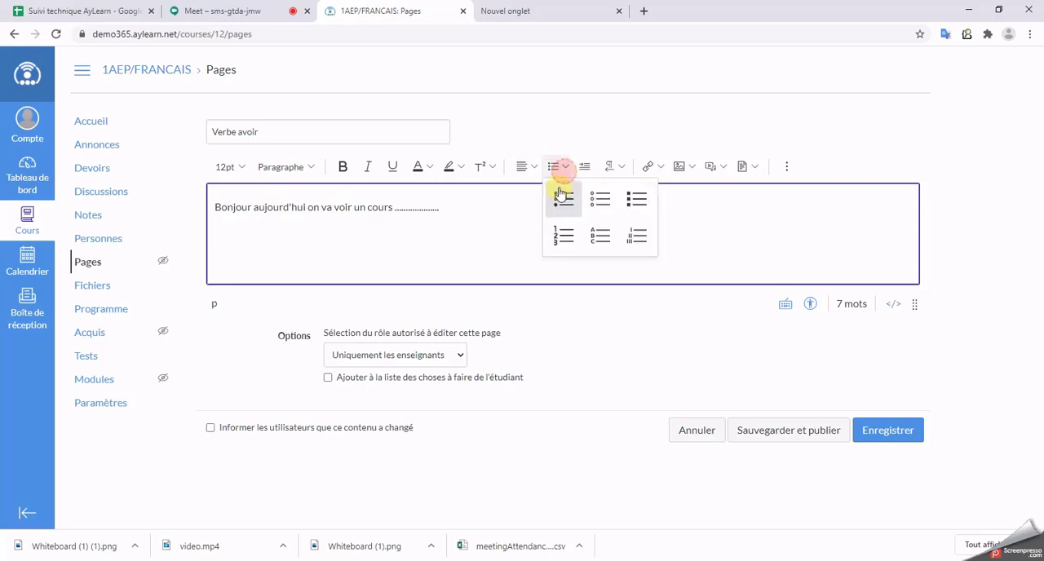
{"action": "left_click", "coordinate": [564, 234]}
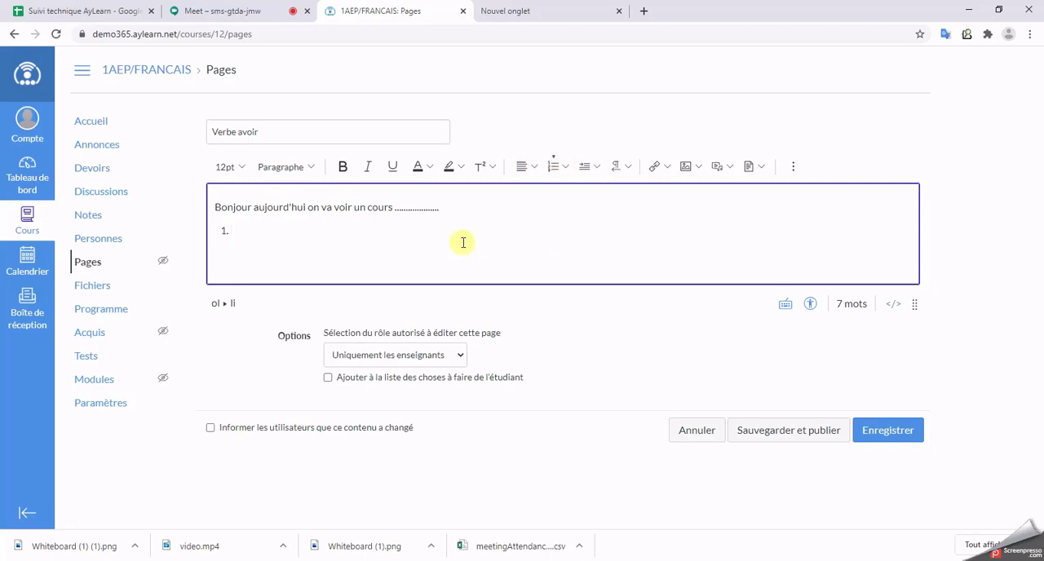
{"action": "key", "text": "BackSpace"}
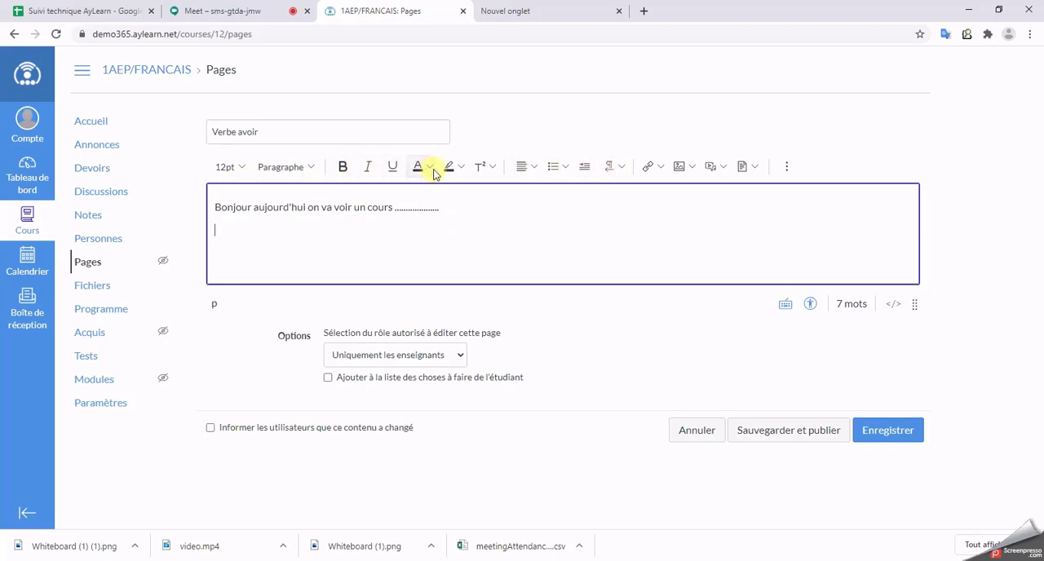
{"action": "left_click", "coordinate": [661, 168]}
{"action": "left_click", "coordinate": [689, 169]}
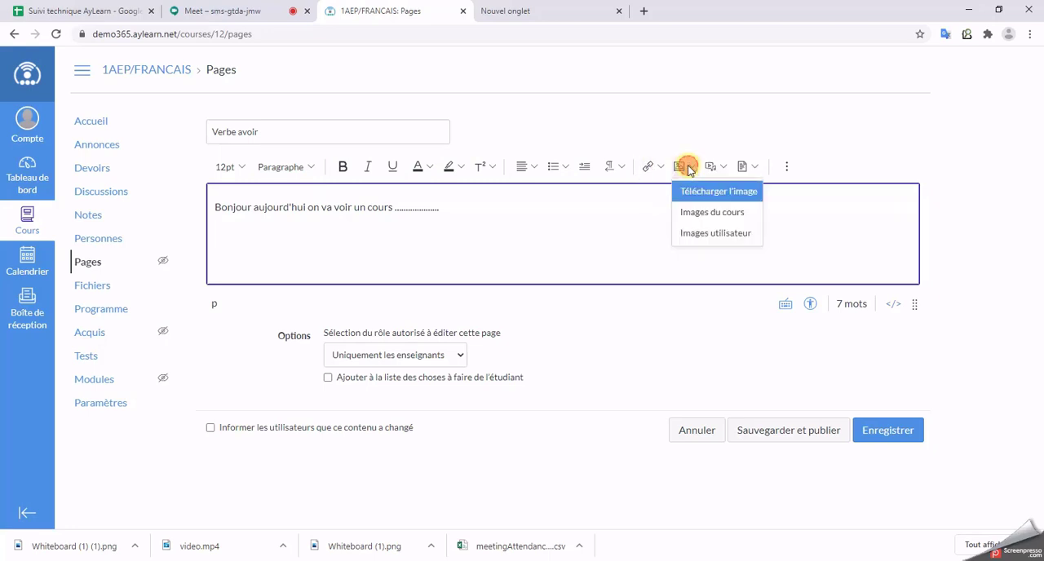
{"action": "left_click", "coordinate": [751, 167]}
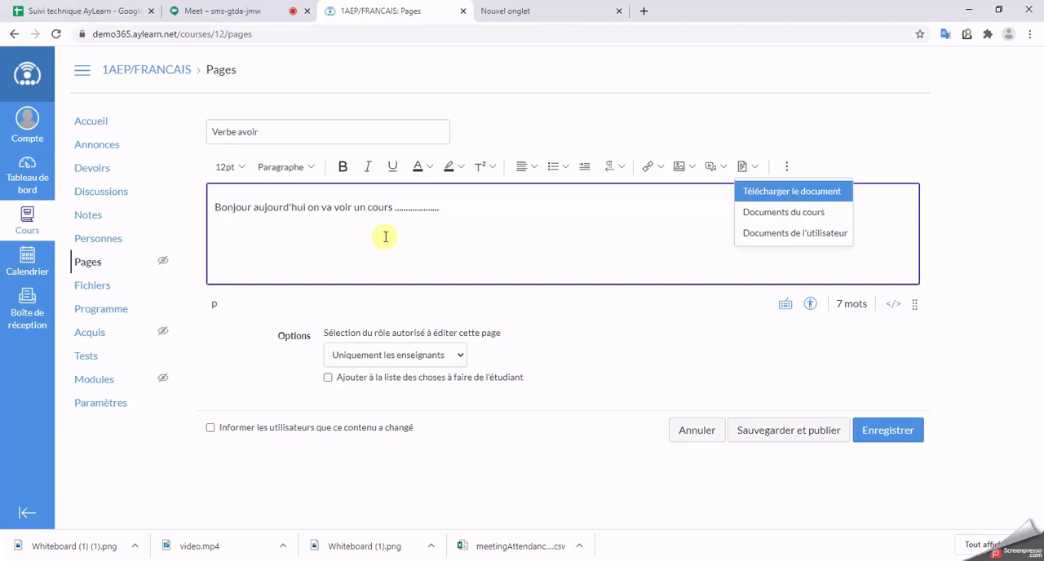
Step: Leave the page without saving and create a folder named "Cours A" in the course files
{"action": "left_click", "coordinate": [96, 294]}
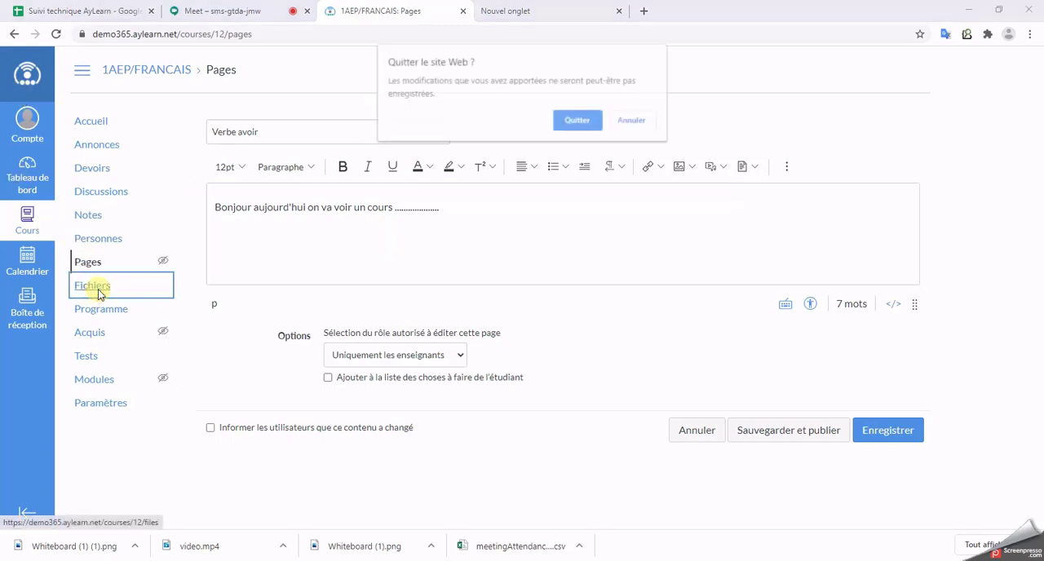
{"action": "left_click", "coordinate": [586, 120]}
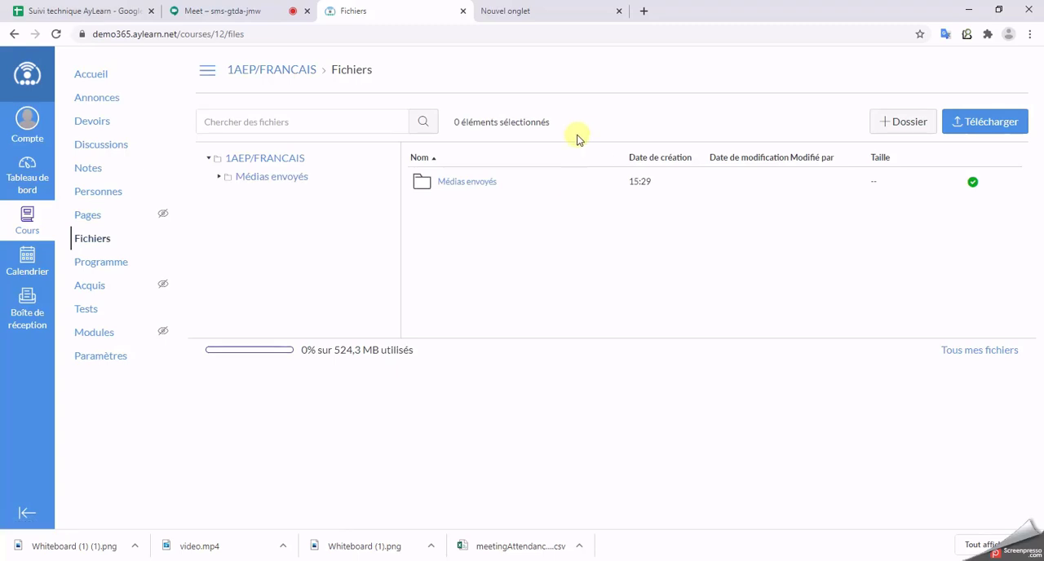
{"action": "left_click", "coordinate": [903, 124]}
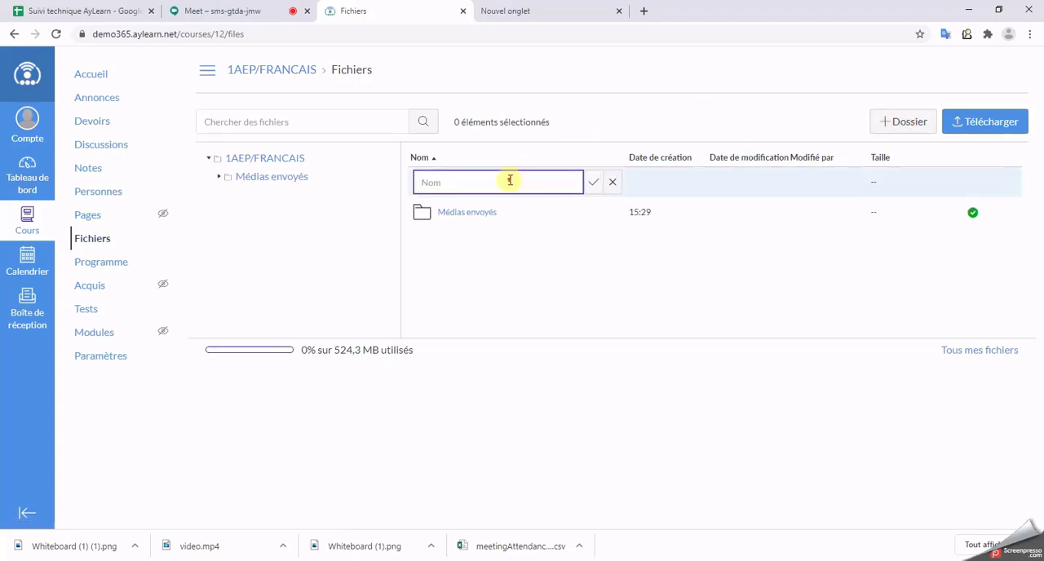
{"action": "type", "text": "Cours A"}
{"action": "key", "text": "Return"}
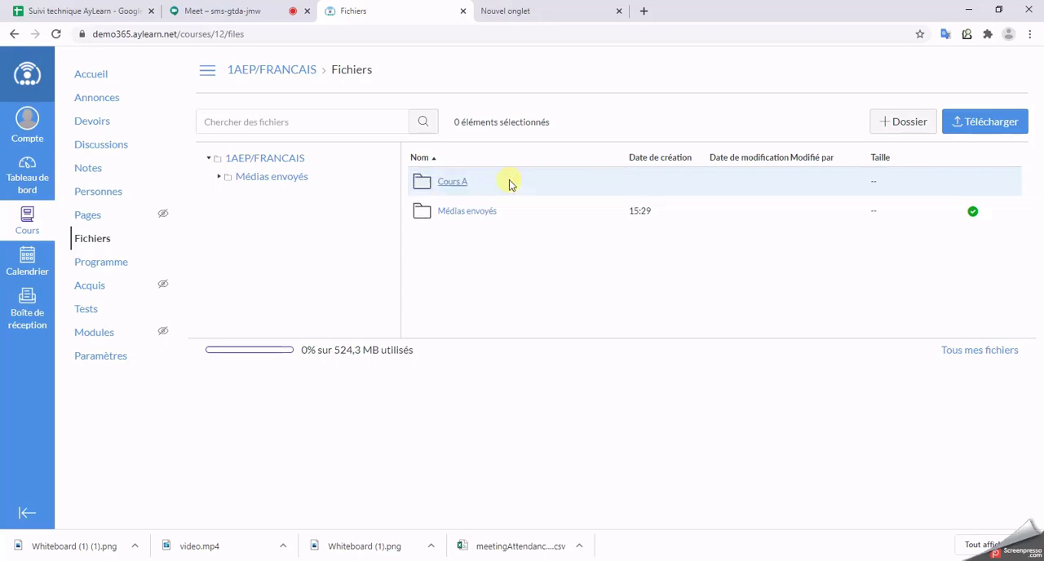
Step: Upload "Whiteboard (1) (1).png" and "Whiteboard (1).png" from the Téléchargements folder into the course folder "Cours A"
{"action": "left_click", "coordinate": [258, 197]}
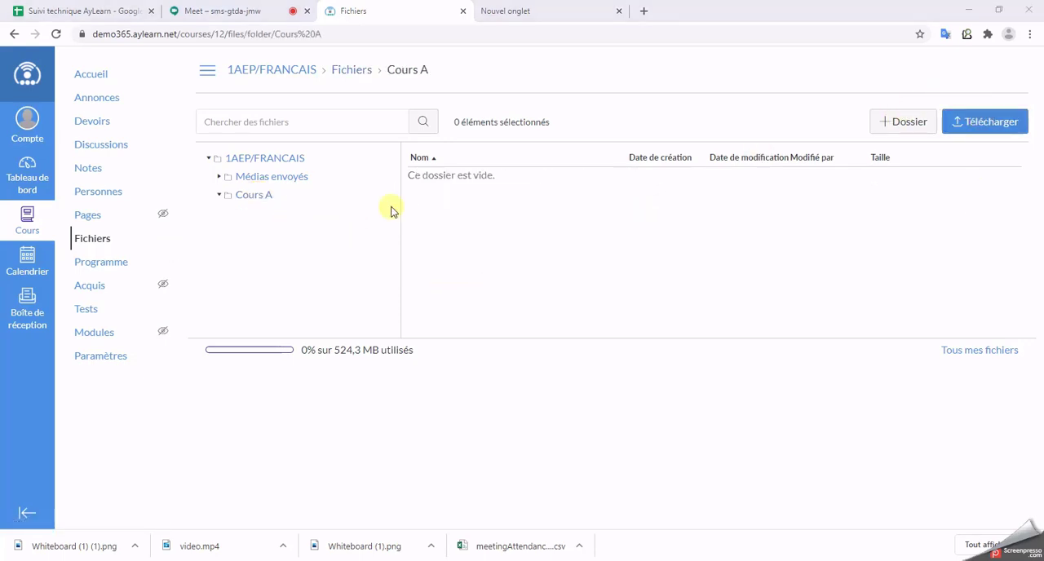
{"action": "left_click", "coordinate": [175, 108]}
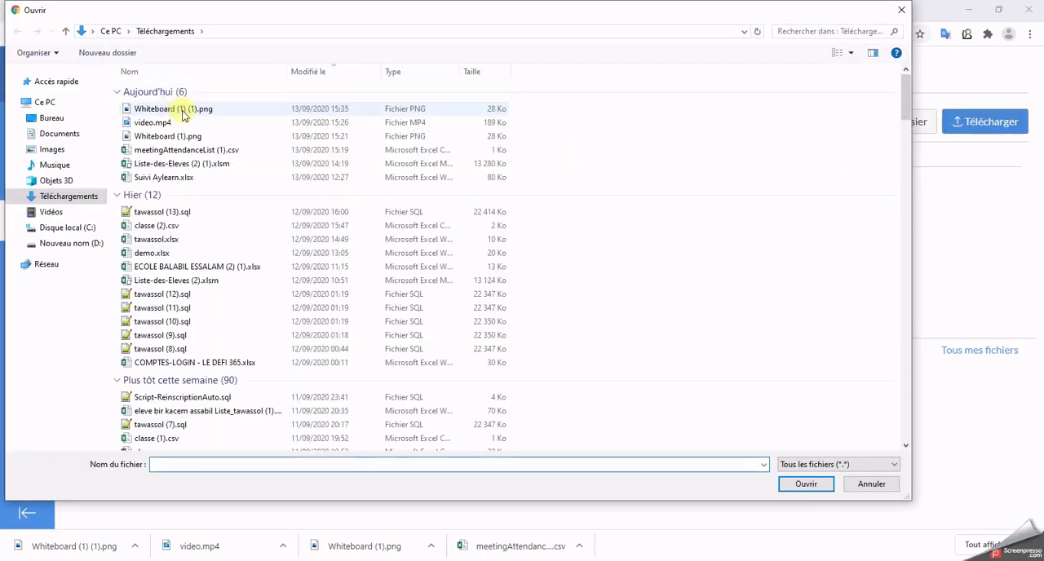
{"action": "left_click", "coordinate": [188, 137], "text": "ctrl"}
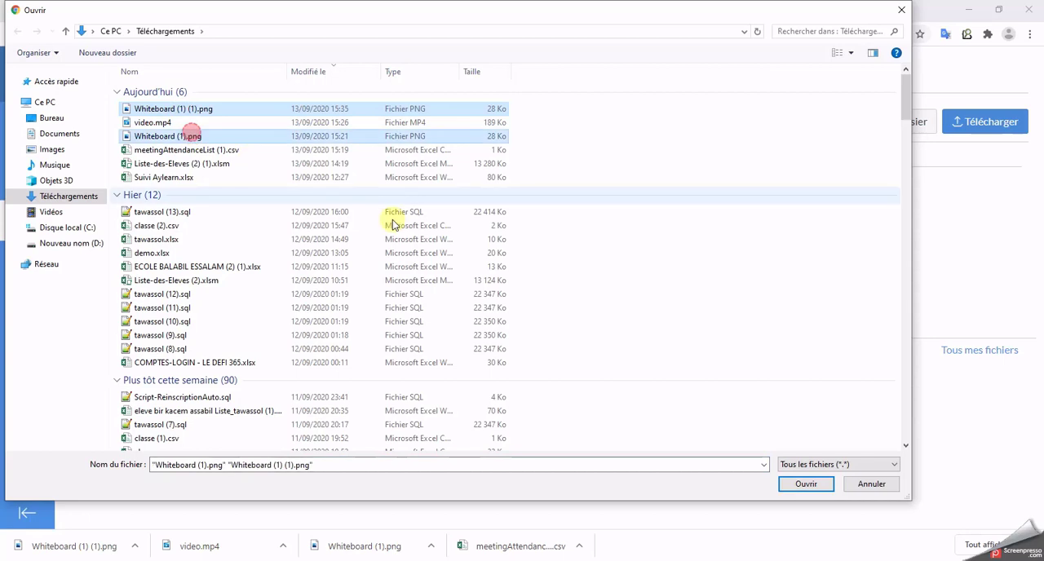
{"action": "left_click", "coordinate": [804, 483]}
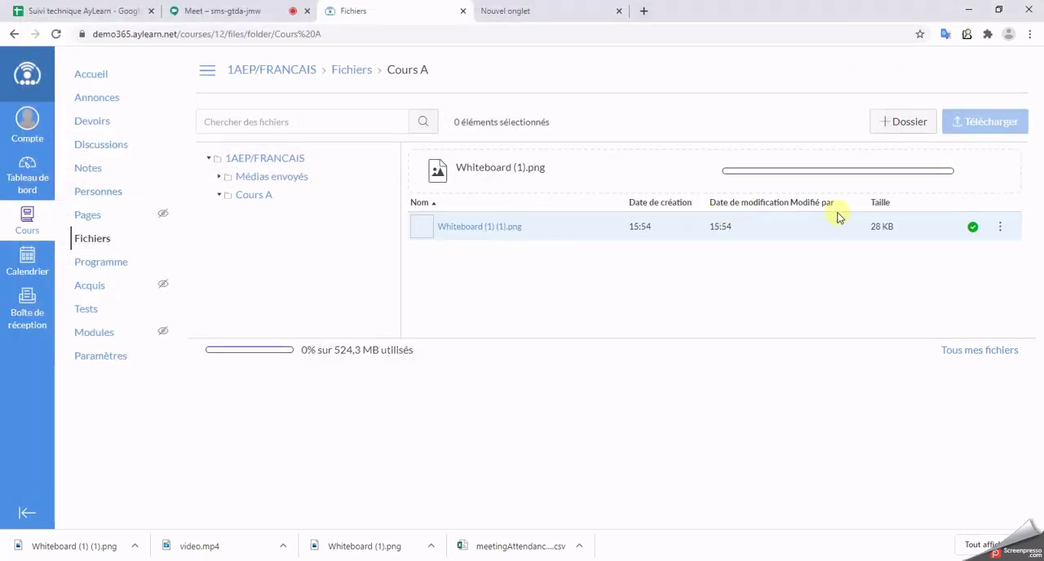
{"action": "left_click", "coordinate": [261, 198]}
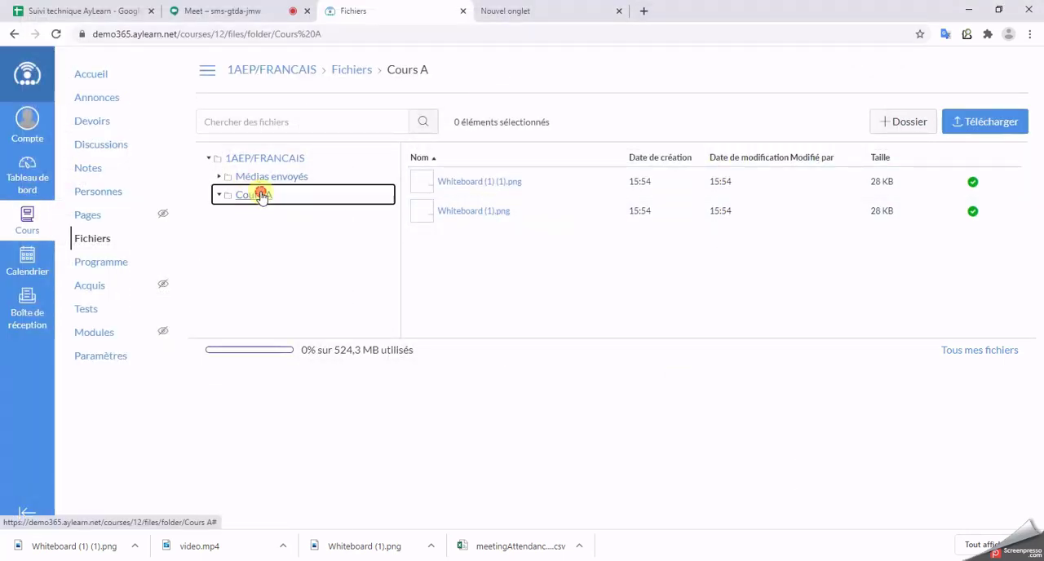
Step: Switch to the student's private browser window and view the contents of the "Cours A" folder in the course files
{"action": "left_click", "coordinate": [499, 560]}
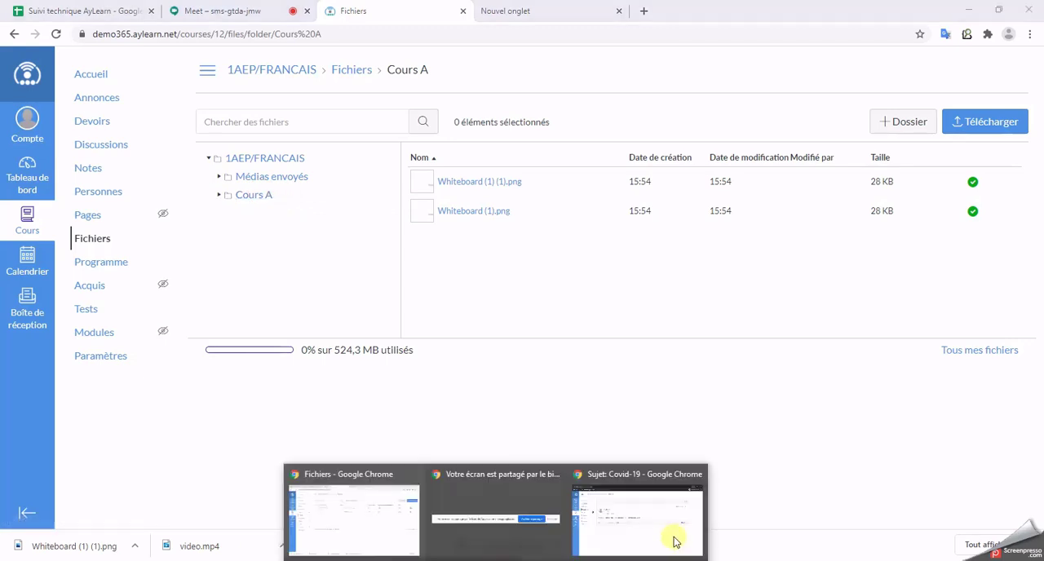
{"action": "left_click", "coordinate": [675, 540]}
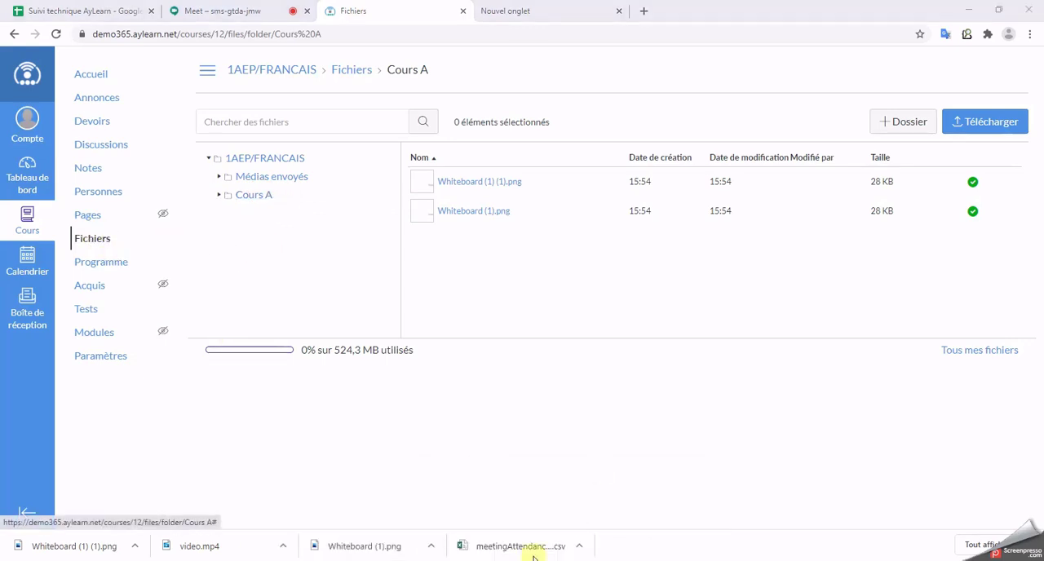
{"action": "mouse_move", "coordinate": [522, 558]}
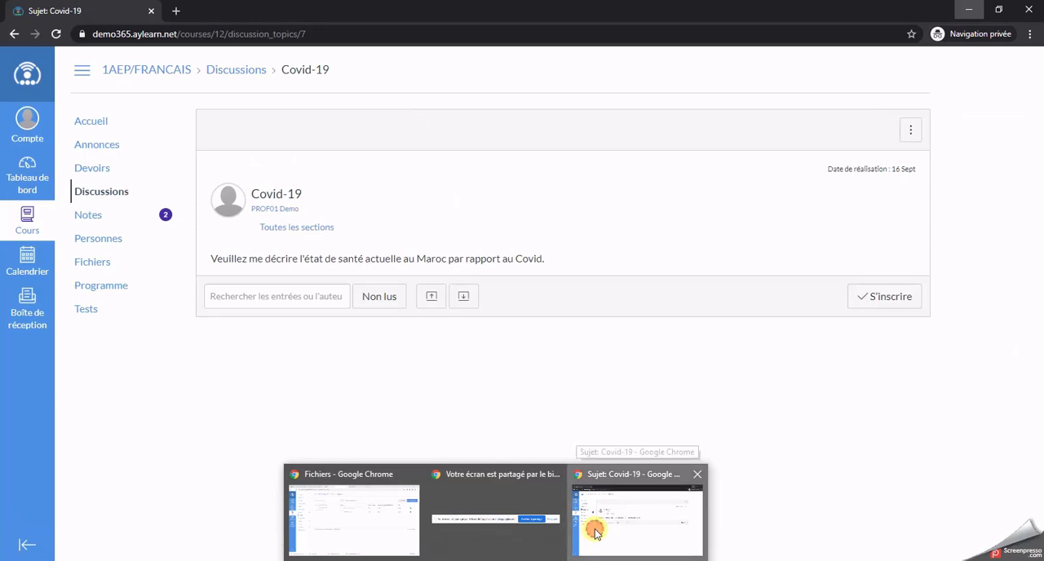
{"action": "left_click", "coordinate": [594, 534]}
{"action": "left_click", "coordinate": [109, 263]}
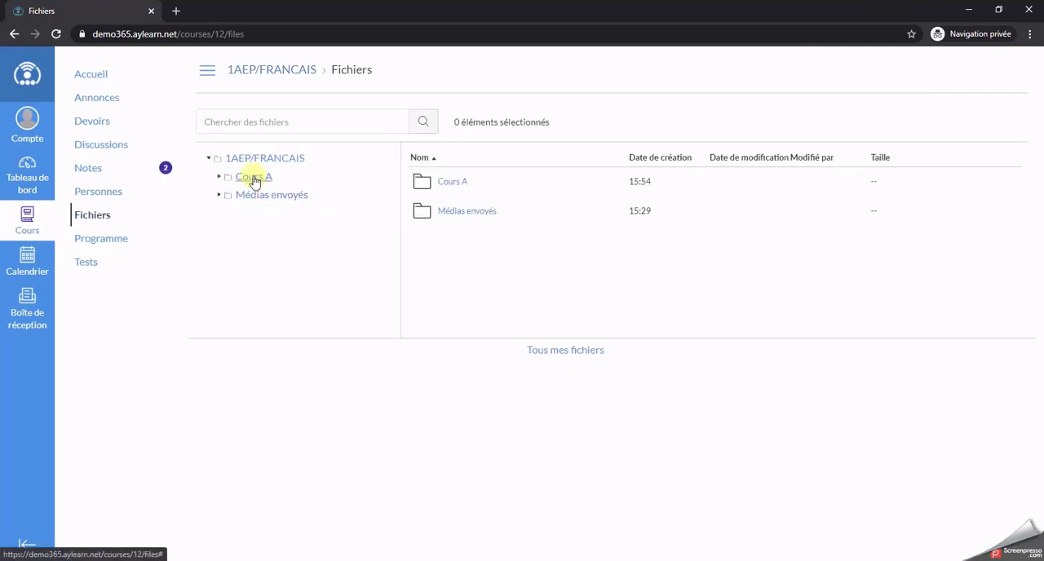
{"action": "left_click", "coordinate": [253, 178]}
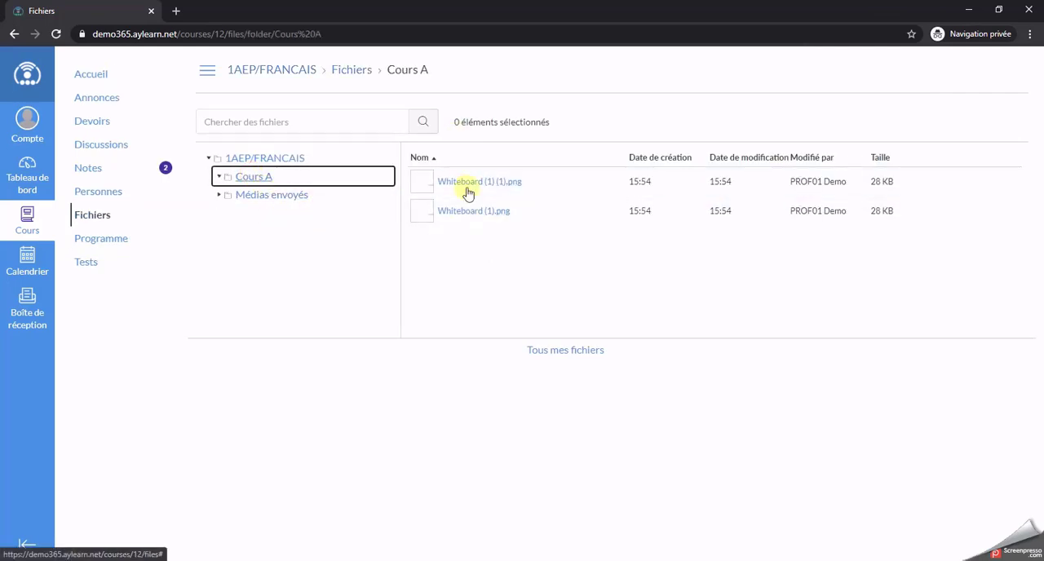
Step: Preview "Whiteboard (1) (1).png" as the student and download it
{"action": "left_click", "coordinate": [486, 187]}
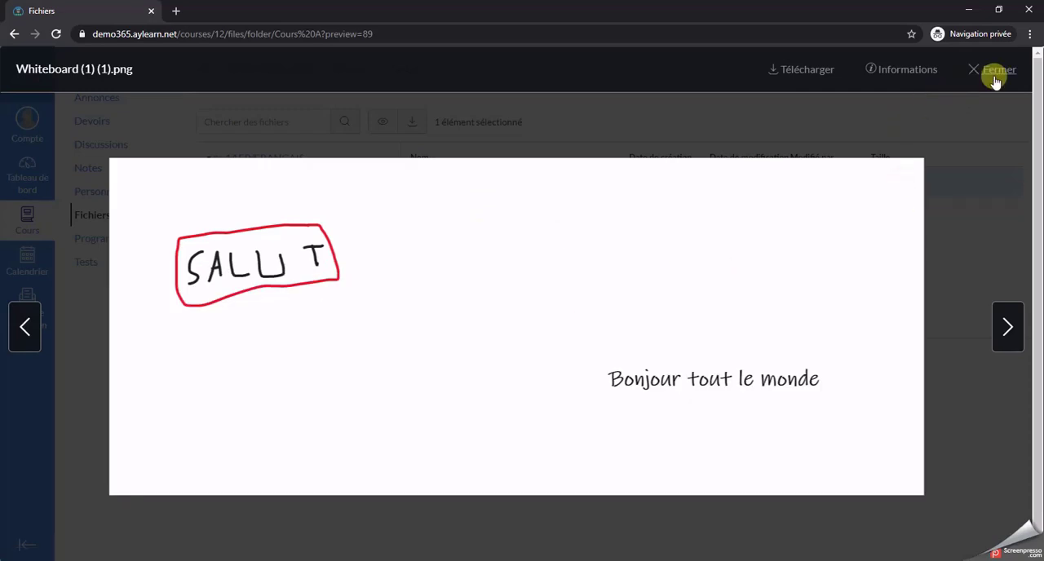
{"action": "left_click", "coordinate": [994, 75]}
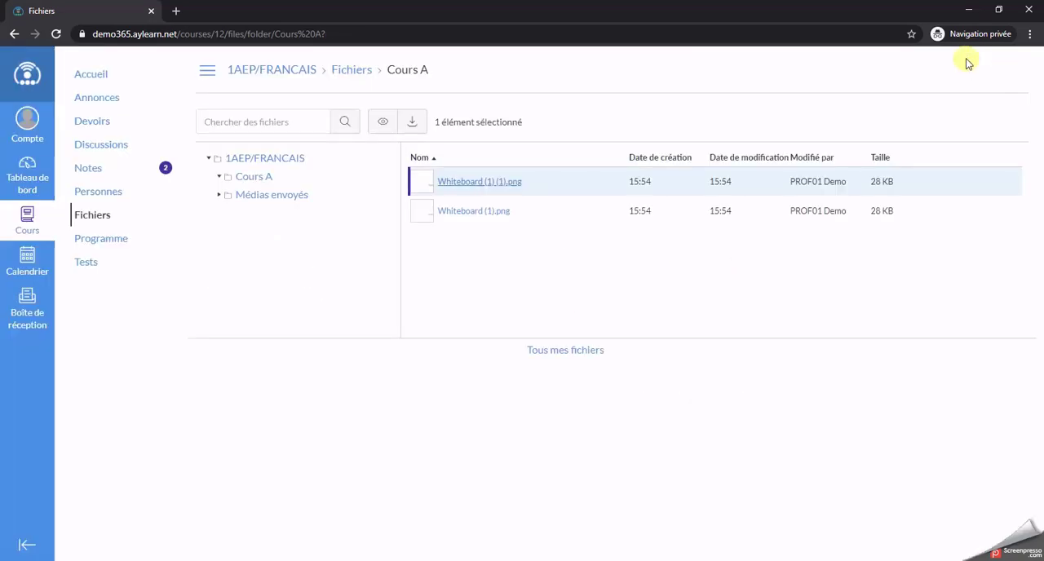
{"action": "left_click", "coordinate": [497, 184]}
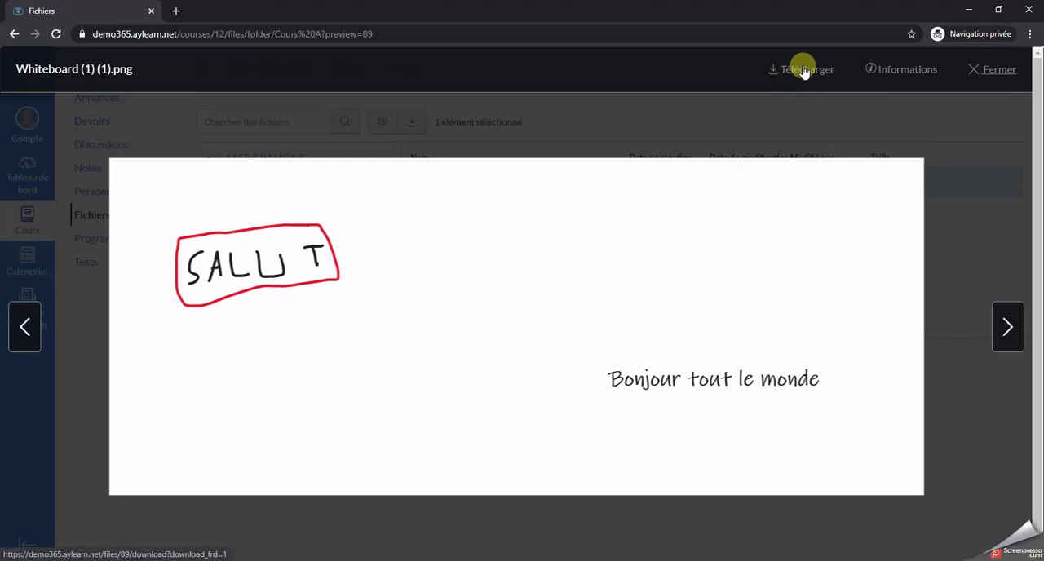
{"action": "left_click", "coordinate": [803, 70]}
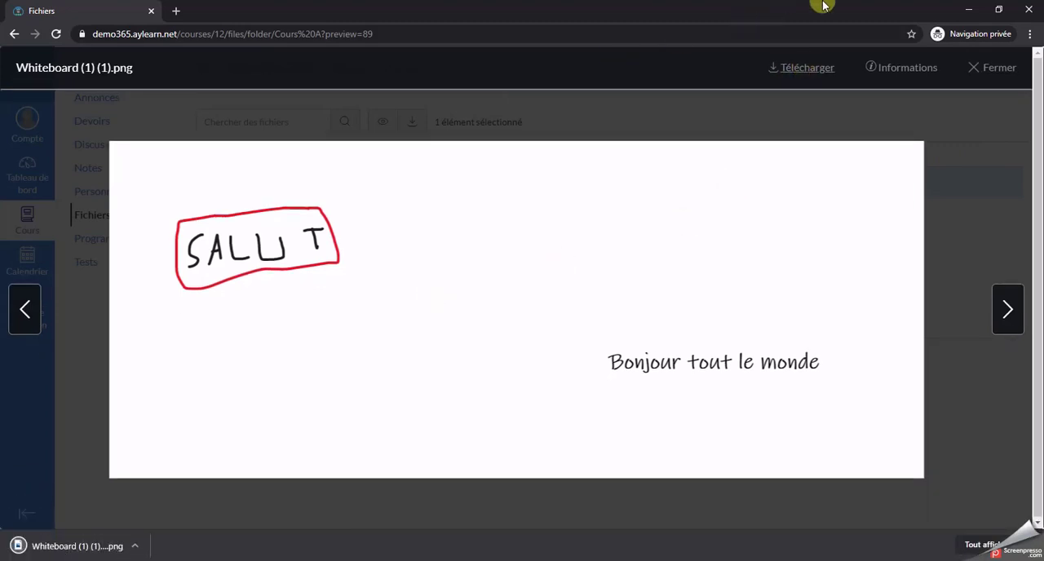
Step: Return to the teacher's window and examine the dated assignments and discussions in the course's Programme summary
{"action": "left_click", "coordinate": [965, 8]}
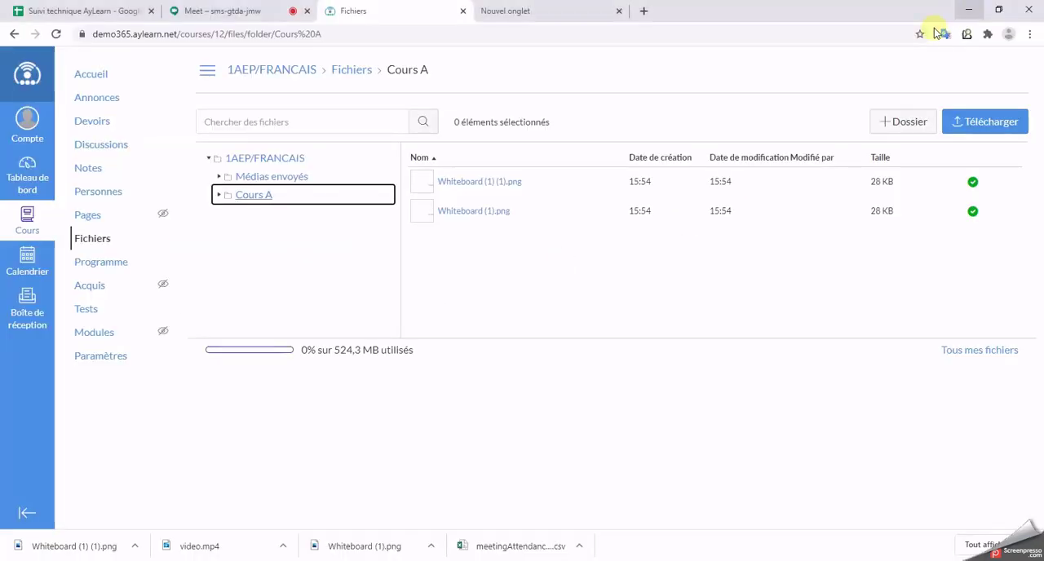
{"action": "left_click", "coordinate": [119, 269]}
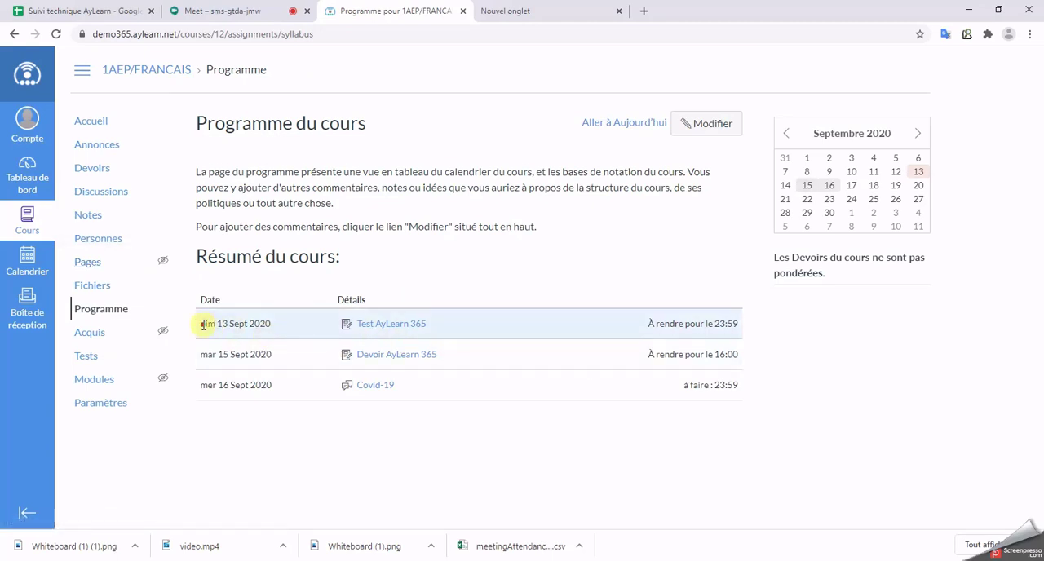
{"action": "left_click_drag", "start_coordinate": [203, 324], "coordinate": [848, 310]}
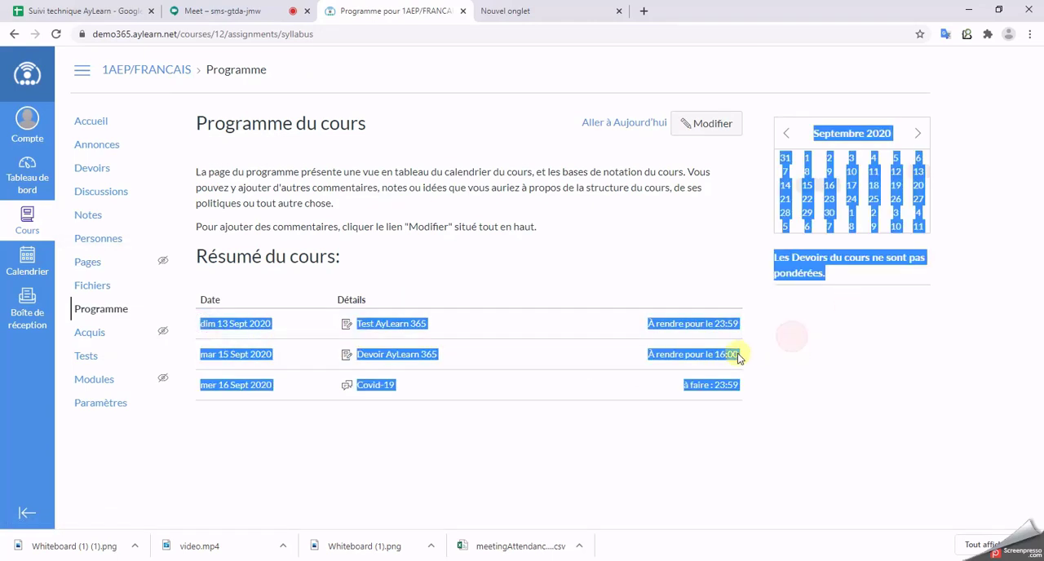
{"action": "left_click", "coordinate": [838, 371]}
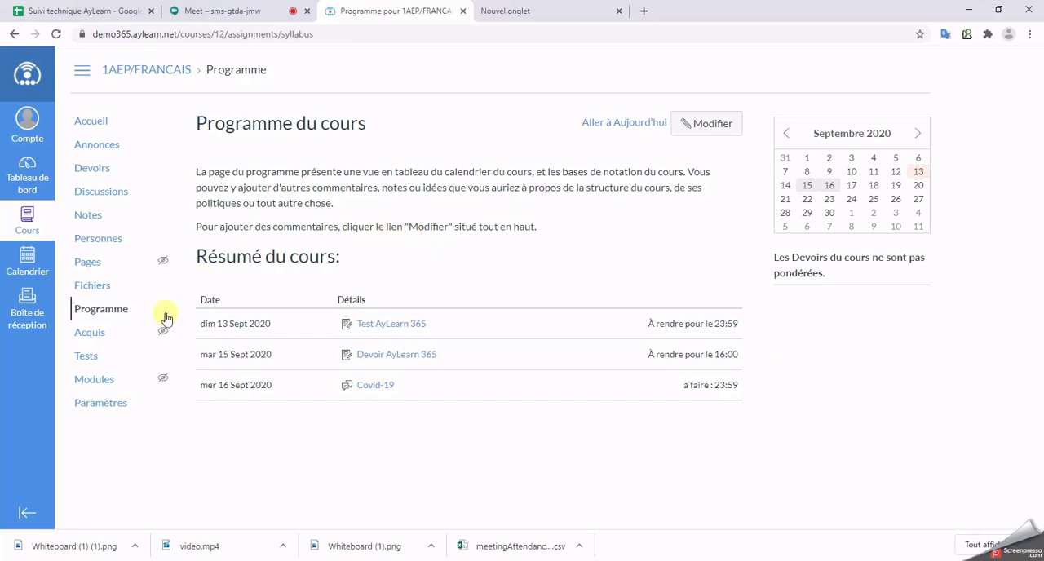
Step: Open the Modules page of the 1AEP/FRANCAIS course
{"action": "left_click", "coordinate": [96, 380]}
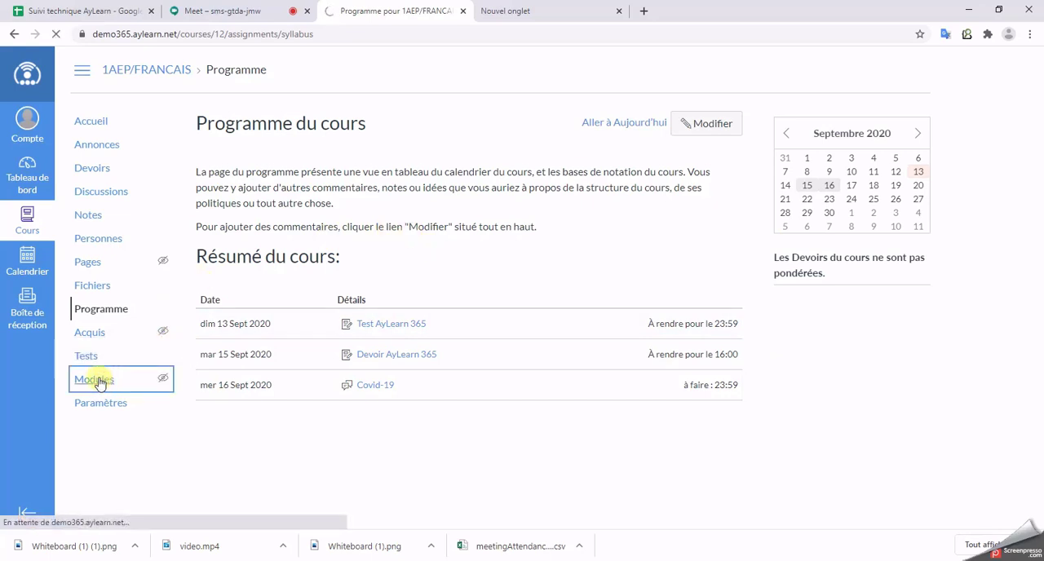
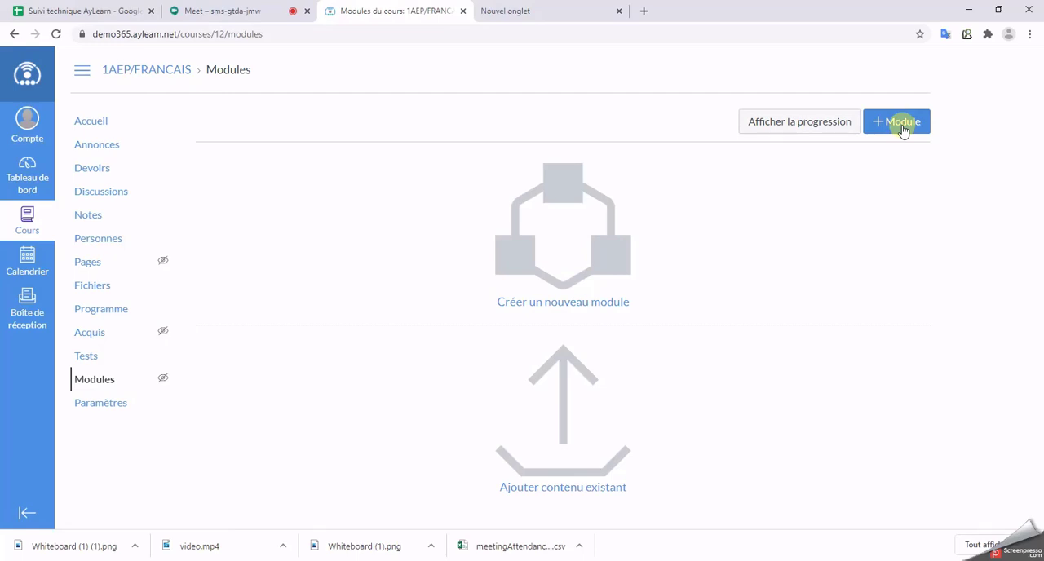
Step: Add a module named "Orthographe" to the course
{"action": "left_click", "coordinate": [901, 127]}
{"action": "left_click", "coordinate": [407, 229]}
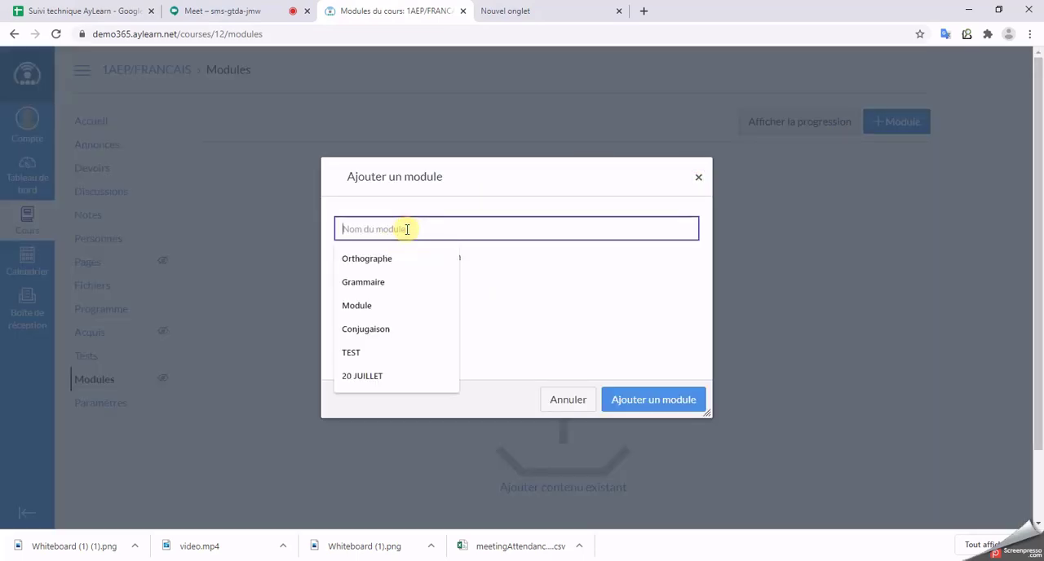
{"action": "type", "text": "O"}
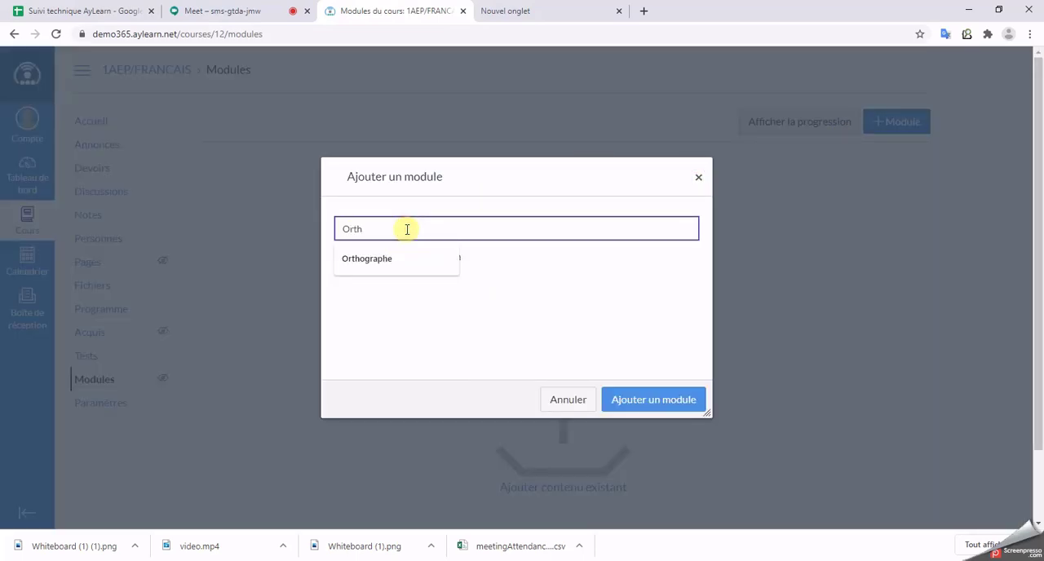
{"action": "type", "text": "rth"}
{"action": "key", "text": "Down"}
{"action": "key", "text": "Return"}
{"action": "left_click", "coordinate": [659, 400]}
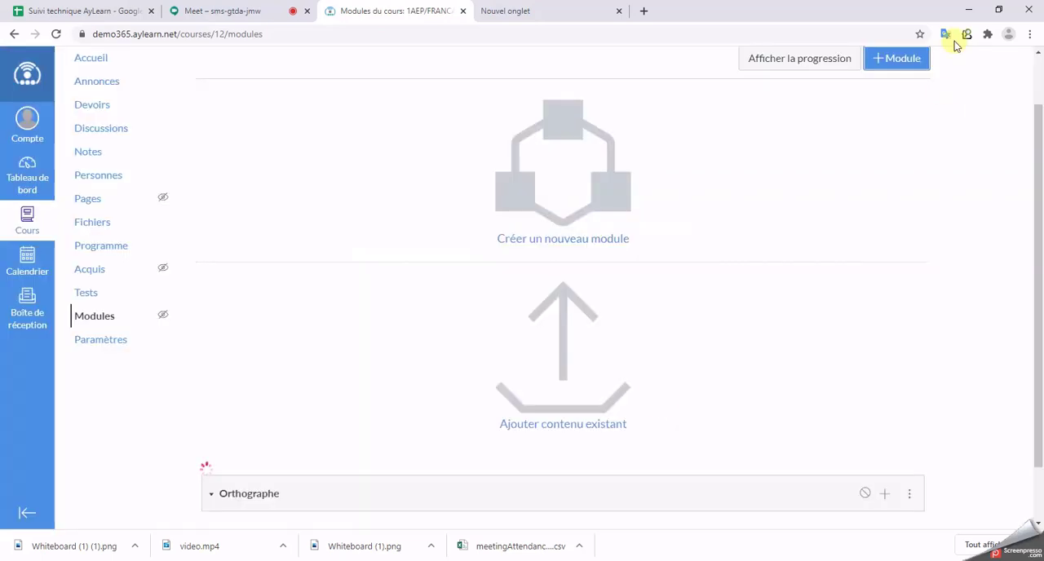
Step: Create a second course module named "Grammaire"
{"action": "left_click", "coordinate": [893, 121]}
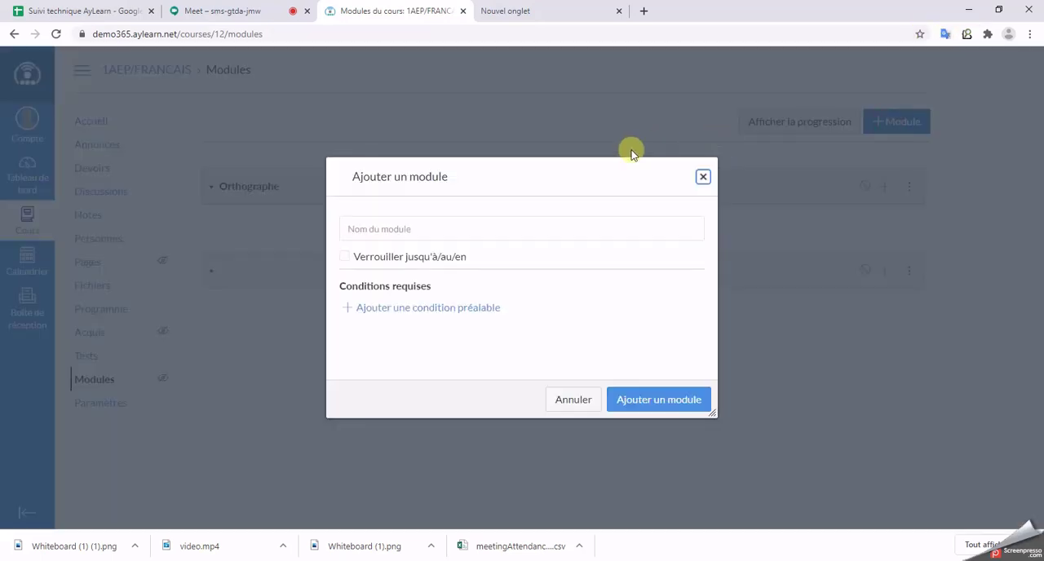
{"action": "left_click", "coordinate": [506, 226]}
{"action": "key", "text": "Down"}
{"action": "key", "text": "Down"}
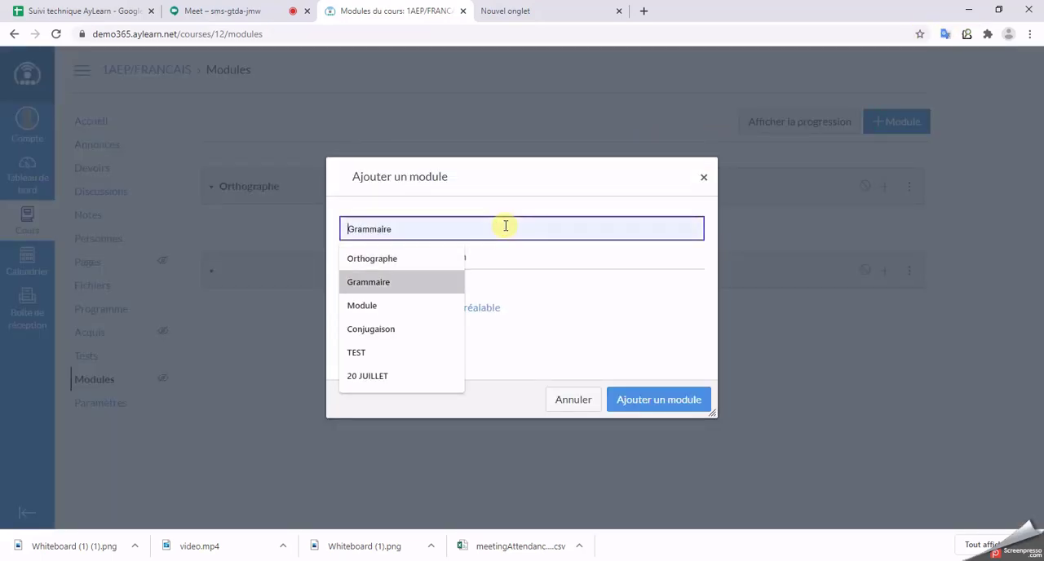
{"action": "key", "text": "Return"}
{"action": "left_click", "coordinate": [661, 399]}
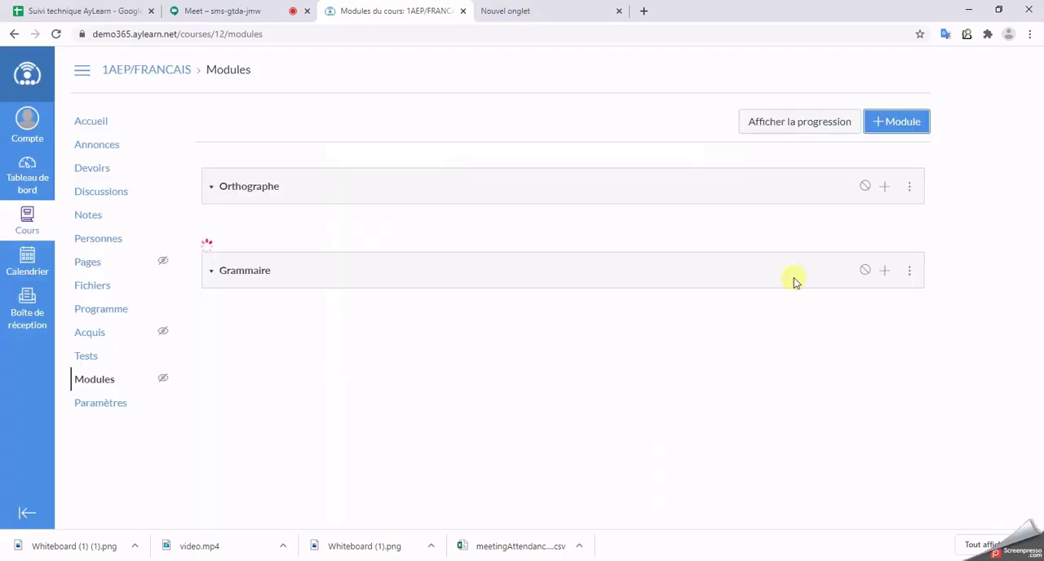
Step: Create a third course module named "Conjugaison"
{"action": "left_click", "coordinate": [883, 123]}
{"action": "left_click", "coordinate": [506, 220]}
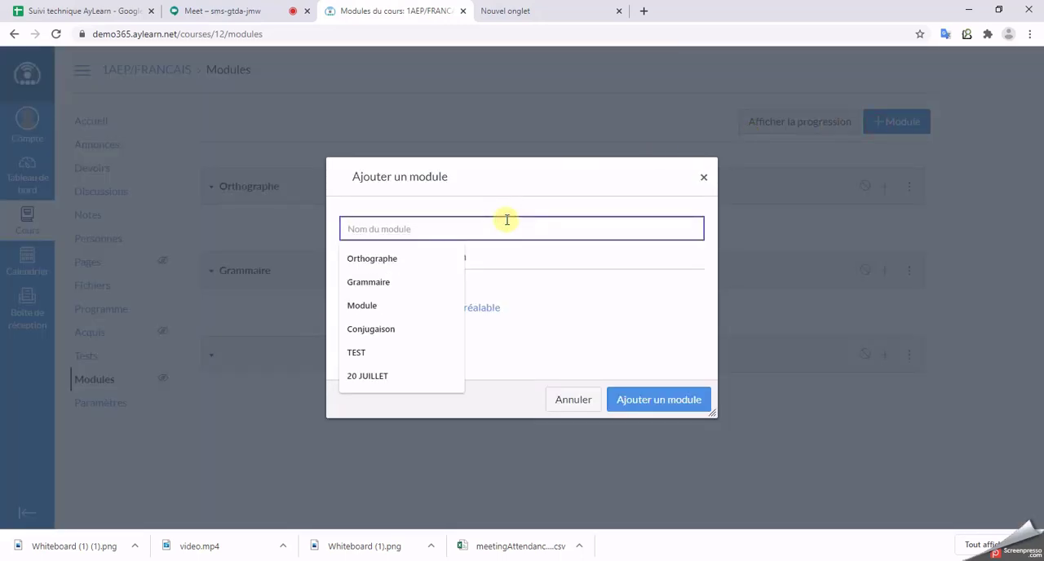
{"action": "left_click", "coordinate": [407, 330]}
{"action": "left_click", "coordinate": [648, 401]}
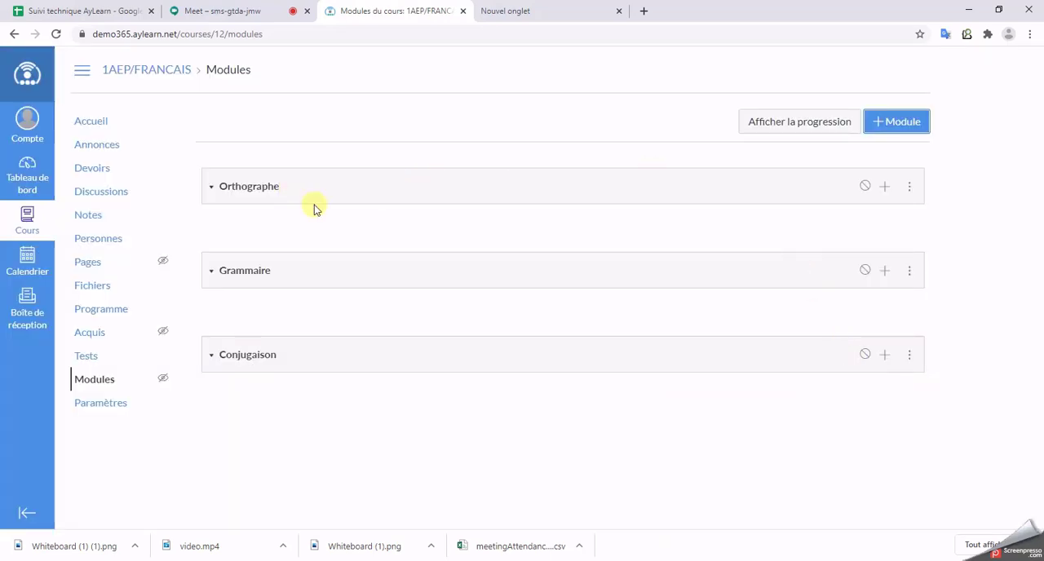
Step: Add the existing assignment "Devoir AyLearn 365" to the Orthographe module without indentation
{"action": "left_click", "coordinate": [885, 186]}
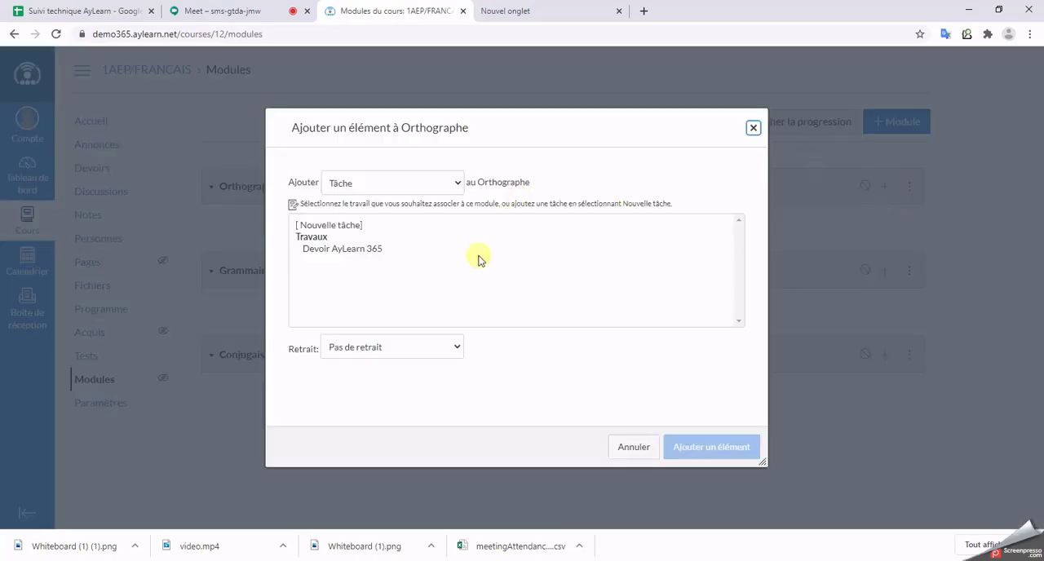
{"action": "left_click", "coordinate": [357, 249]}
{"action": "left_click", "coordinate": [689, 449]}
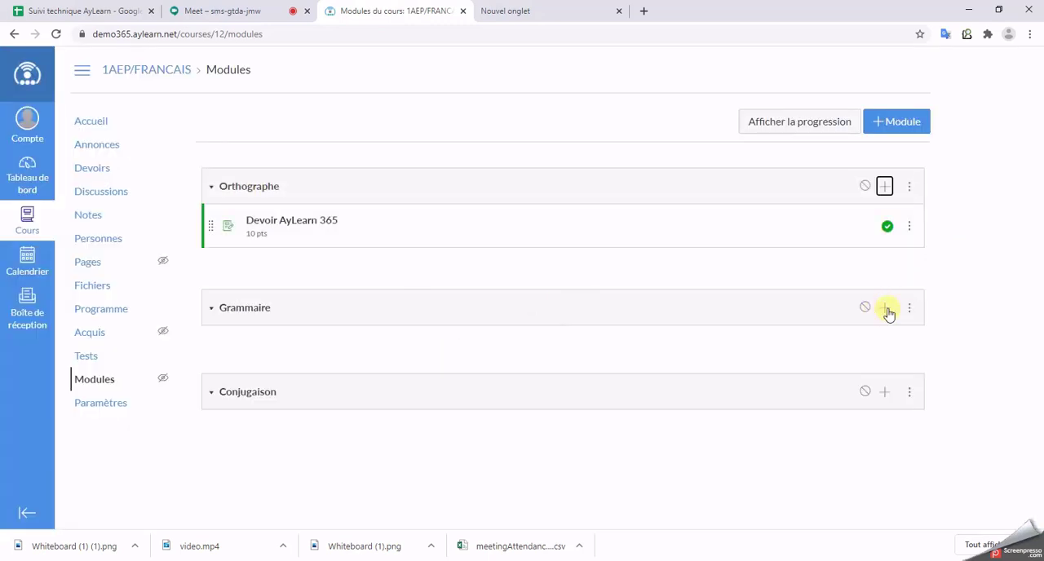
Step: Add the existing test "Test AyLearn 365" to the Grammaire module without indentation
{"action": "left_click", "coordinate": [885, 308]}
{"action": "left_click", "coordinate": [426, 192]}
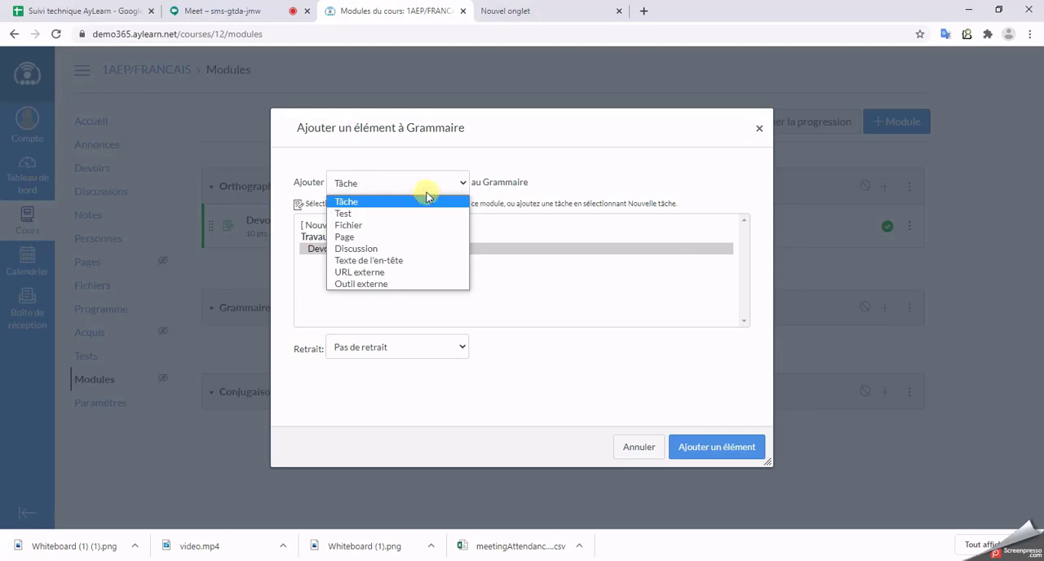
{"action": "left_click", "coordinate": [412, 212]}
{"action": "left_click", "coordinate": [359, 238]}
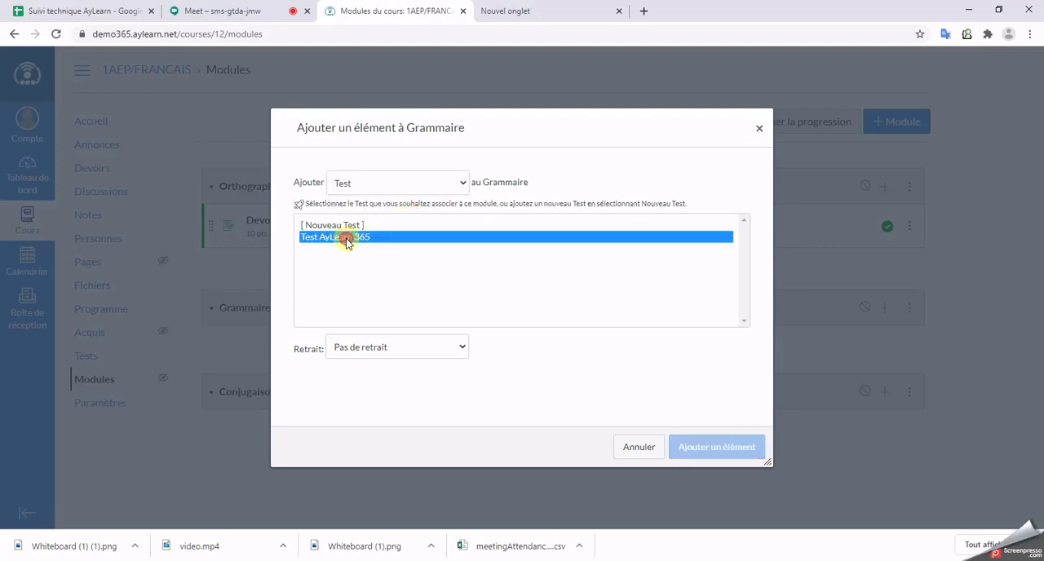
{"action": "left_click", "coordinate": [722, 447]}
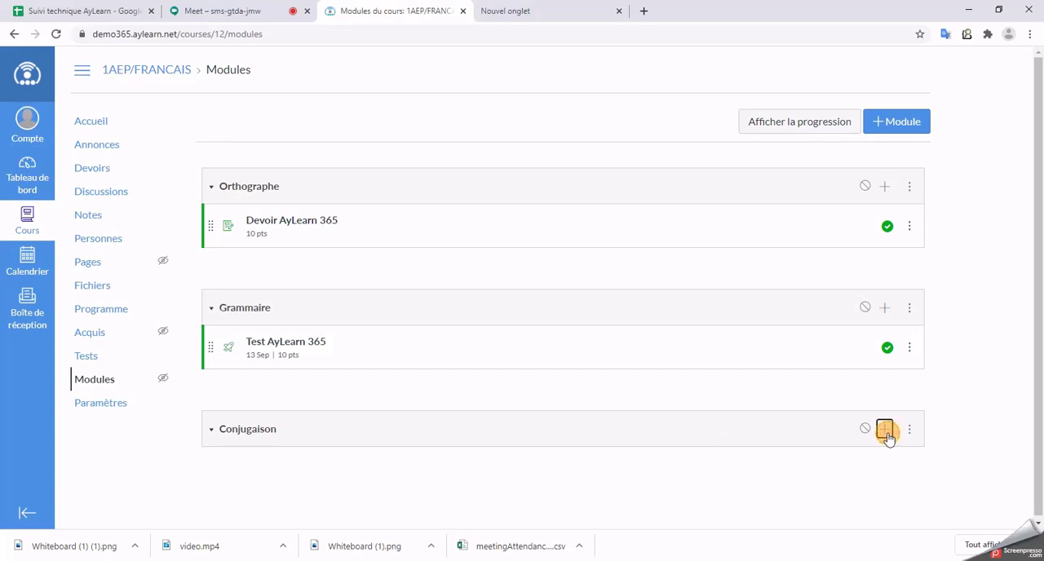
Step: Add the files "Whiteboard (1) (1).png" and "Whiteboard (1).png" from the Cours A folder to the Conjugaison module
{"action": "left_click", "coordinate": [885, 432]}
{"action": "left_click", "coordinate": [429, 187]}
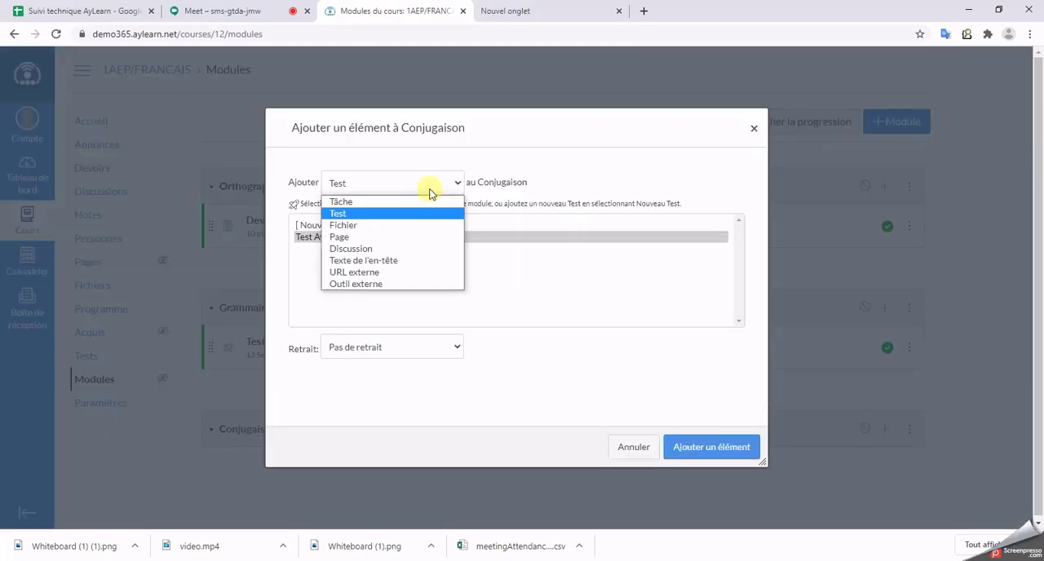
{"action": "left_click", "coordinate": [371, 225]}
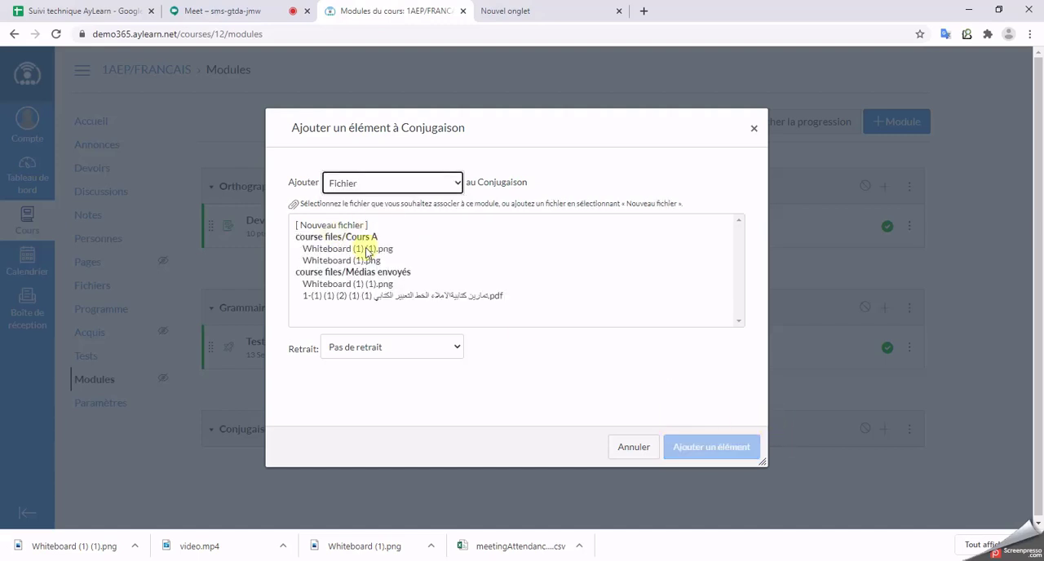
{"action": "left_click_drag", "start_coordinate": [367, 250], "coordinate": [363, 259]}
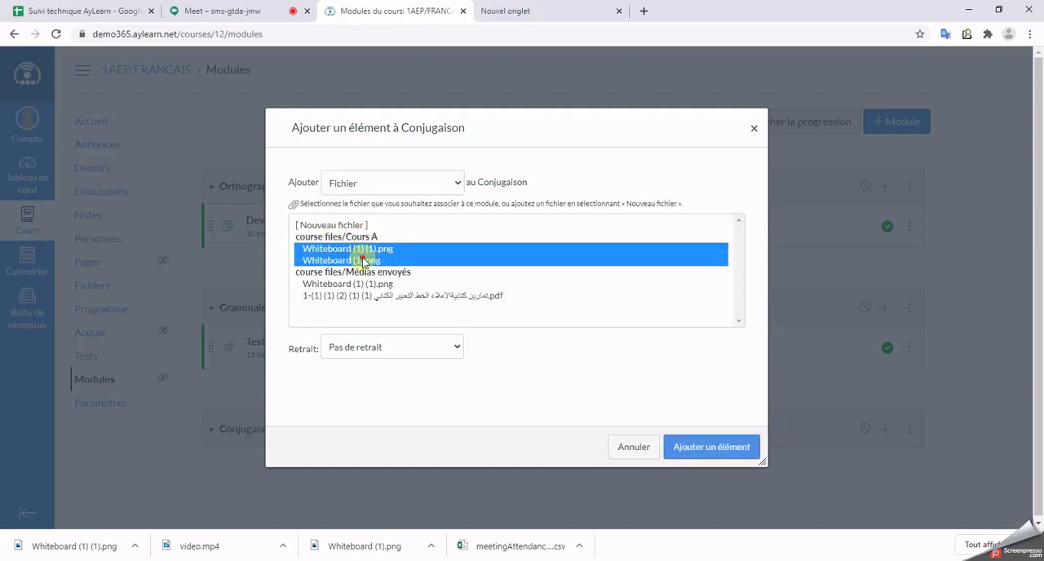
{"action": "left_click", "coordinate": [728, 446]}
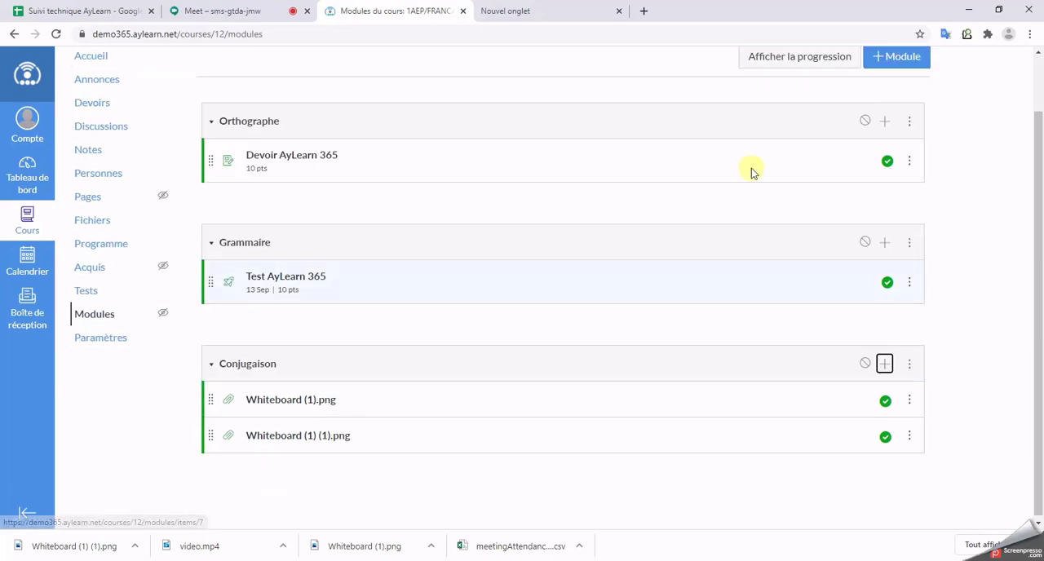
Step: Add the existing "Covid-19" discussion to the Orthographe module
{"action": "left_click", "coordinate": [884, 121]}
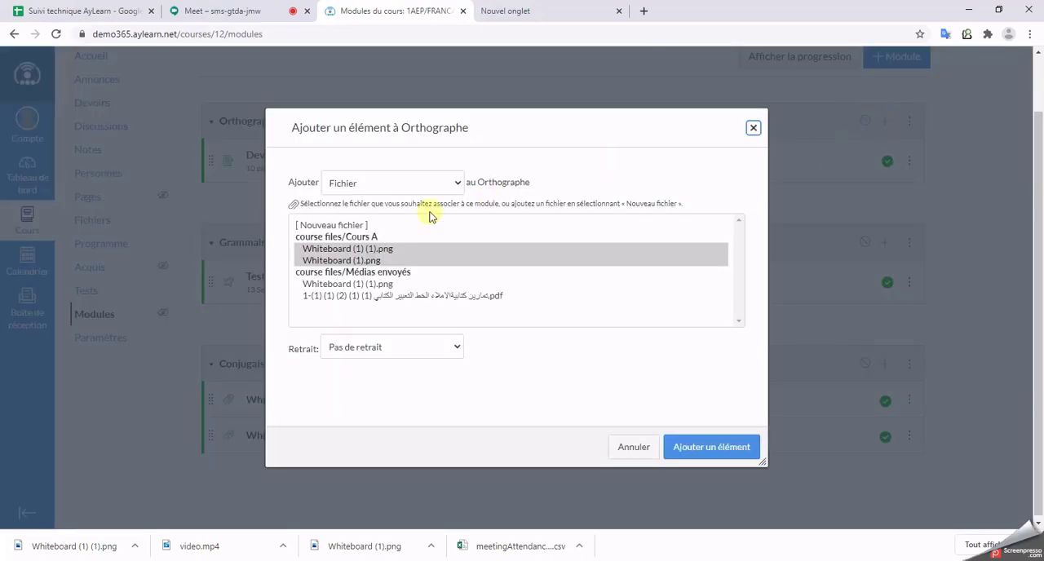
{"action": "left_click", "coordinate": [364, 179]}
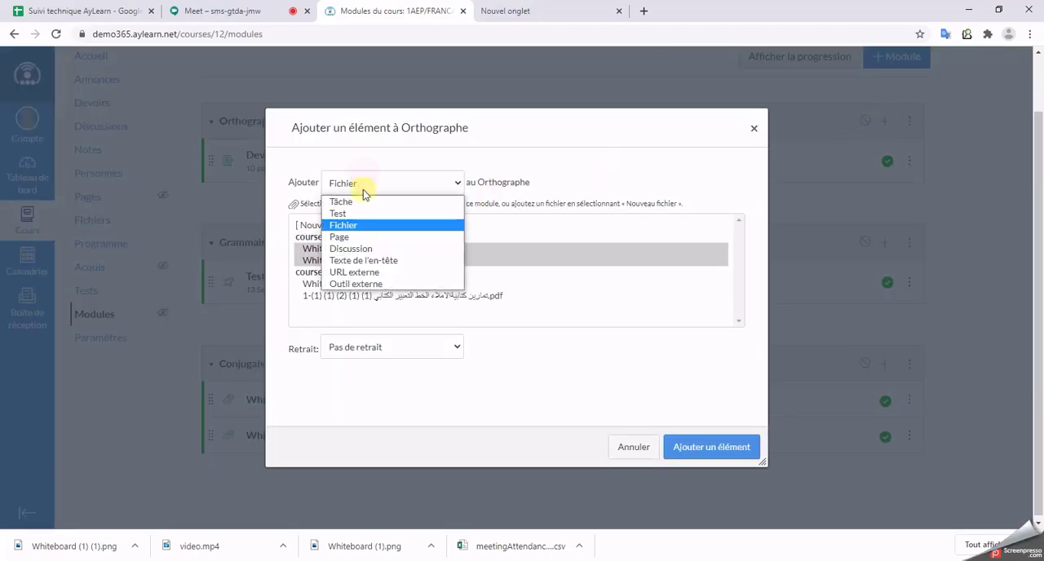
{"action": "left_click", "coordinate": [370, 250]}
{"action": "left_click", "coordinate": [313, 249]}
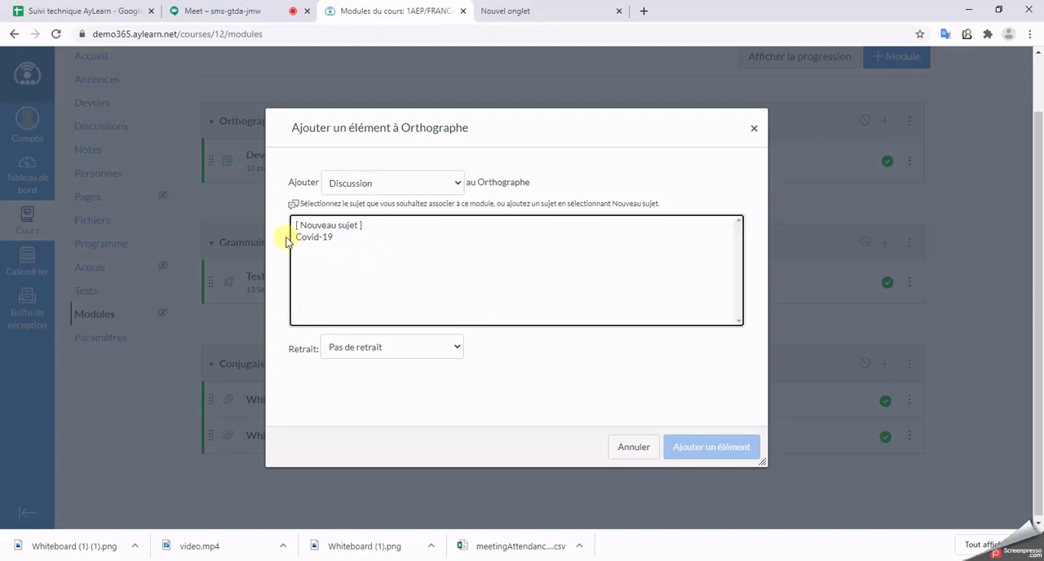
{"action": "left_click", "coordinate": [318, 237]}
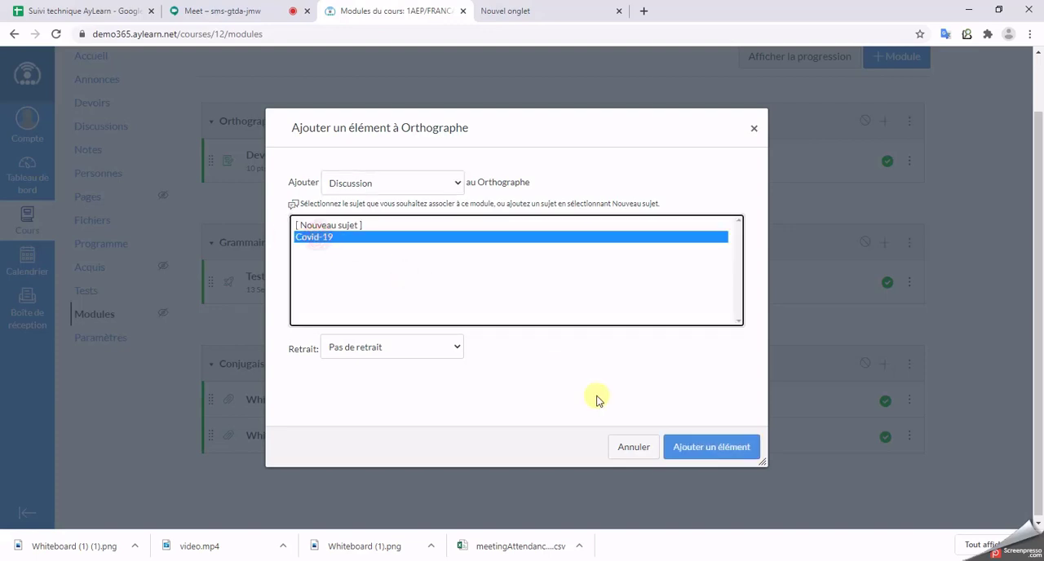
{"action": "left_click", "coordinate": [699, 449]}
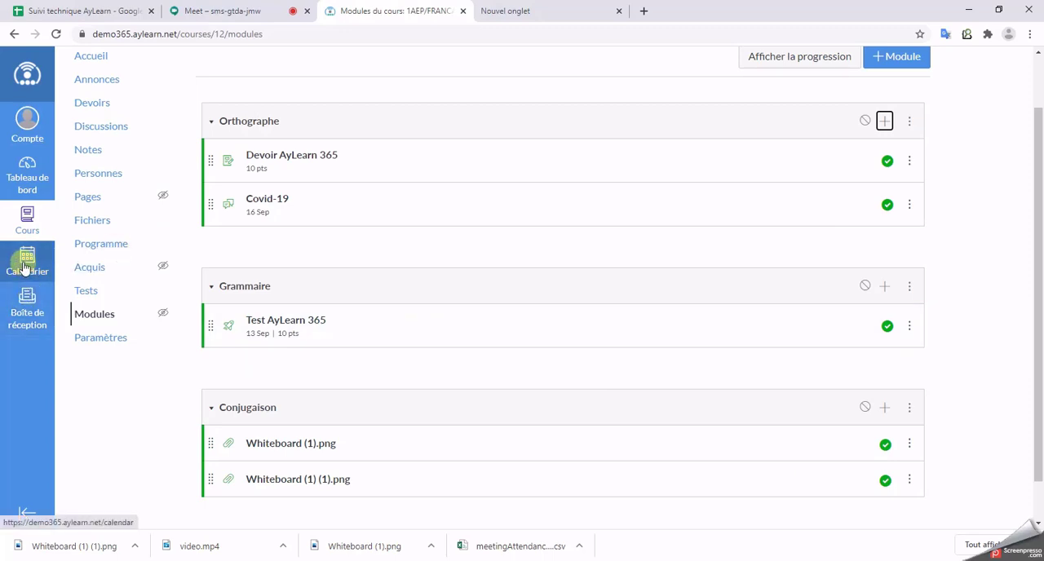
Step: Open the teacher account's notification preferences and examine the course activity options
{"action": "left_click", "coordinate": [35, 136]}
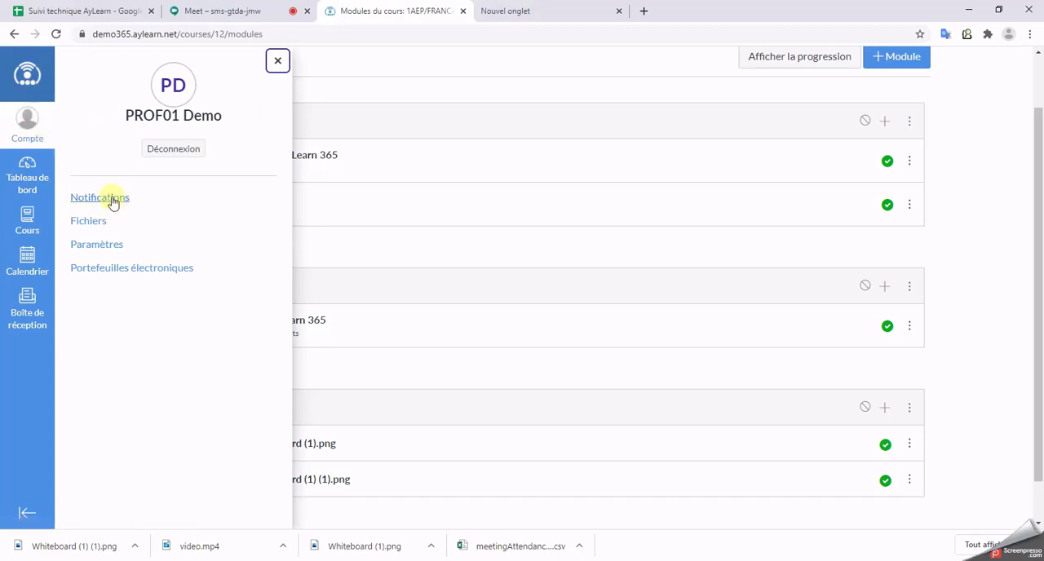
{"action": "left_click", "coordinate": [443, 105]}
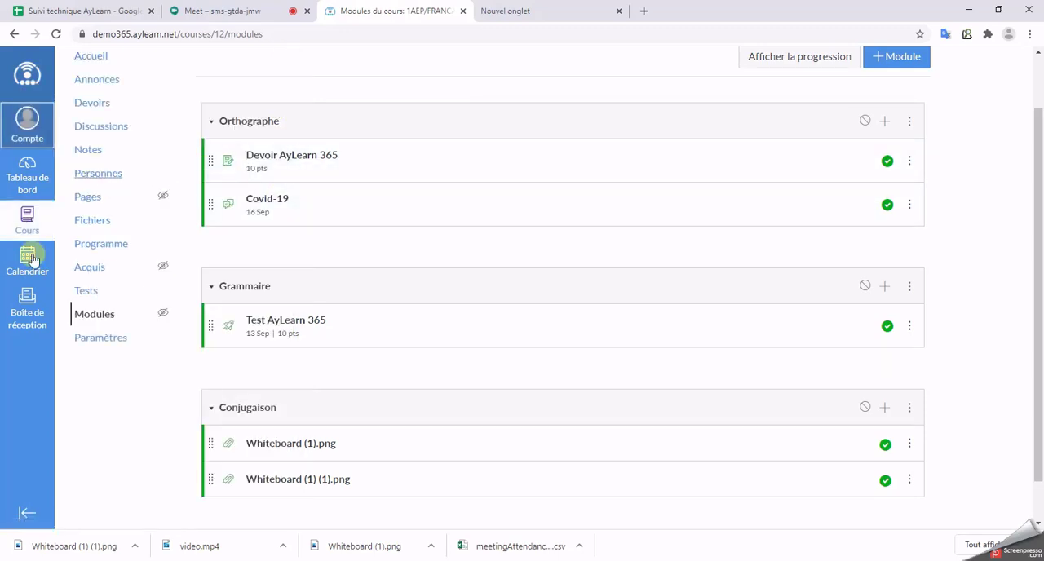
{"action": "left_click", "coordinate": [36, 131]}
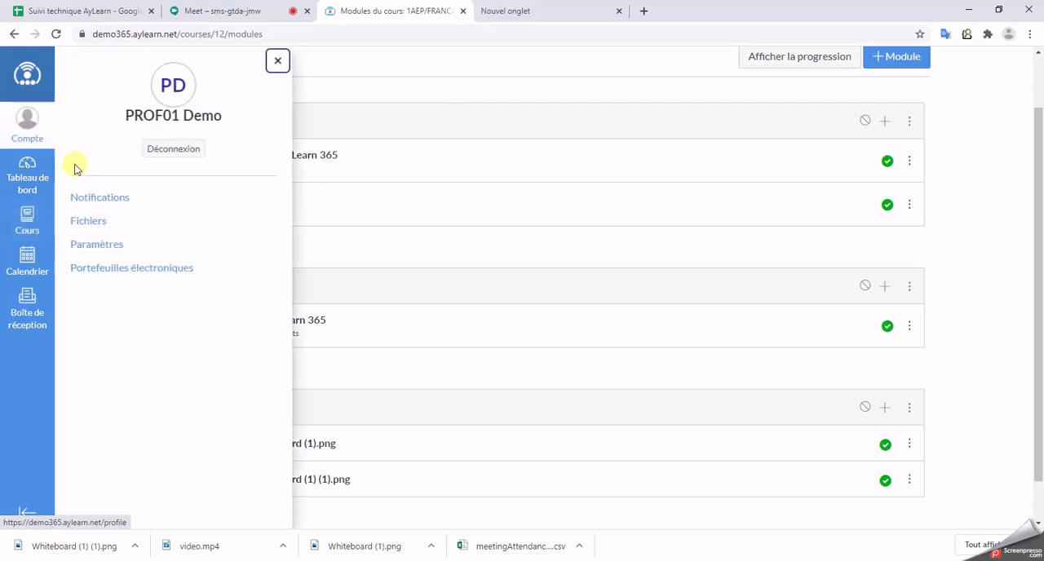
{"action": "left_click", "coordinate": [107, 200]}
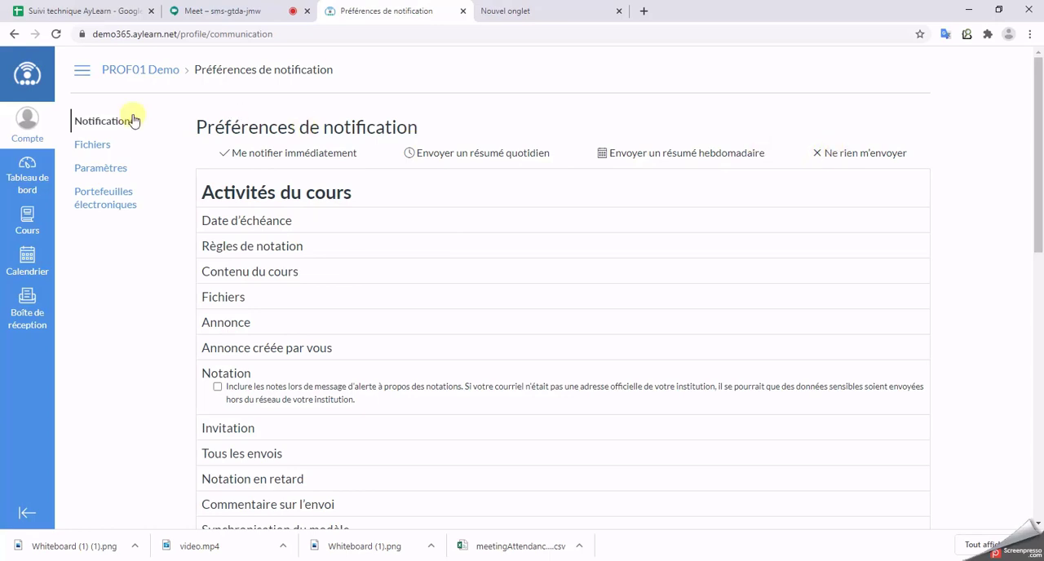
Step: Open the teacher account's user settings and look over the profile and contact sections
{"action": "left_click", "coordinate": [109, 171]}
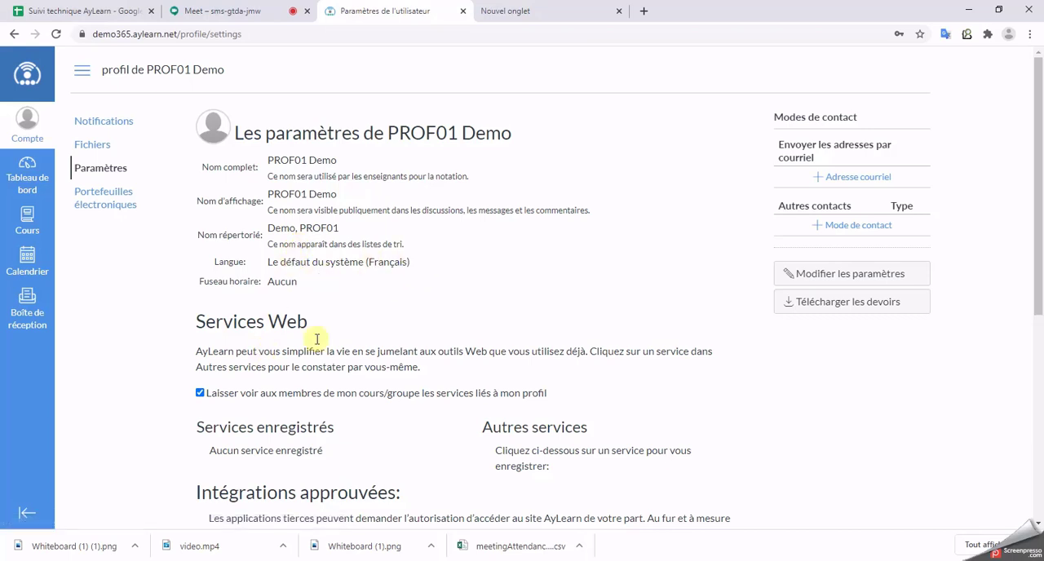
{"action": "scroll", "coordinate": [342, 284], "scroll_direction": "down", "scroll_amount": 1}
{"action": "scroll", "coordinate": [788, 163], "scroll_direction": "up", "scroll_amount": 1}
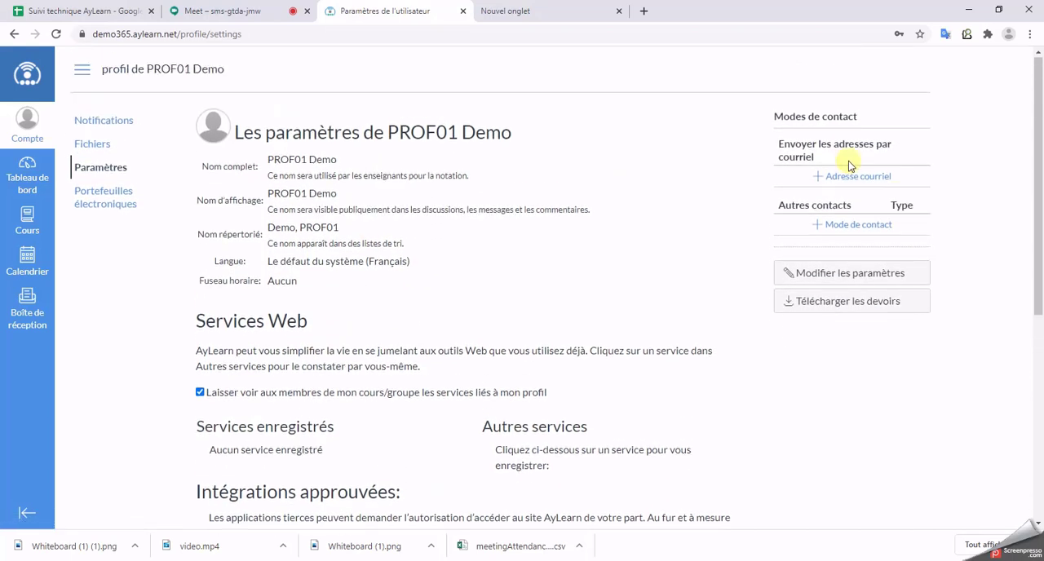
Step: Register the teacher's e-mail address, copied from the other browser tab, as a contact method and dismiss the confirmation notice
{"action": "left_click", "coordinate": [854, 178]}
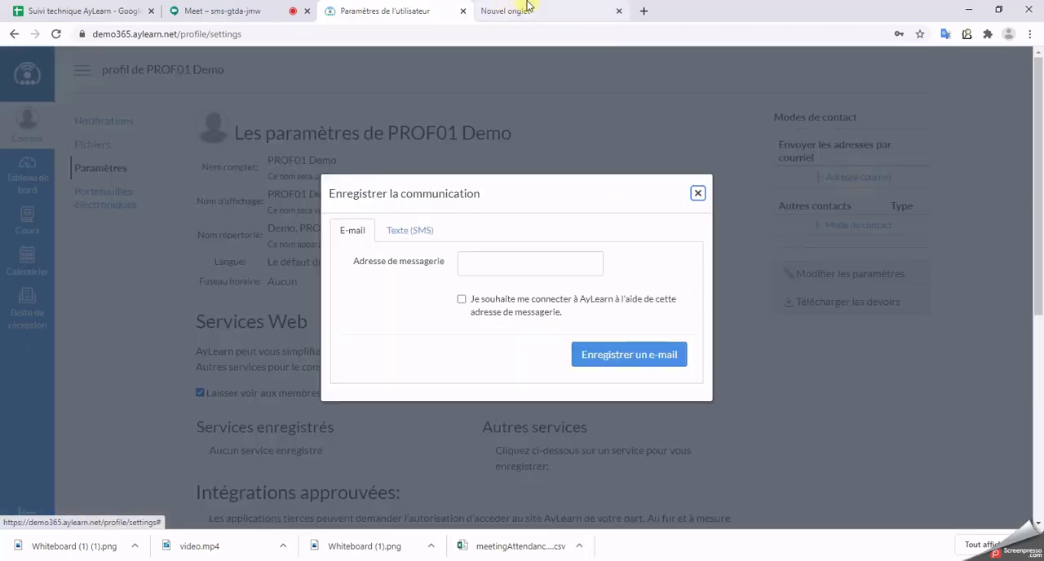
{"action": "left_click", "coordinate": [532, 9]}
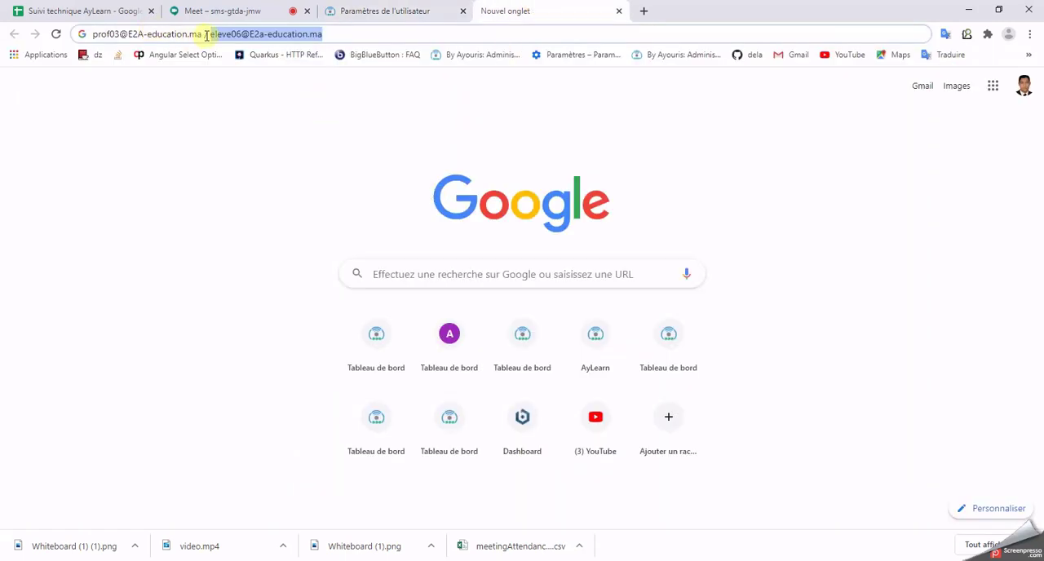
{"action": "left_click_drag", "start_coordinate": [202, 35], "coordinate": [85, 33]}
{"action": "key", "text": "ctrl+c"}
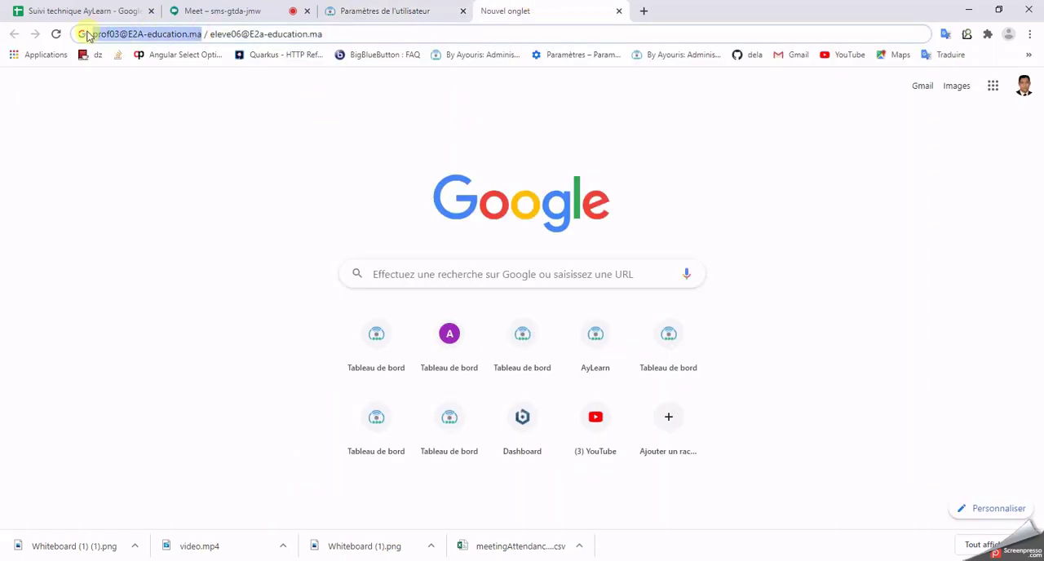
{"action": "left_click", "coordinate": [367, 10]}
{"action": "left_click", "coordinate": [507, 258]}
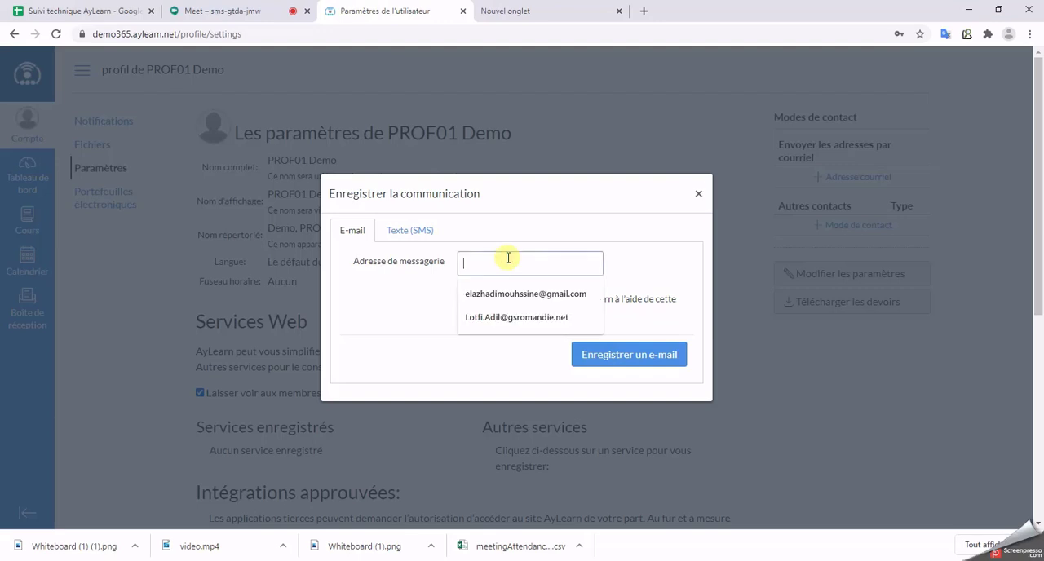
{"action": "key", "text": "ctrl+v"}
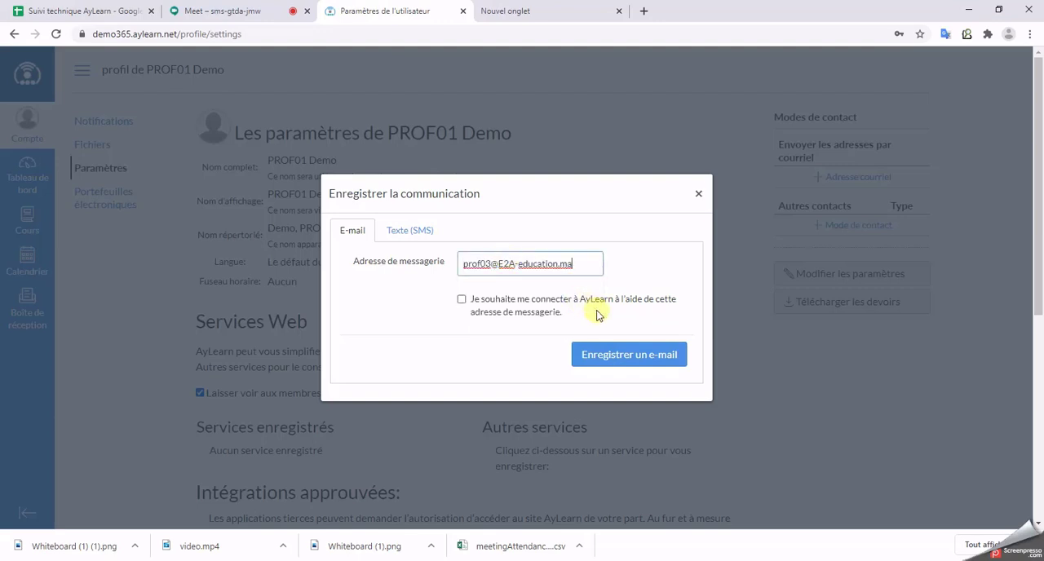
{"action": "left_click", "coordinate": [672, 359]}
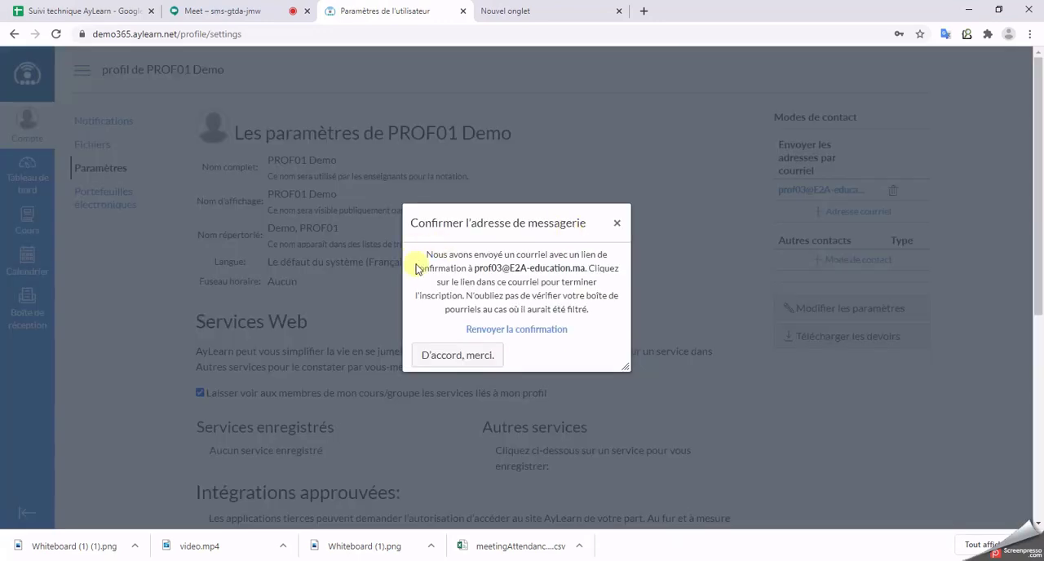
{"action": "left_click", "coordinate": [454, 360]}
{"action": "scroll", "coordinate": [331, 240], "scroll_direction": "down", "scroll_amount": 3}
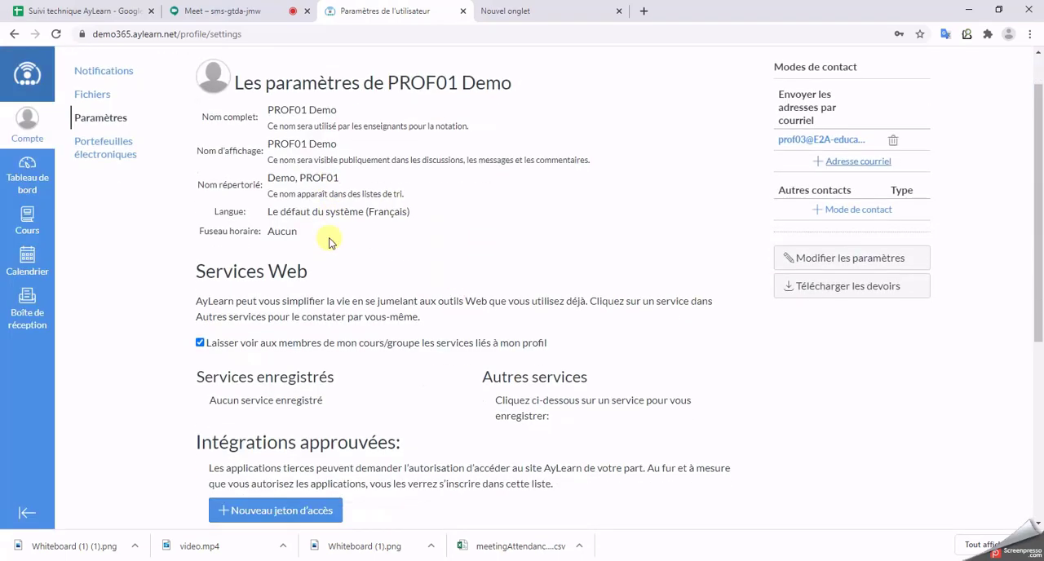
Step: Switch the account language to Arabic (العربية), save the settings, and view the dashboard in that language before returning to the settings
{"action": "scroll", "coordinate": [326, 236], "scroll_direction": "up", "scroll_amount": 3}
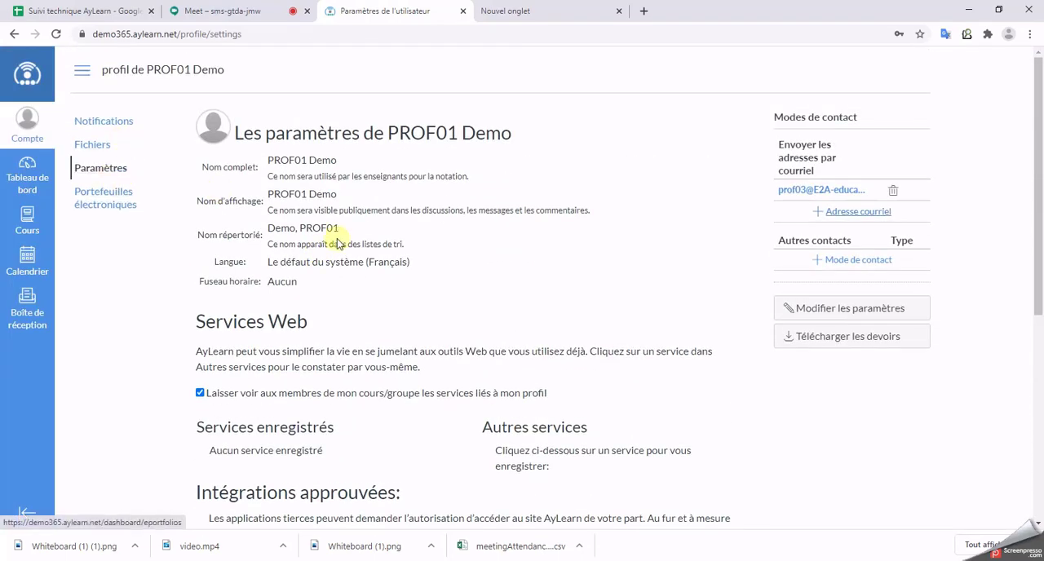
{"action": "left_click", "coordinate": [878, 308]}
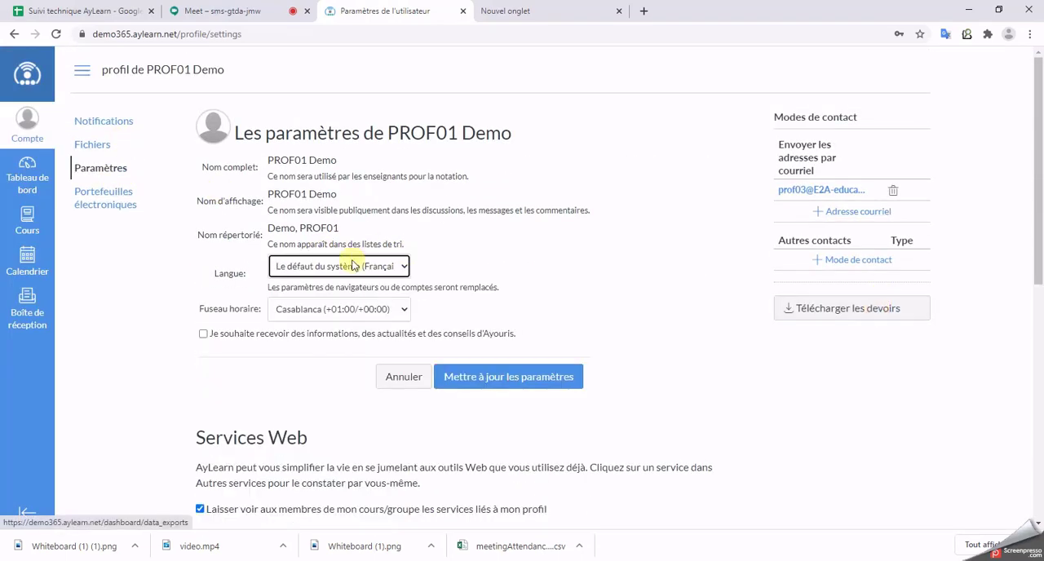
{"action": "left_click", "coordinate": [309, 266]}
{"action": "scroll", "coordinate": [318, 342], "scroll_direction": "down", "scroll_amount": 5}
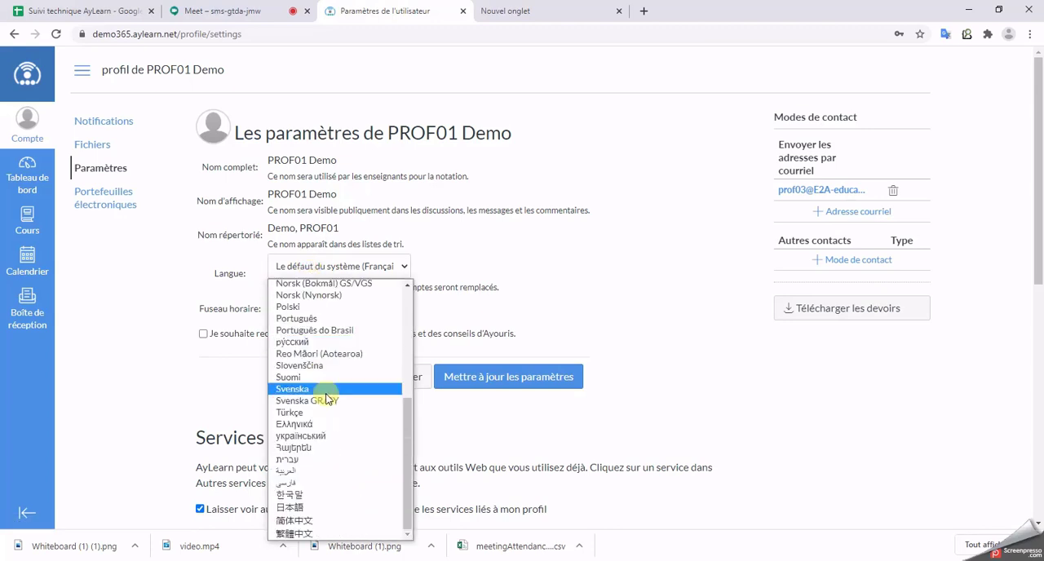
{"action": "left_click", "coordinate": [297, 461]}
{"action": "left_click", "coordinate": [512, 378]}
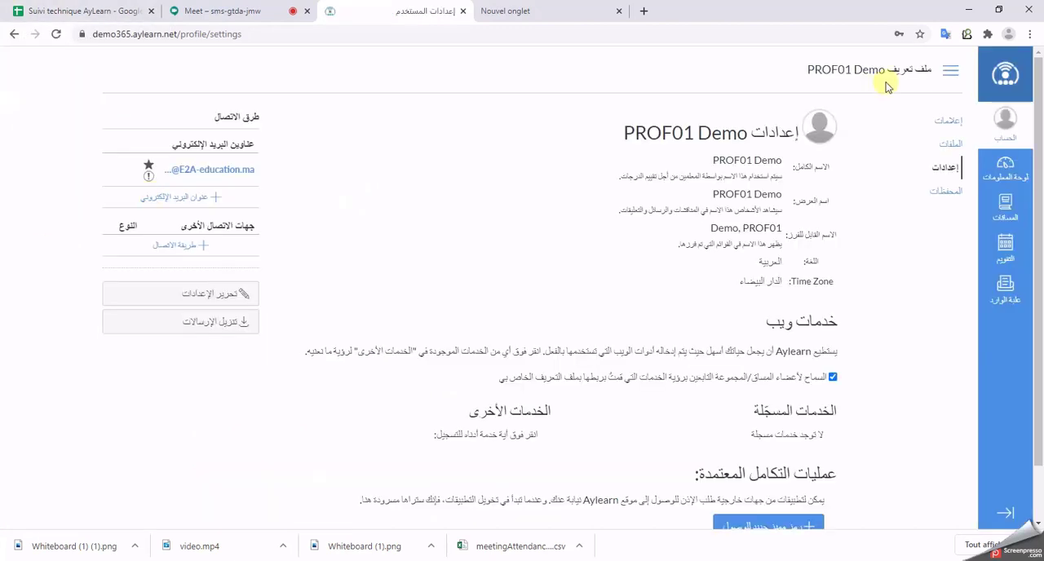
{"action": "left_click", "coordinate": [1007, 96]}
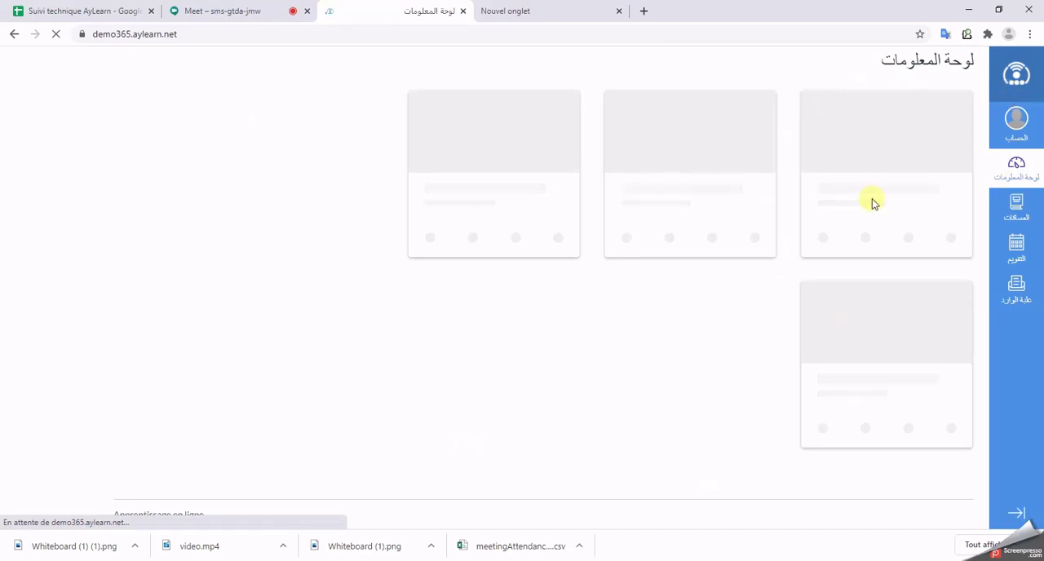
{"action": "left_click", "coordinate": [14, 35]}
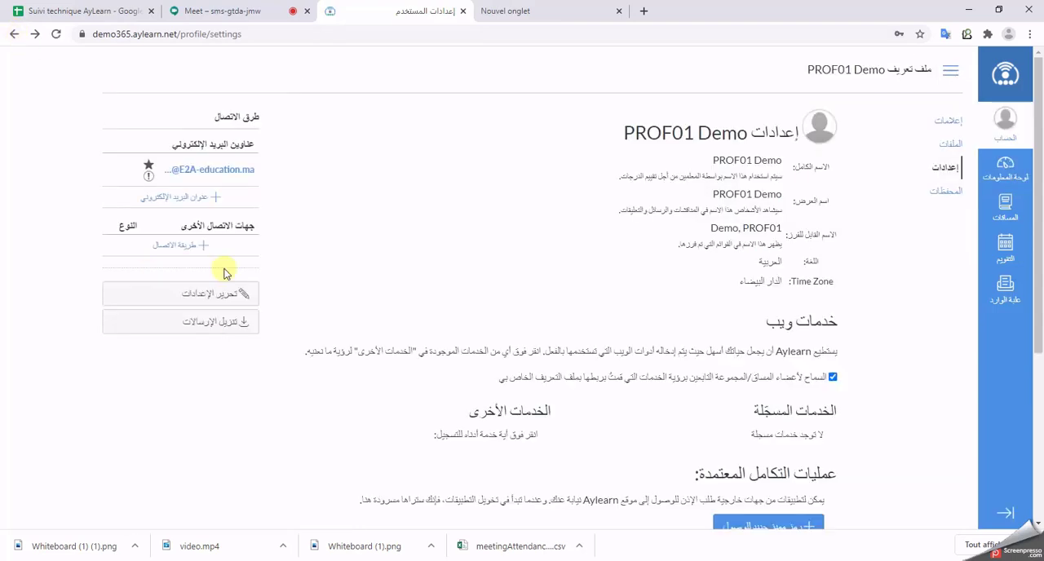
Step: Set the teacher account's language to Français and save the updated settings
{"action": "left_click", "coordinate": [227, 291]}
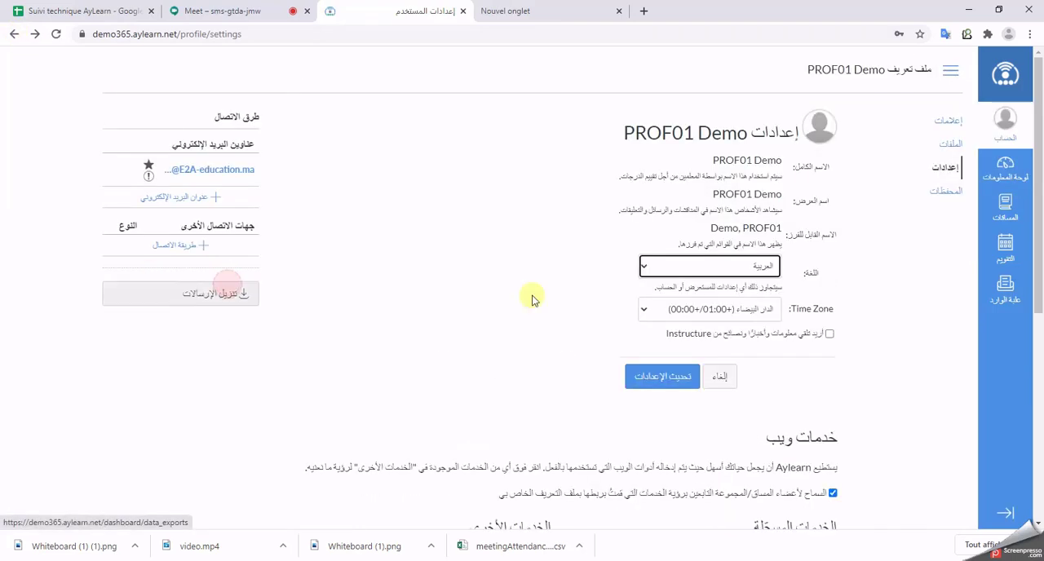
{"action": "left_click", "coordinate": [733, 274]}
{"action": "left_click", "coordinate": [753, 424]}
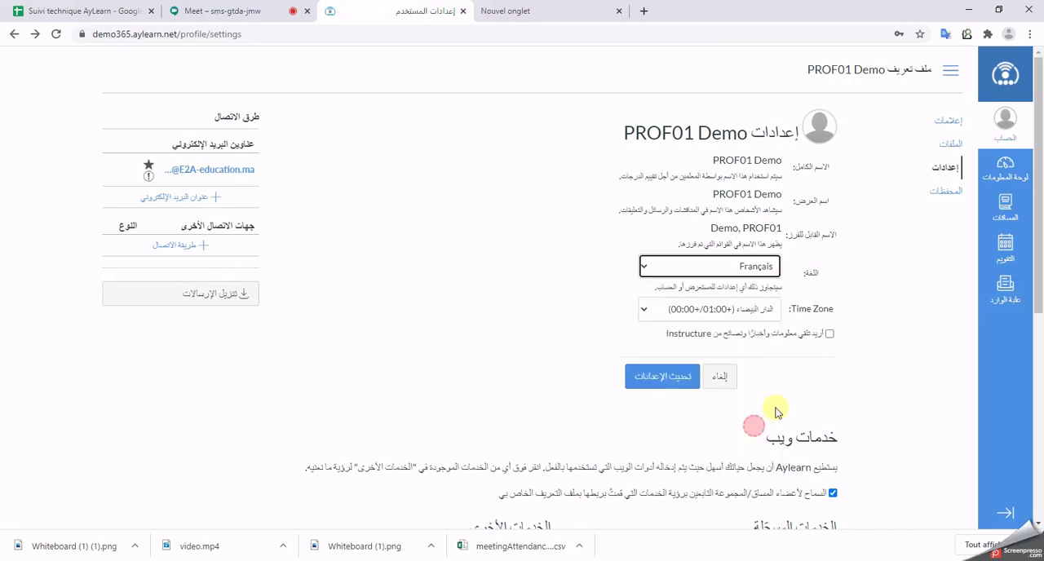
{"action": "left_click", "coordinate": [676, 375]}
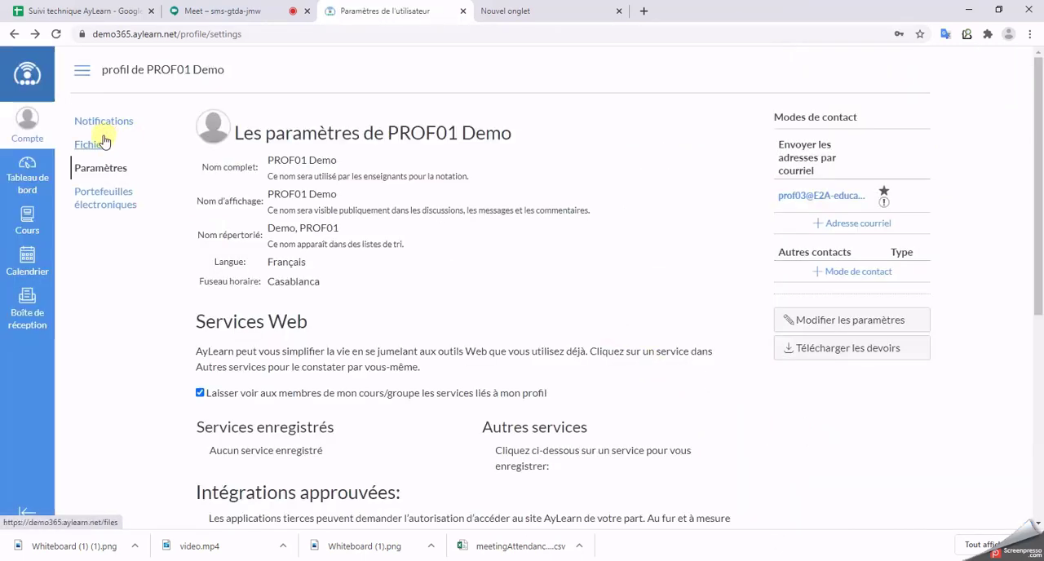
Step: Open the calendar, look over the September 2020 entries, and change the 1AEP/FRANCAIS calendar colour to green
{"action": "left_click", "coordinate": [25, 277]}
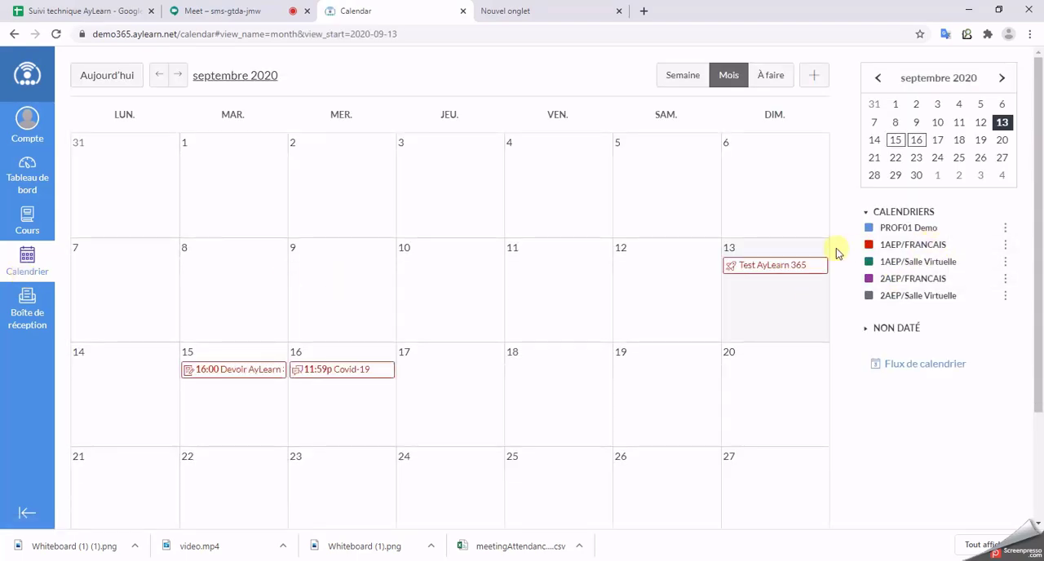
{"action": "mouse_move", "coordinate": [784, 273]}
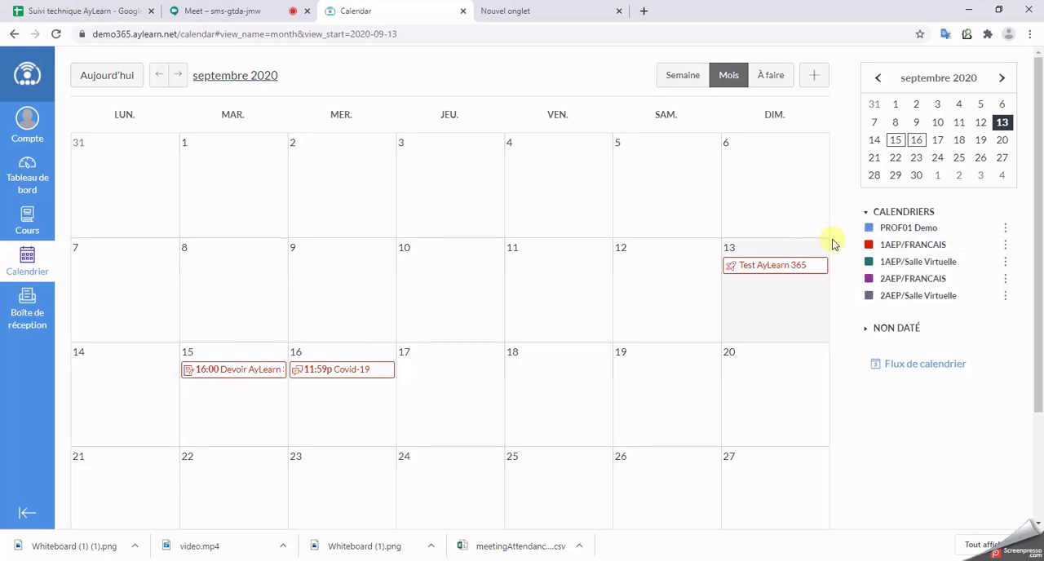
{"action": "mouse_move", "coordinate": [251, 382]}
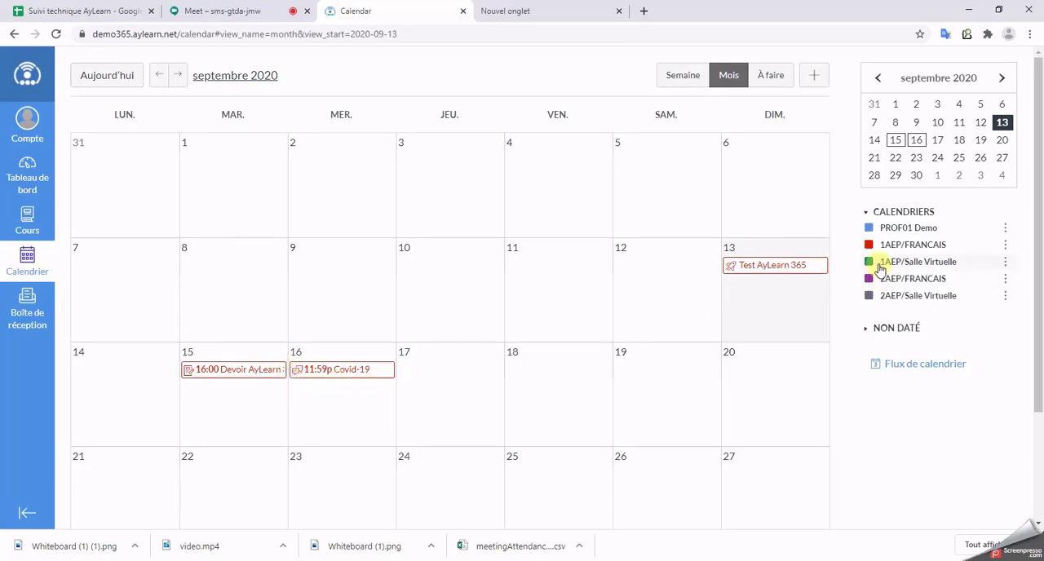
{"action": "left_click", "coordinate": [1006, 245]}
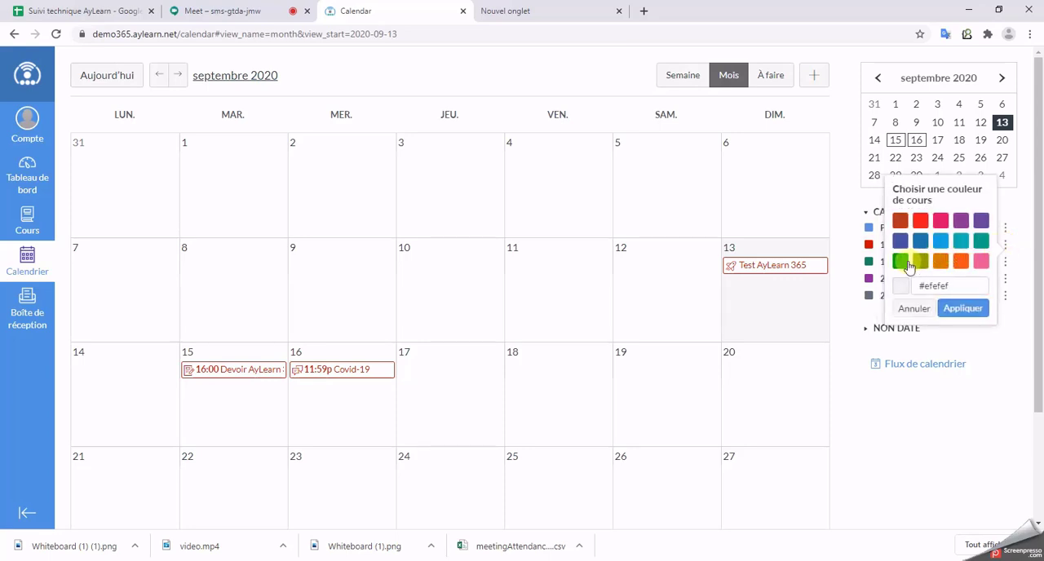
{"action": "left_click", "coordinate": [901, 261]}
{"action": "left_click", "coordinate": [962, 308]}
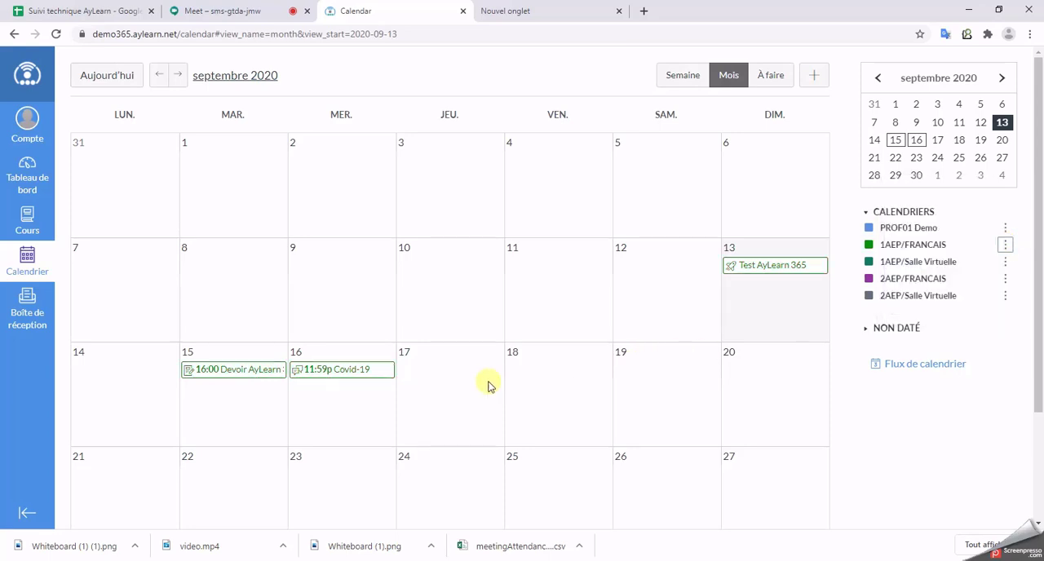
Step: Start a calendar event for 14 September 2020 with the title "Scéance français"
{"action": "left_click", "coordinate": [437, 381]}
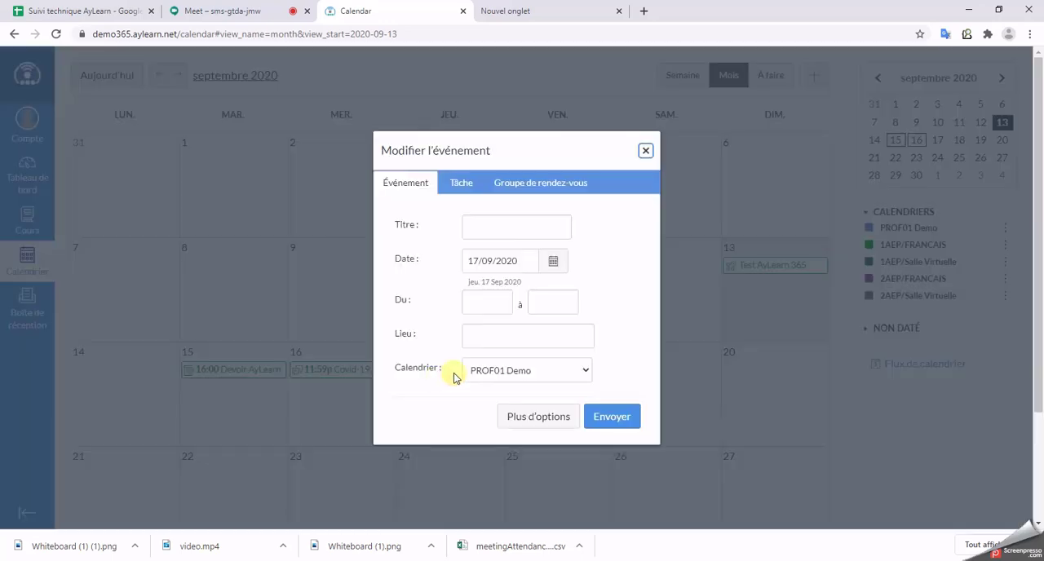
{"action": "left_click", "coordinate": [645, 153]}
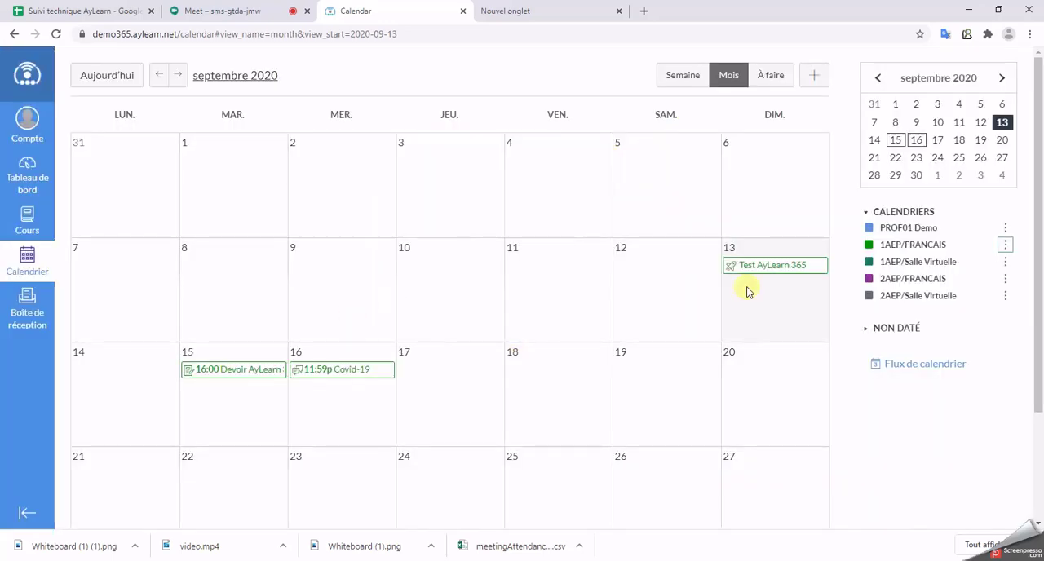
{"action": "left_click", "coordinate": [239, 360]}
{"action": "left_click", "coordinate": [461, 182]}
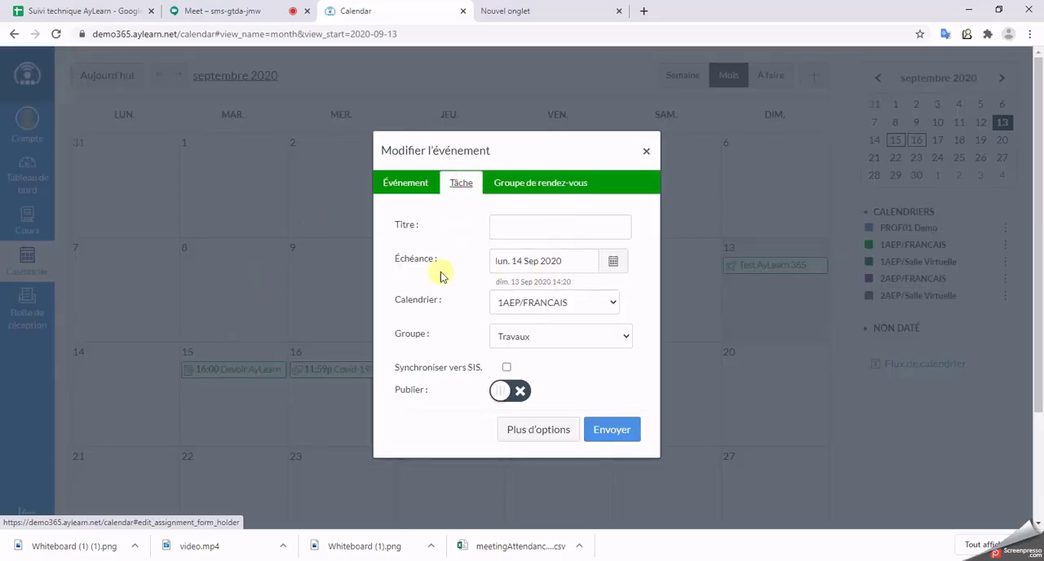
{"action": "left_click", "coordinate": [417, 184]}
{"action": "left_click", "coordinate": [483, 226]}
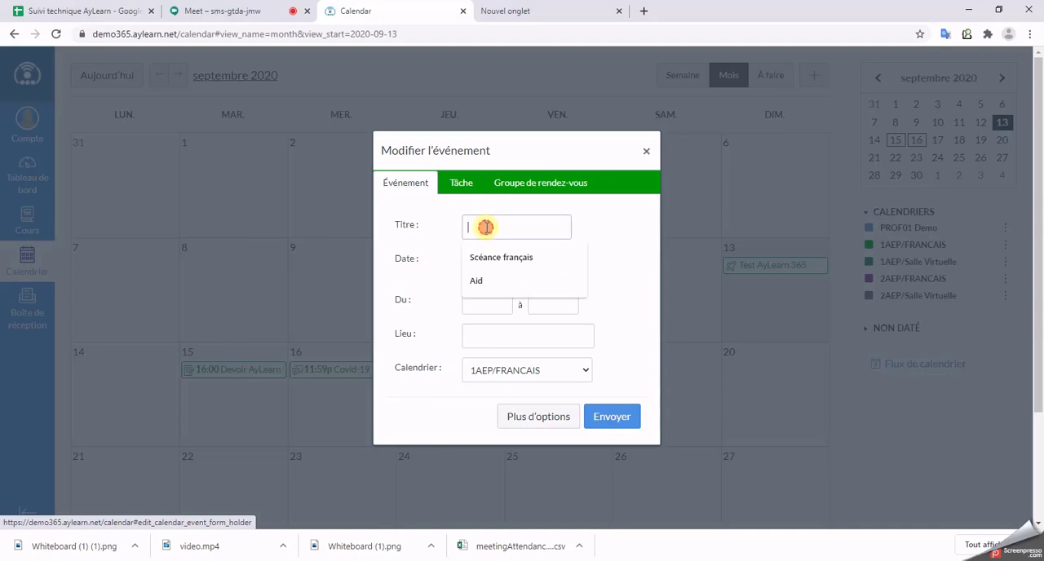
{"action": "left_click", "coordinate": [534, 257]}
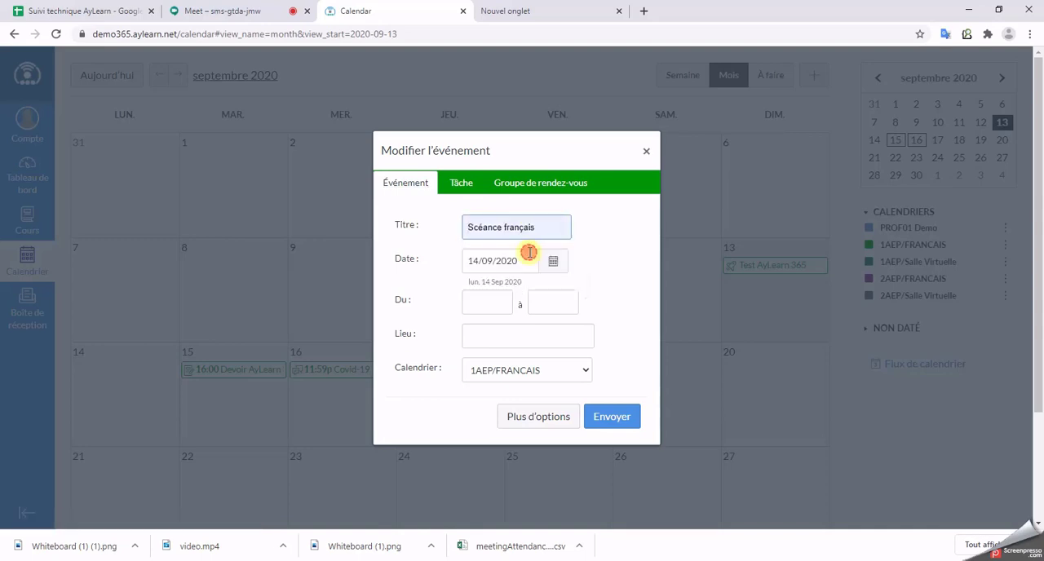
Step: Set the event's time from 10 to 12 and its location to "Salle A"
{"action": "left_click", "coordinate": [493, 305]}
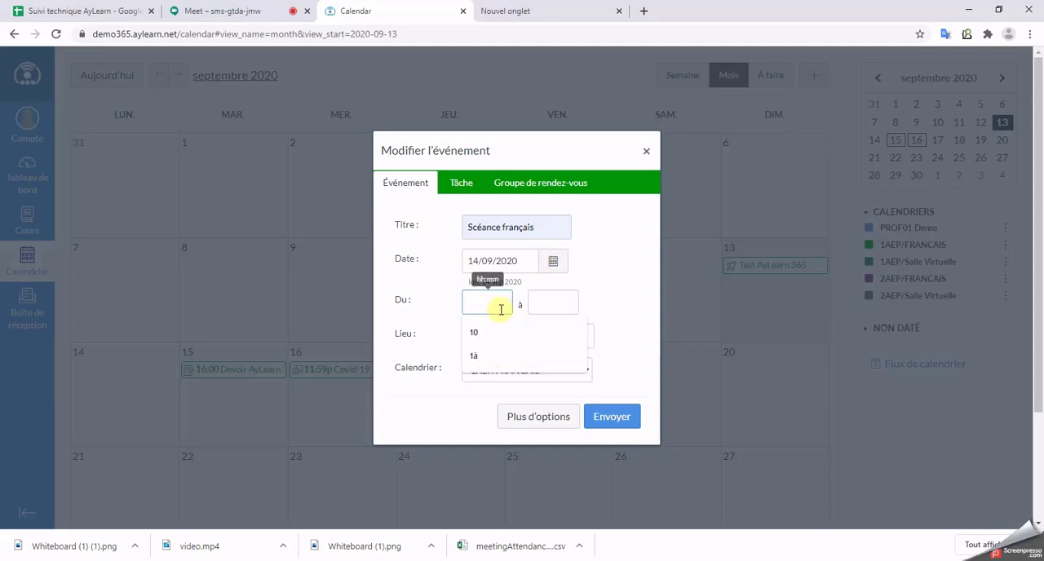
{"action": "left_click", "coordinate": [499, 329]}
{"action": "left_click", "coordinate": [552, 307]}
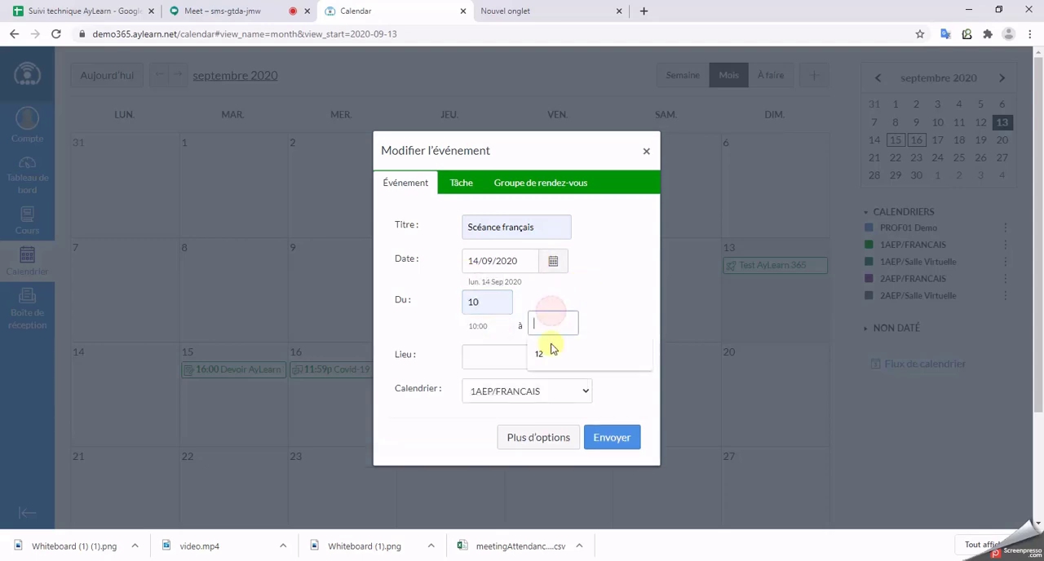
{"action": "type", "text": "12"}
{"action": "left_click", "coordinate": [491, 359]}
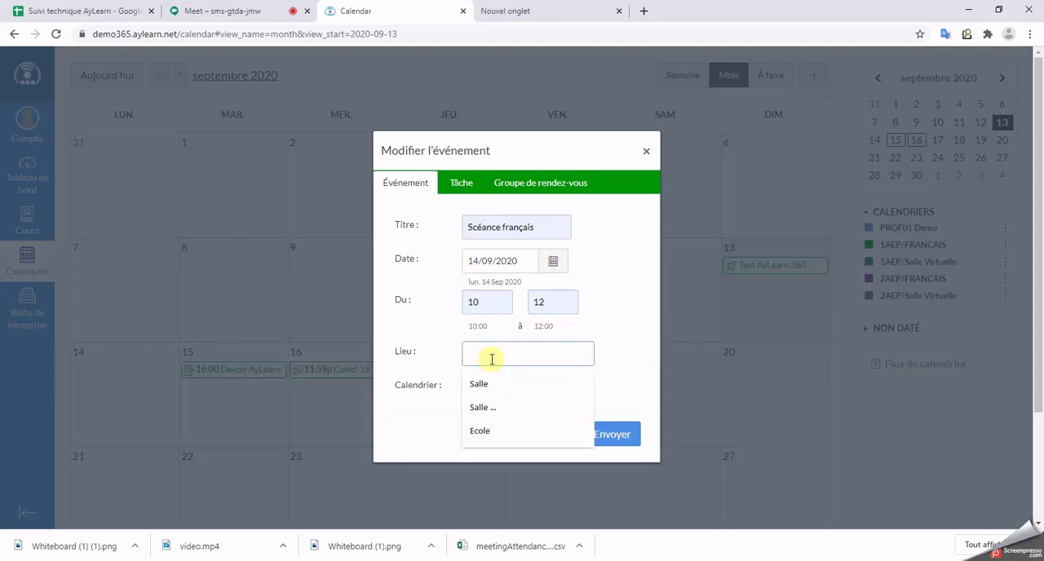
{"action": "type", "text": "Sall"}
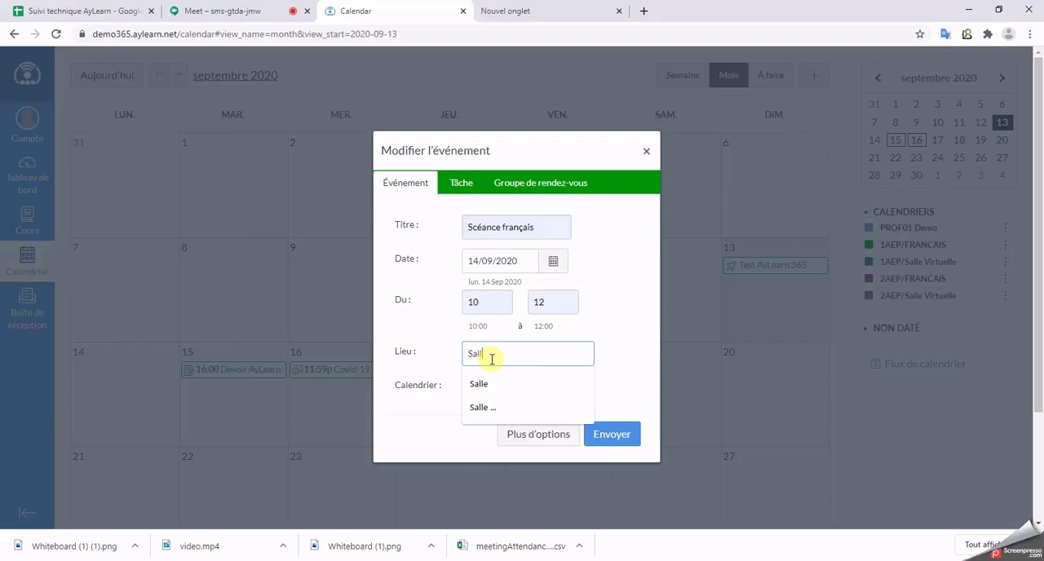
{"action": "type", "text": "e "}
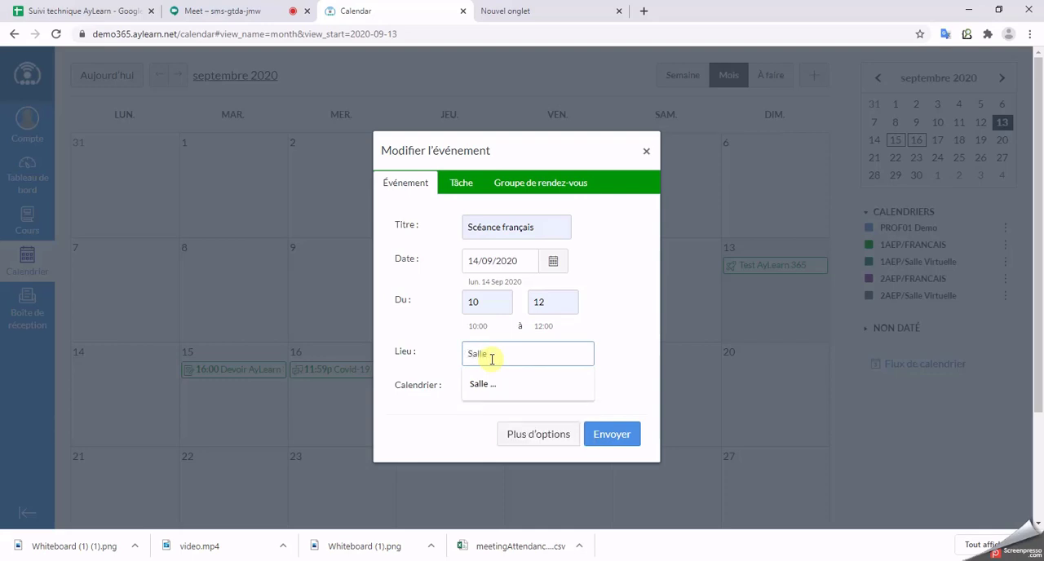
{"action": "type", "text": "A"}
{"action": "left_click", "coordinate": [640, 370]}
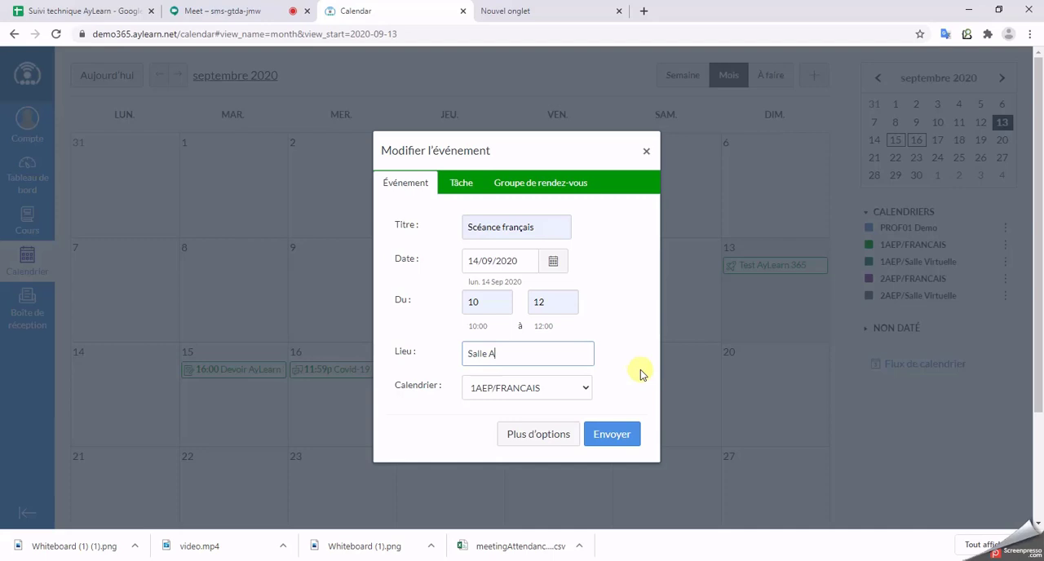
Step: Assign the event to the teacher's personal calendar instead of 1AEP/FRANCAIS, submit it, and check its details in the month view
{"action": "left_click", "coordinate": [526, 397]}
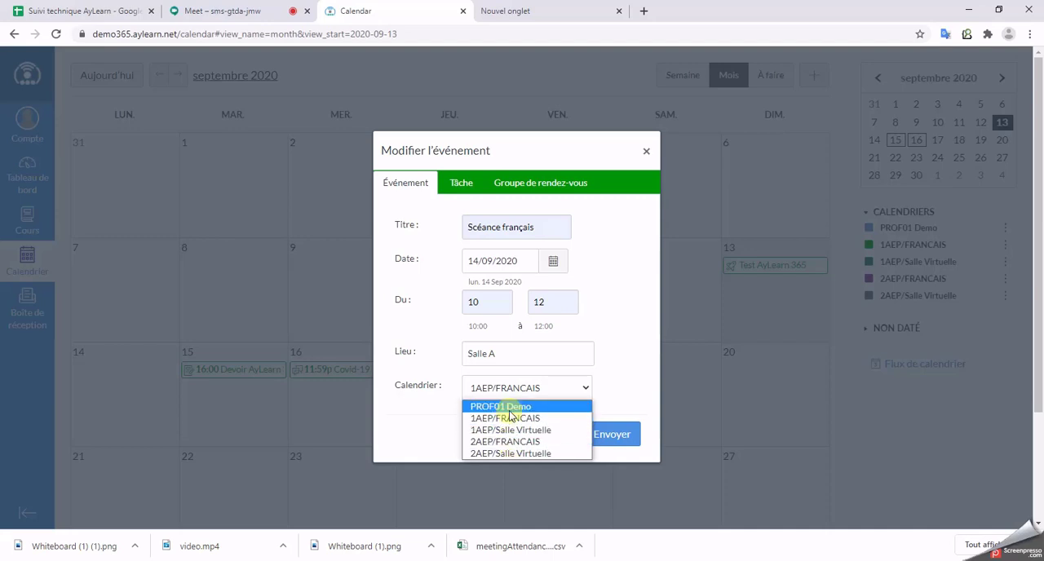
{"action": "left_click", "coordinate": [509, 409]}
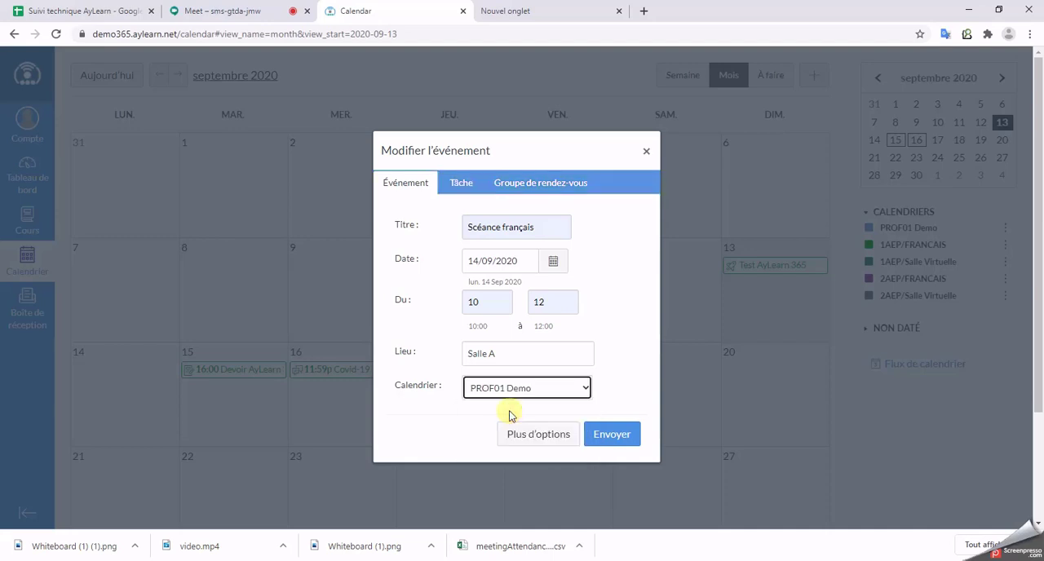
{"action": "left_click", "coordinate": [508, 384]}
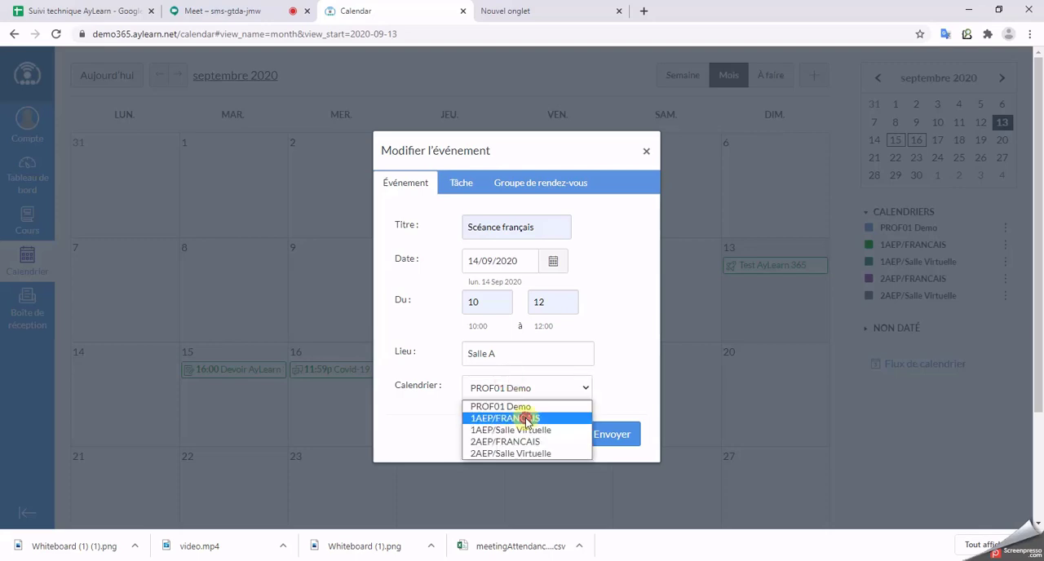
{"action": "left_click", "coordinate": [528, 418]}
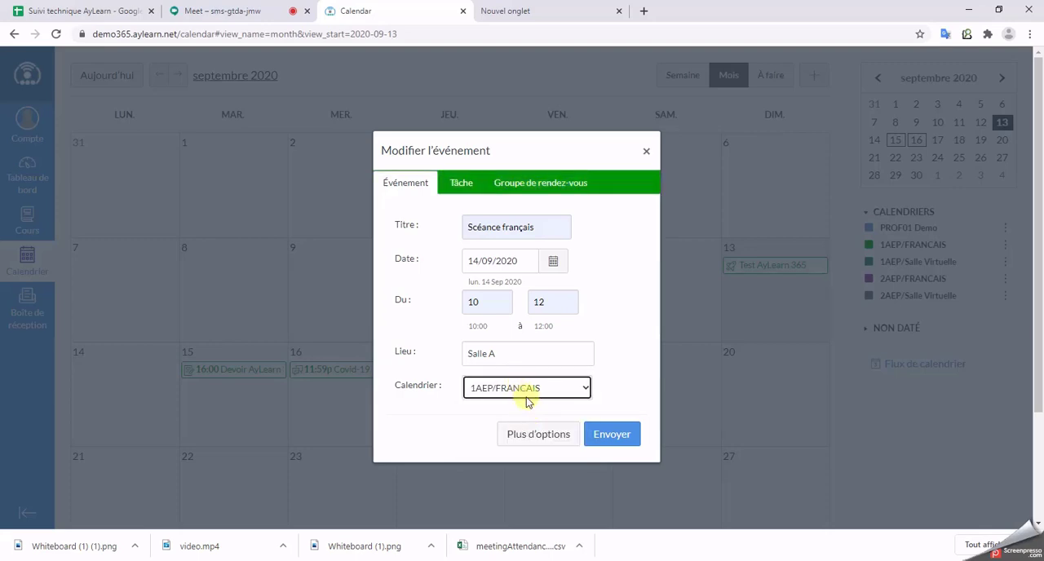
{"action": "left_click", "coordinate": [537, 392]}
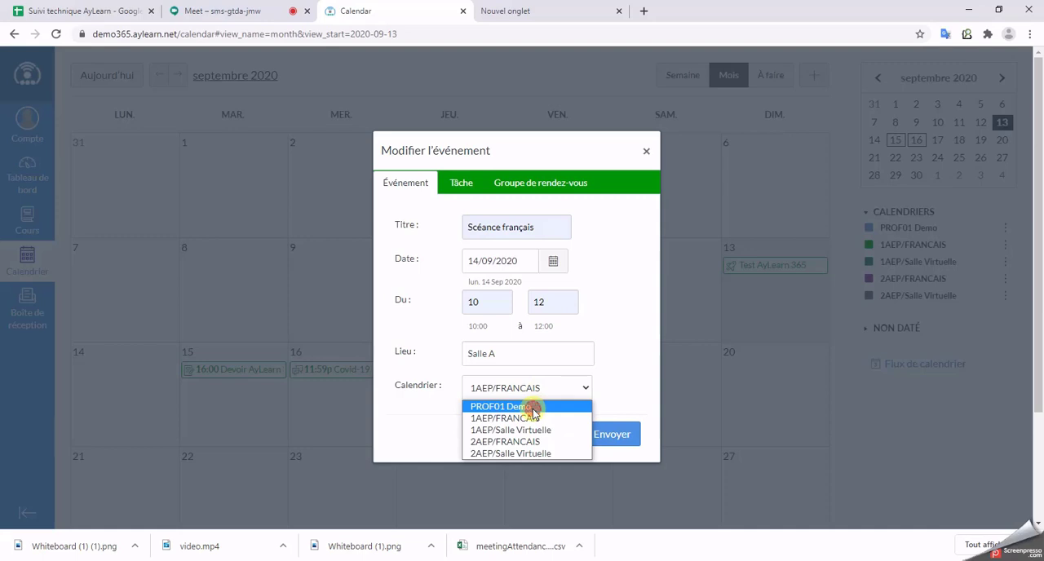
{"action": "left_click", "coordinate": [534, 406]}
{"action": "left_click", "coordinate": [617, 432]}
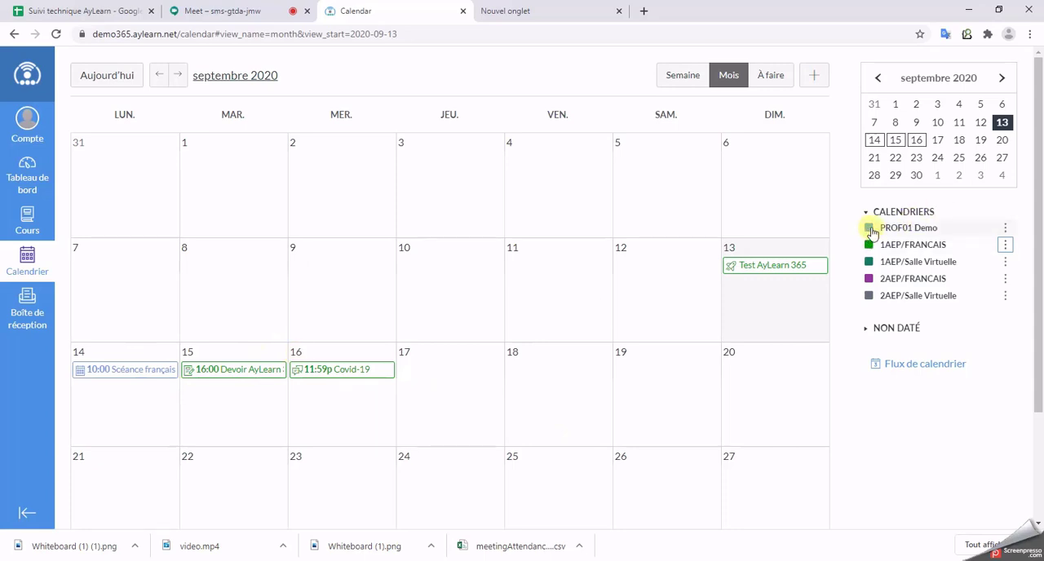
{"action": "mouse_move", "coordinate": [155, 372]}
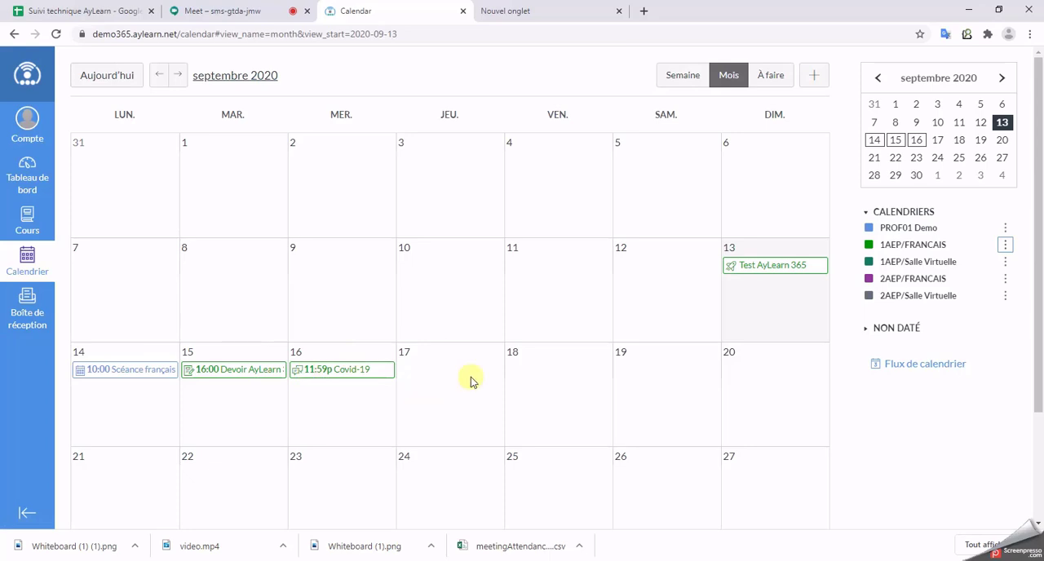
Step: Open the inbox and start a new message for the 1AEP/FRANCAIS course
{"action": "left_click", "coordinate": [36, 318]}
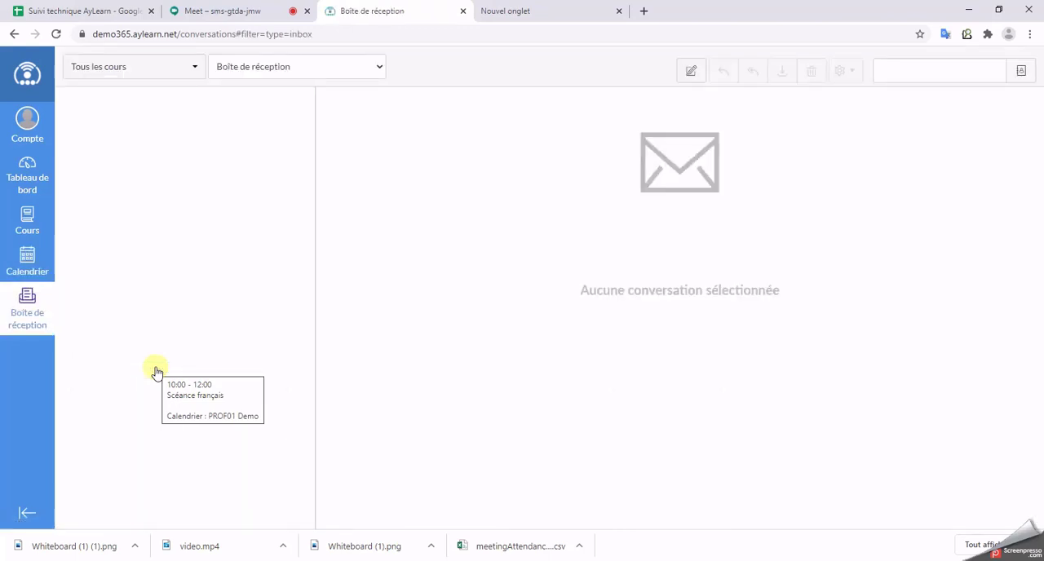
{"action": "left_click", "coordinate": [687, 72]}
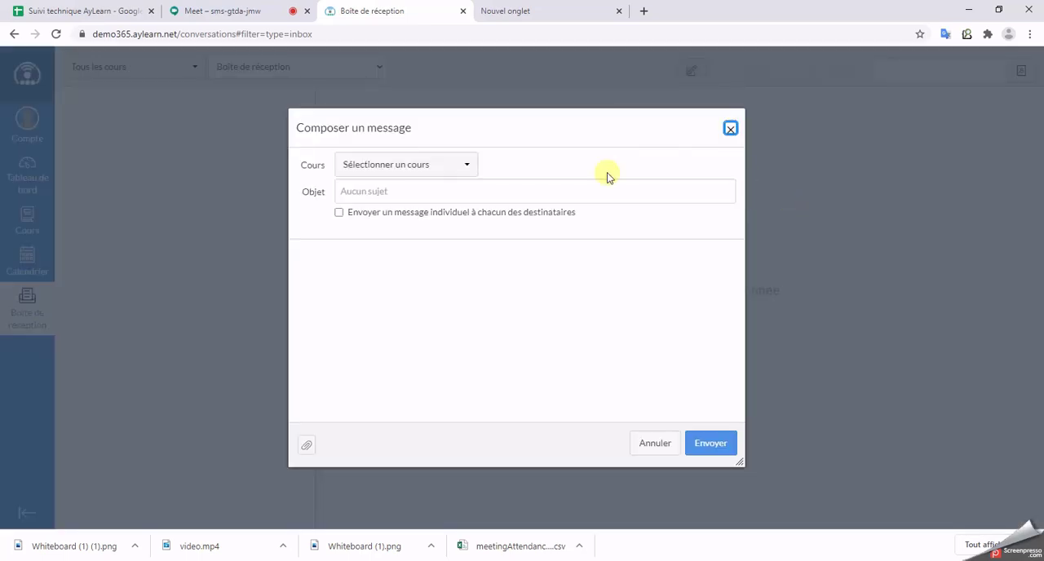
{"action": "left_click", "coordinate": [451, 164]}
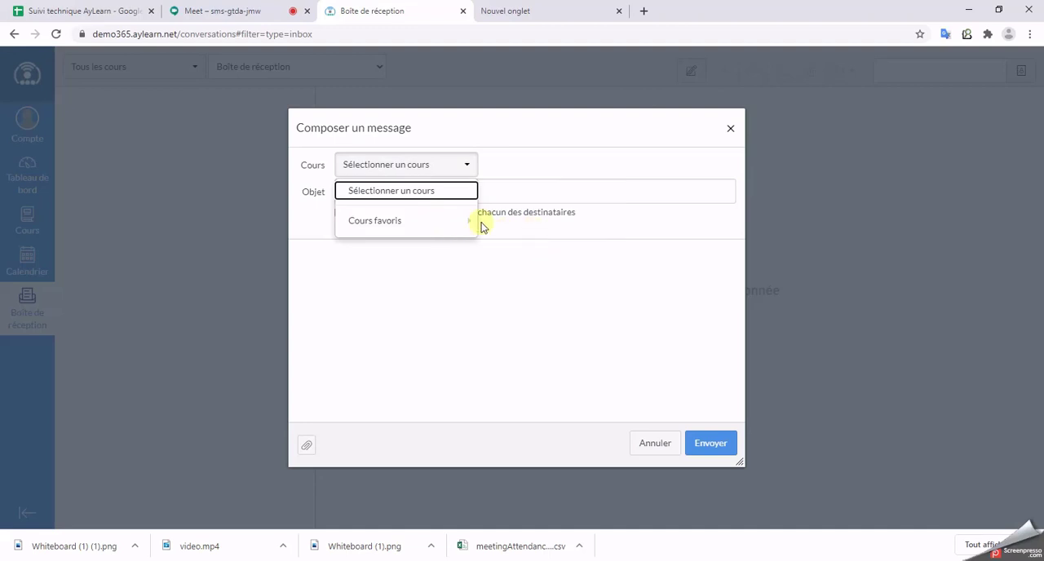
{"action": "mouse_move", "coordinate": [477, 223]}
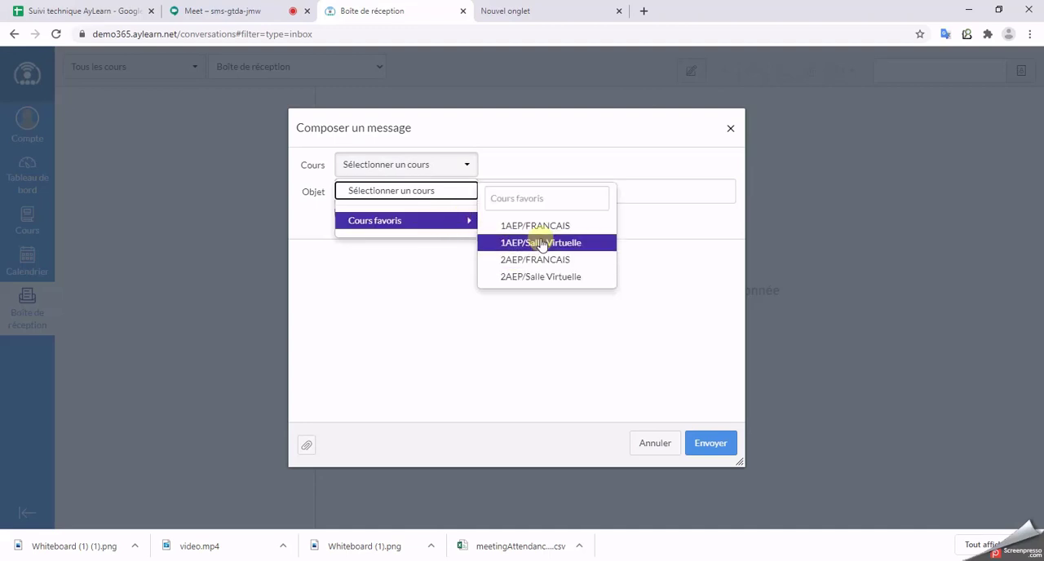
{"action": "left_click", "coordinate": [539, 227]}
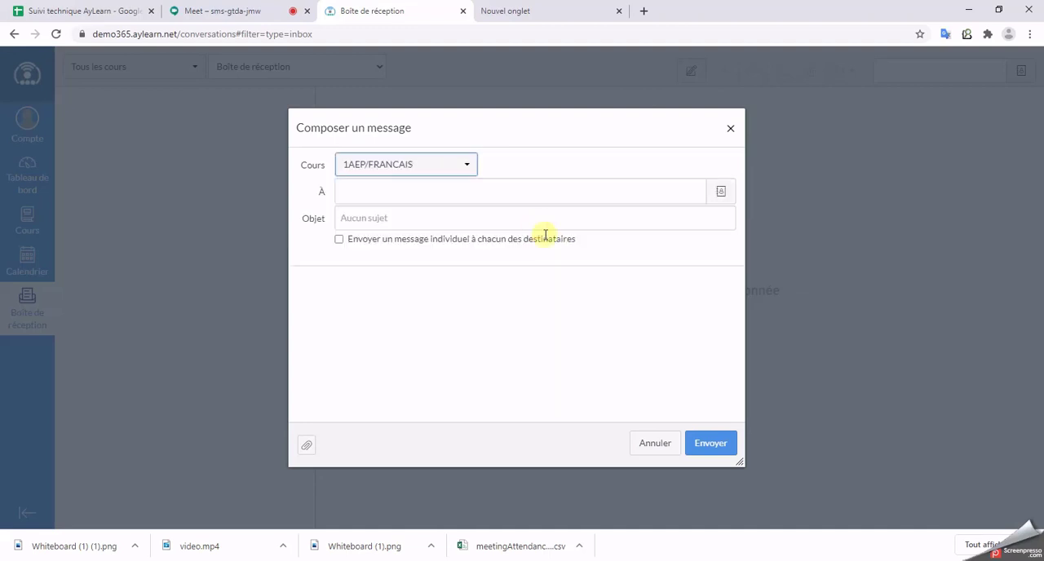
{"action": "left_click", "coordinate": [722, 194]}
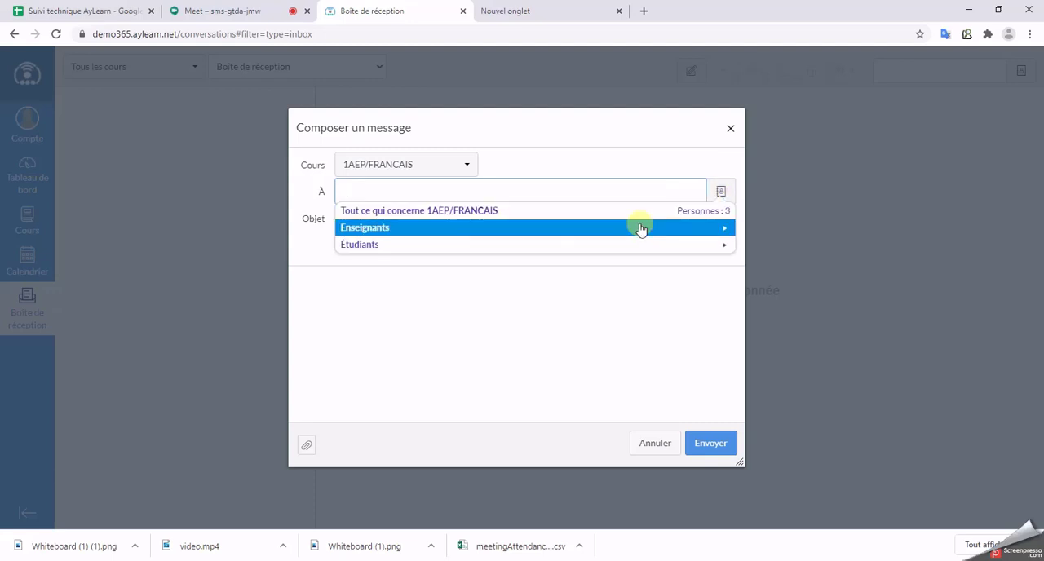
{"action": "left_click", "coordinate": [641, 229]}
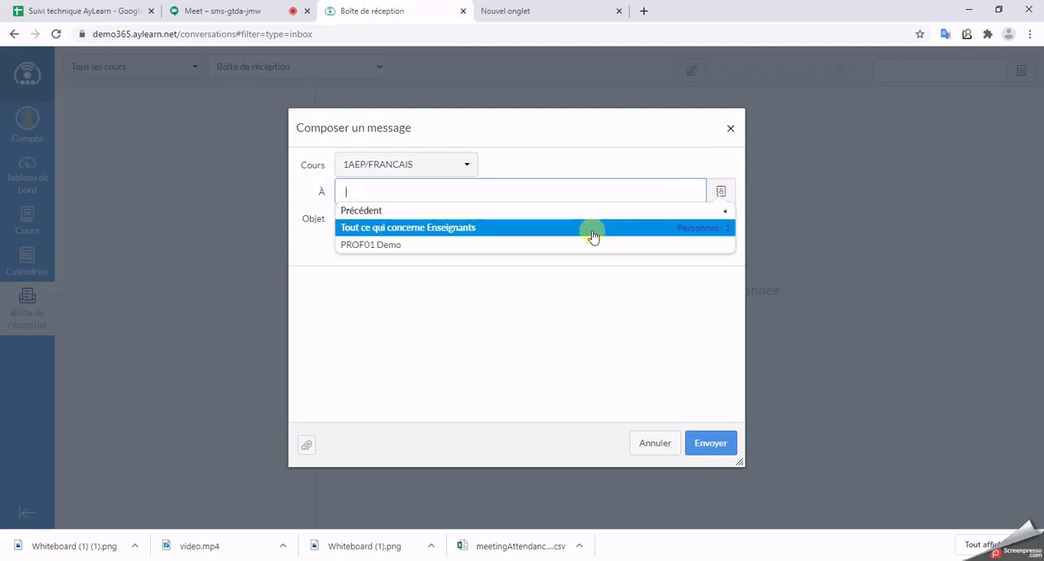
{"action": "left_click", "coordinate": [586, 230]}
{"action": "left_click", "coordinate": [721, 194]}
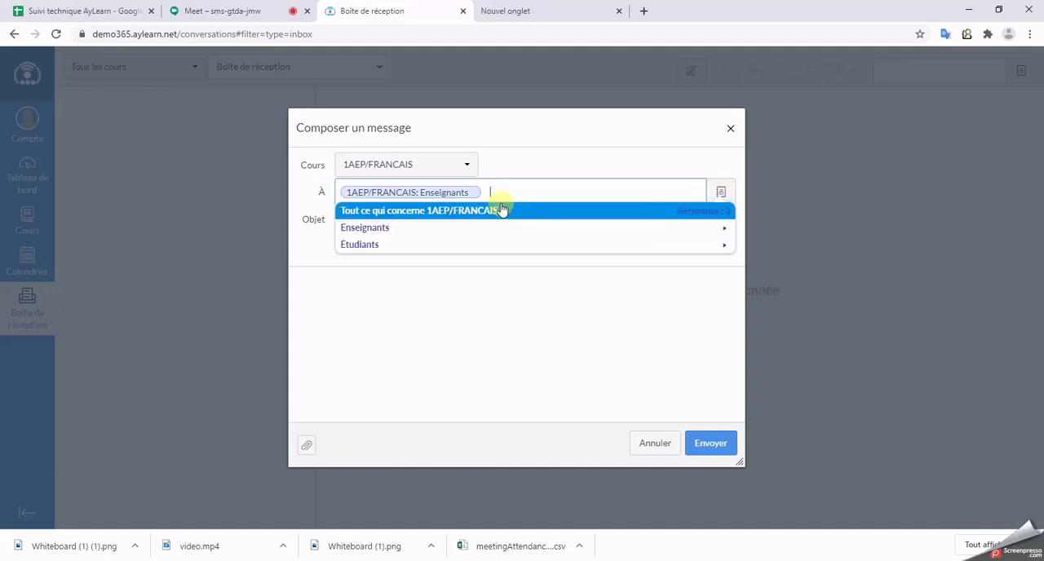
{"action": "left_click", "coordinate": [475, 193]}
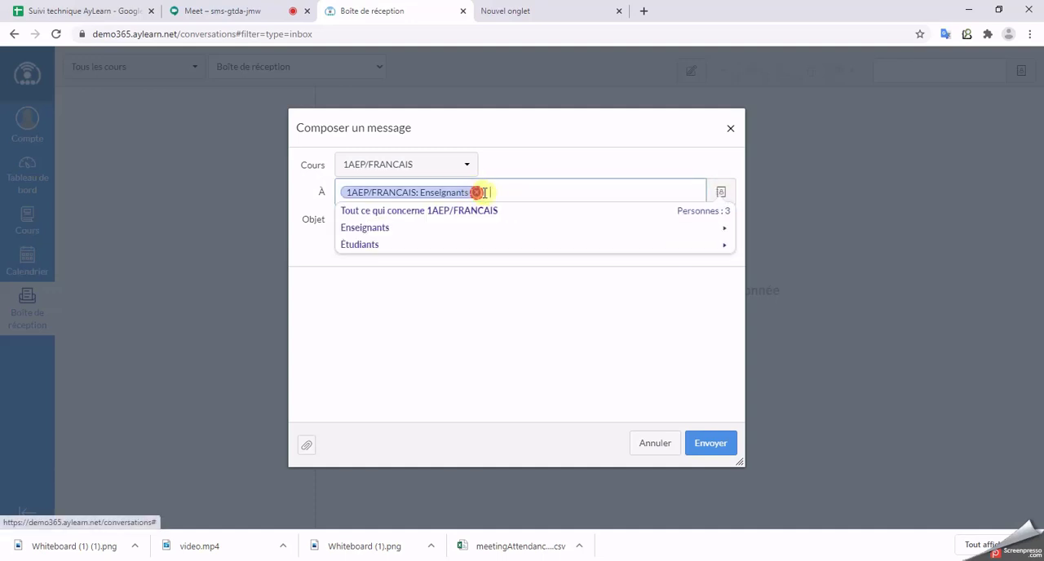
Step: Address the message to all 1AEP/FRANCAIS students and set its subject to "Message d'AyLearn 365"
{"action": "left_click", "coordinate": [467, 245]}
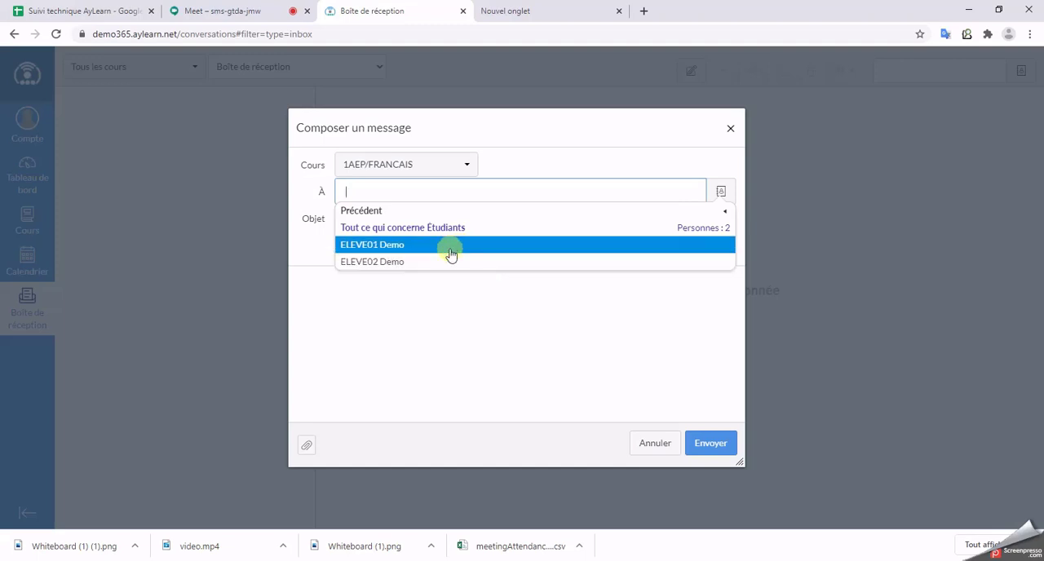
{"action": "left_click", "coordinate": [430, 232]}
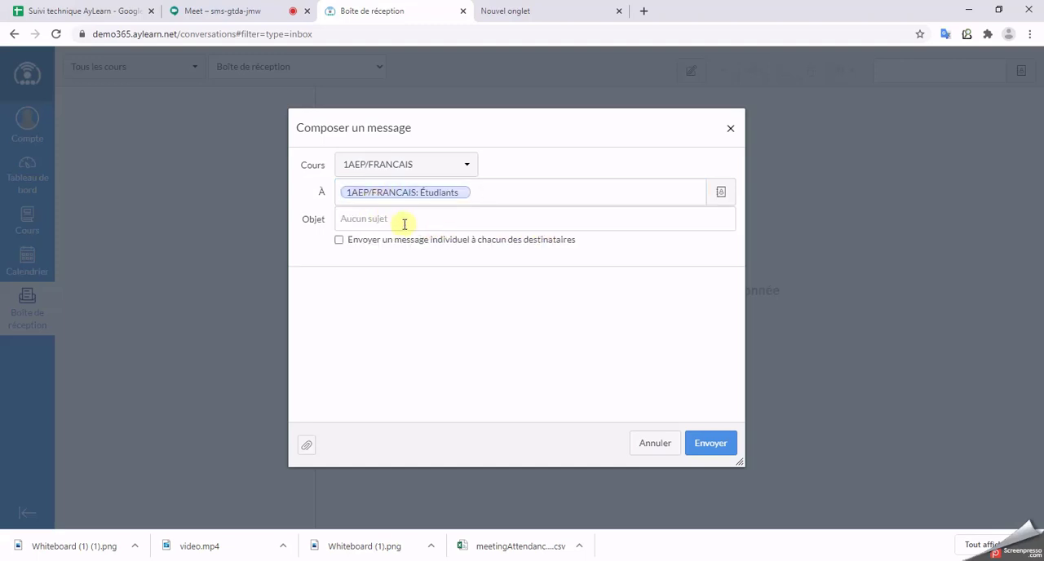
{"action": "left_click", "coordinate": [403, 223]}
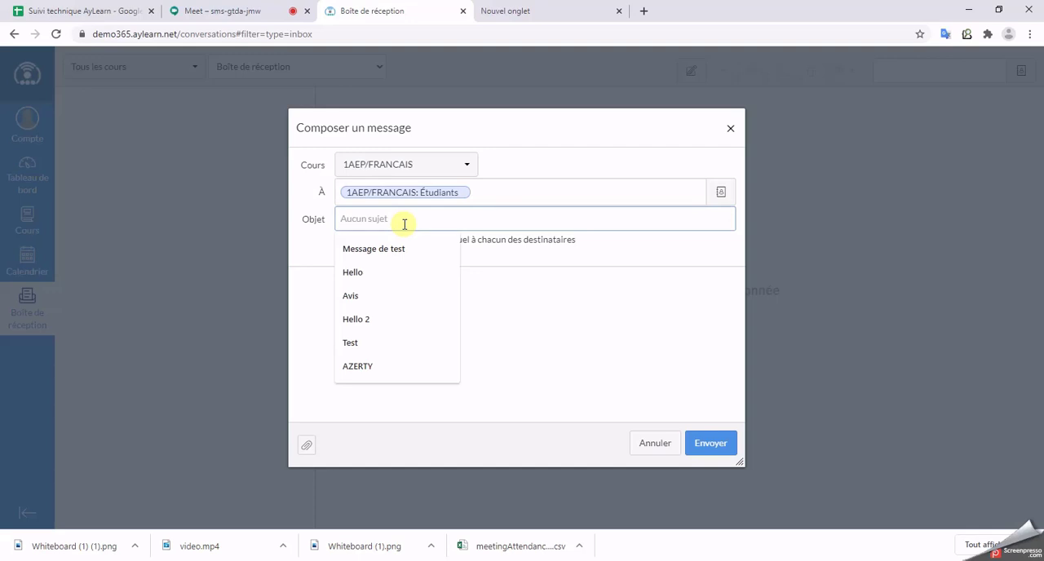
{"action": "left_click", "coordinate": [379, 249]}
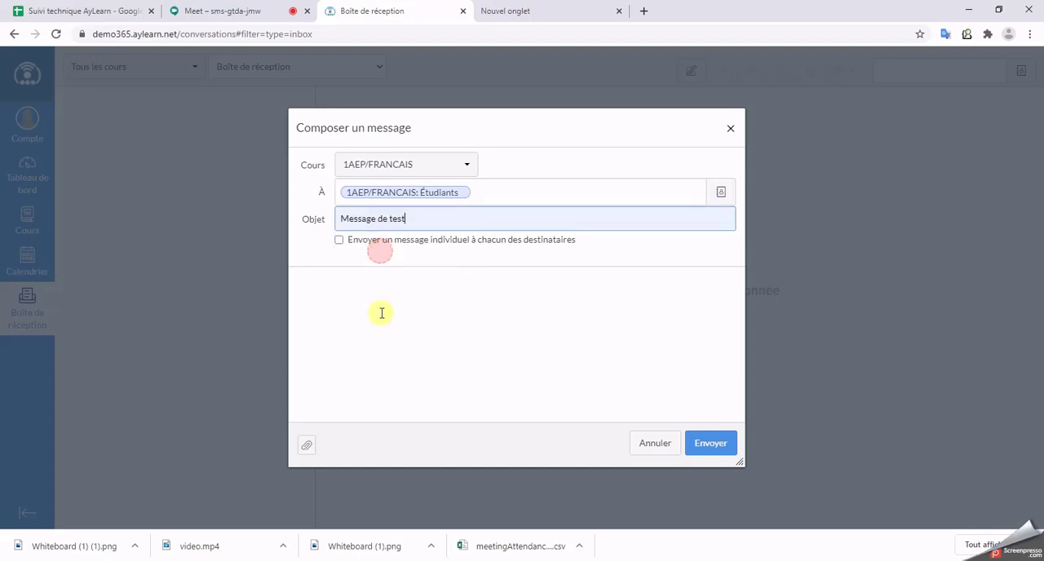
{"action": "double_click", "coordinate": [398, 220]}
{"action": "key", "text": "BackSpace"}
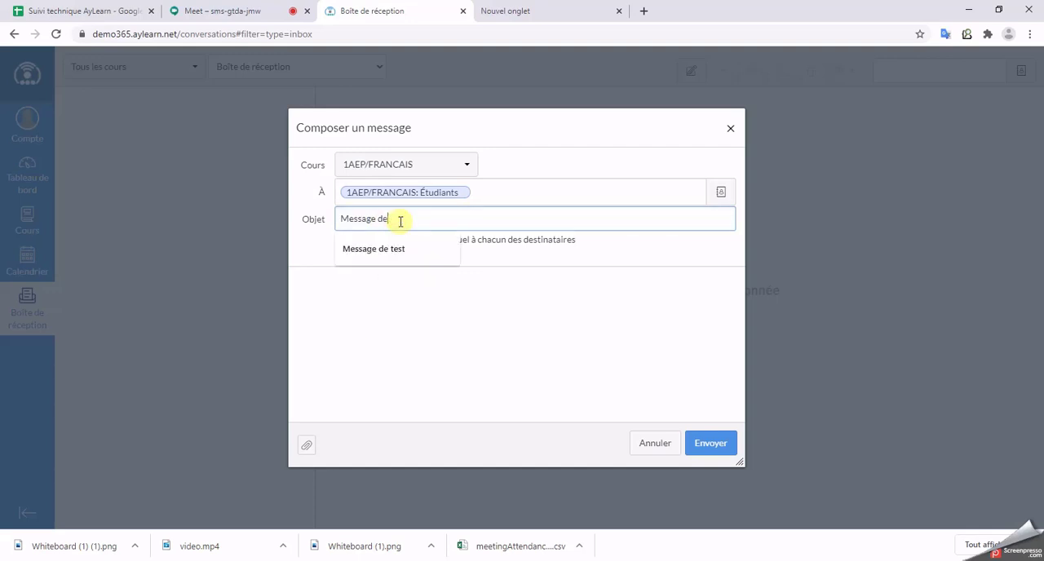
{"action": "key", "text": "BackSpace"}
{"action": "type", "text": "'AyLea"}
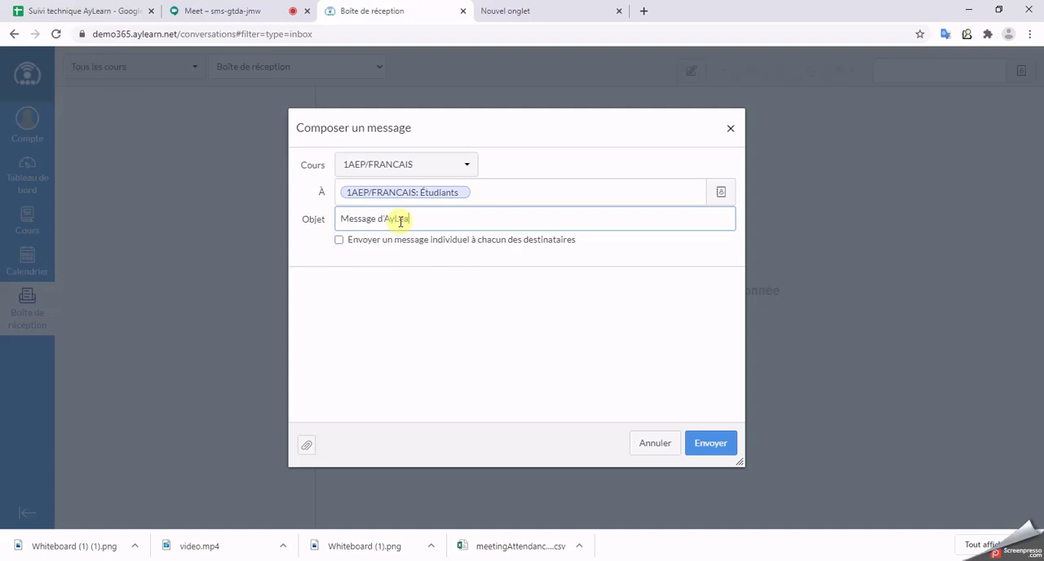
{"action": "type", "text": "rn 365"}
Step: Copy the subject text into the message body
{"action": "key", "text": "ctrl+a"}
{"action": "key", "text": "ctrl+c"}
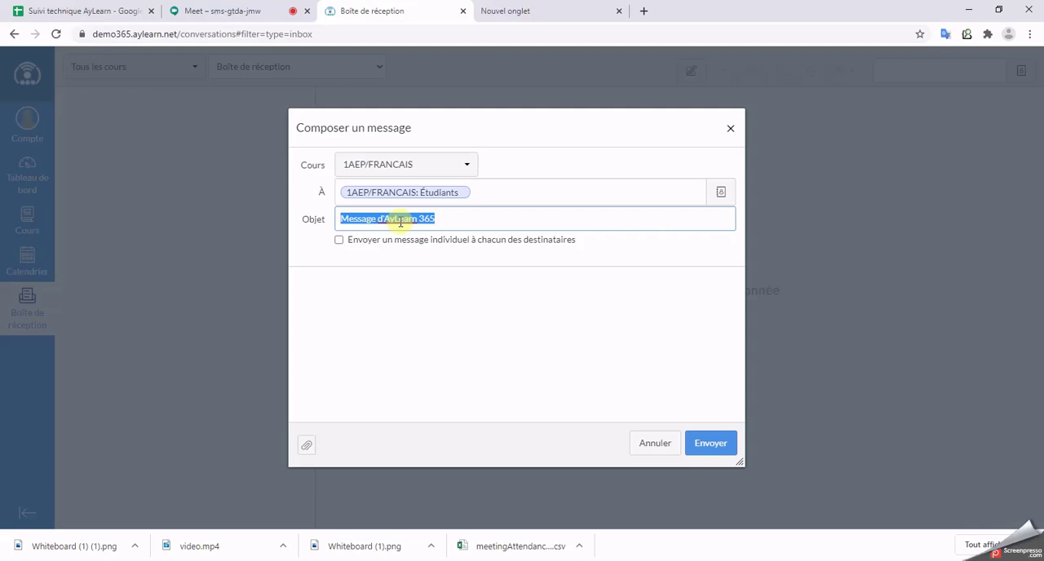
{"action": "left_click", "coordinate": [466, 333]}
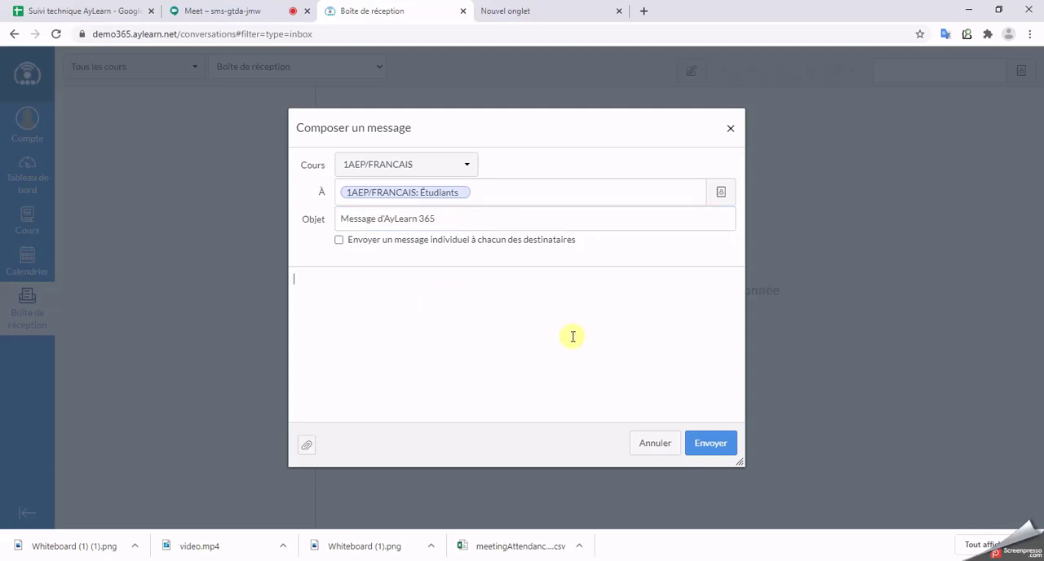
{"action": "key", "text": "ctrl+v"}
Step: Attach Whiteboard (1) (1) (1).png from the Téléchargements folder and send the message
{"action": "left_click", "coordinate": [306, 444]}
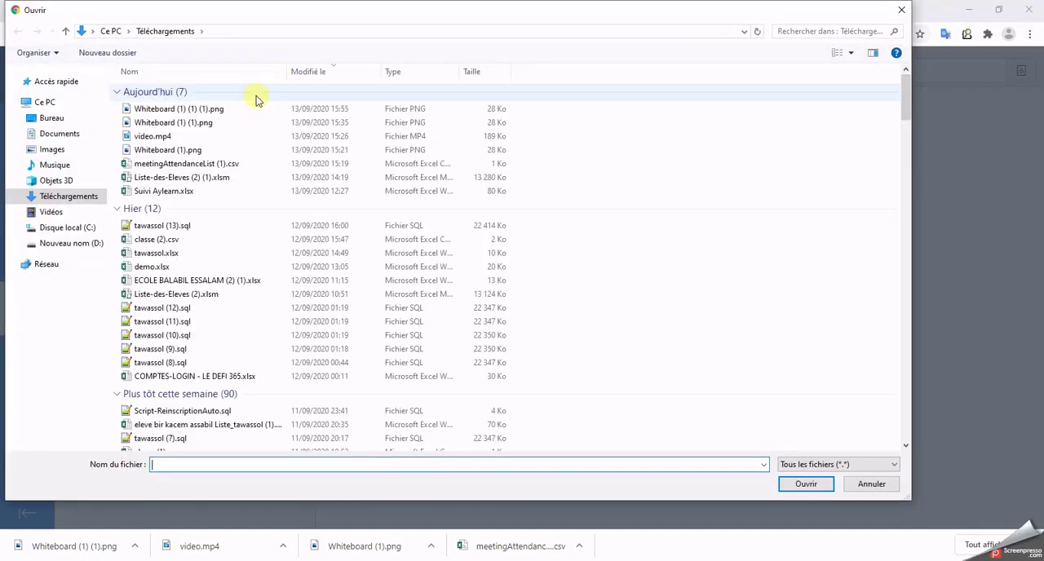
{"action": "left_click", "coordinate": [236, 106]}
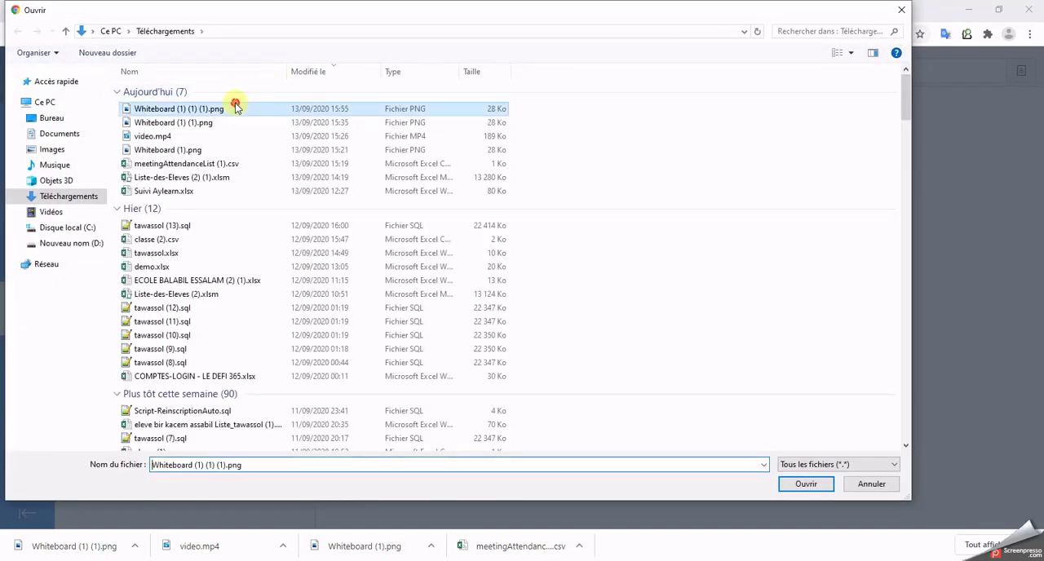
{"action": "left_click", "coordinate": [819, 488]}
{"action": "left_click", "coordinate": [706, 445]}
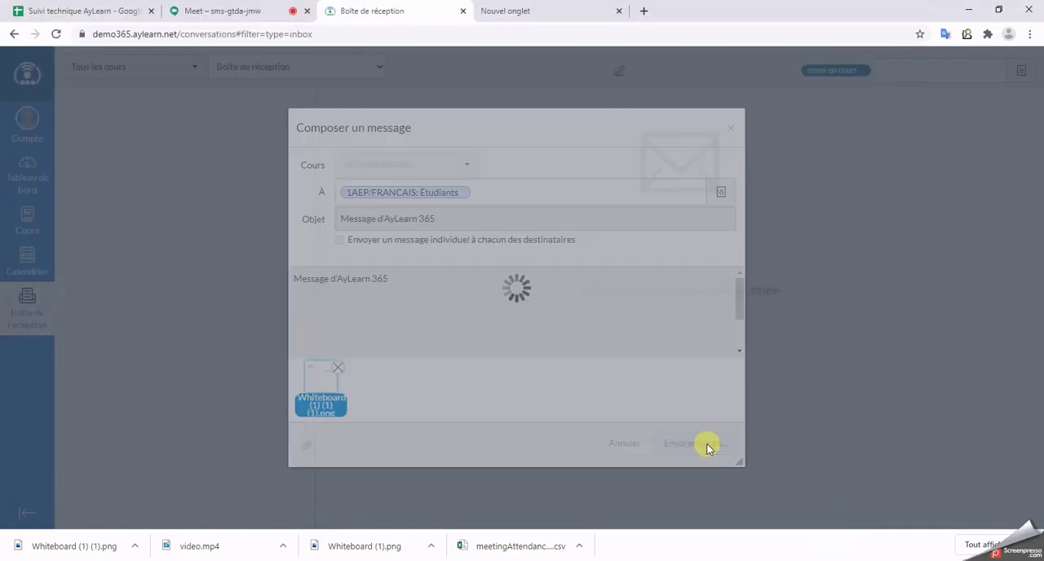
Step: Switch to the student's private browser window, close the whiteboard preview, and open the message "Message d'AyLearn 365" in the student's inbox
{"action": "mouse_move", "coordinate": [494, 560]}
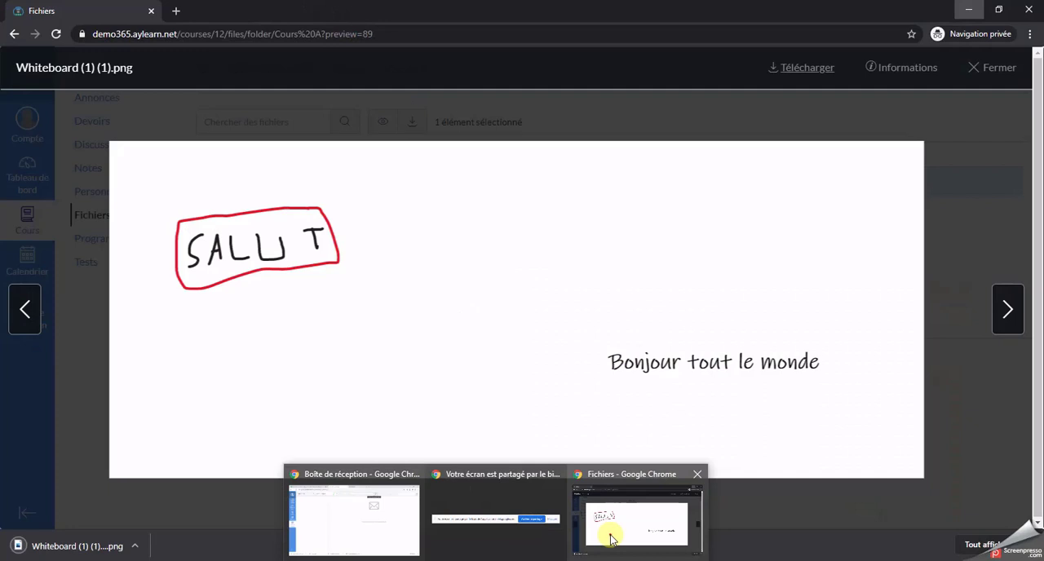
{"action": "left_click", "coordinate": [612, 538]}
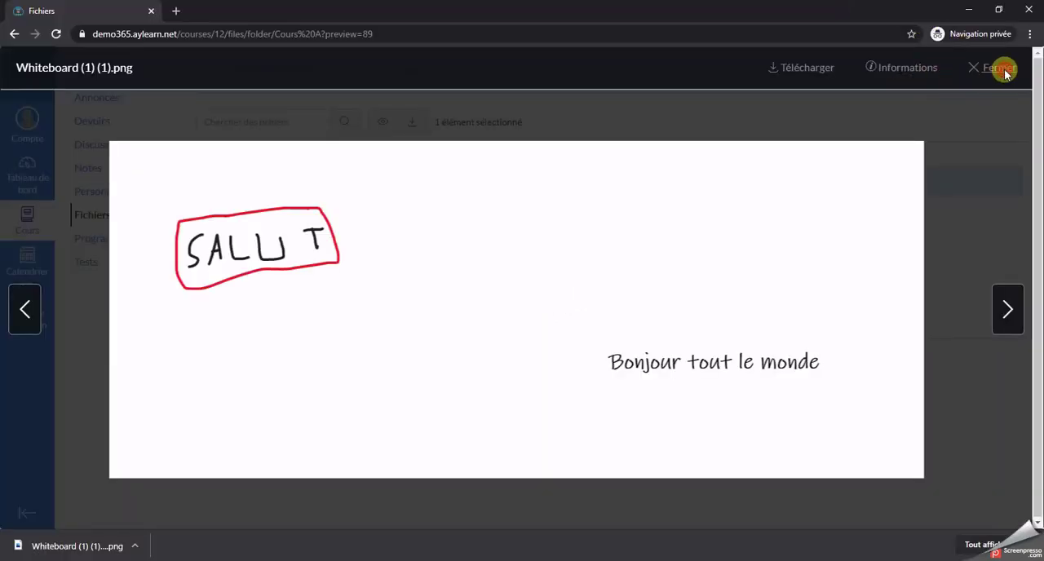
{"action": "left_click", "coordinate": [1000, 69]}
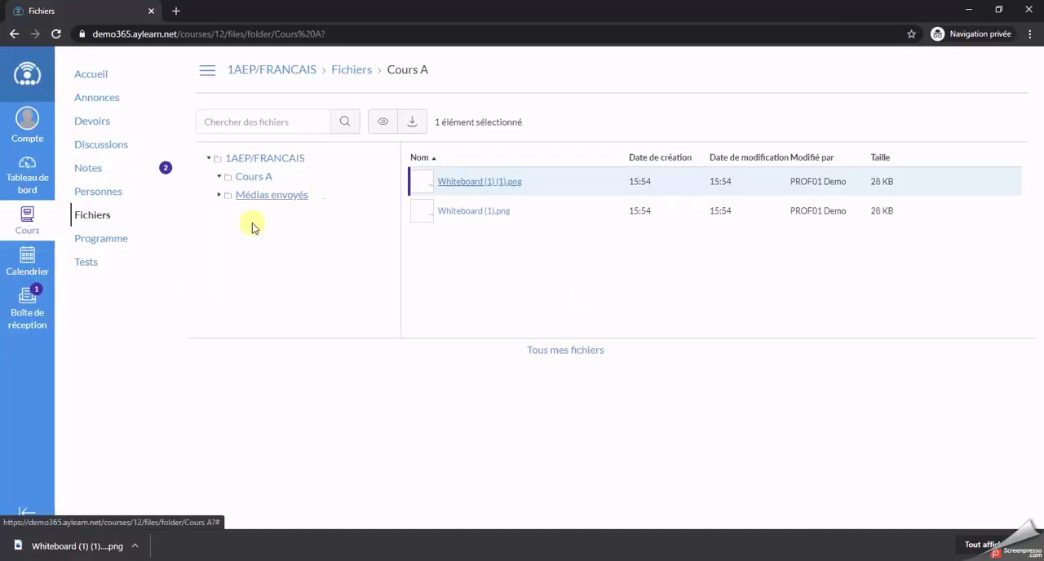
{"action": "left_click", "coordinate": [37, 301]}
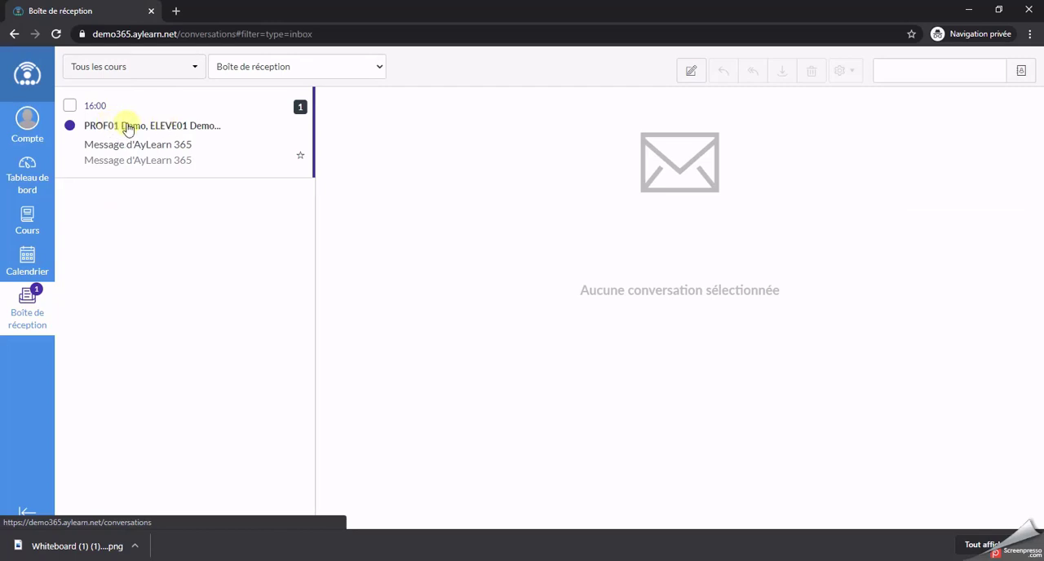
{"action": "left_click", "coordinate": [127, 128]}
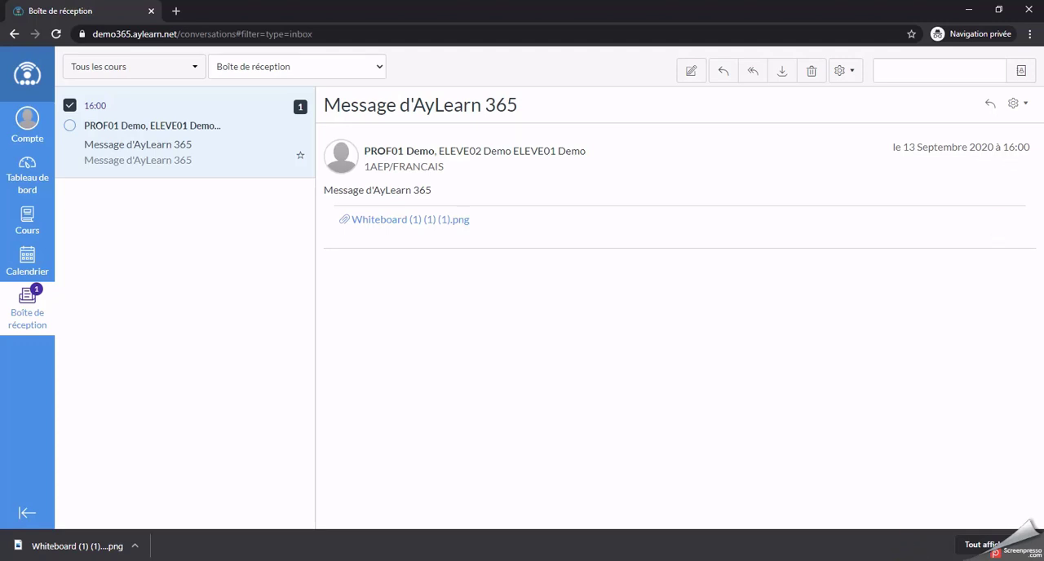
{"action": "left_click", "coordinate": [915, 522]}
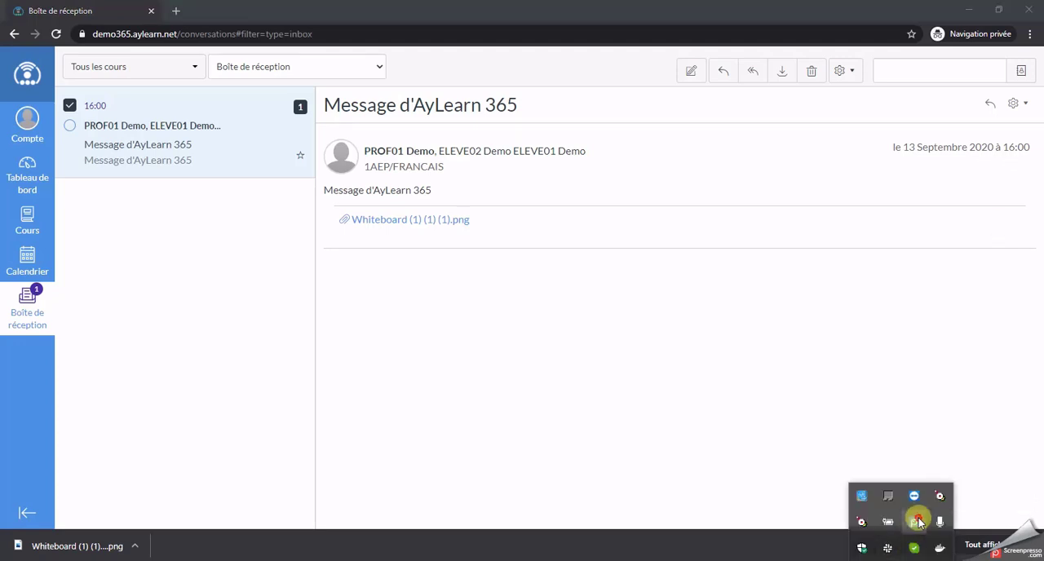
{"action": "left_click", "coordinate": [598, 347]}
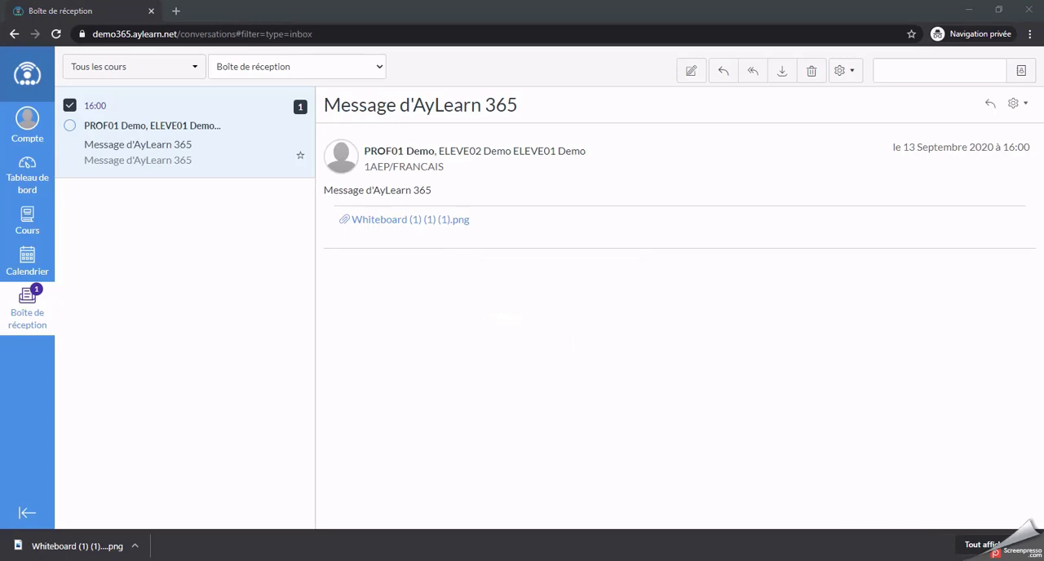
{"action": "left_click", "coordinate": [899, 560]}
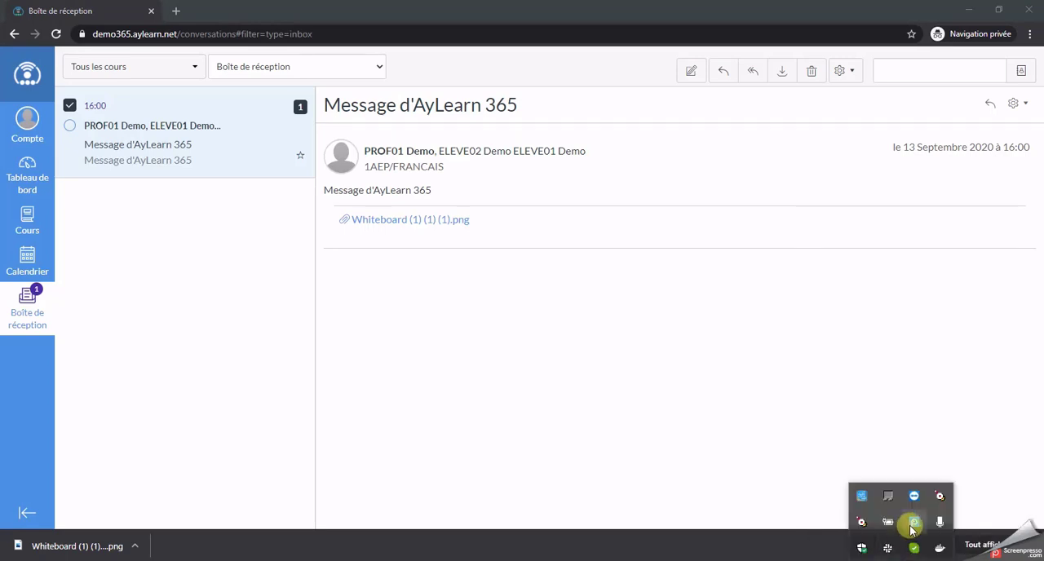
{"action": "right_click", "coordinate": [913, 523]}
{"action": "left_click", "coordinate": [734, 473]}
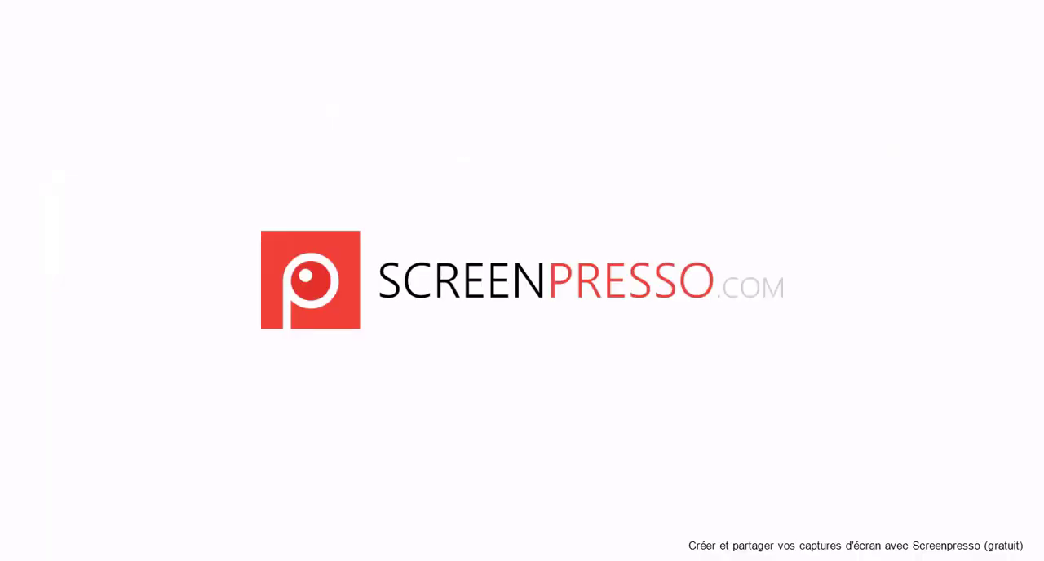